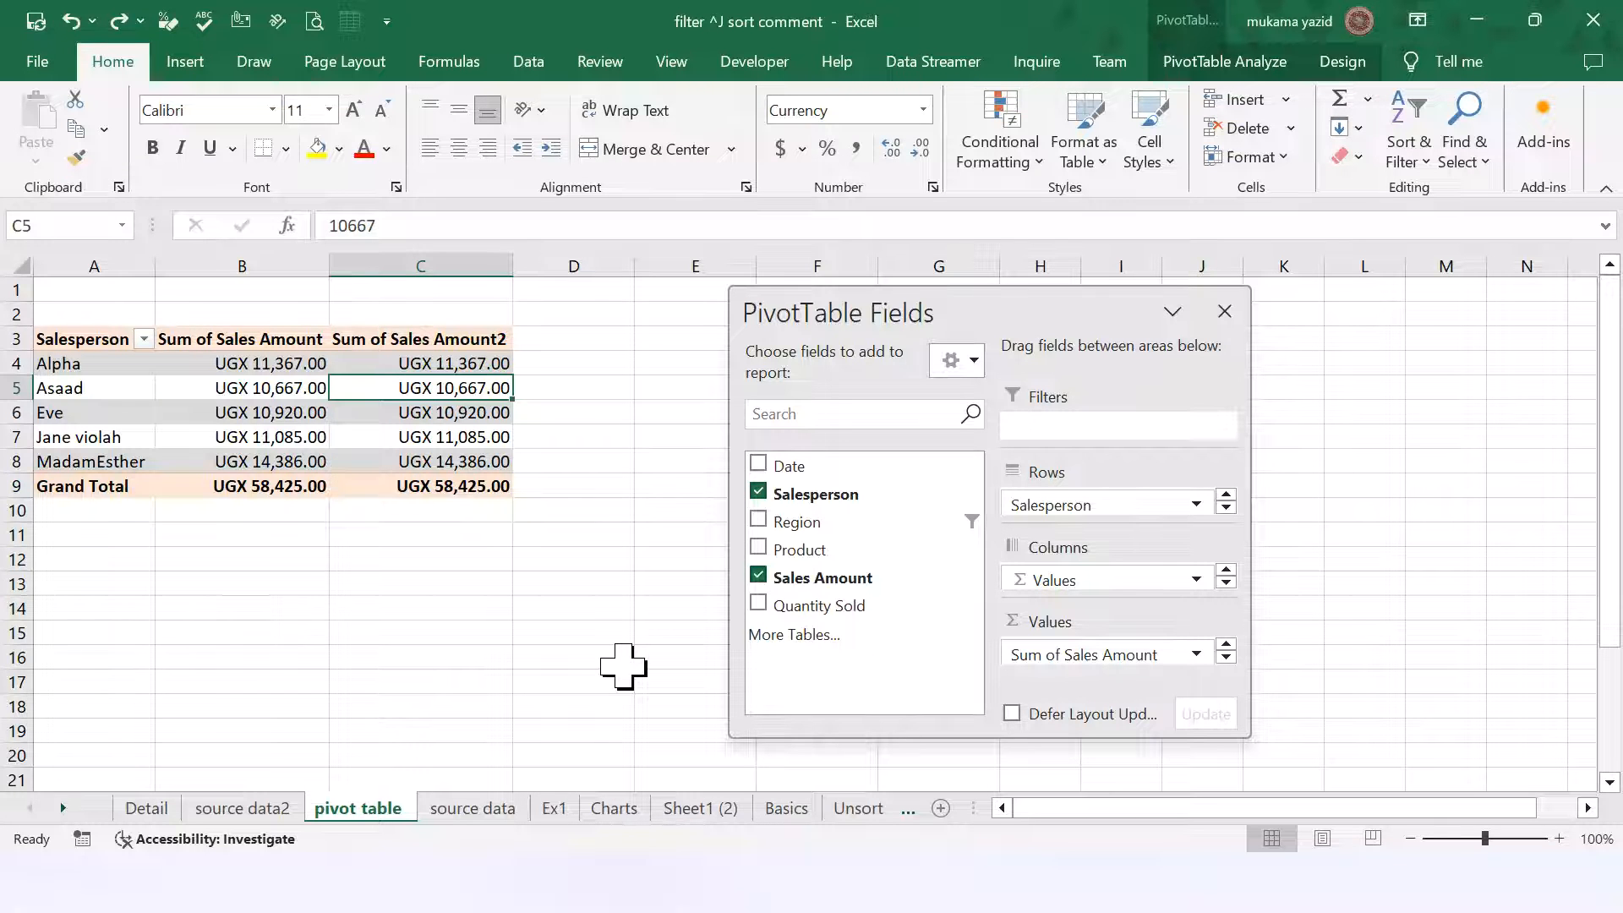
{"action": "scroll", "coordinate": [623, 665], "scroll_direction": "down", "scroll_amount": 2}
{"action": "scroll", "coordinate": [623, 665], "scroll_direction": "up", "scroll_amount": 1}
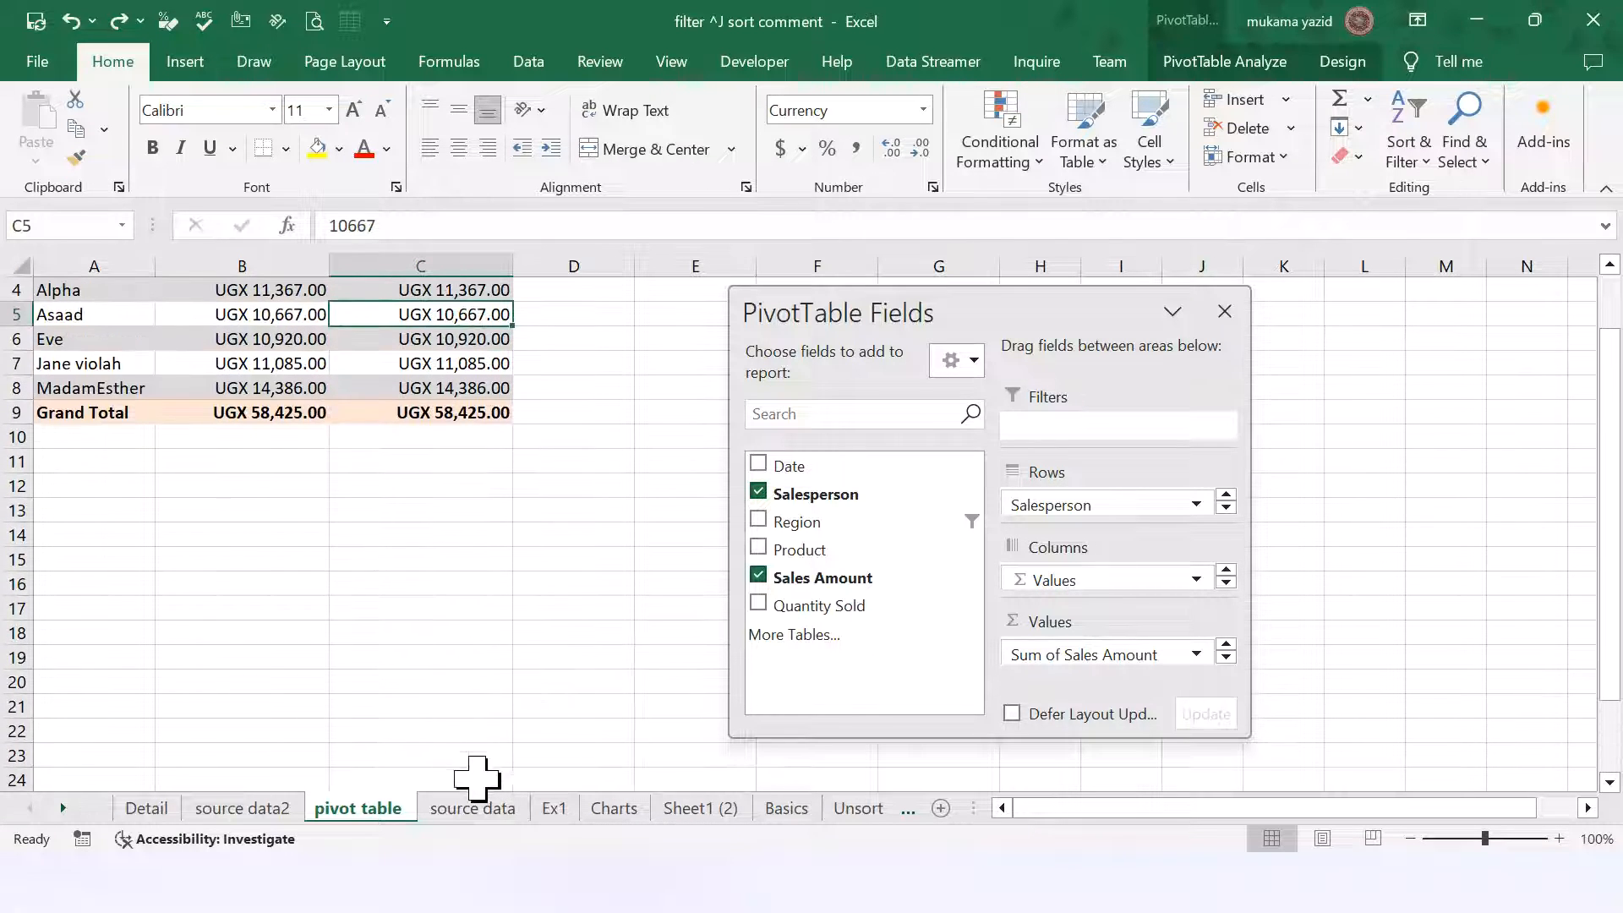
{"action": "left_click", "coordinate": [478, 812]}
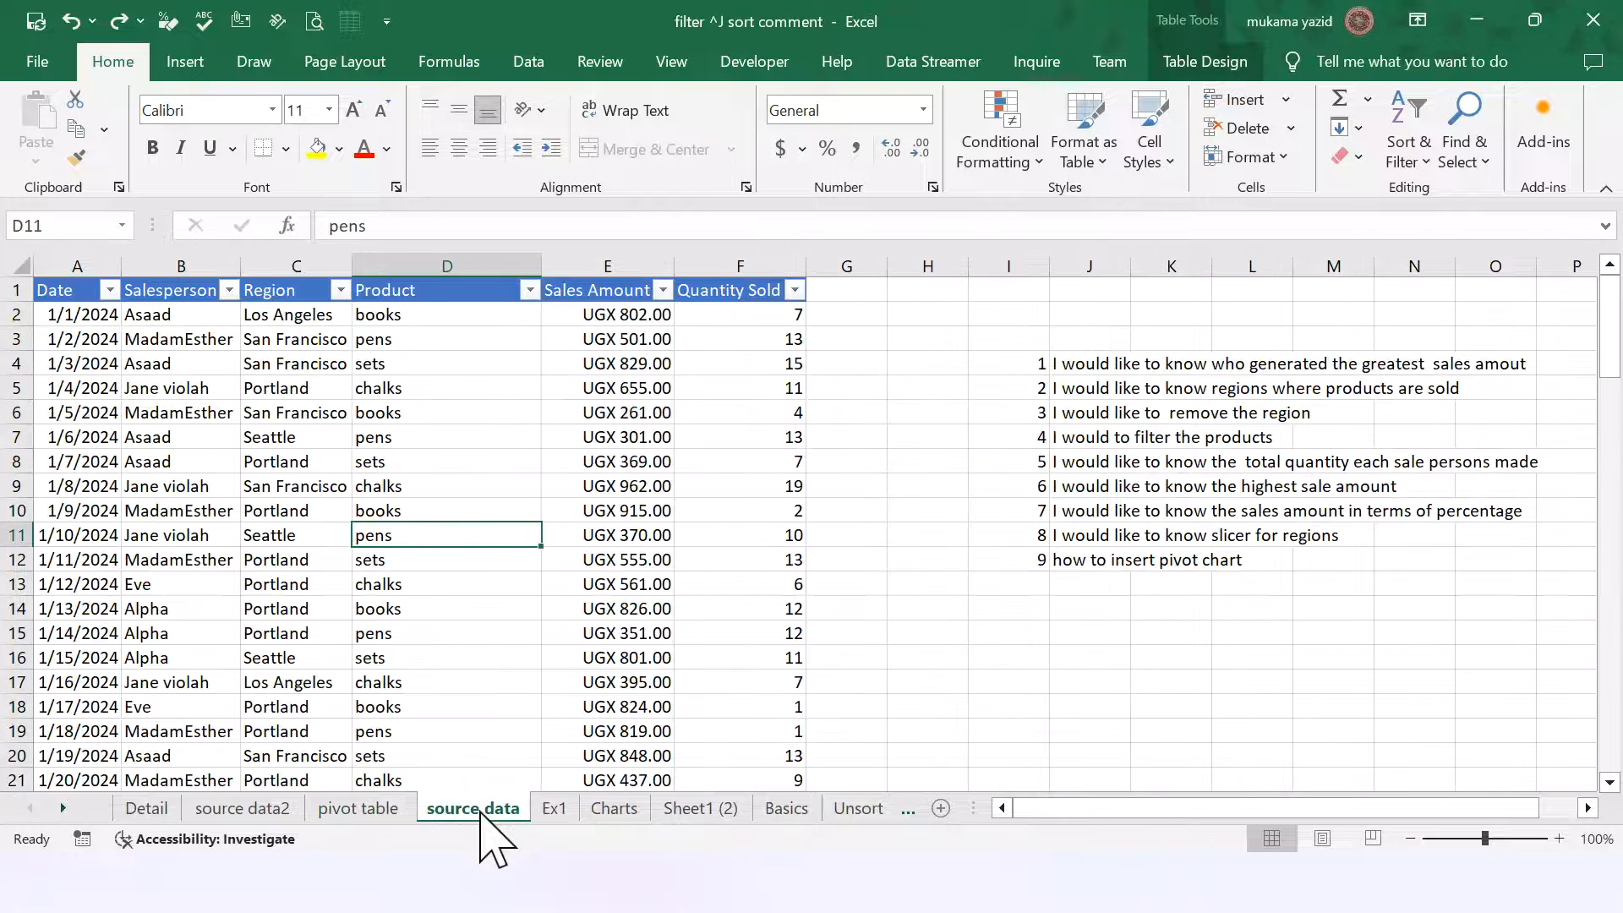
{"action": "left_click", "coordinate": [617, 809]}
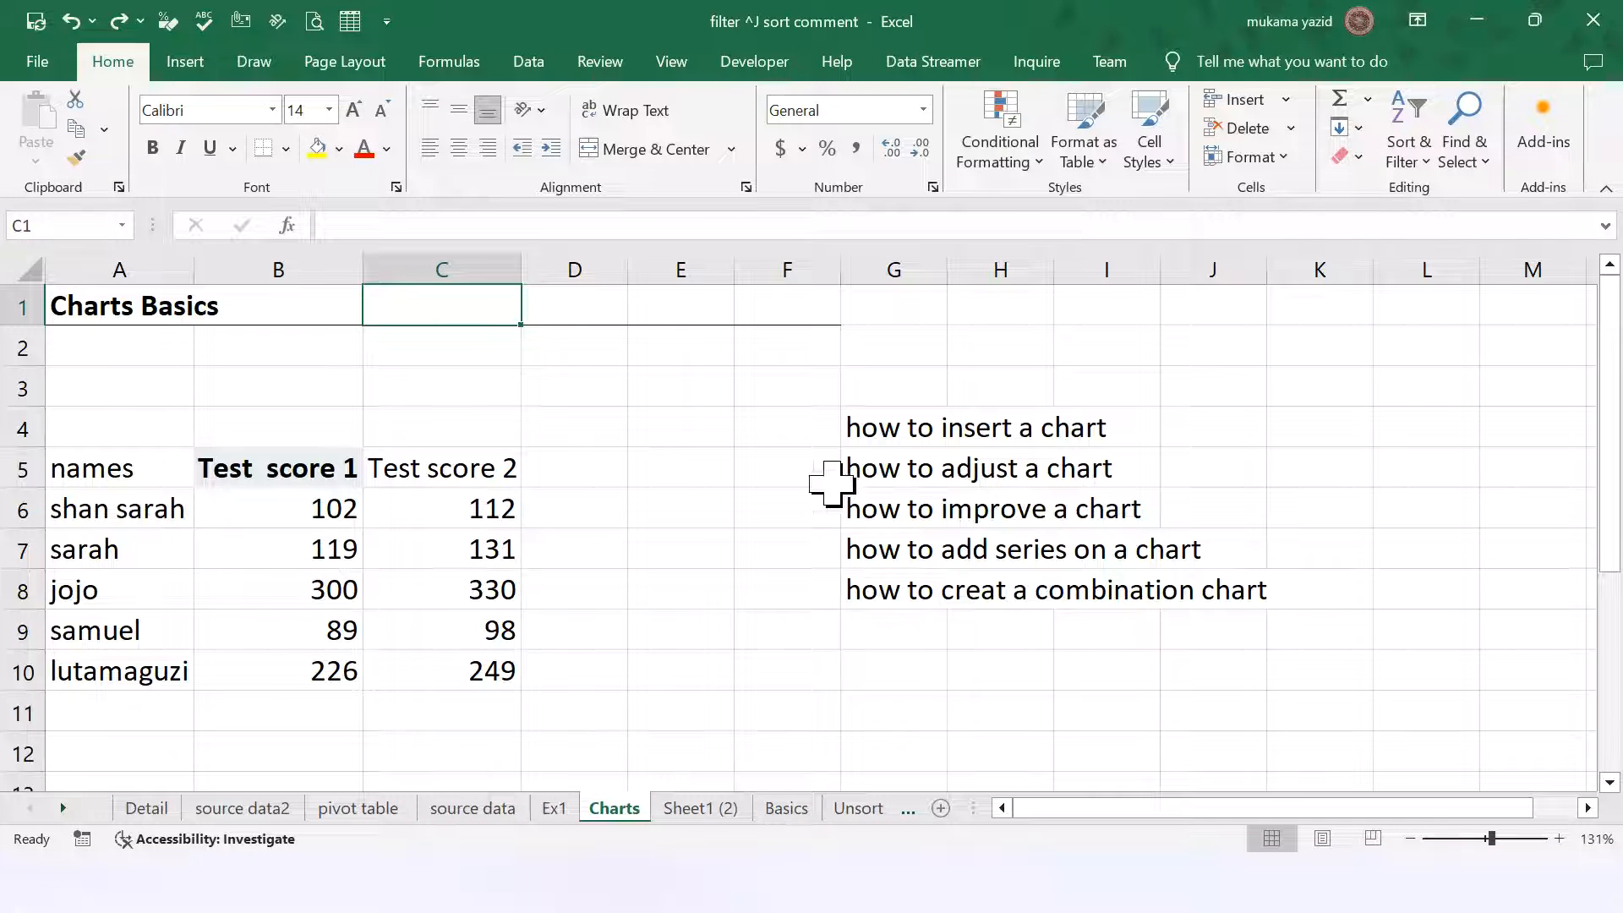
{"action": "scroll", "coordinate": [845, 621], "scroll_direction": "down", "scroll_amount": 3}
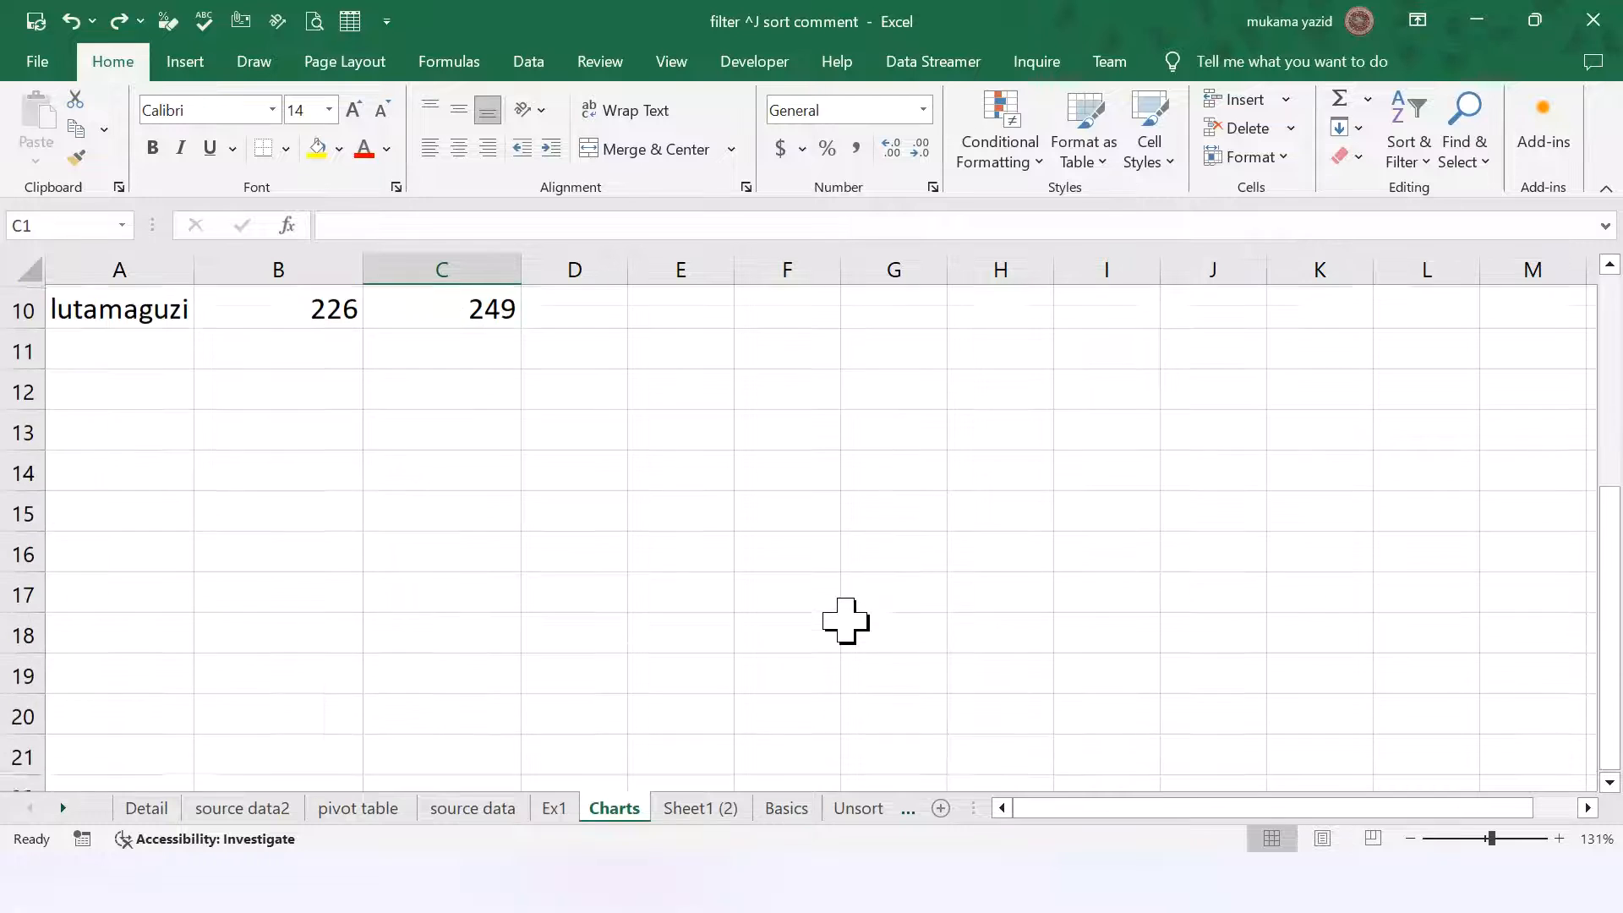
{"action": "scroll", "coordinate": [845, 621], "scroll_direction": "up", "scroll_amount": 3}
{"action": "scroll", "coordinate": [748, 621], "scroll_direction": "down", "scroll_amount": 6}
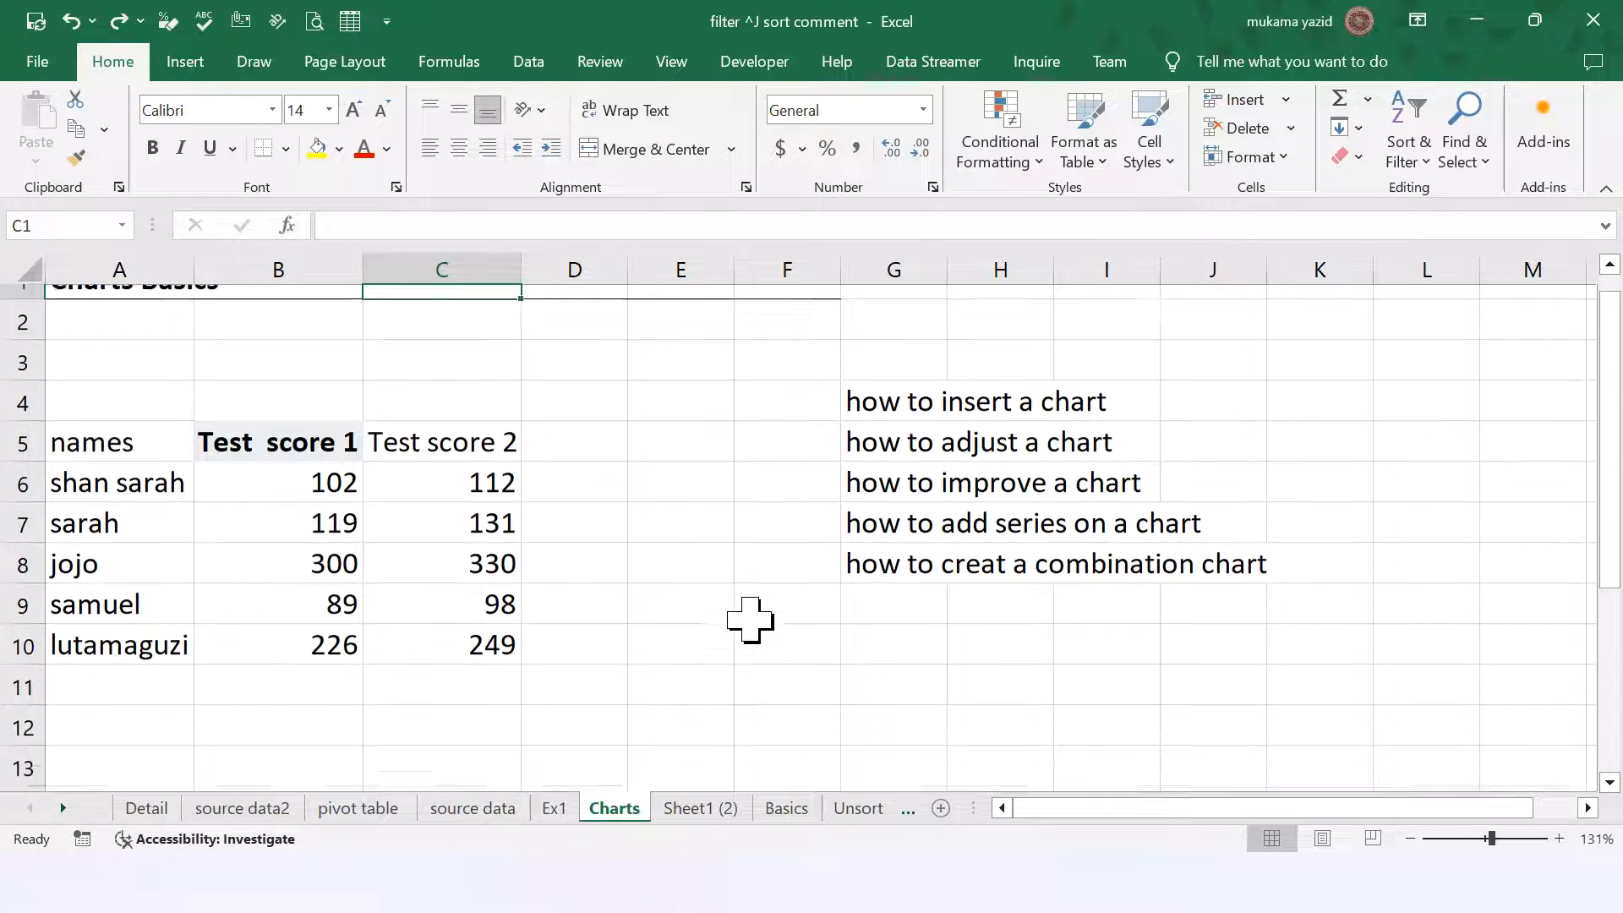
{"action": "scroll", "coordinate": [744, 624], "scroll_direction": "up", "scroll_amount": 4}
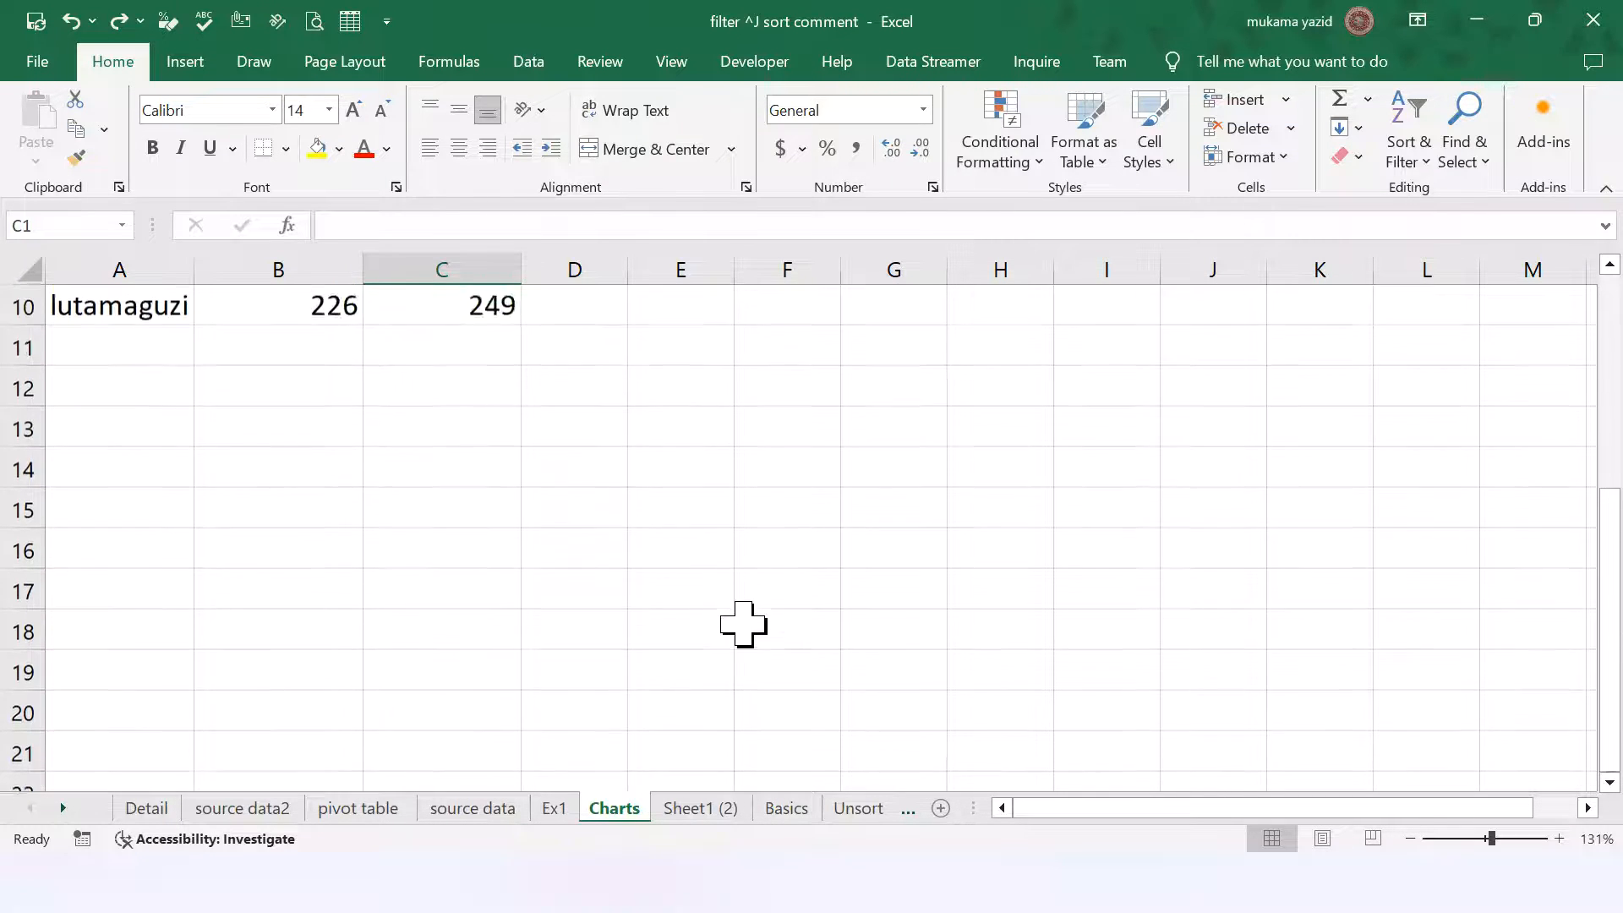
{"action": "left_click", "coordinate": [468, 812]}
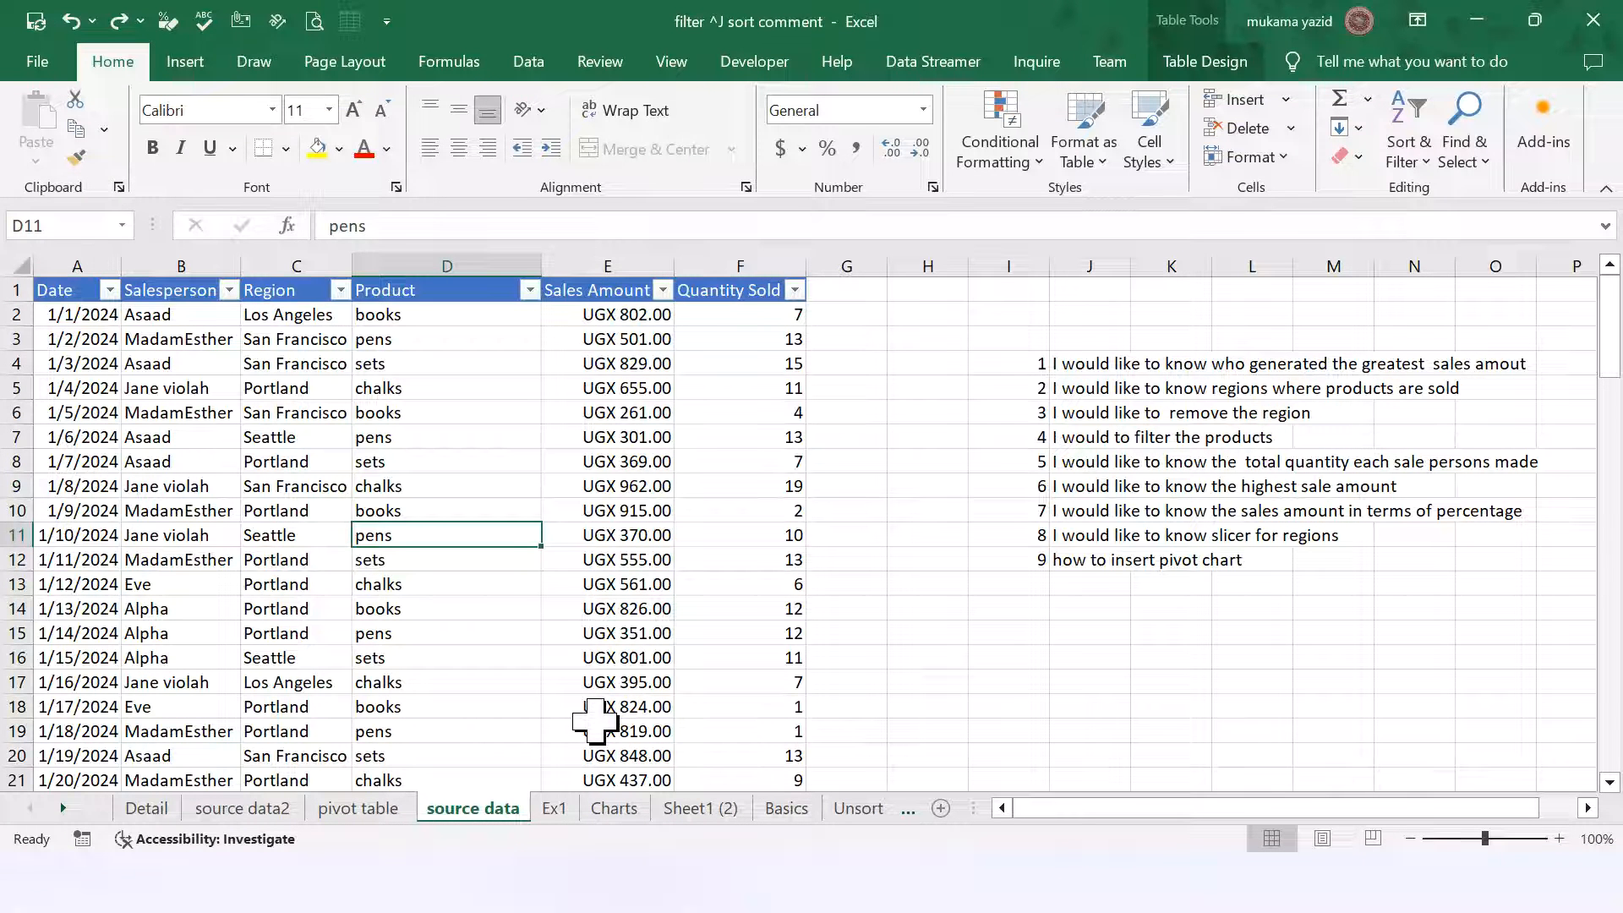
{"action": "scroll", "coordinate": [595, 719], "scroll_direction": "down", "scroll_amount": 1}
{"action": "scroll", "coordinate": [594, 719], "scroll_direction": "up", "scroll_amount": 1}
{"action": "left_click", "coordinate": [150, 810]}
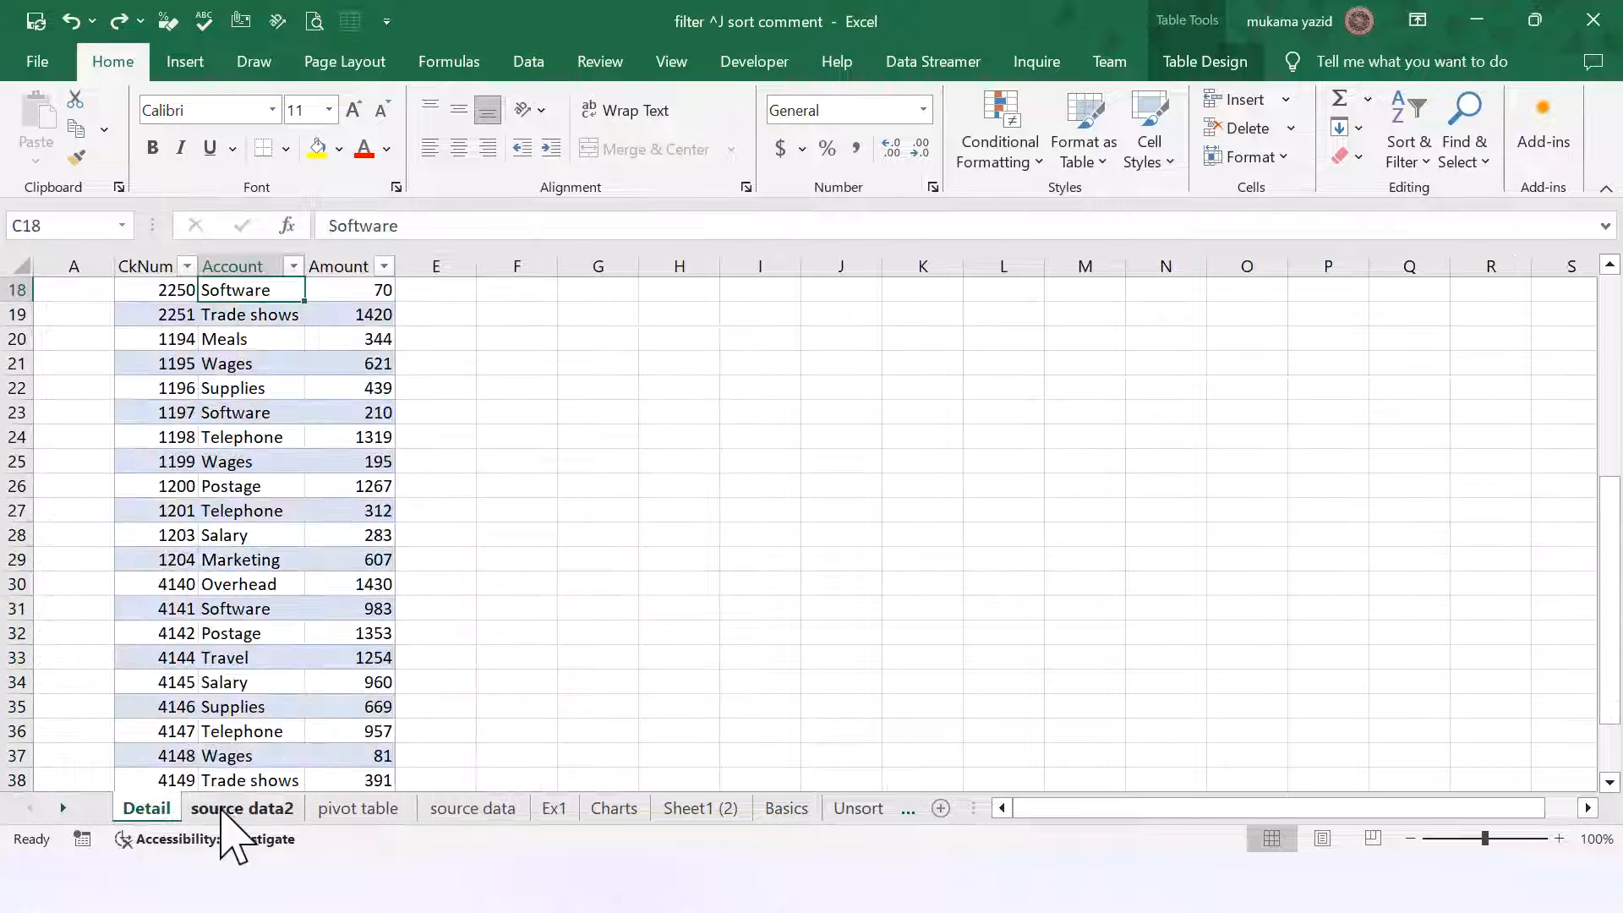
{"action": "left_click", "coordinate": [228, 811]}
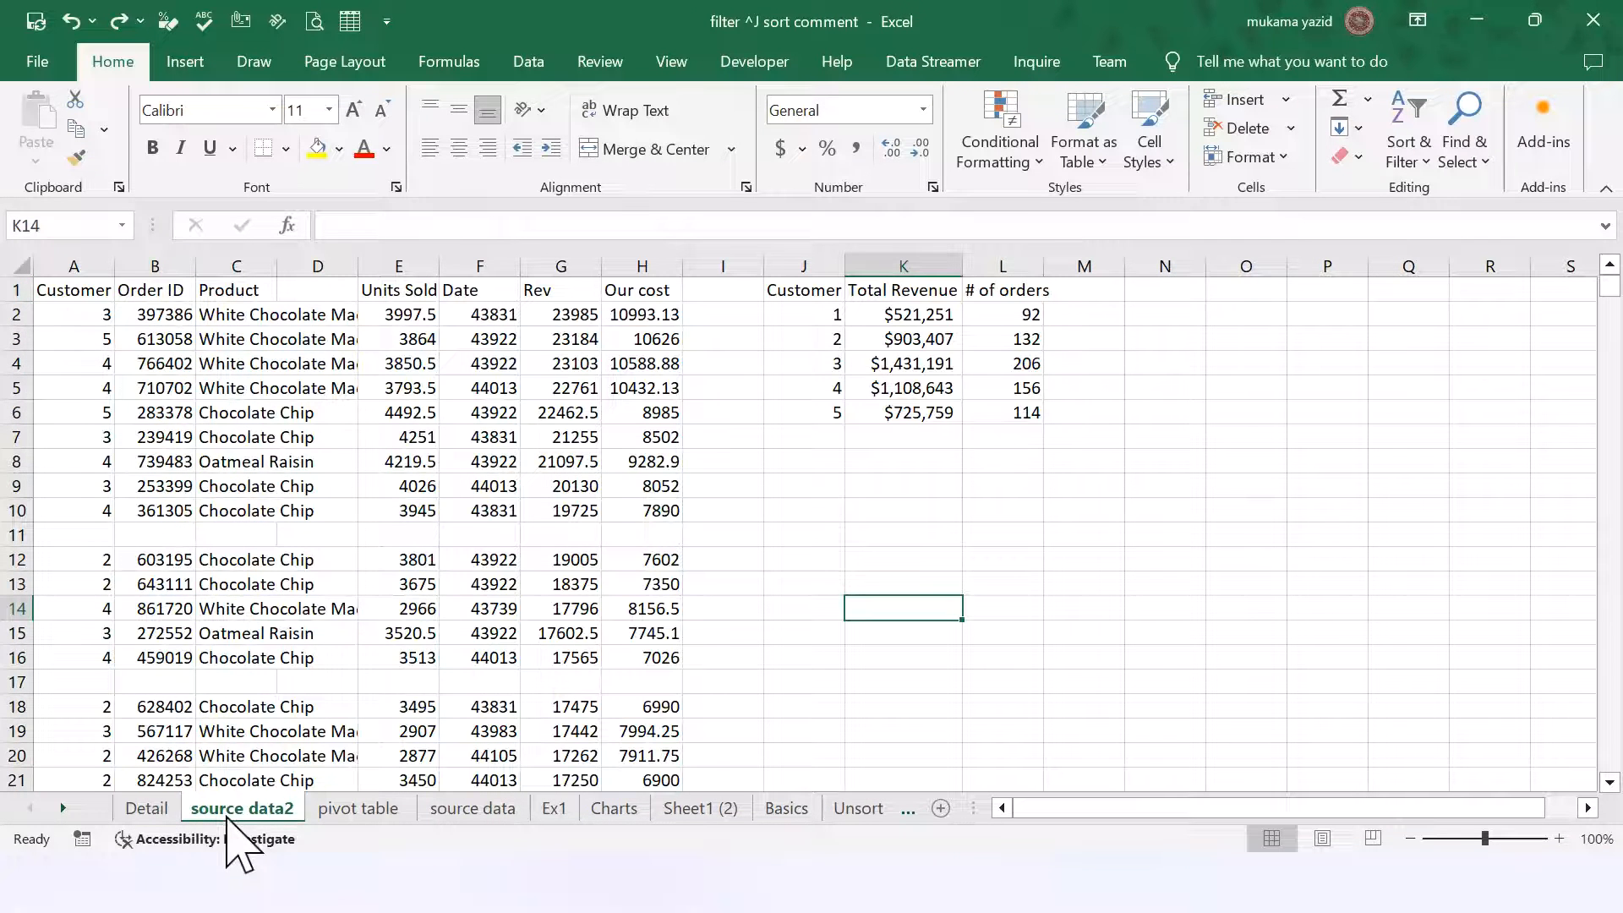
{"action": "left_click", "coordinate": [364, 811]}
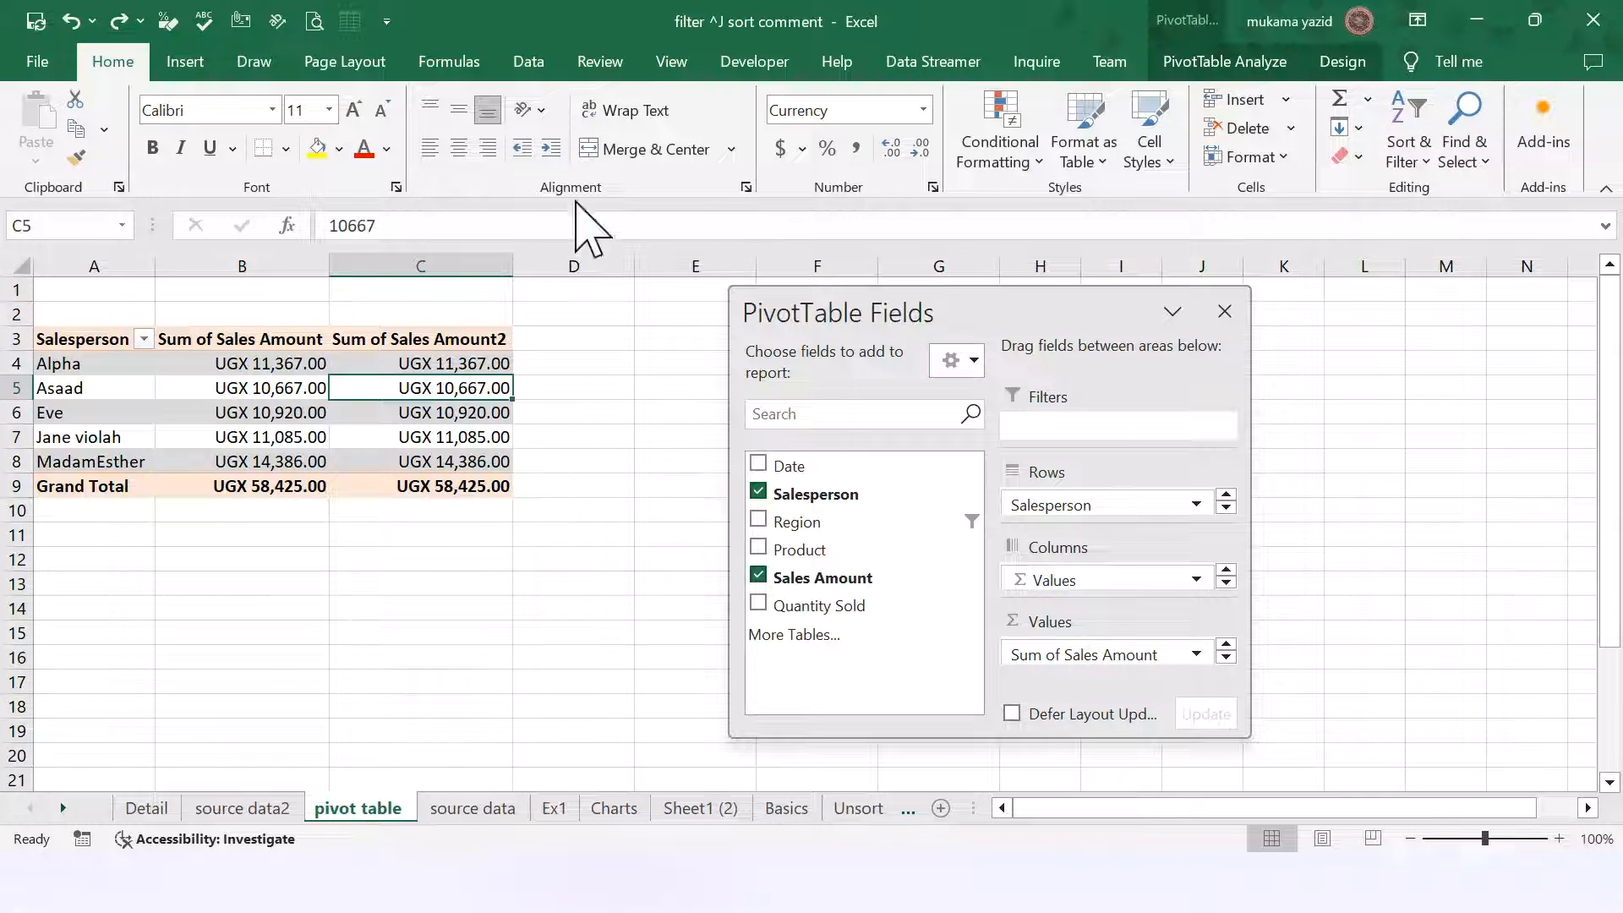
Step: Protect the pivot table sheet with a password, entering it twice to confirm
{"action": "left_click", "coordinate": [606, 67]}
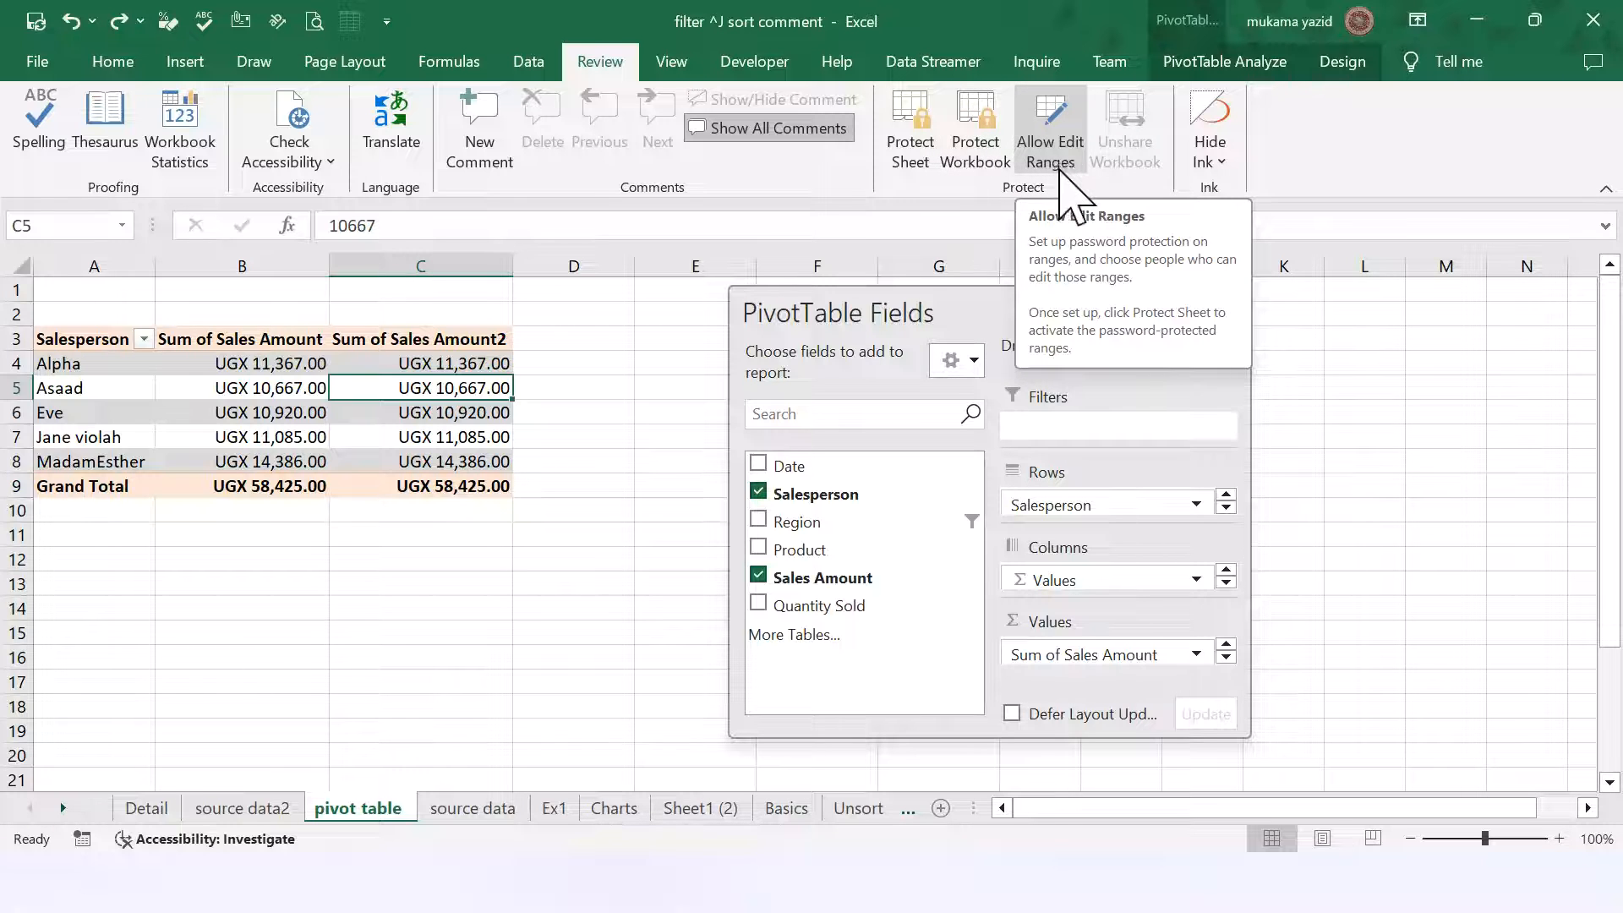
{"action": "left_click", "coordinate": [921, 136]}
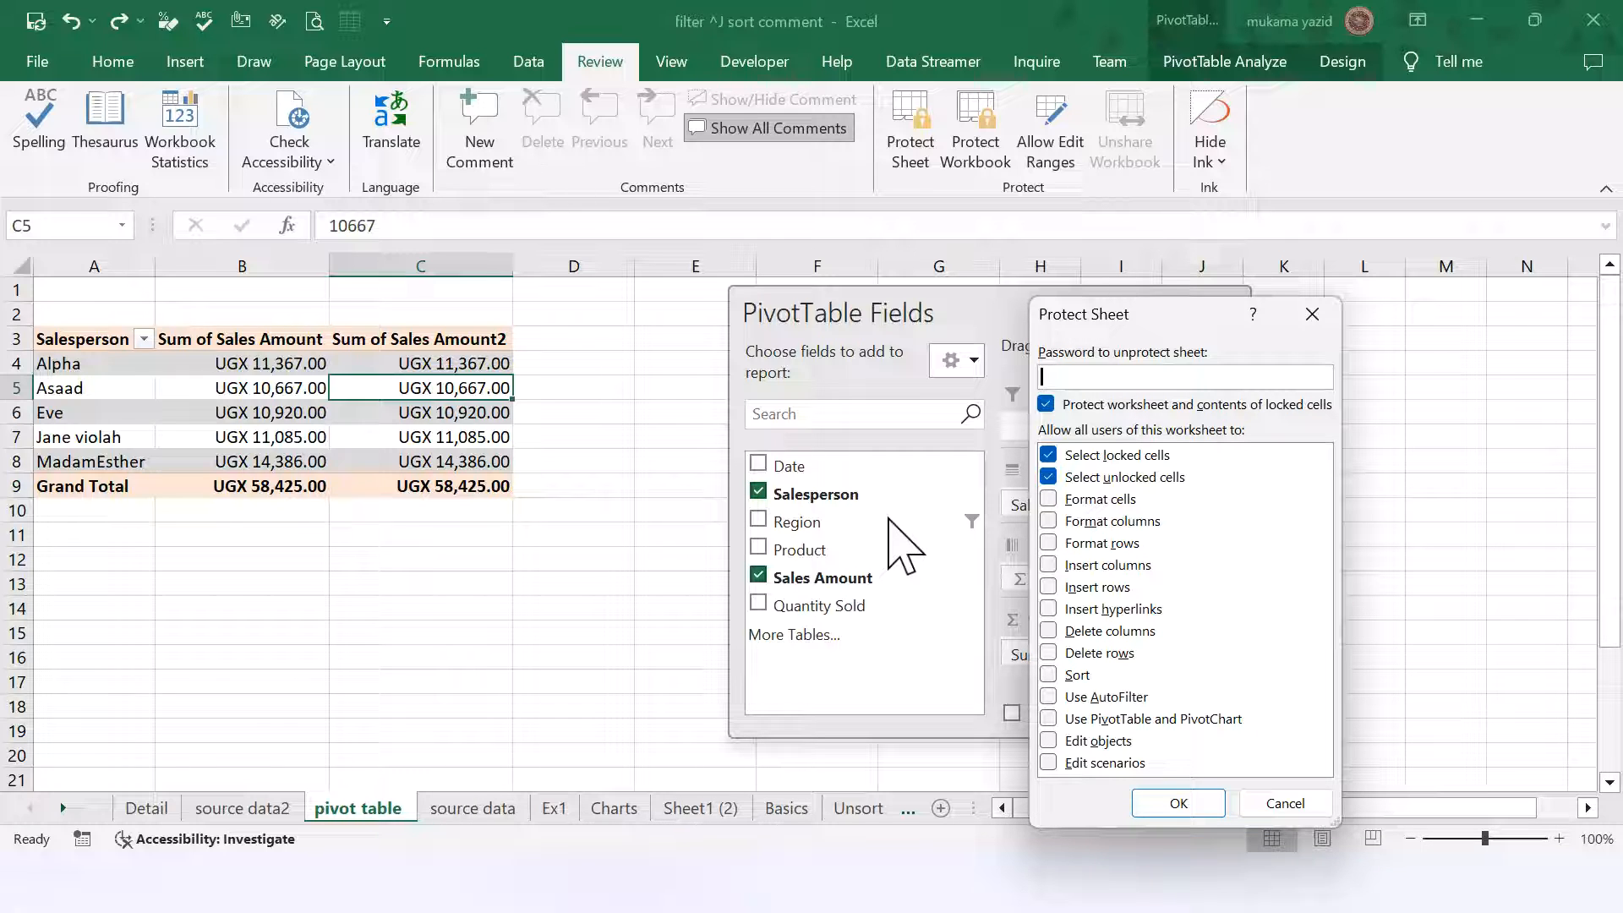
{"action": "type", "text": "12"}
{"action": "left_click", "coordinate": [1179, 803]}
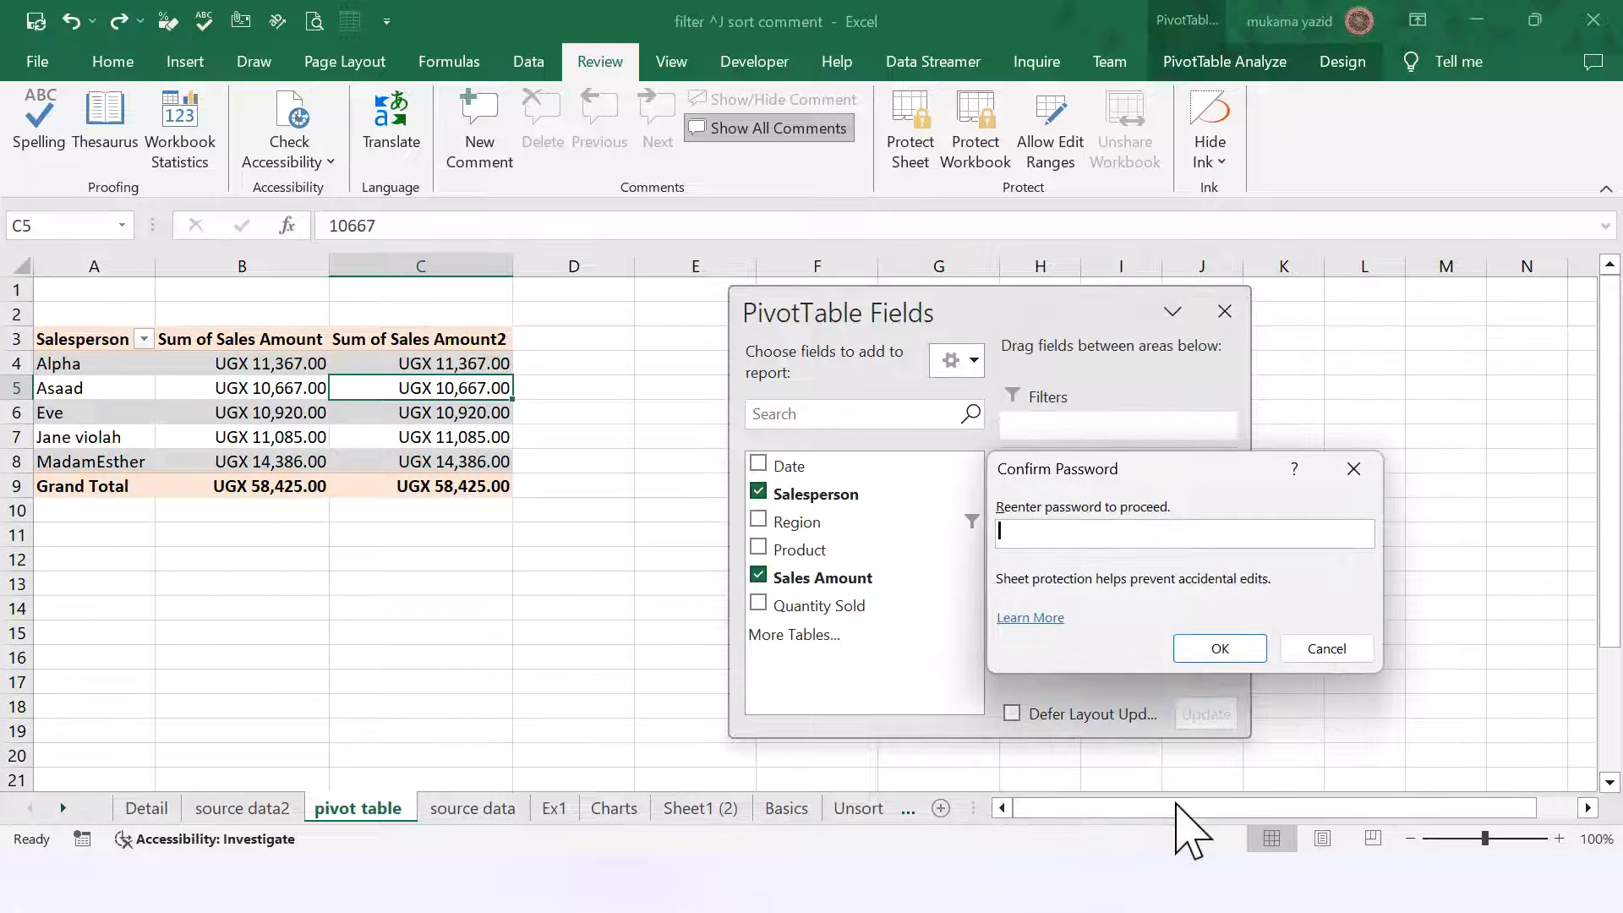
{"action": "type", "text": "12"}
{"action": "left_click", "coordinate": [1220, 648]}
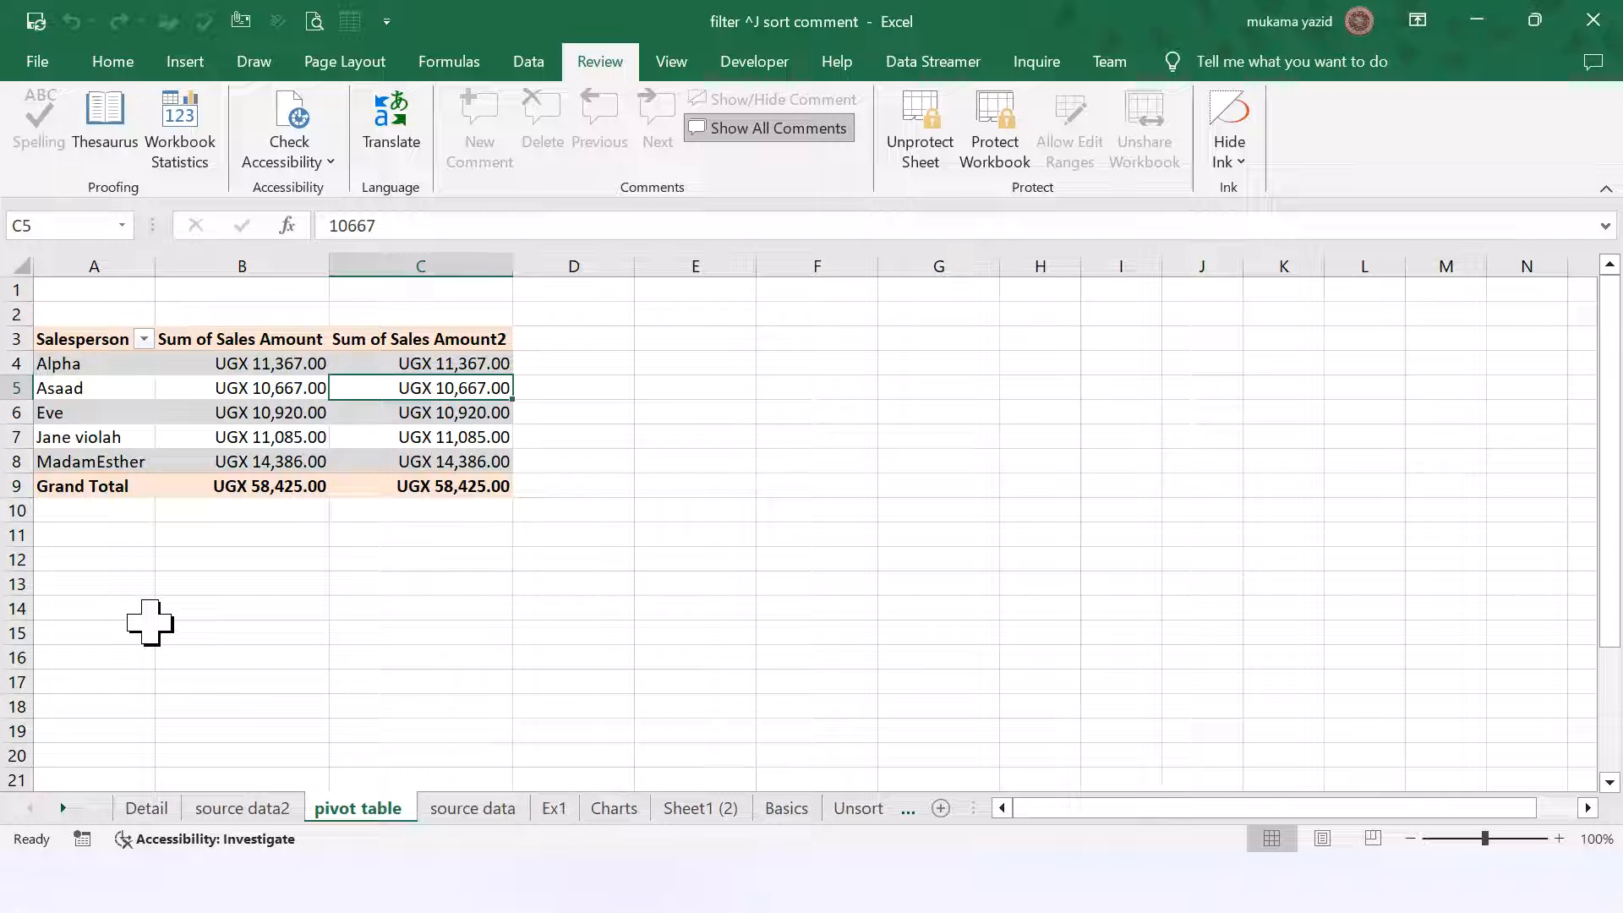
Step: Verify editing D9 on the protected pivot sheet is blocked, then go to source data
{"action": "left_click", "coordinate": [486, 582]}
{"action": "left_click", "coordinate": [425, 436]}
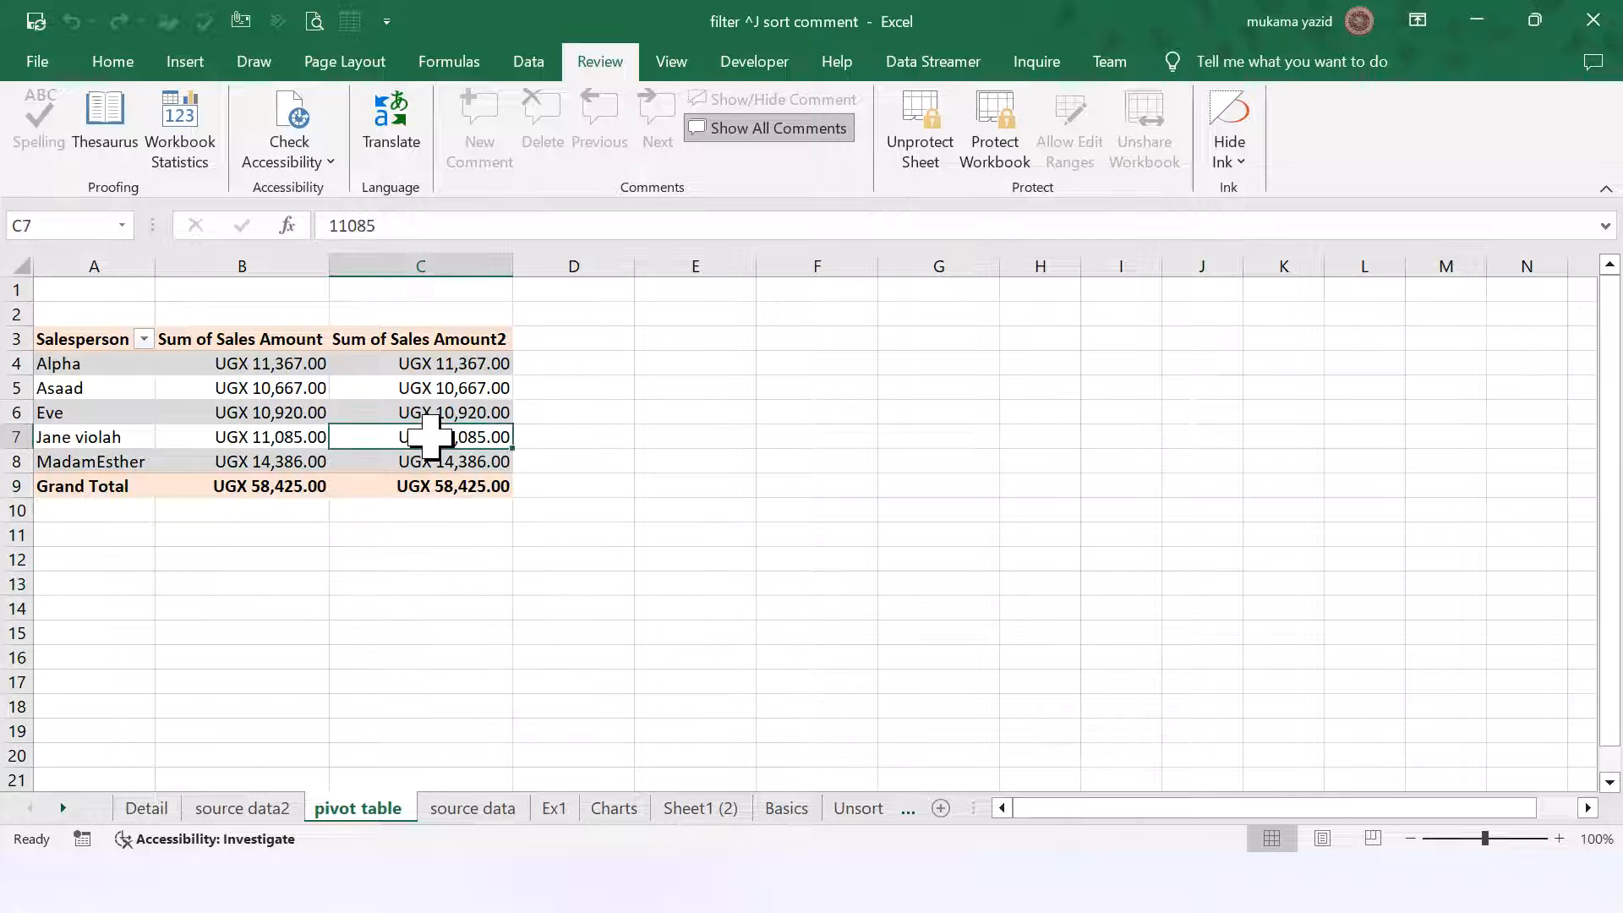
{"action": "left_click", "coordinate": [543, 491]}
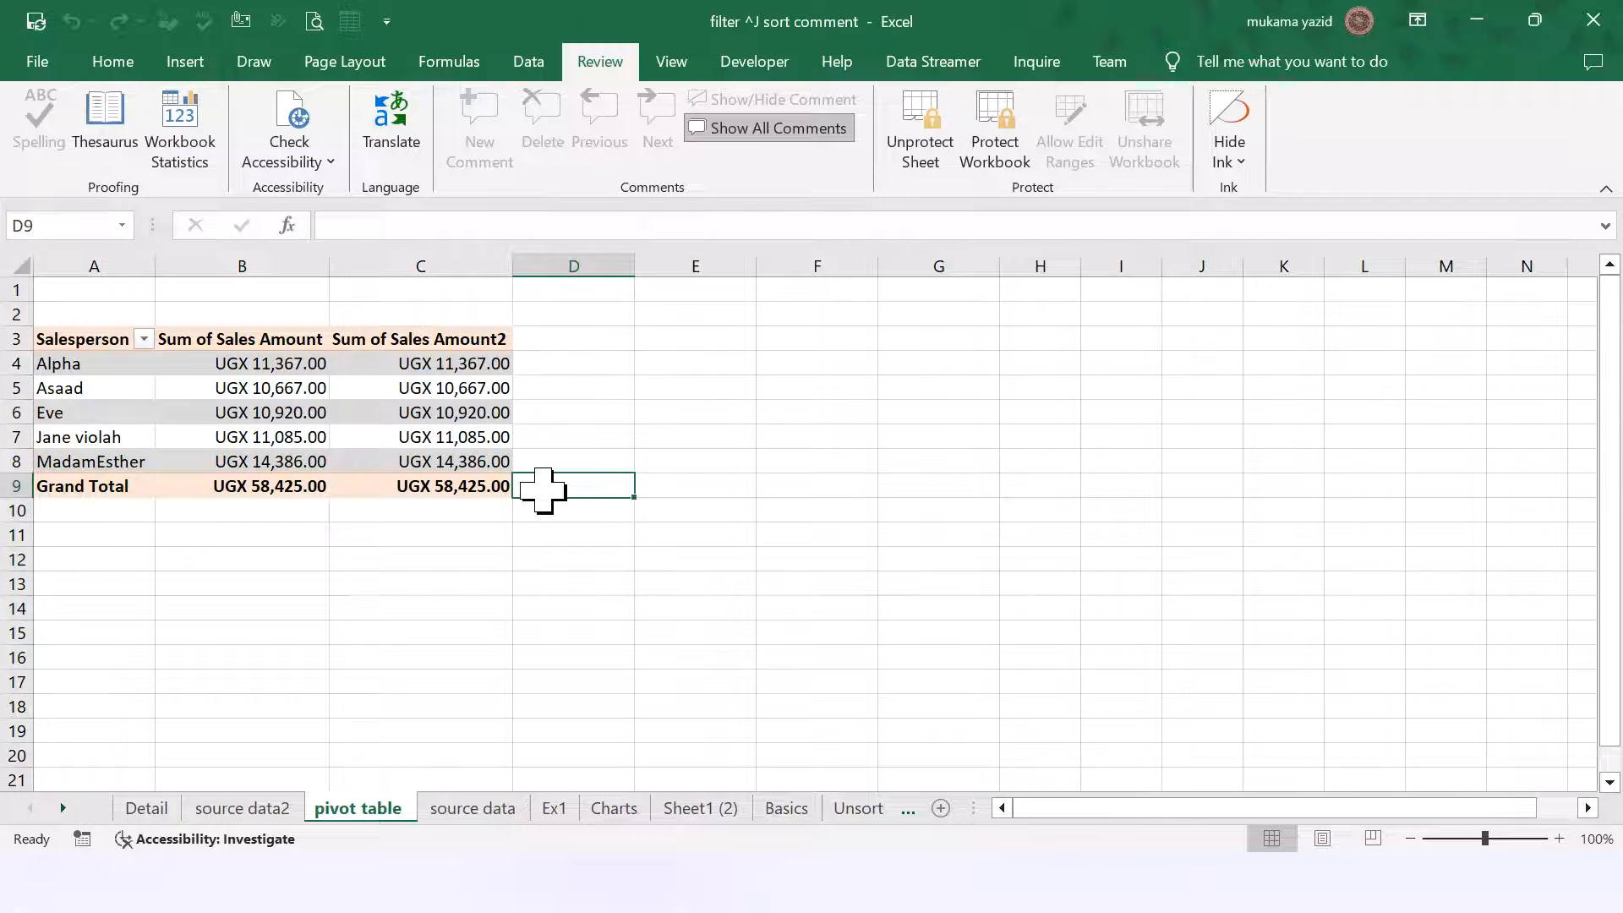
{"action": "double_click", "coordinate": [543, 491]}
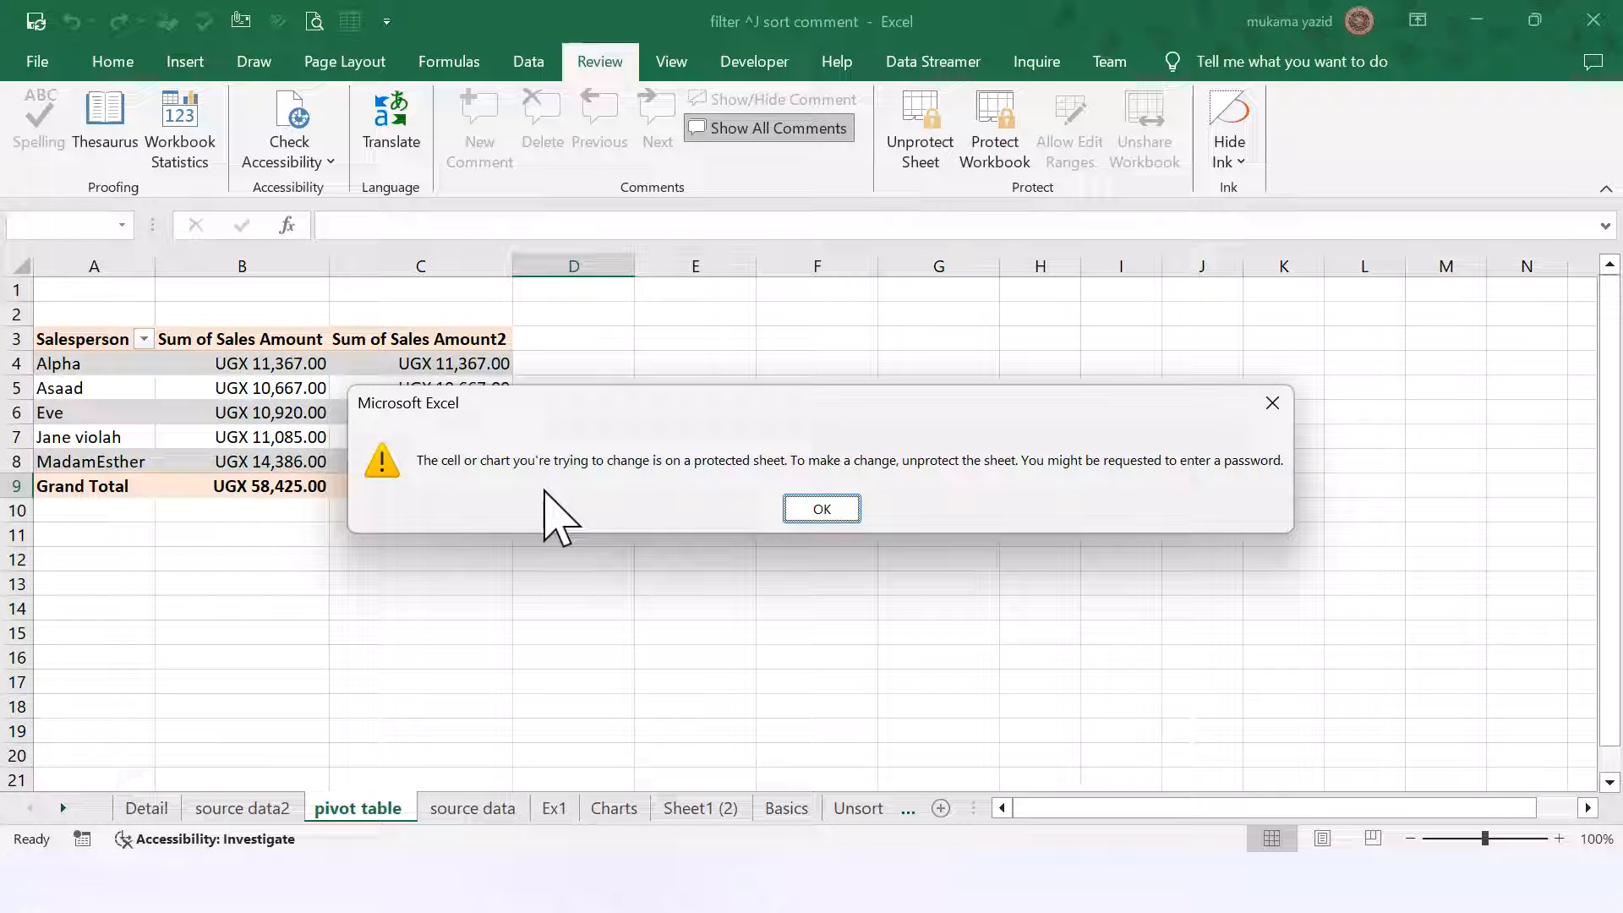
{"action": "left_click", "coordinate": [825, 510]}
{"action": "left_click", "coordinate": [470, 809]}
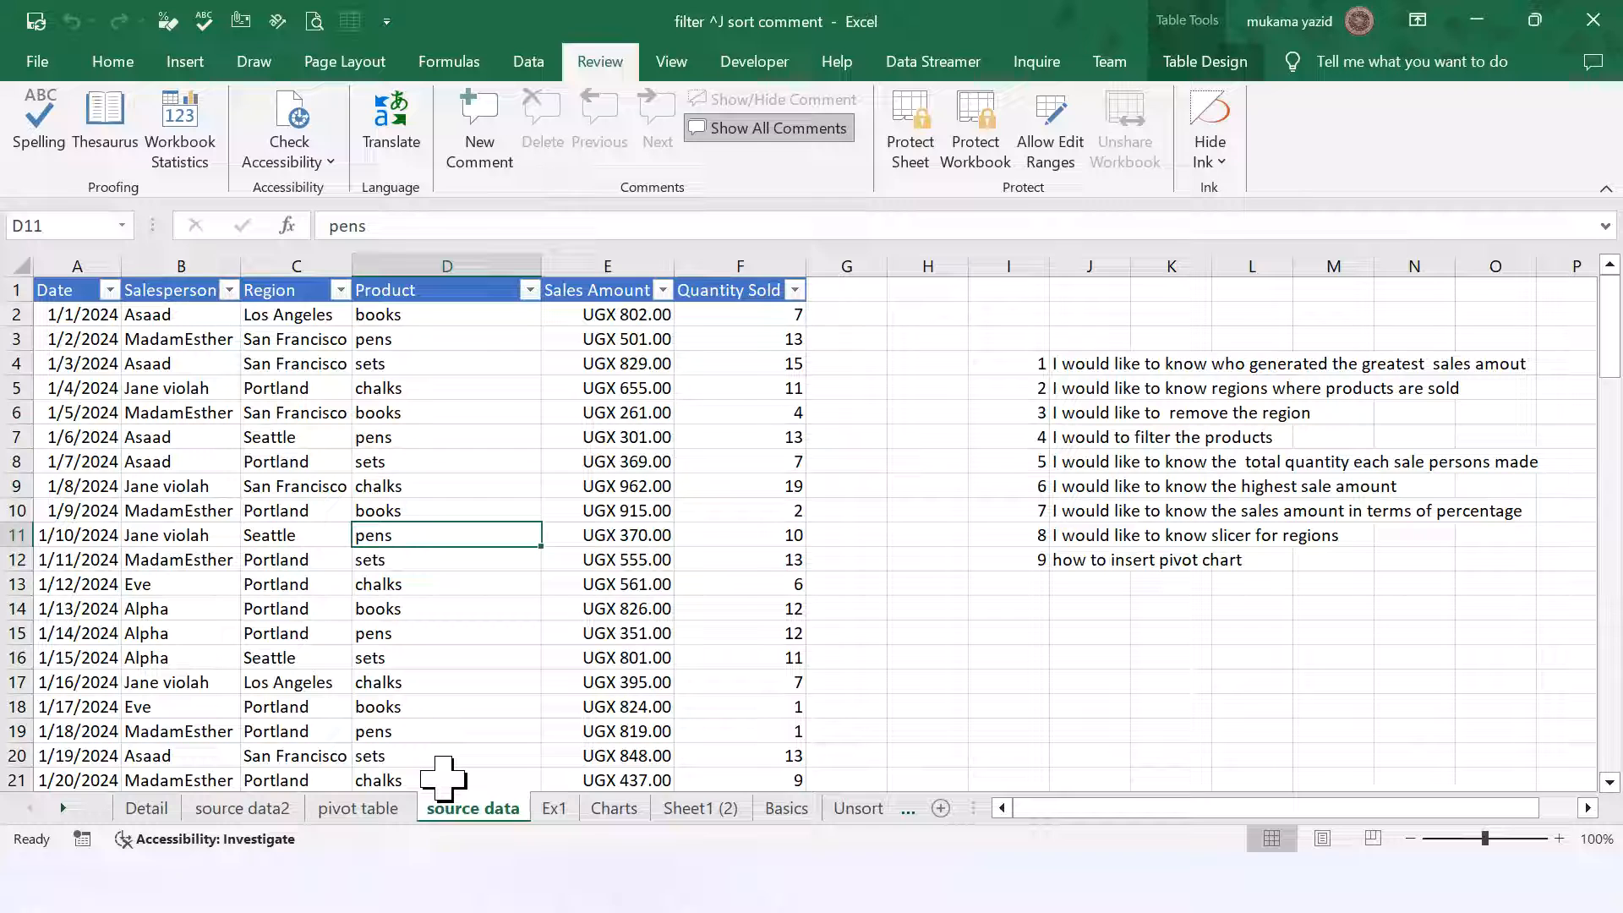
Step: Return to the pivot table sheet, confirm renaming is blocked, and cancel unprotecting it
{"action": "type", "text": "fggg"}
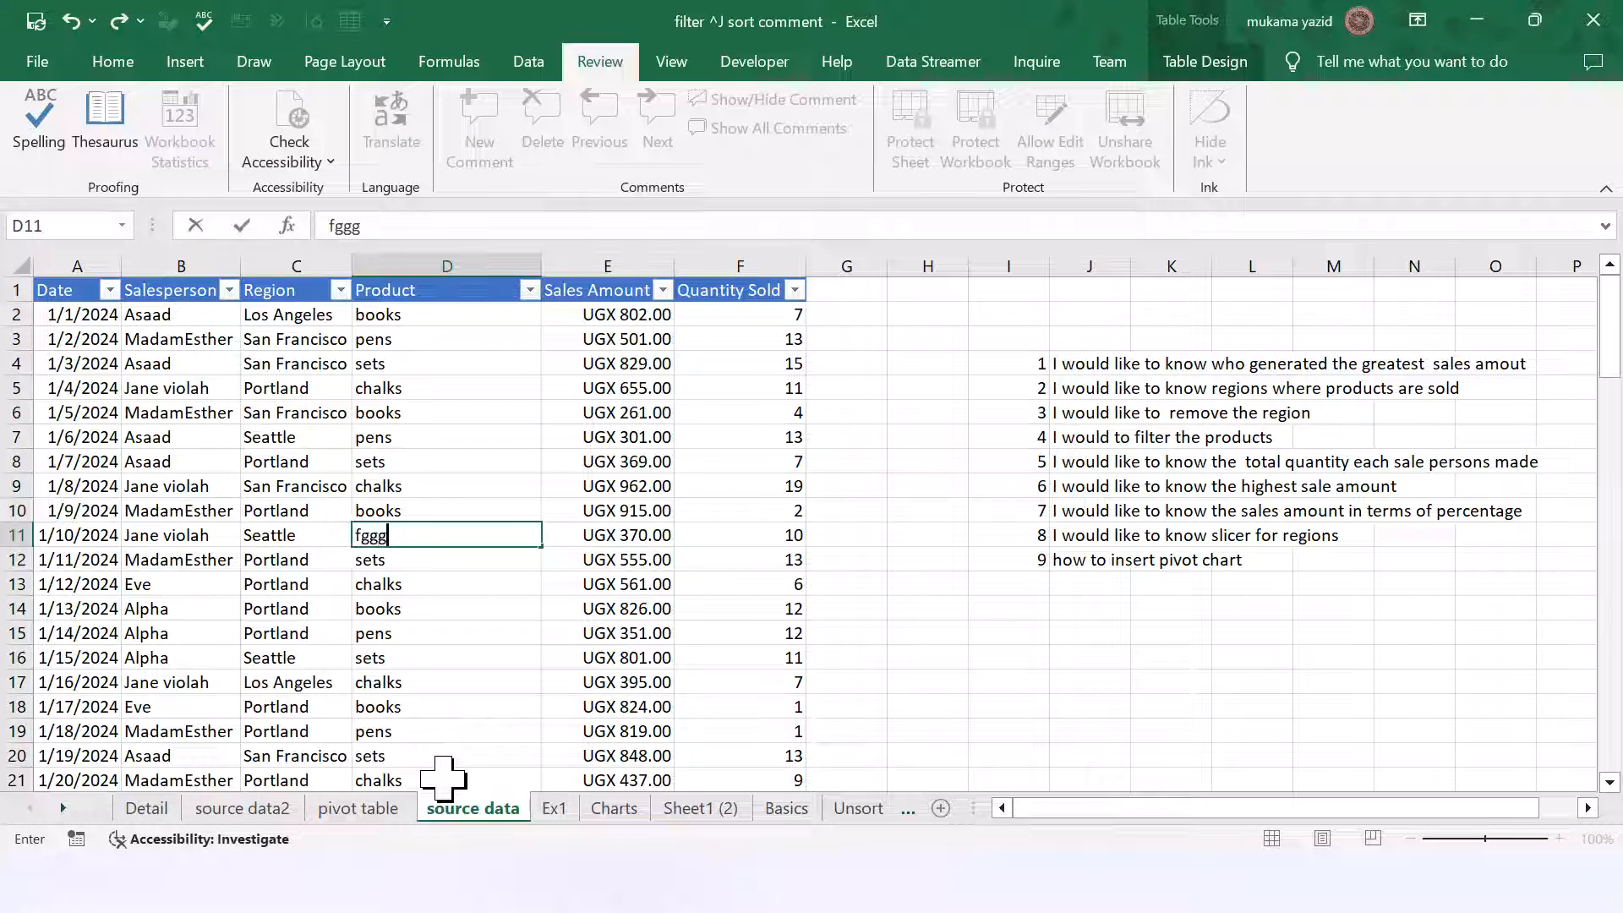
{"action": "left_click", "coordinate": [347, 810]}
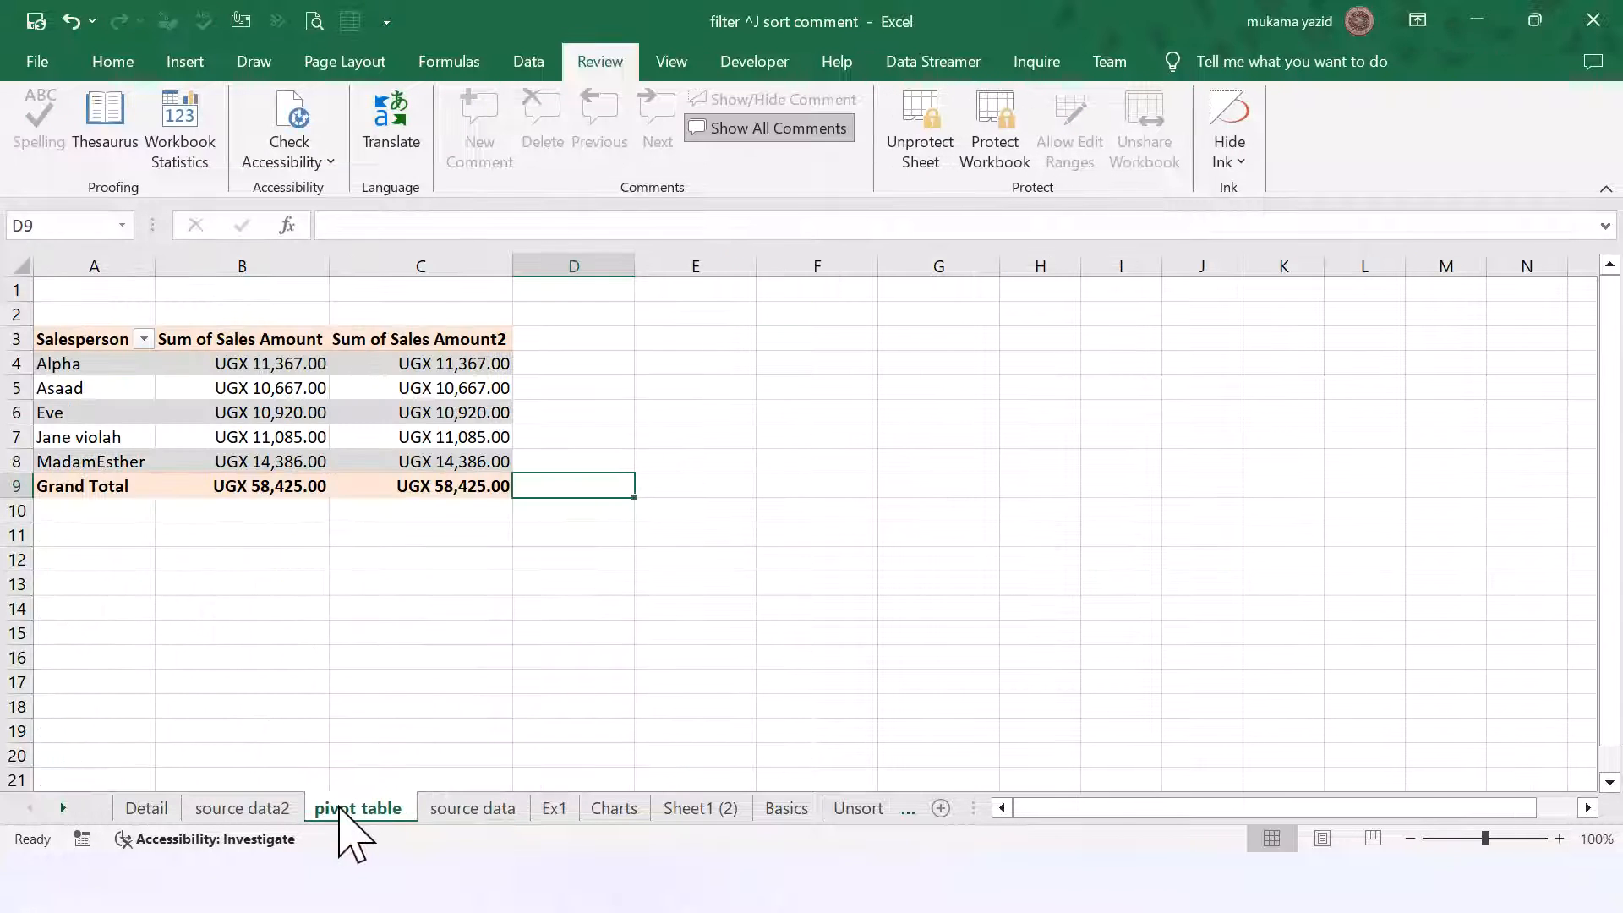
{"action": "double_click", "coordinate": [339, 809]}
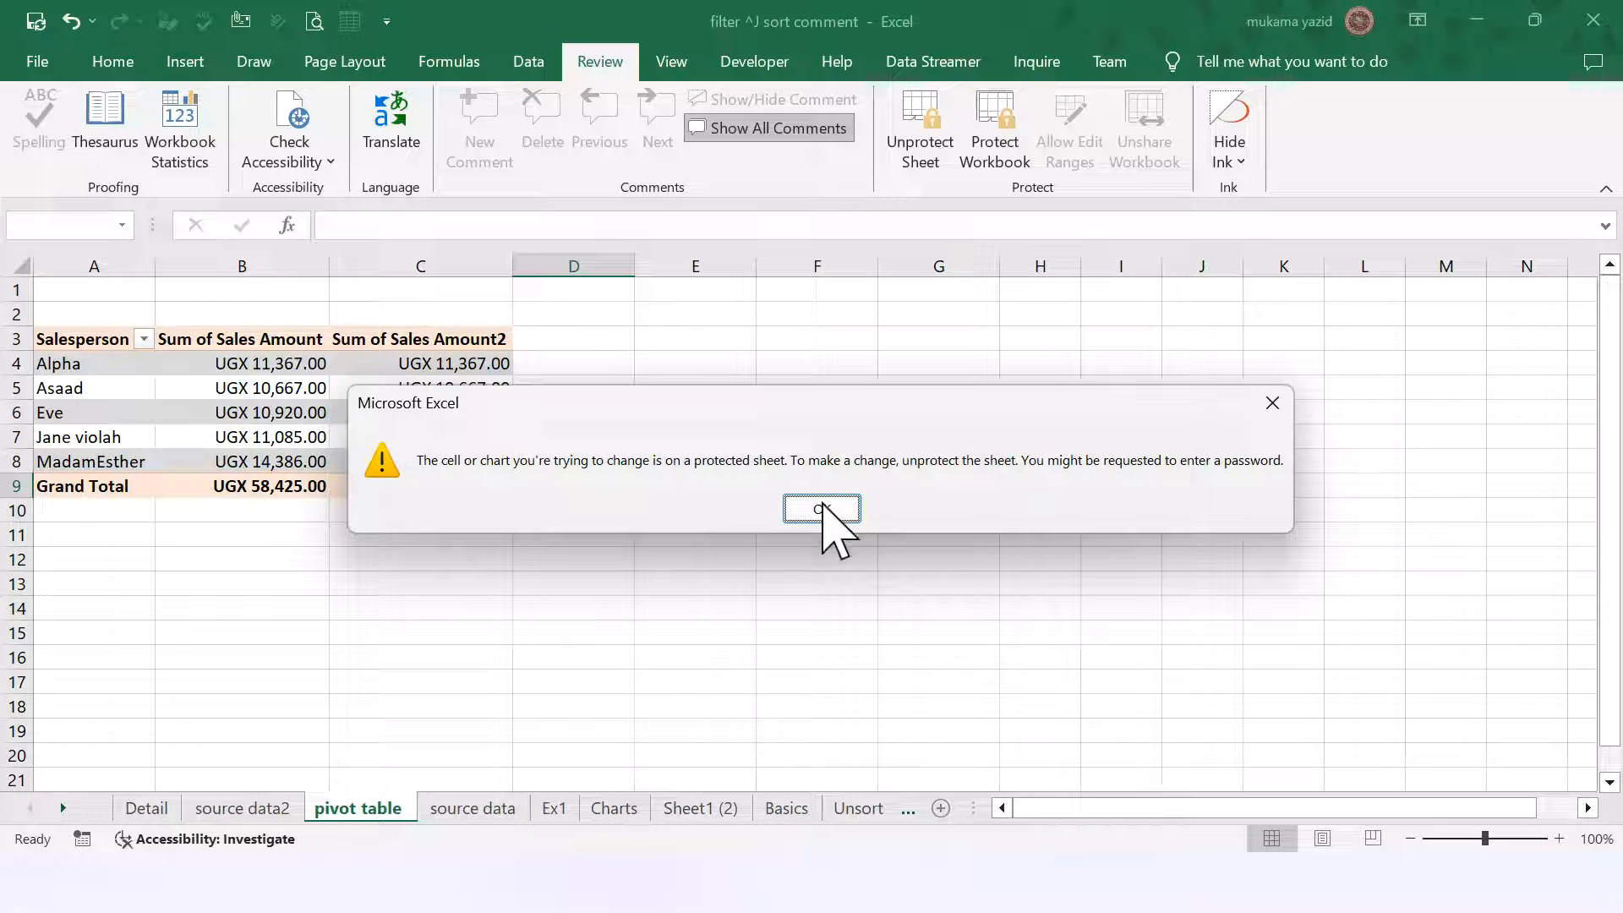
{"action": "left_click", "coordinate": [822, 509]}
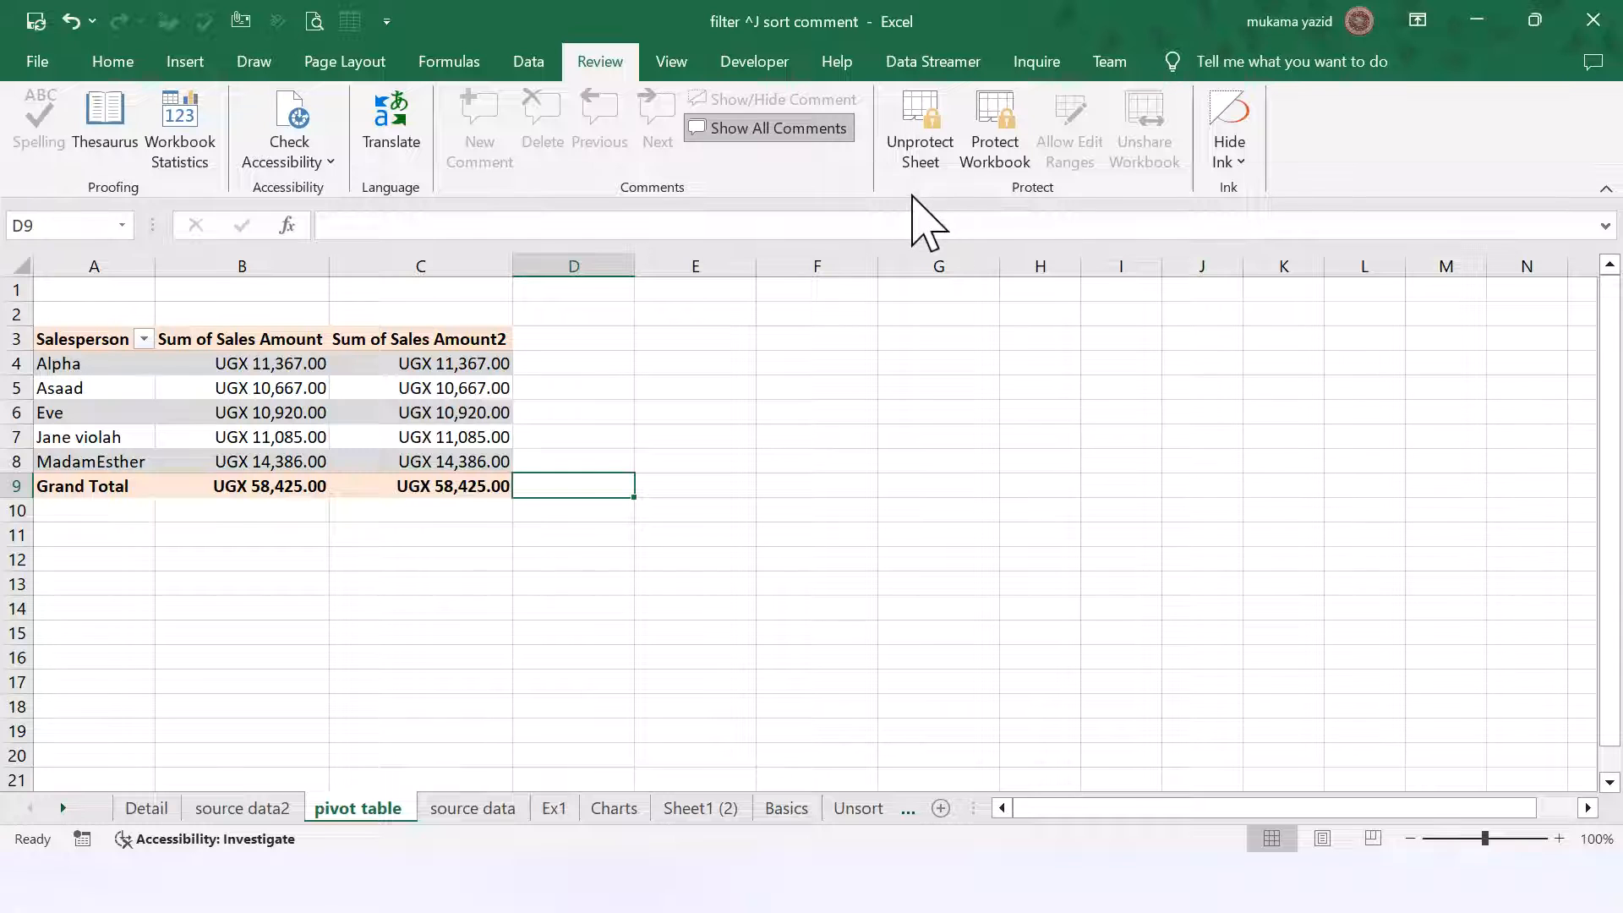
{"action": "left_click", "coordinate": [932, 161]}
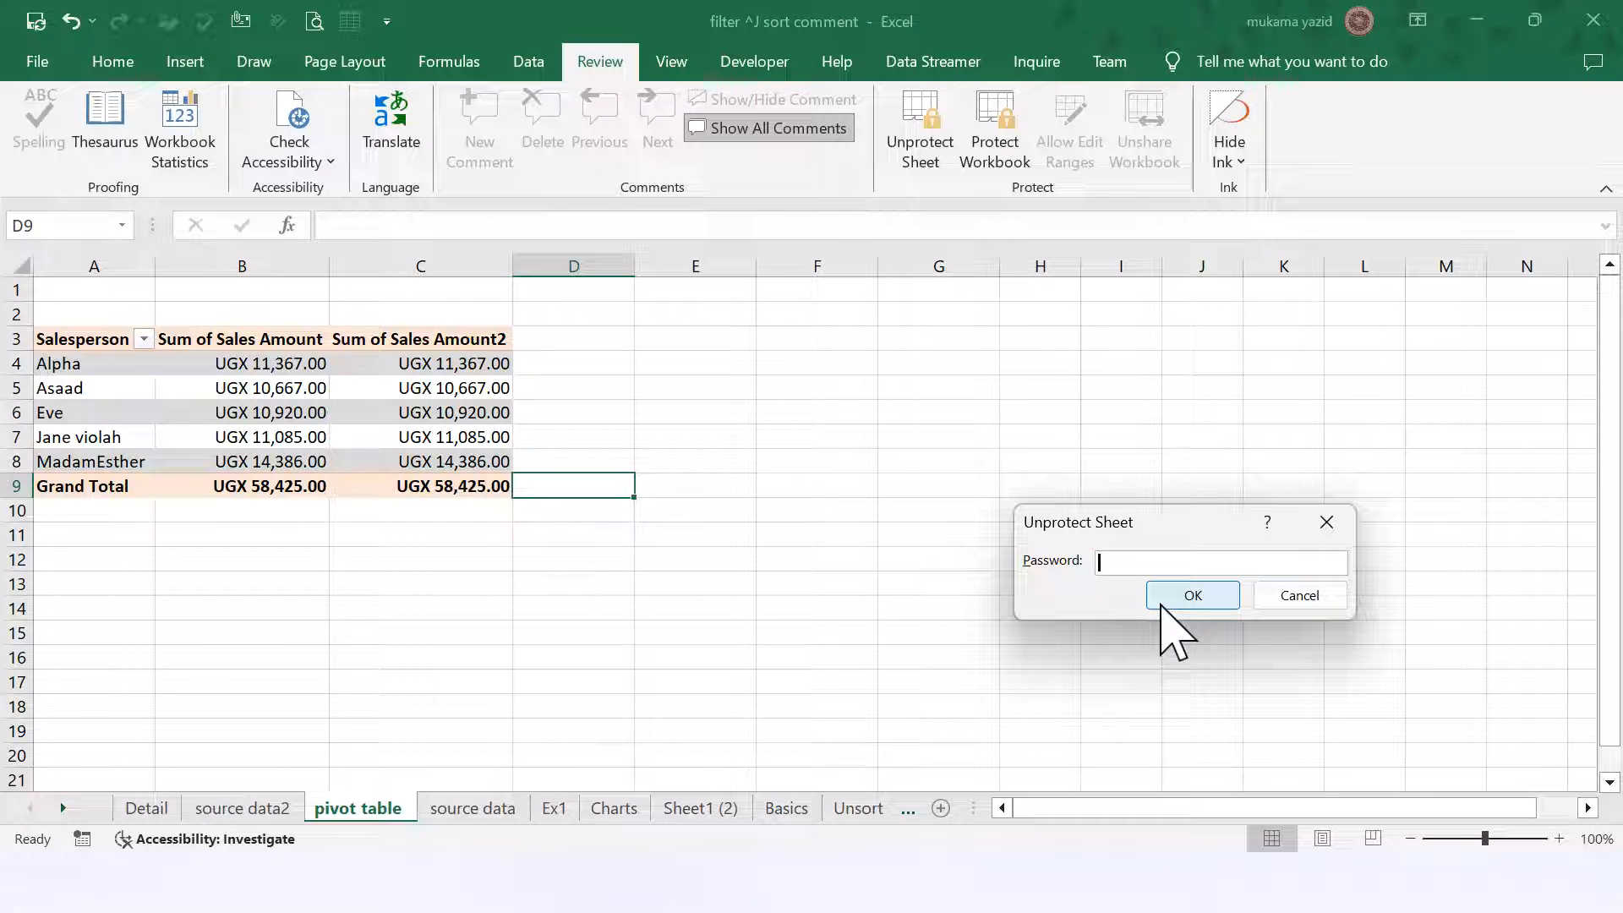
{"action": "left_click", "coordinate": [1306, 596]}
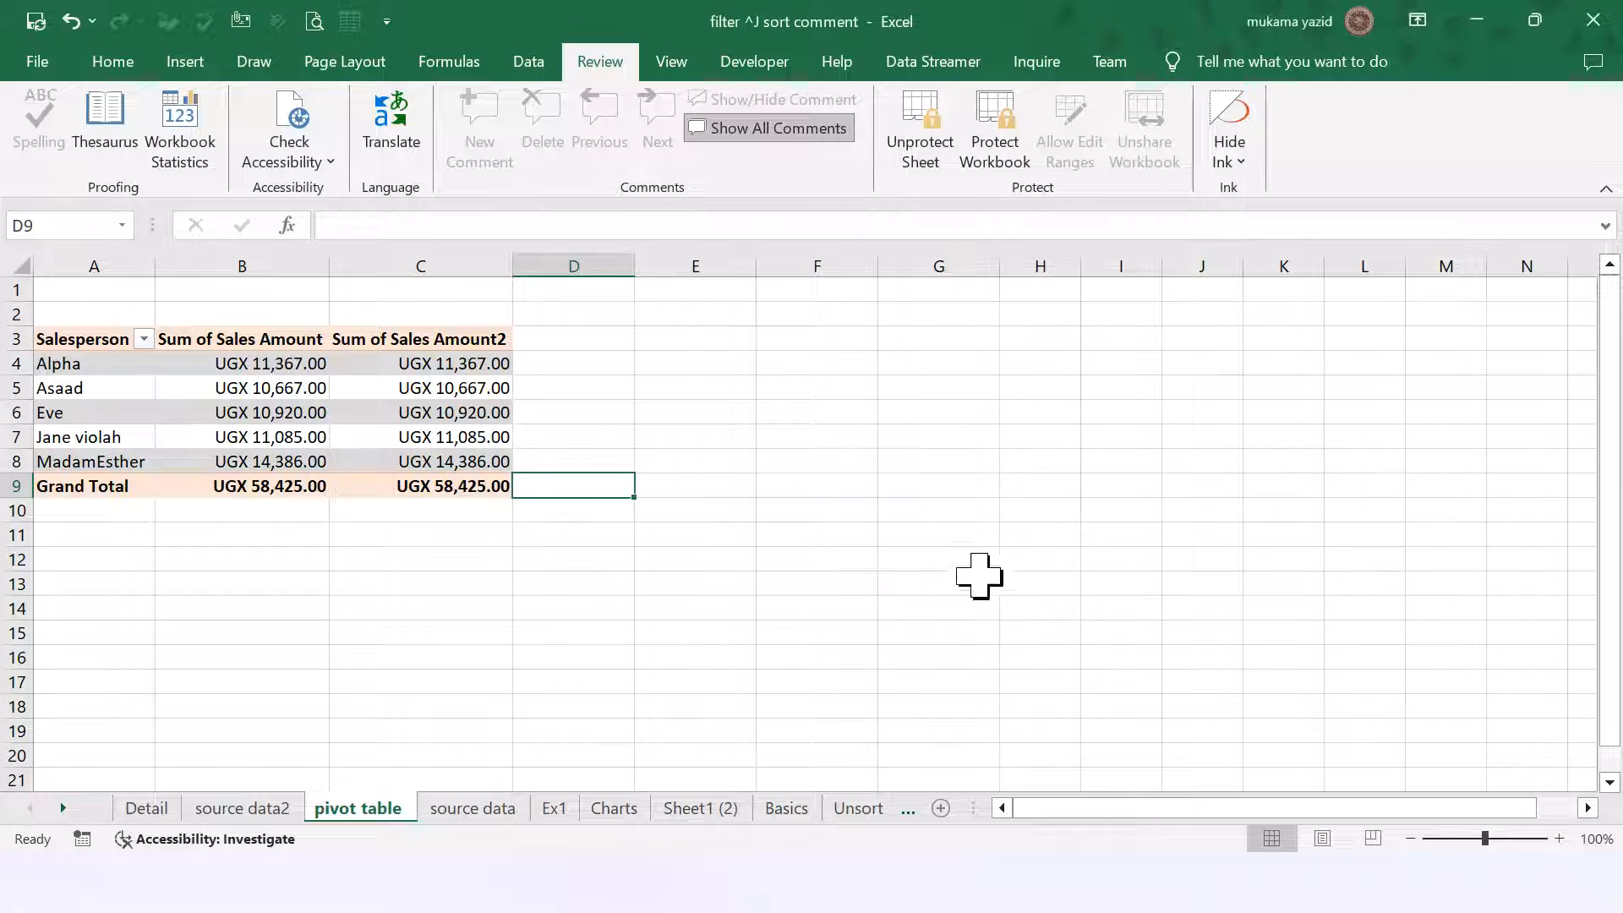
Step: Confirm typing in G10 is blocked, then visit source data2 and return to the pivot sheet
{"action": "left_click", "coordinate": [932, 514]}
{"action": "type", "text": "a"}
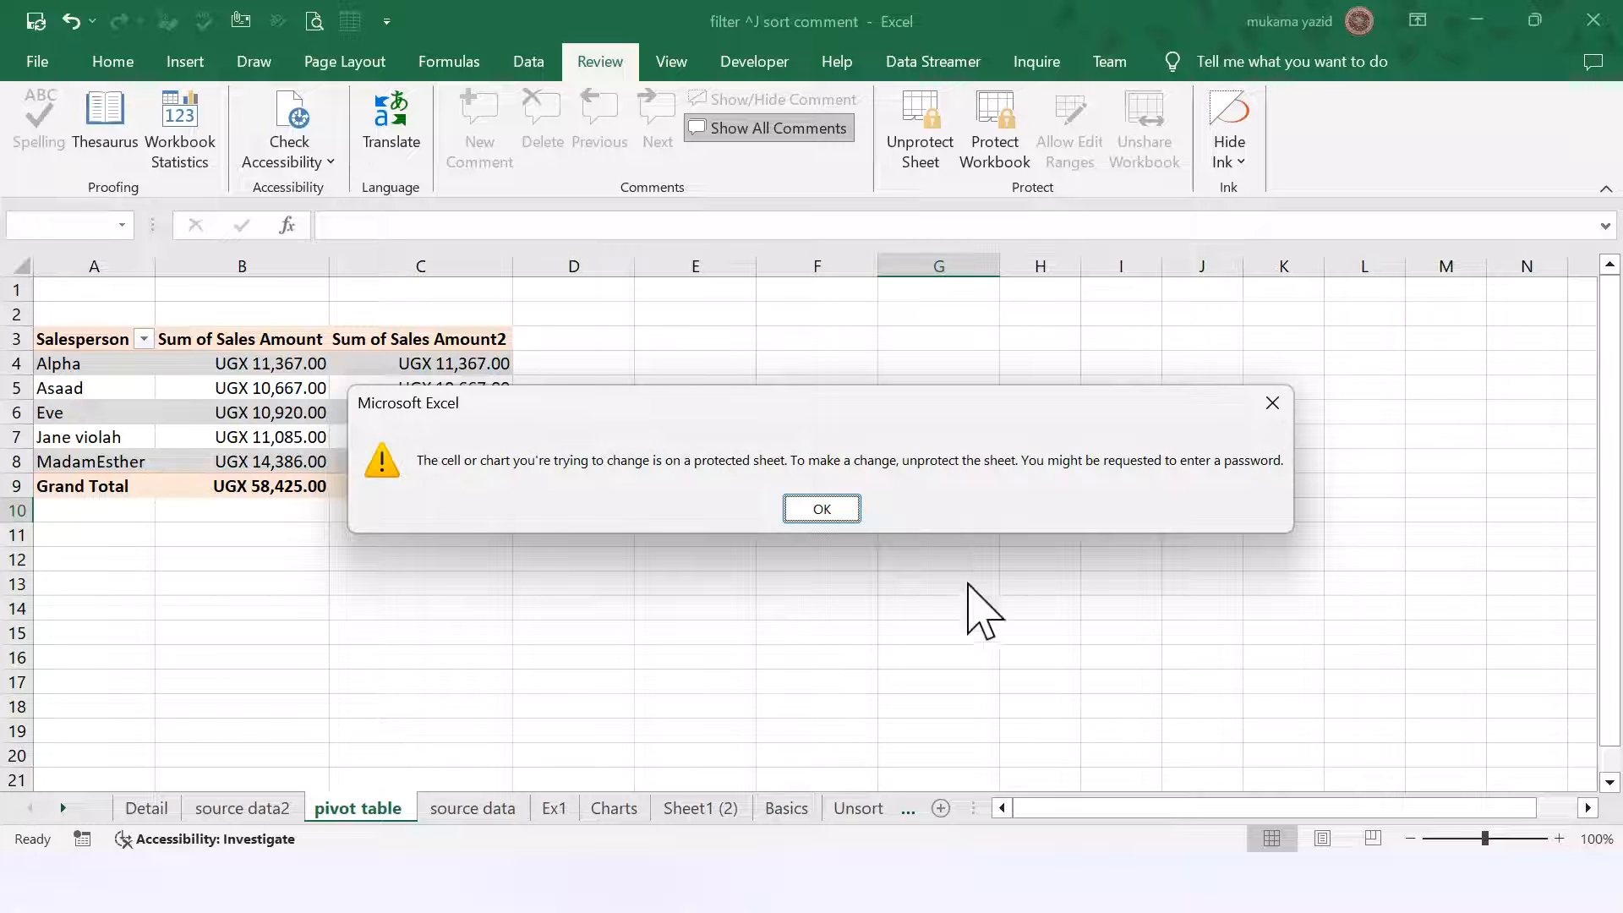
{"action": "left_click", "coordinate": [822, 508]}
{"action": "left_click", "coordinate": [254, 810]}
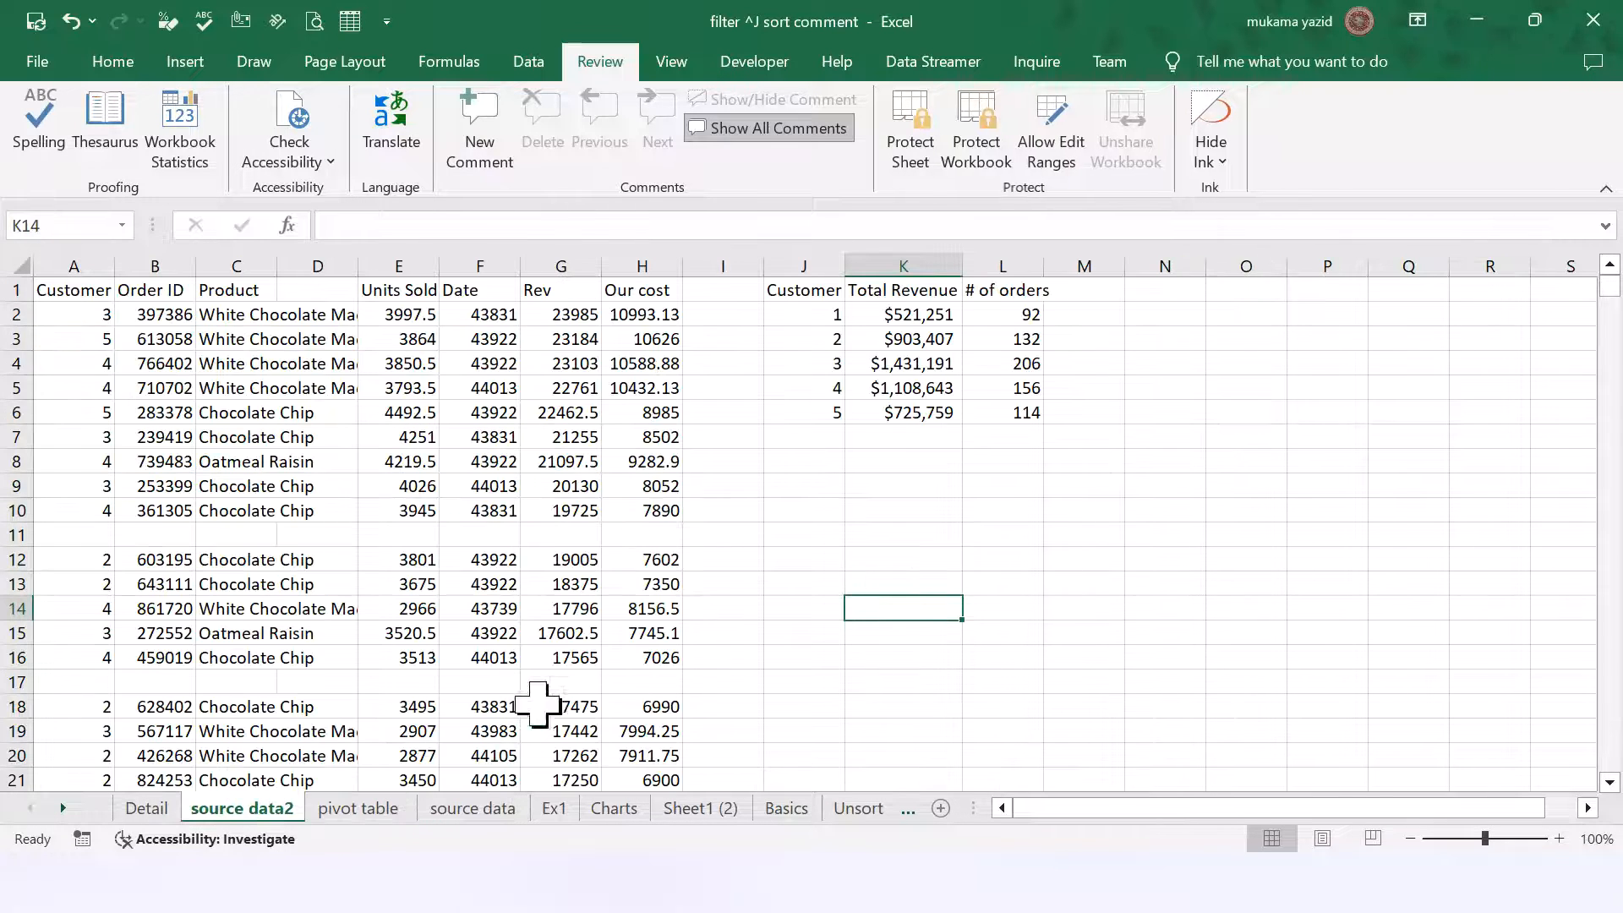
{"action": "type", "text": "ghuirtsd"}
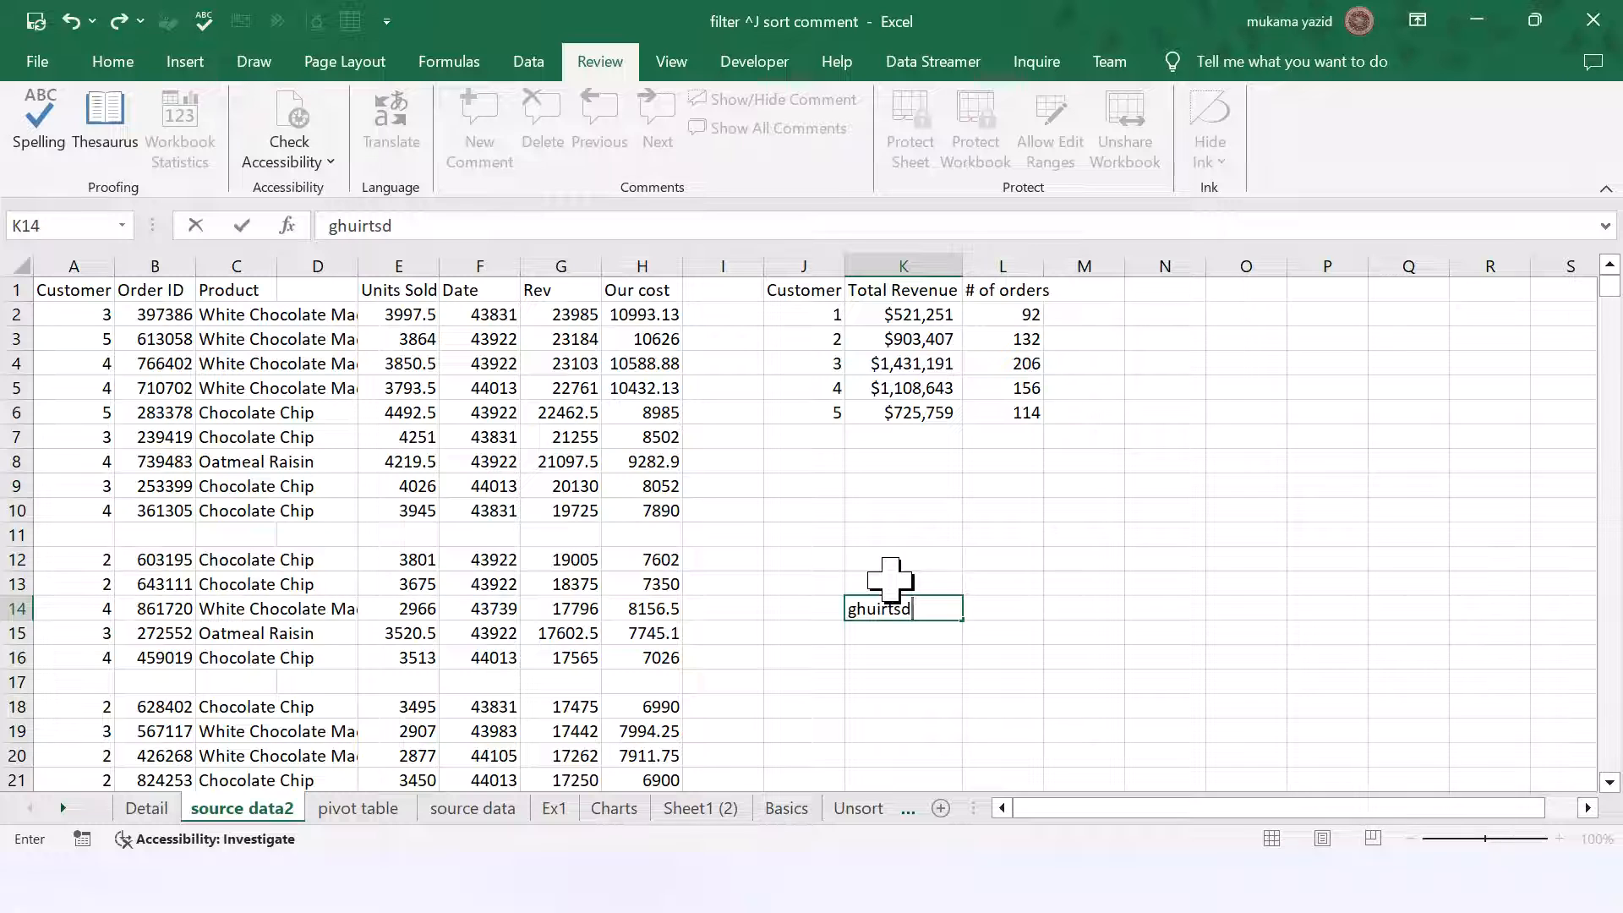
{"action": "left_click", "coordinate": [357, 809]}
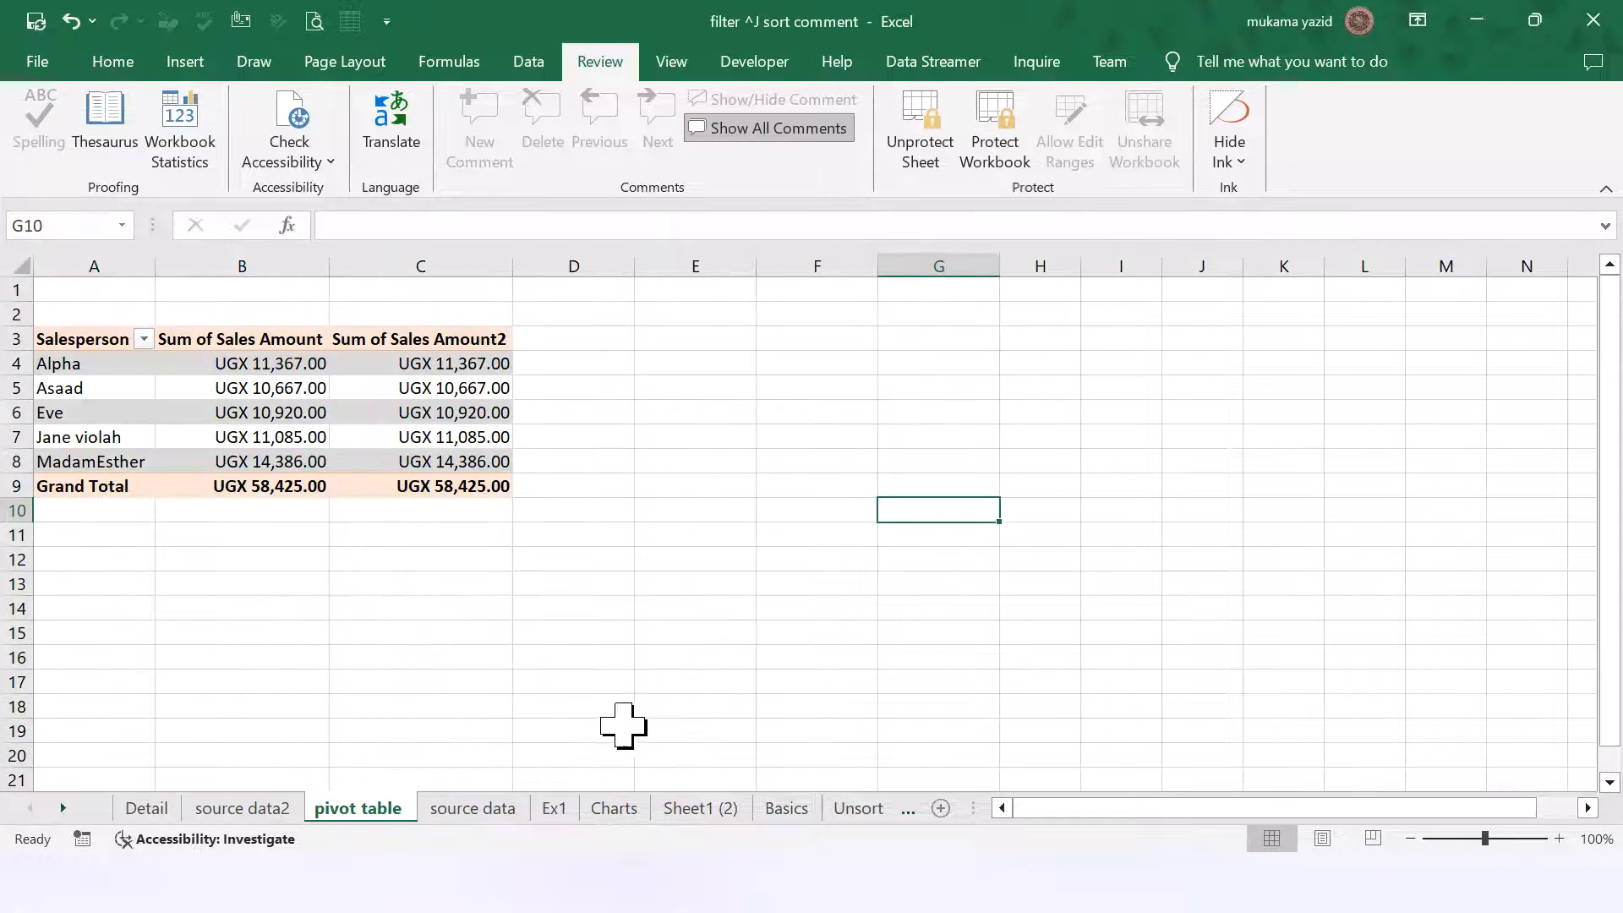
{"action": "left_click", "coordinate": [717, 659]}
{"action": "key", "text": "g"}
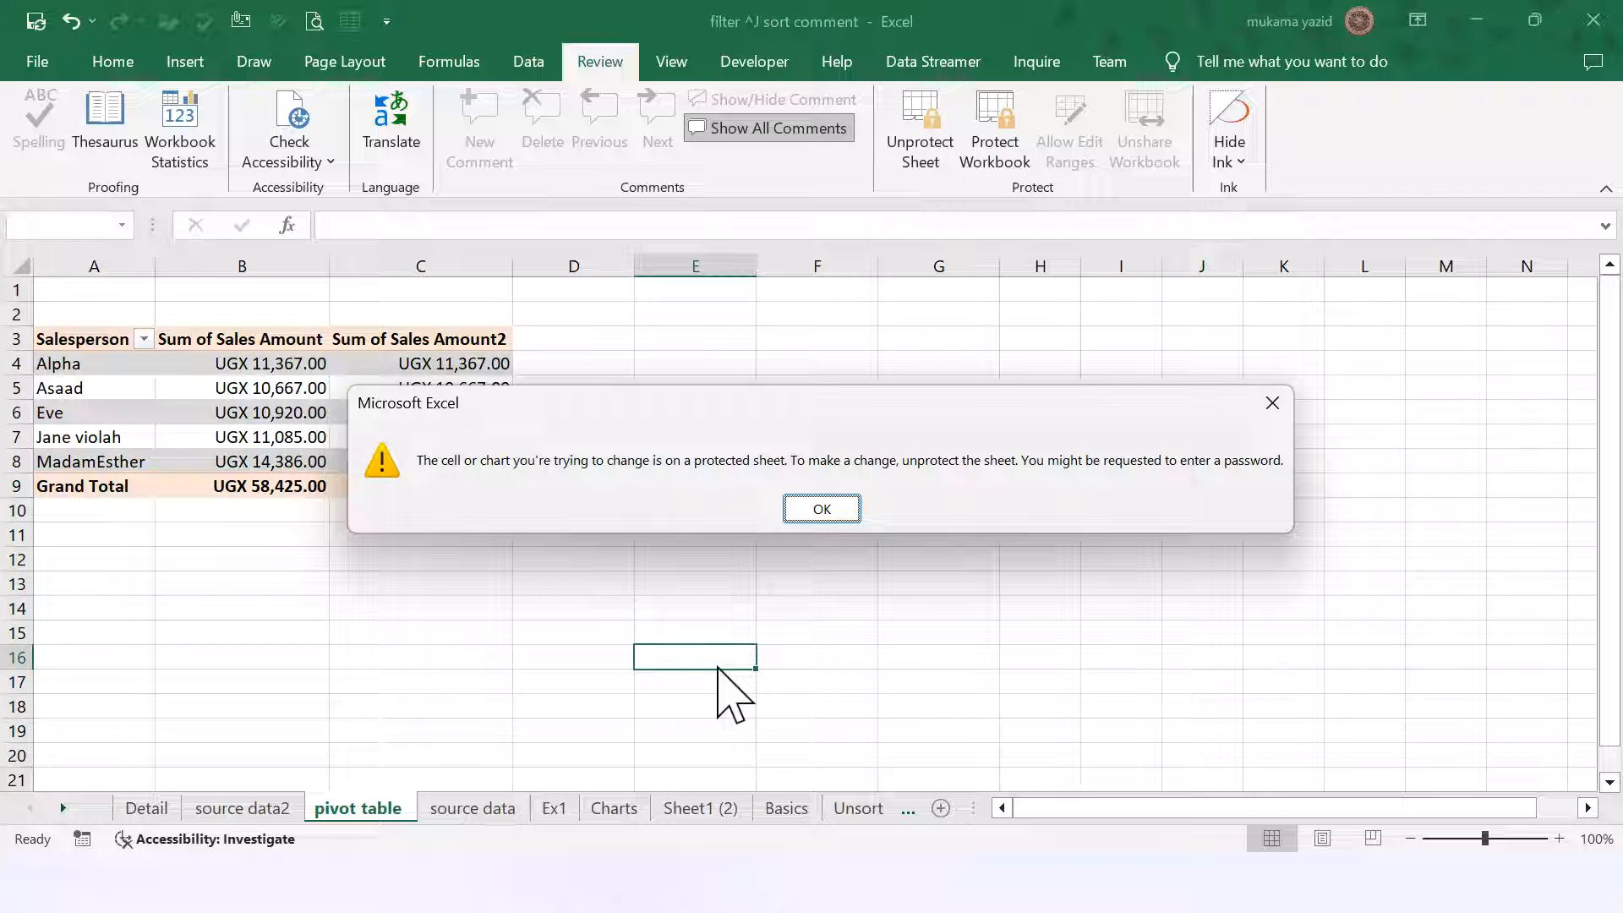
{"action": "left_click", "coordinate": [816, 510]}
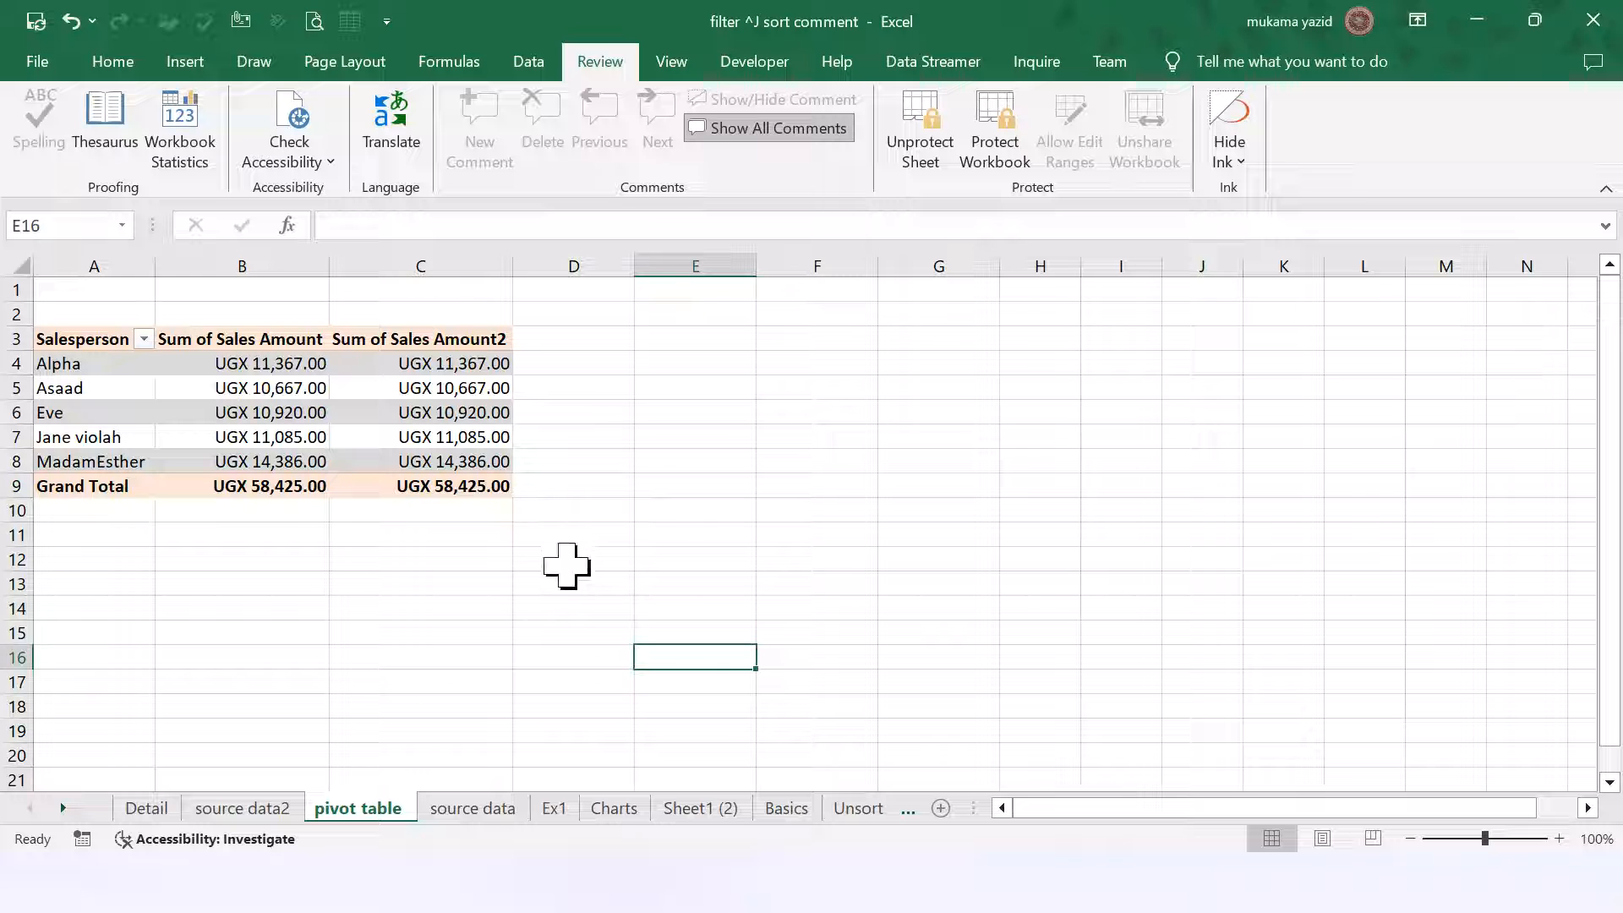
Step: Confirm E10 is still locked, then unprotect the pivot sheet with its password
{"action": "left_click", "coordinate": [641, 508]}
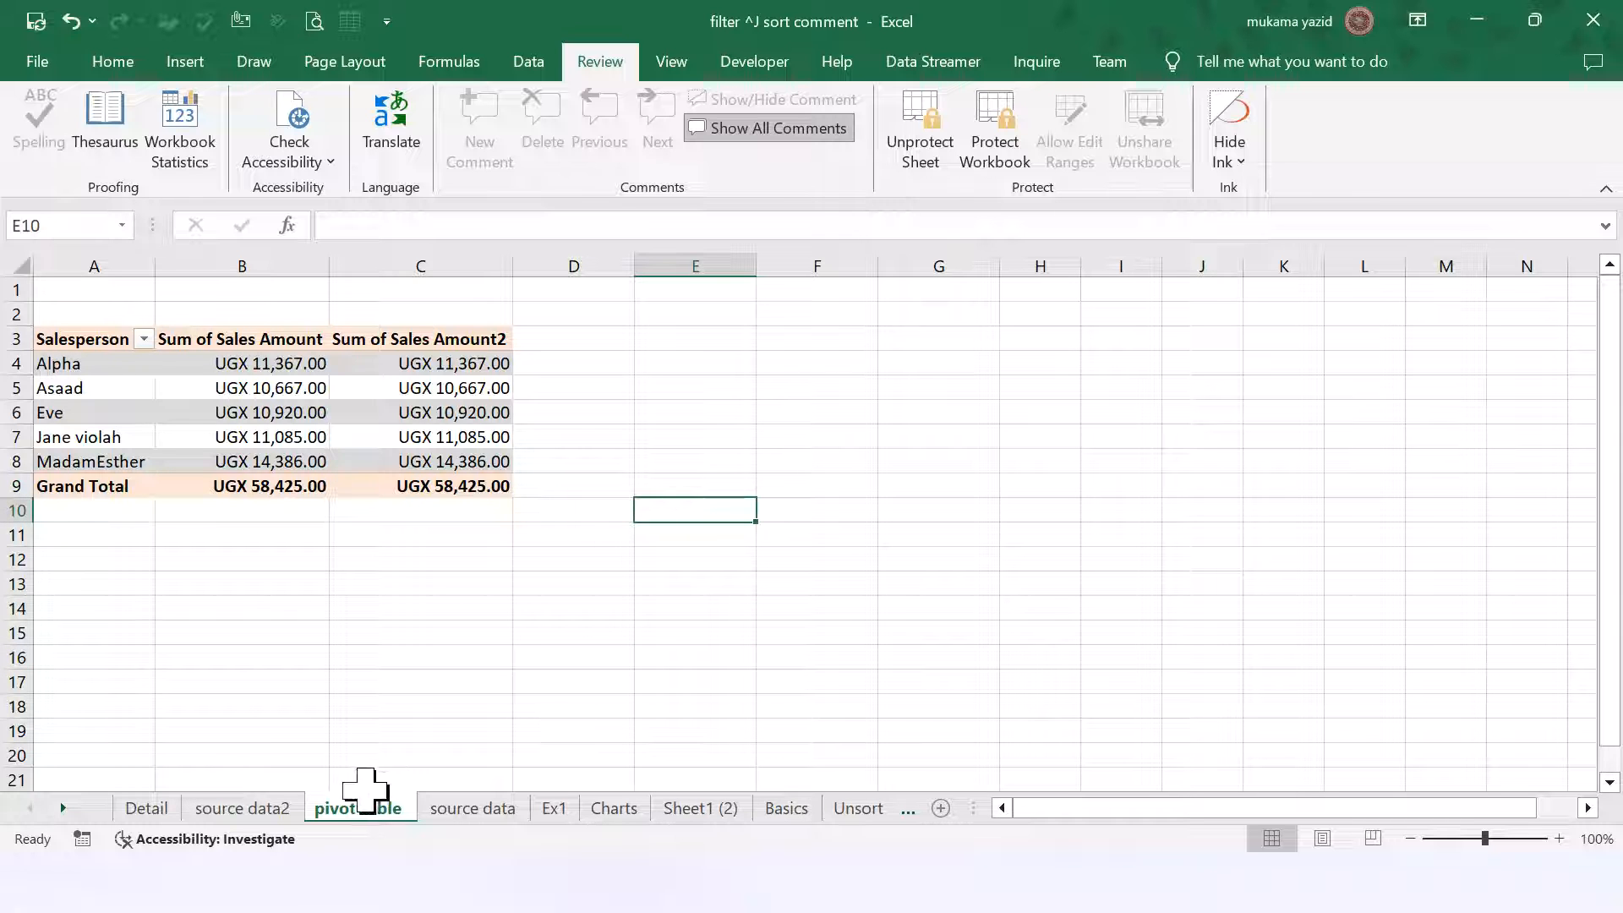
{"action": "key", "text": "a"}
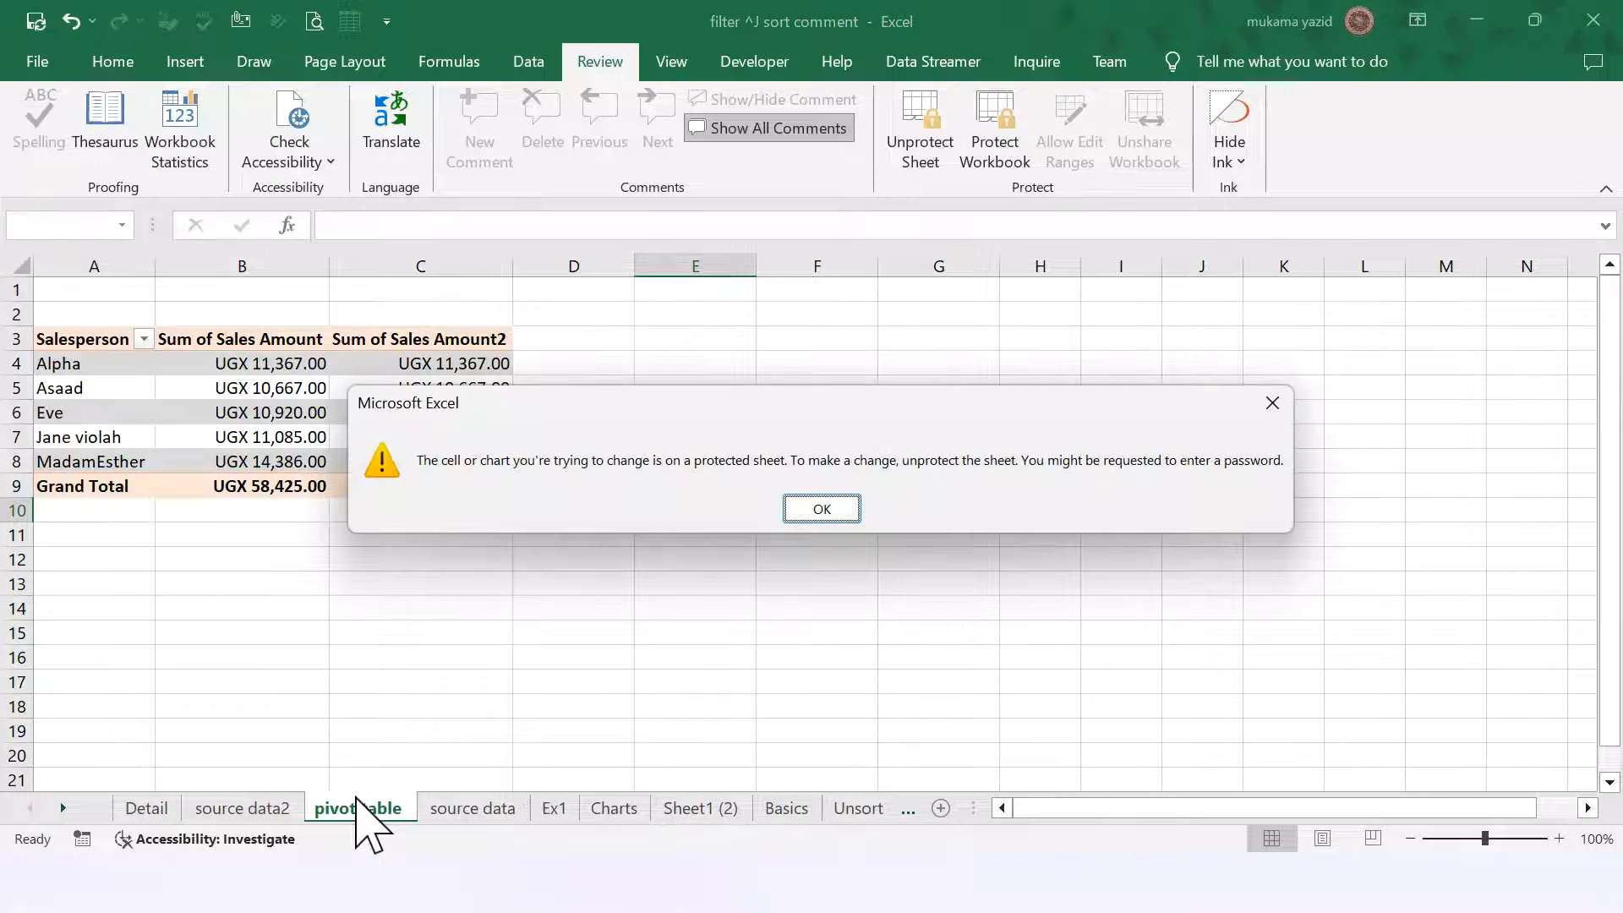
{"action": "left_click", "coordinate": [843, 511]}
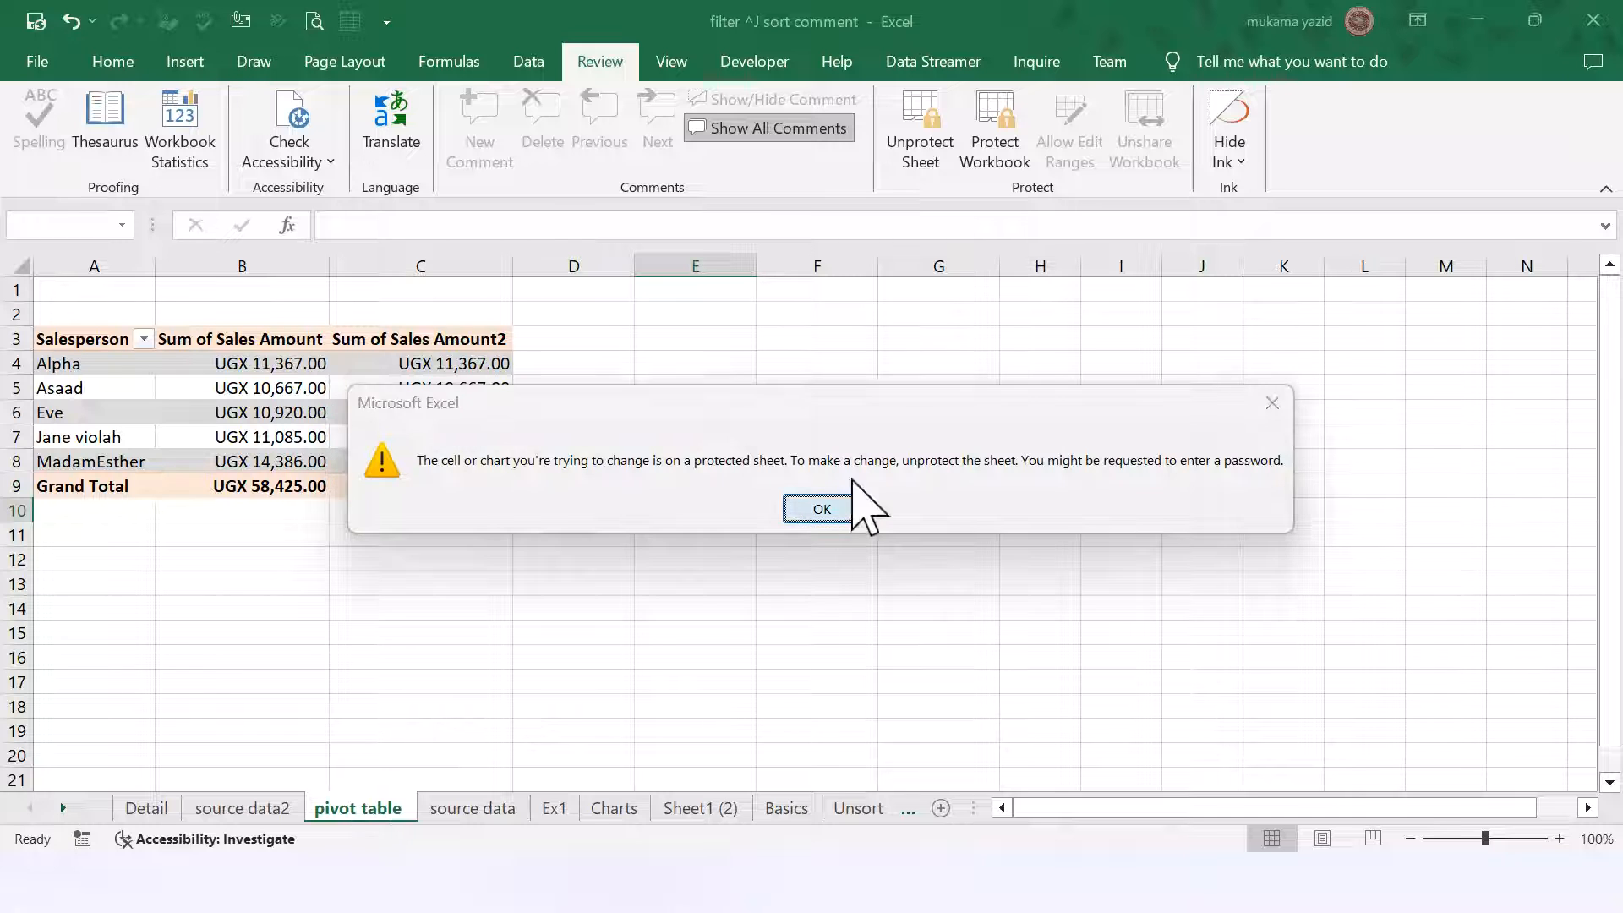
{"action": "left_click", "coordinate": [930, 144]}
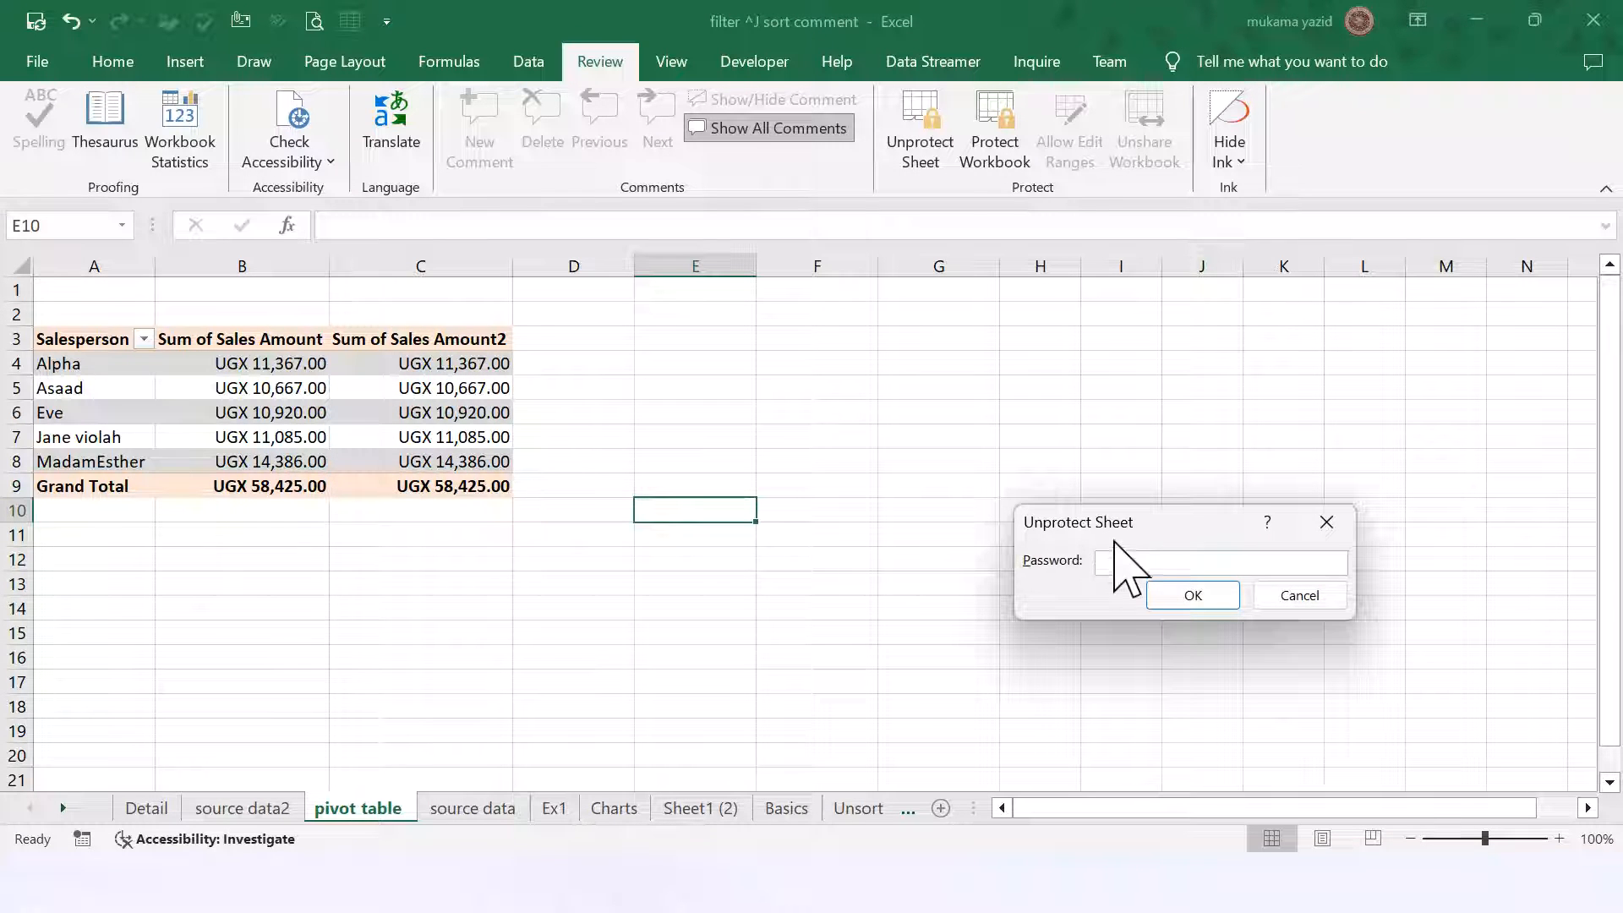
{"action": "type", "text": "12"}
{"action": "left_click", "coordinate": [1193, 595]}
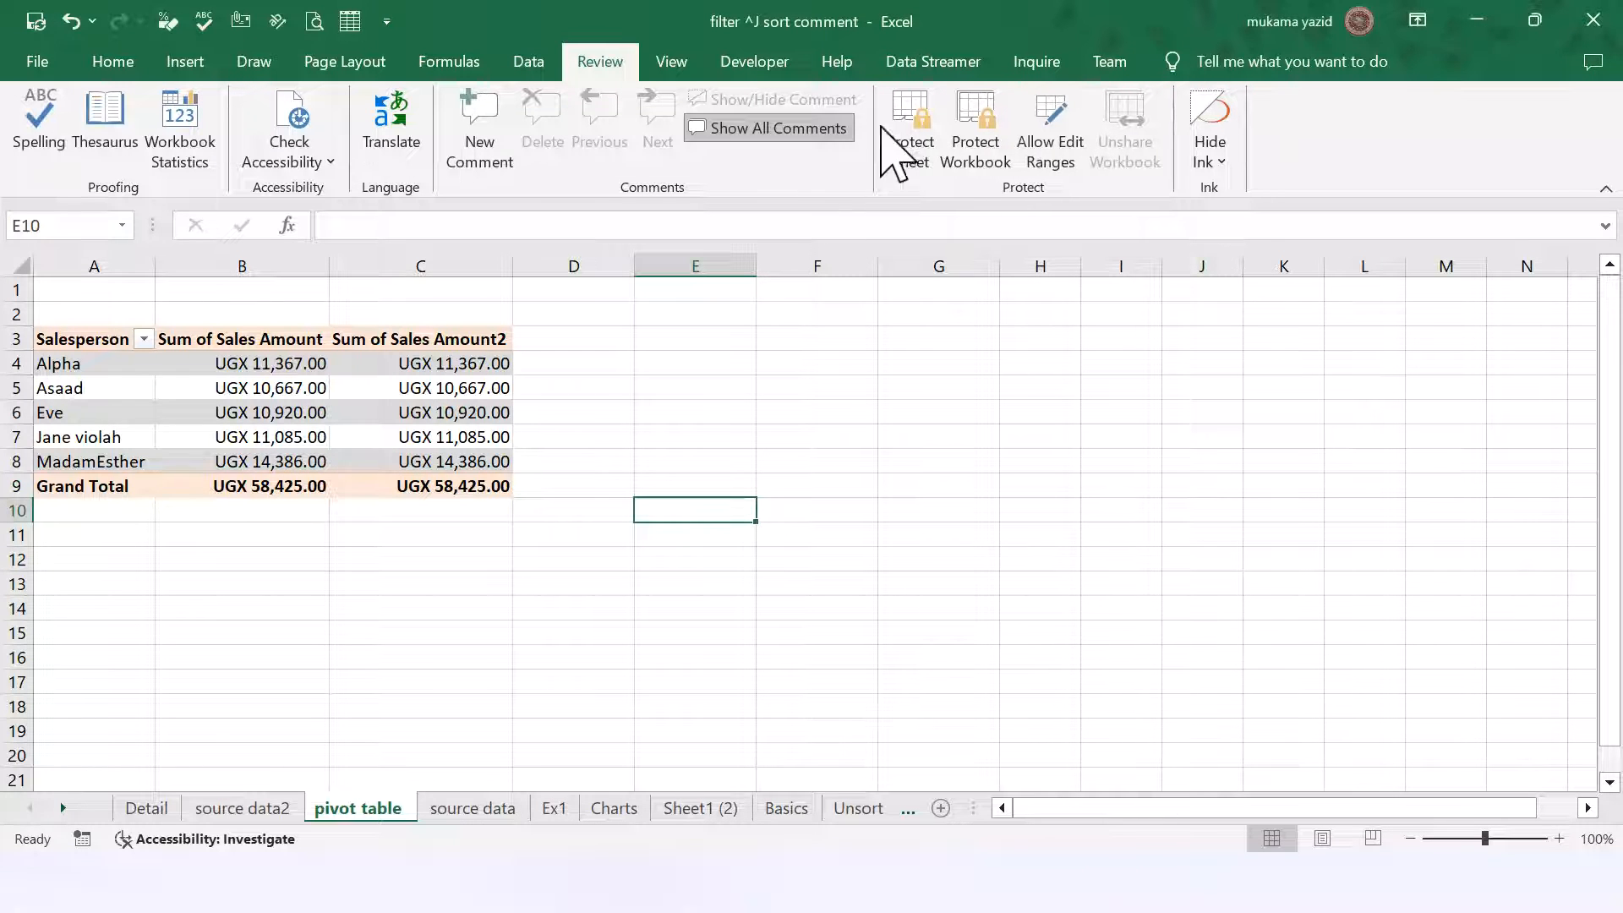
Step: Test editing F7 with sample text and select the Sum of Sales Amount2 values
{"action": "left_click", "coordinate": [854, 434]}
{"action": "type", "text": "vvbvv"}
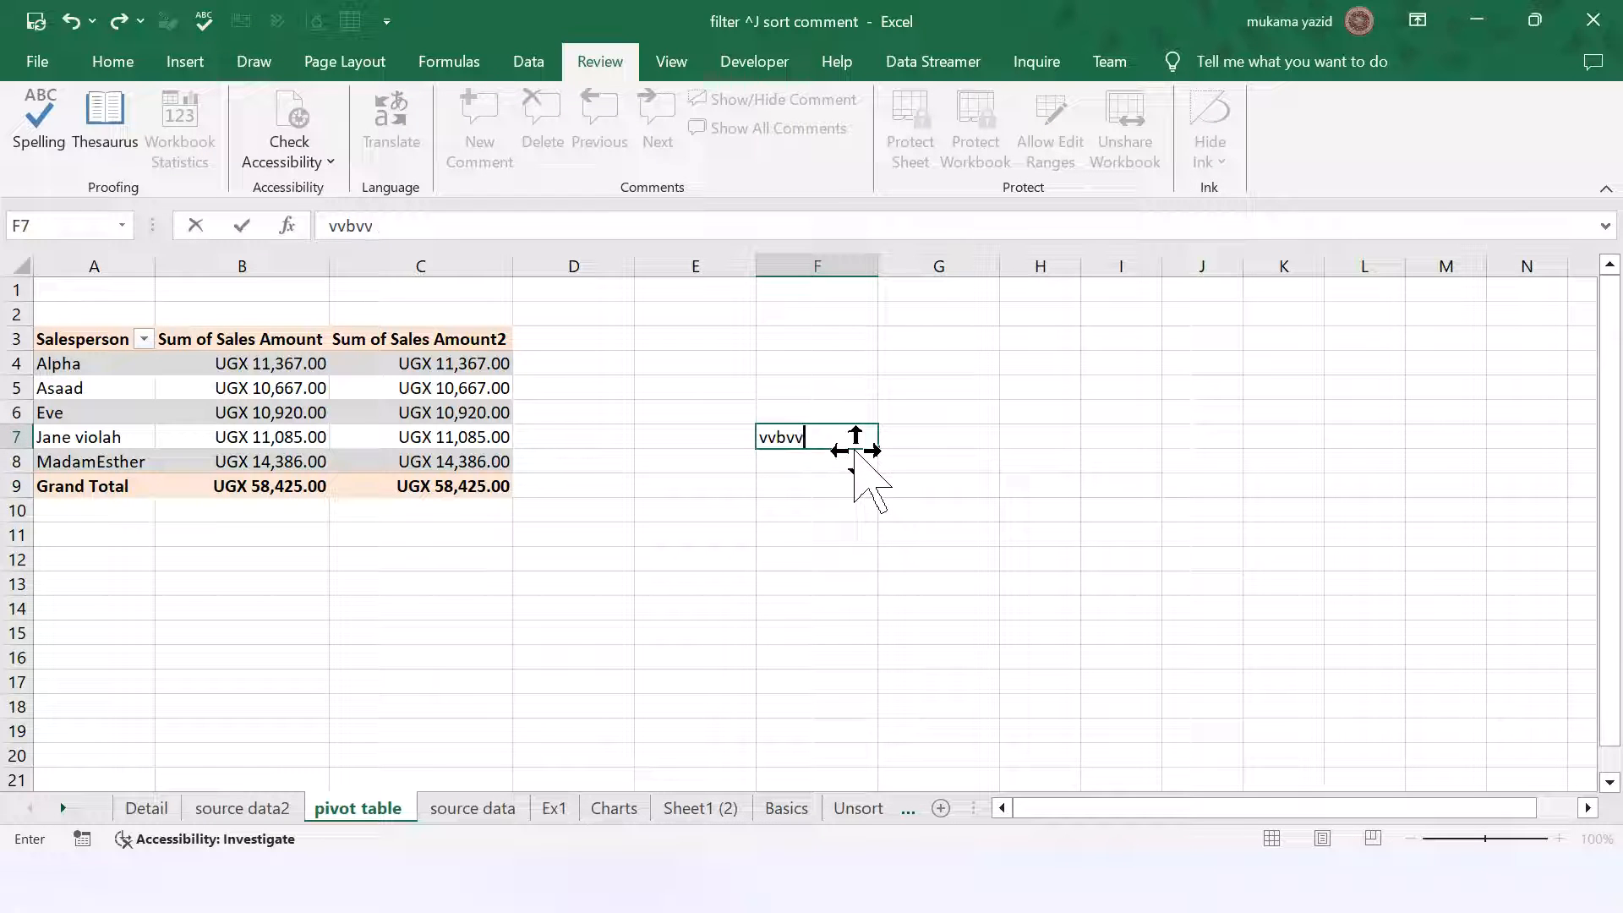
{"action": "key", "text": "BackSpace"}
{"action": "key", "text": "BackSpace"}
{"action": "key", "text": "BackSpace"}
{"action": "key", "text": "BackSpace"}
{"action": "key", "text": "BackSpace"}
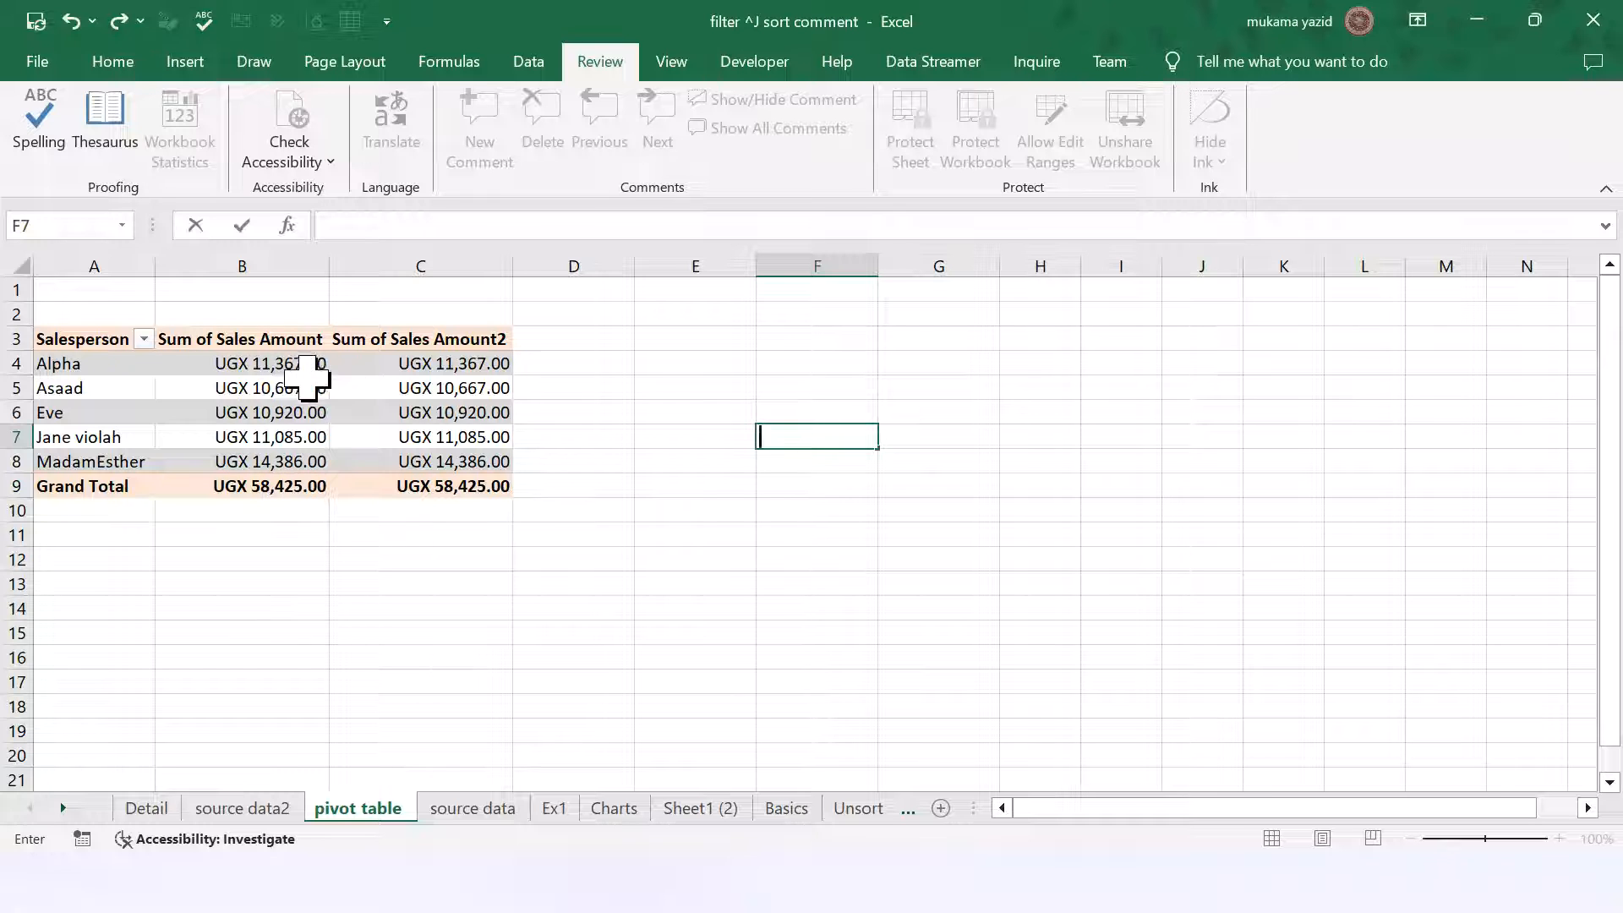
{"action": "left_click_drag", "start_coordinate": [355, 359], "coordinate": [363, 481]}
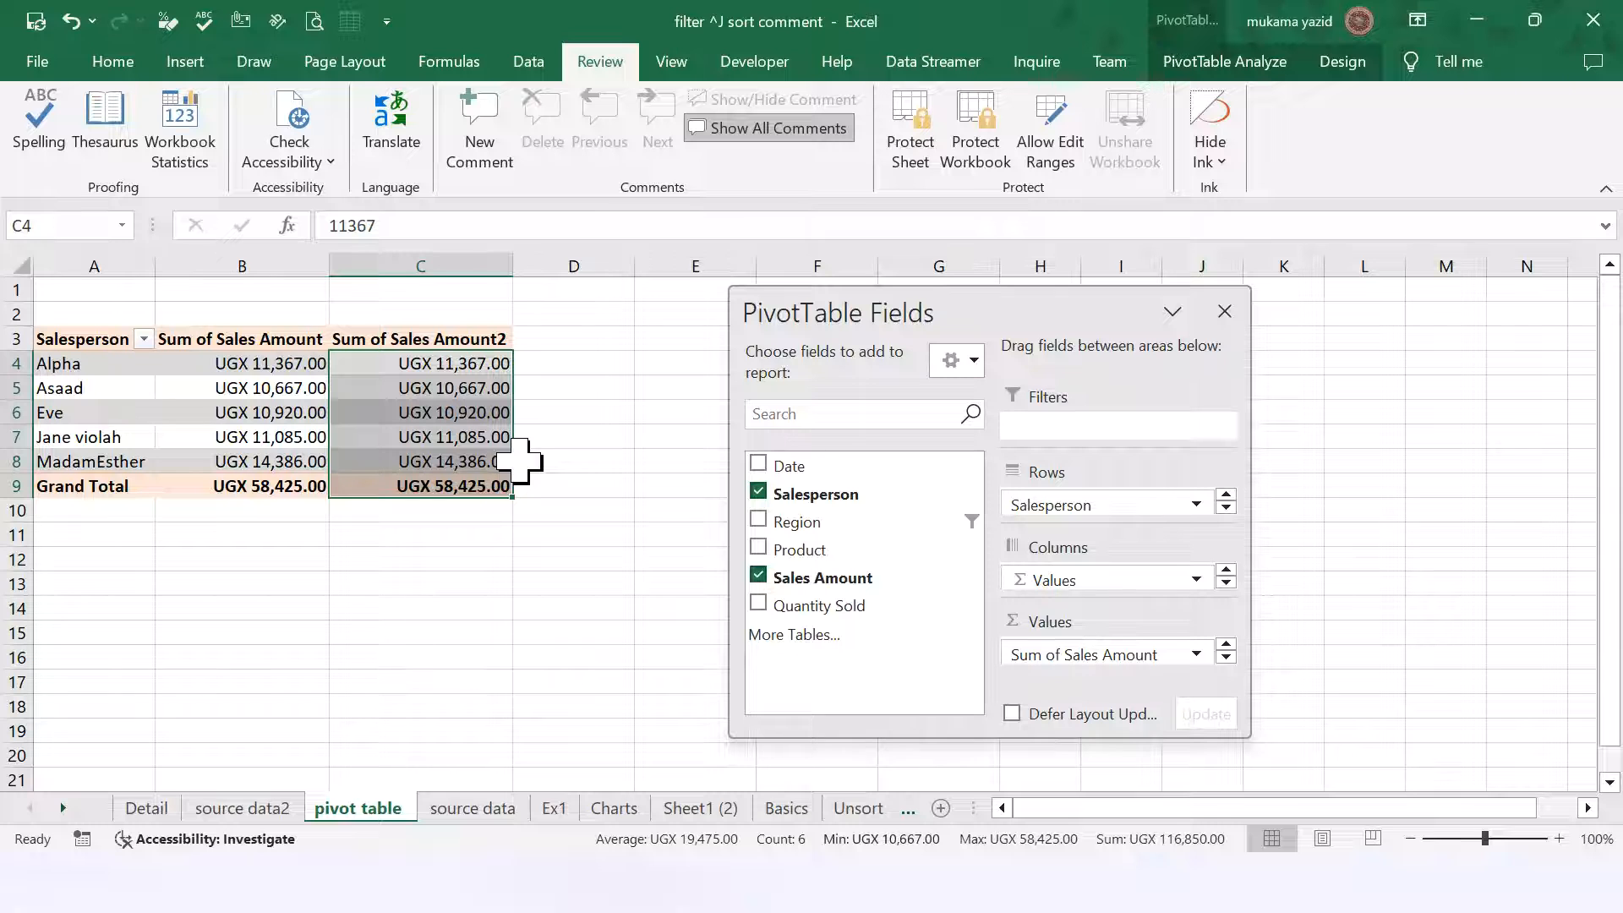
Step: Close the PivotTable field list and move to the source data sheet
{"action": "right_click", "coordinate": [474, 449]}
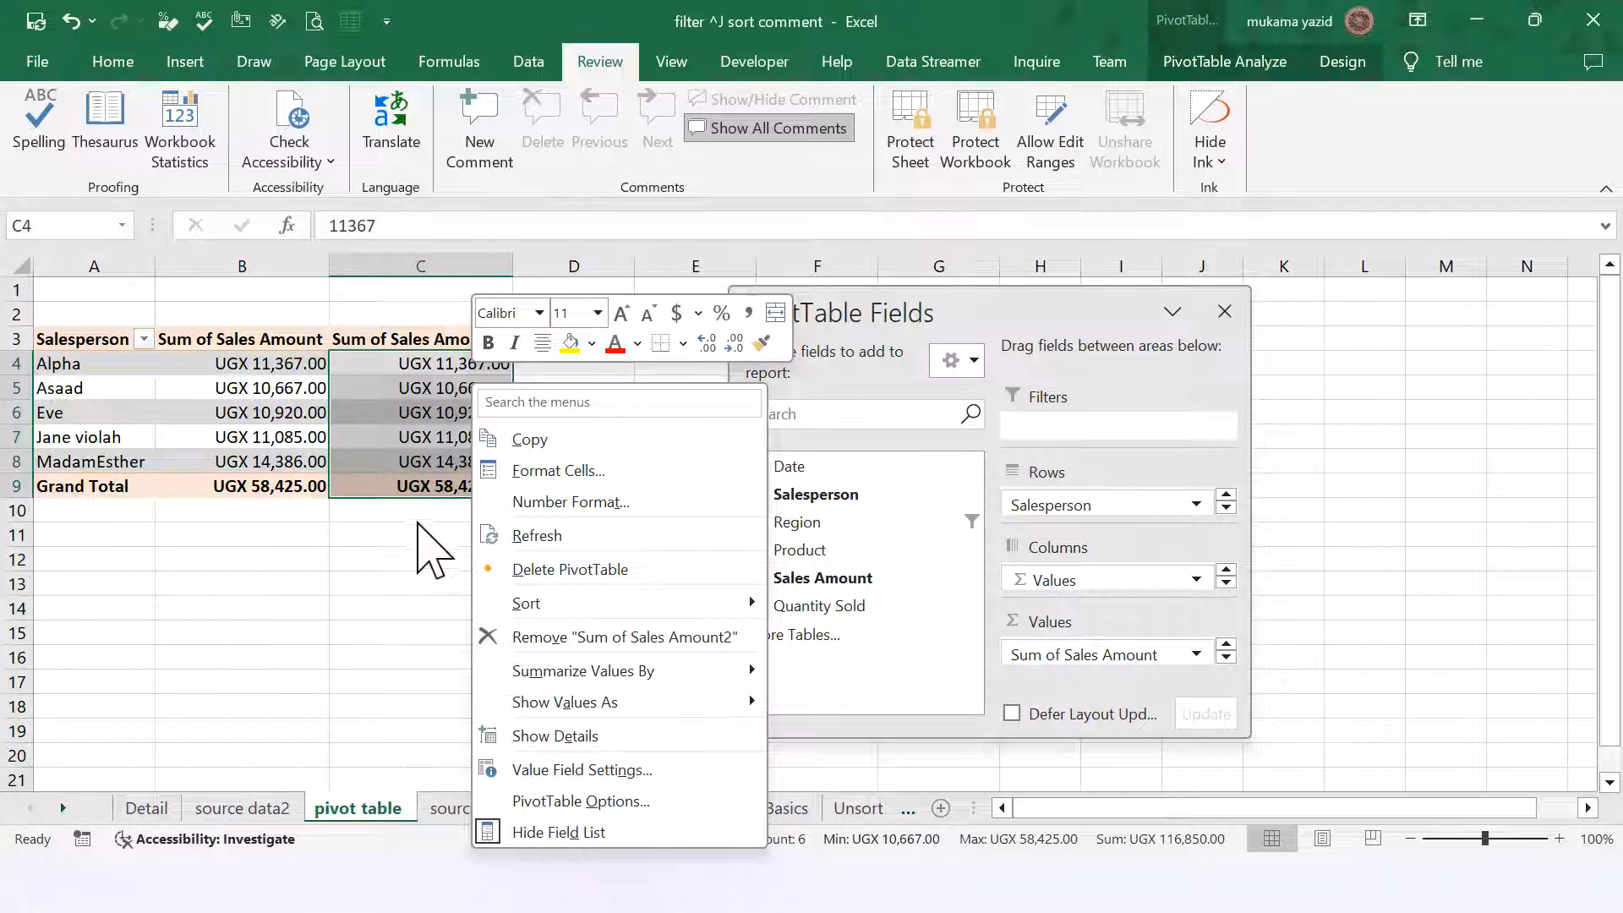
{"action": "left_click", "coordinate": [374, 550]}
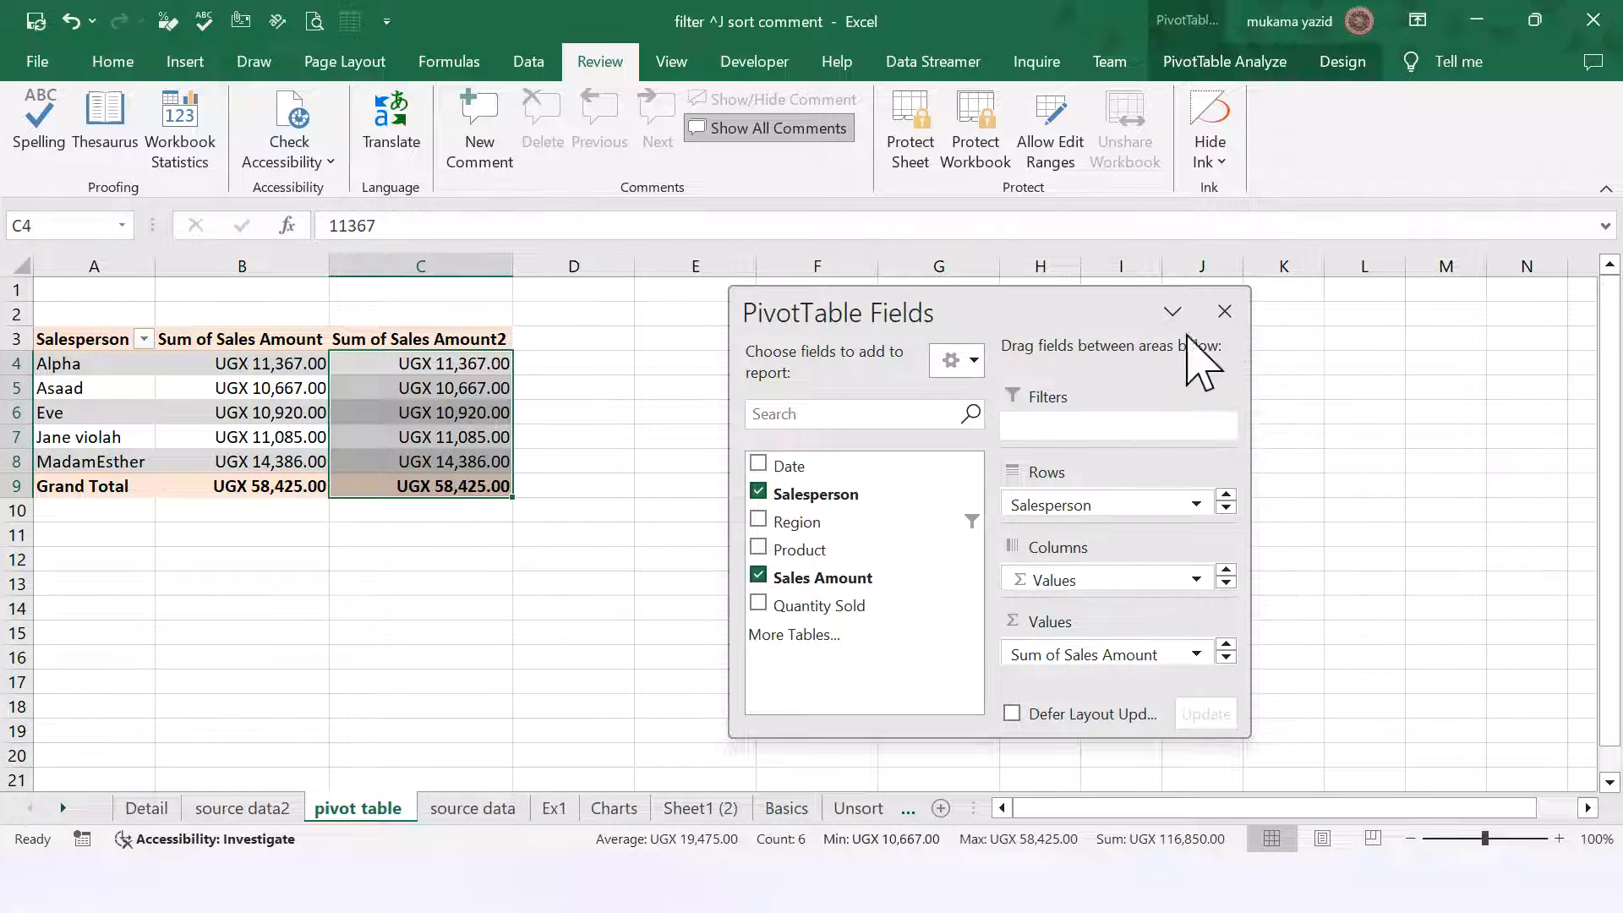
{"action": "left_click", "coordinate": [1223, 312]}
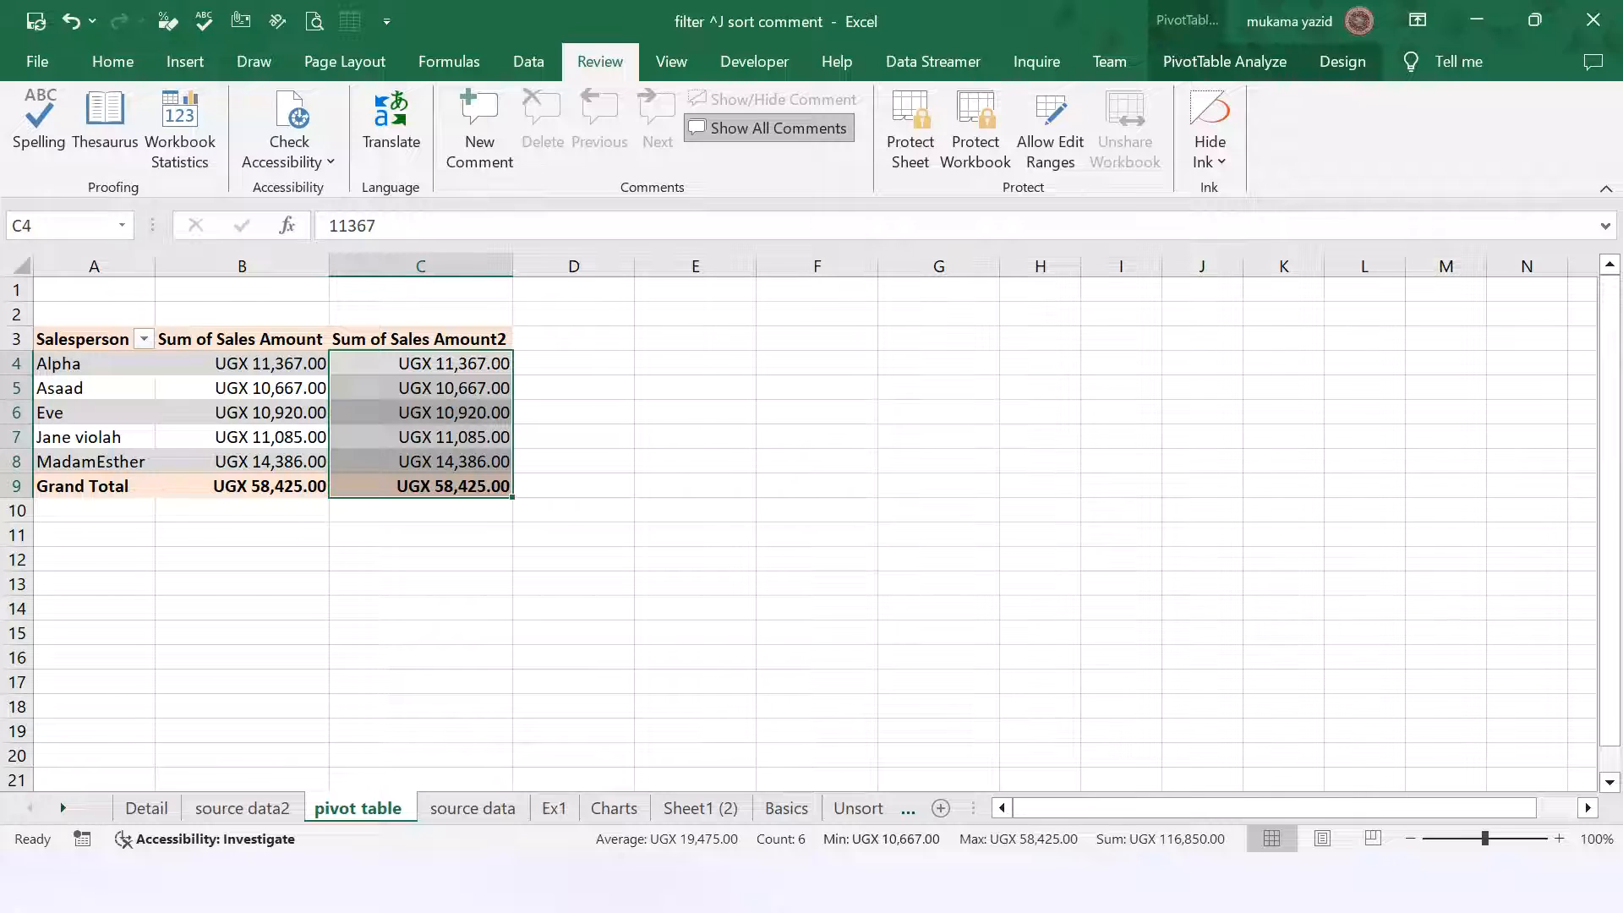
{"action": "left_click", "coordinate": [486, 816]}
{"action": "scroll", "coordinate": [676, 550], "scroll_direction": "down", "scroll_amount": 5}
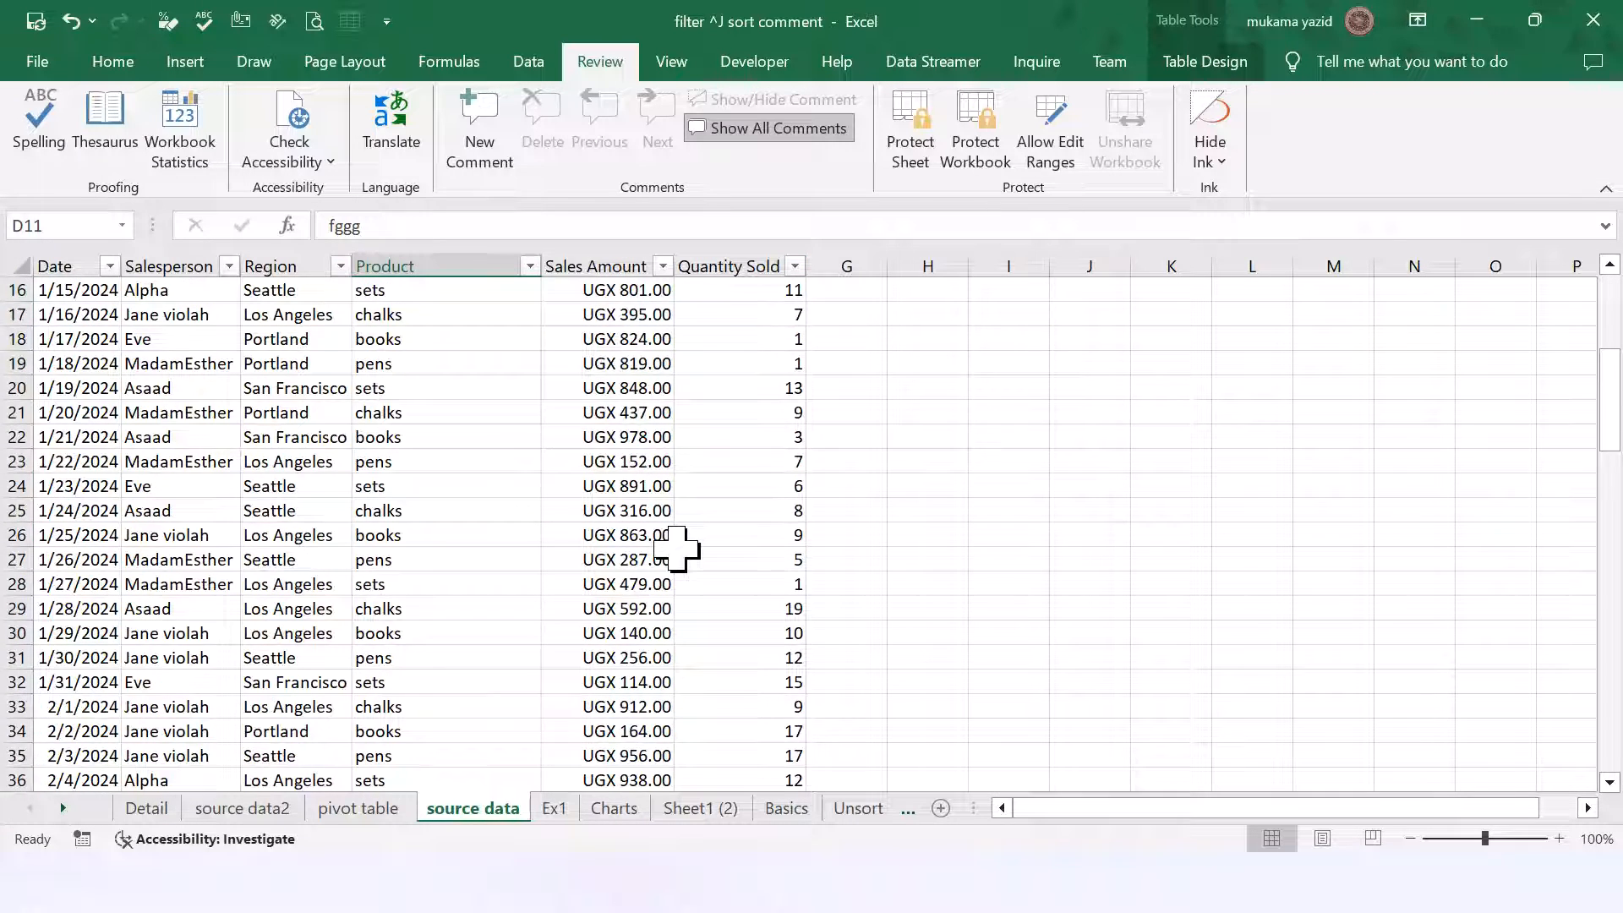
{"action": "scroll", "coordinate": [677, 550], "scroll_direction": "down", "scroll_amount": 9}
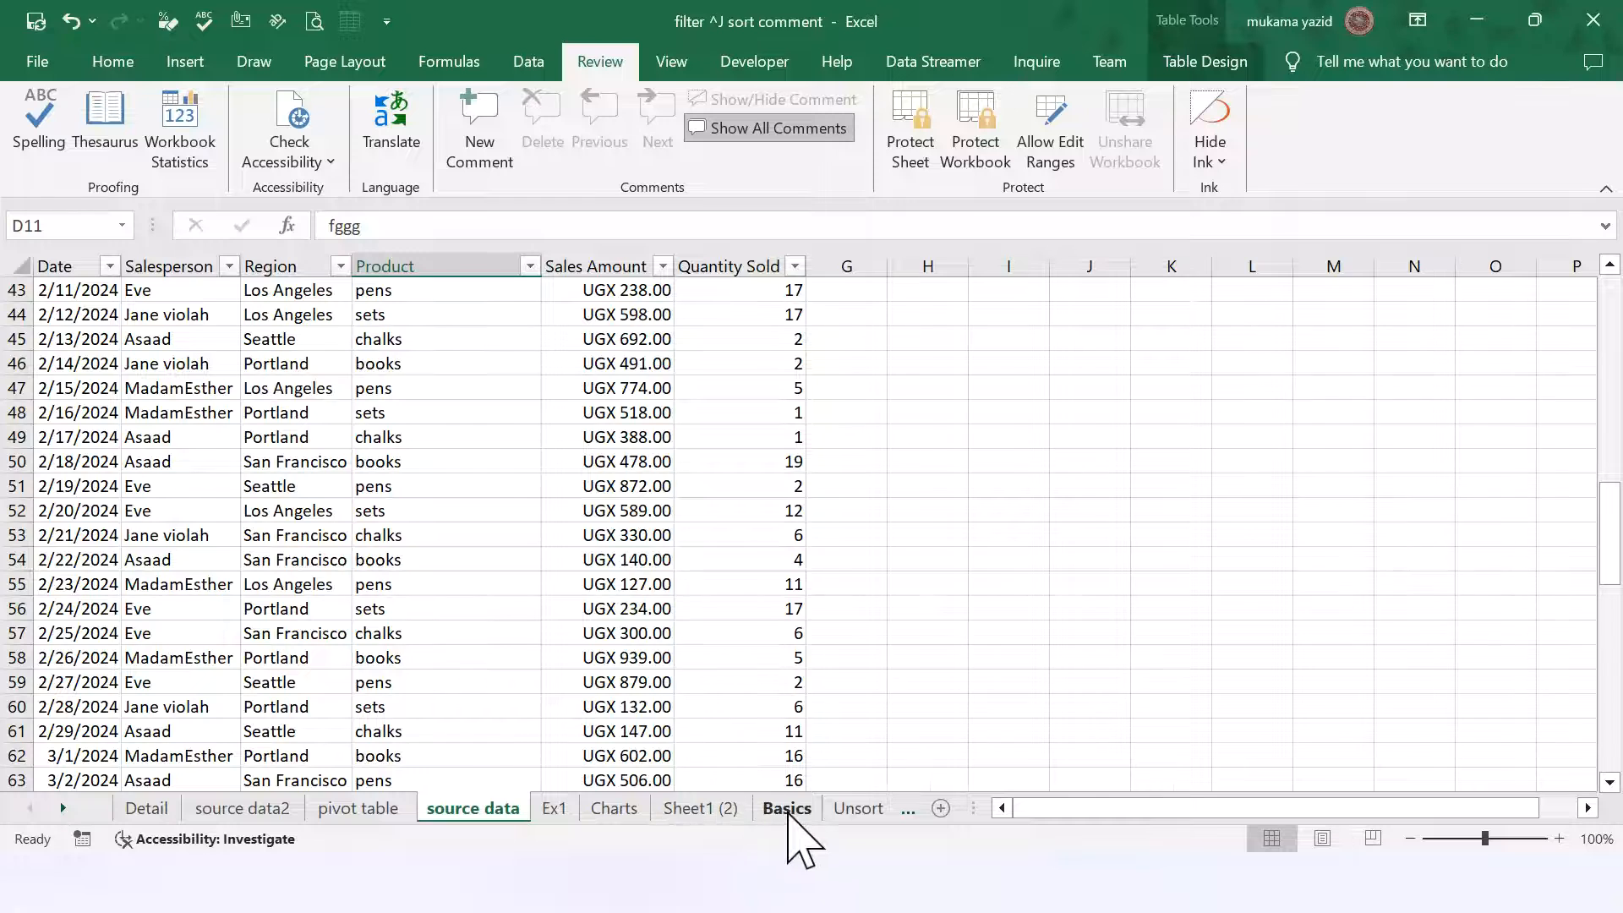
Step: Look through the Basics, Ex1 and source data2 sheets, selecting D6 and K6
{"action": "left_click", "coordinate": [787, 810]}
{"action": "left_click", "coordinate": [554, 810]}
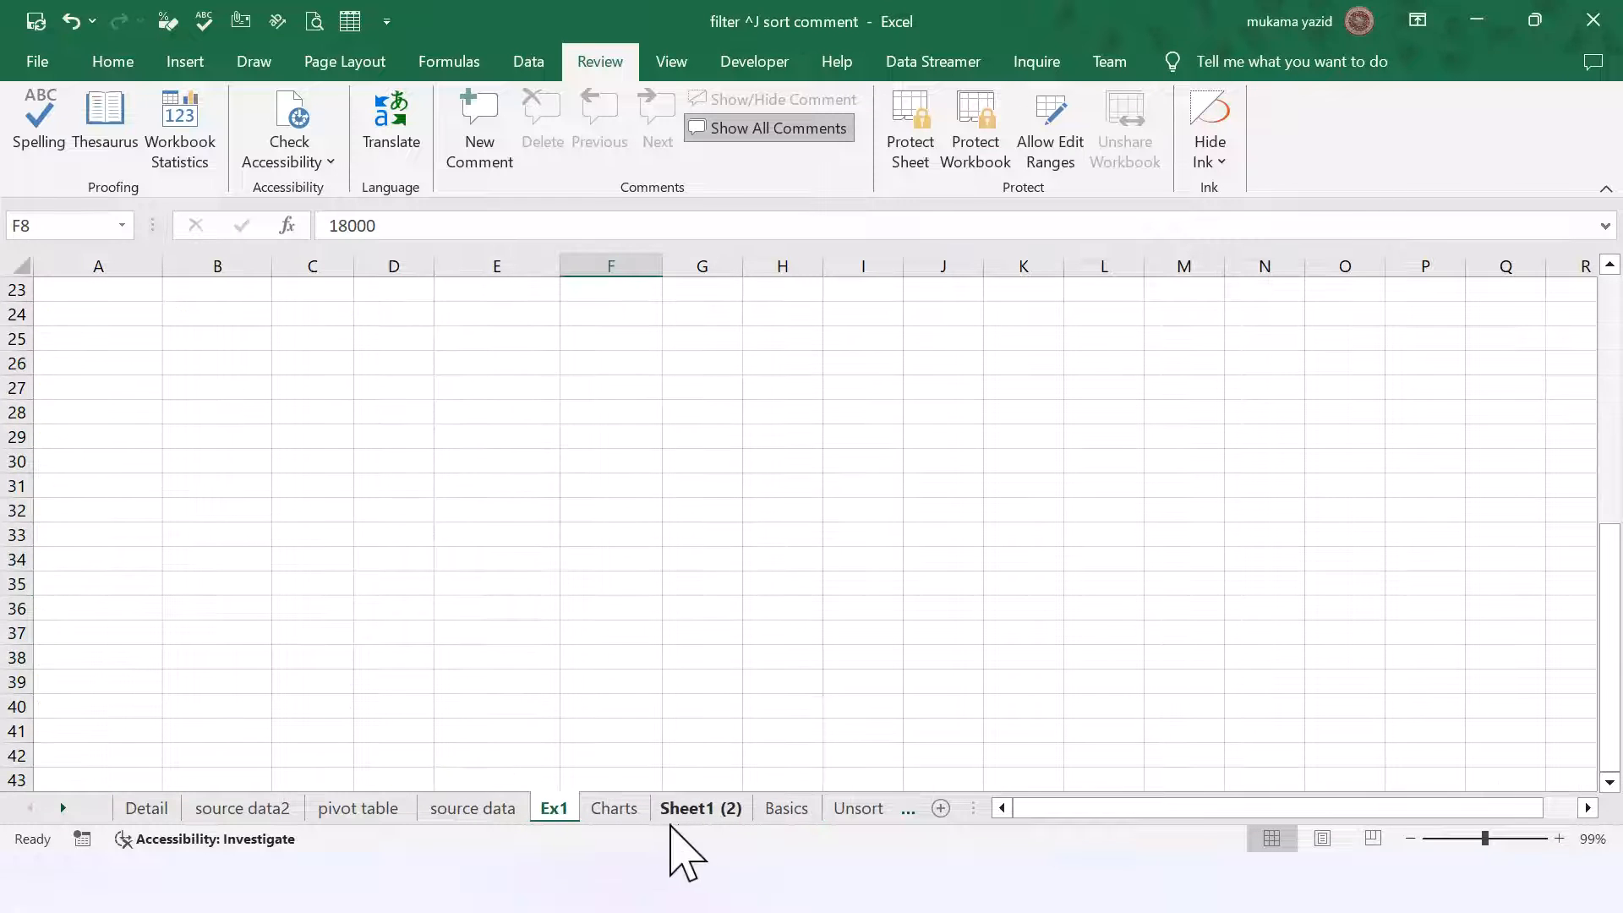
{"action": "left_click", "coordinate": [799, 811]}
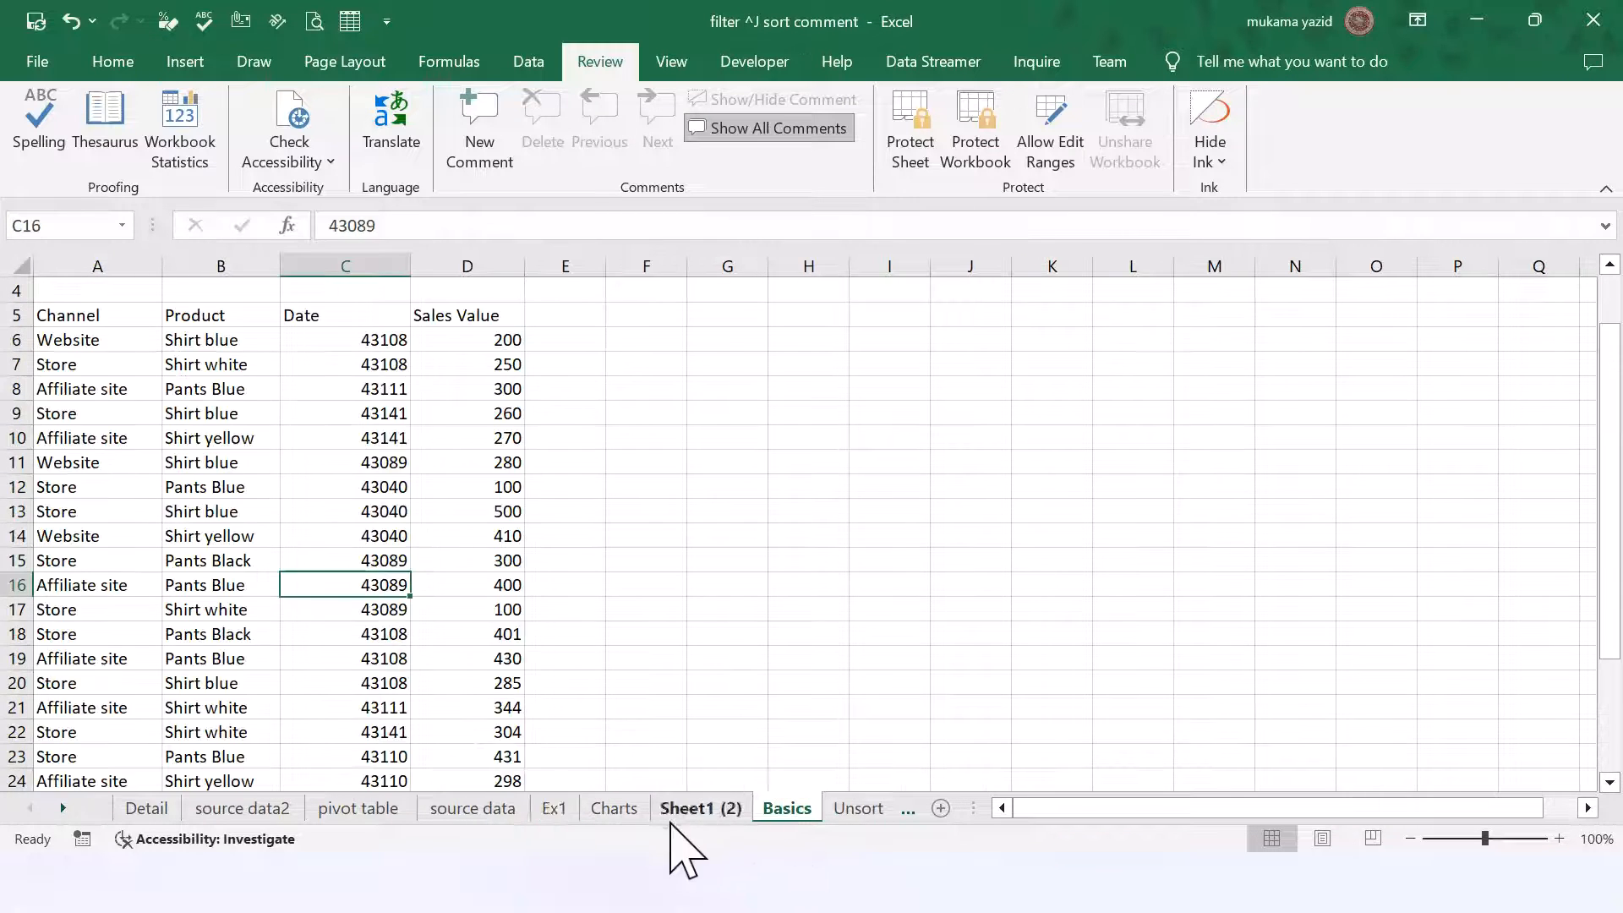
{"action": "left_click", "coordinate": [506, 342]}
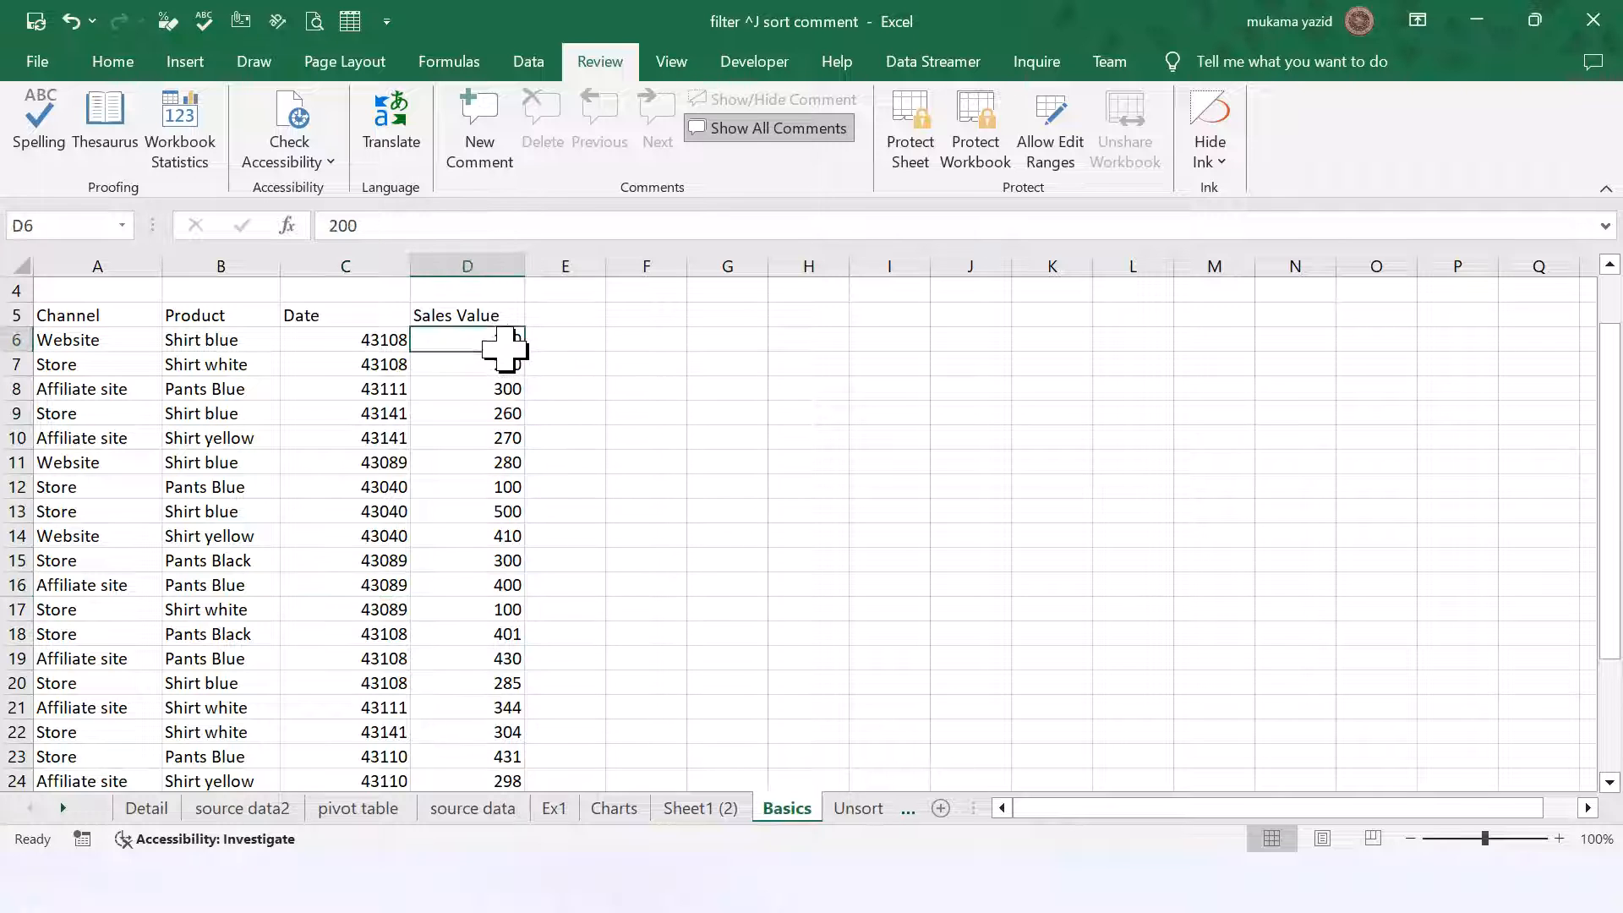
{"action": "left_click", "coordinate": [267, 812]}
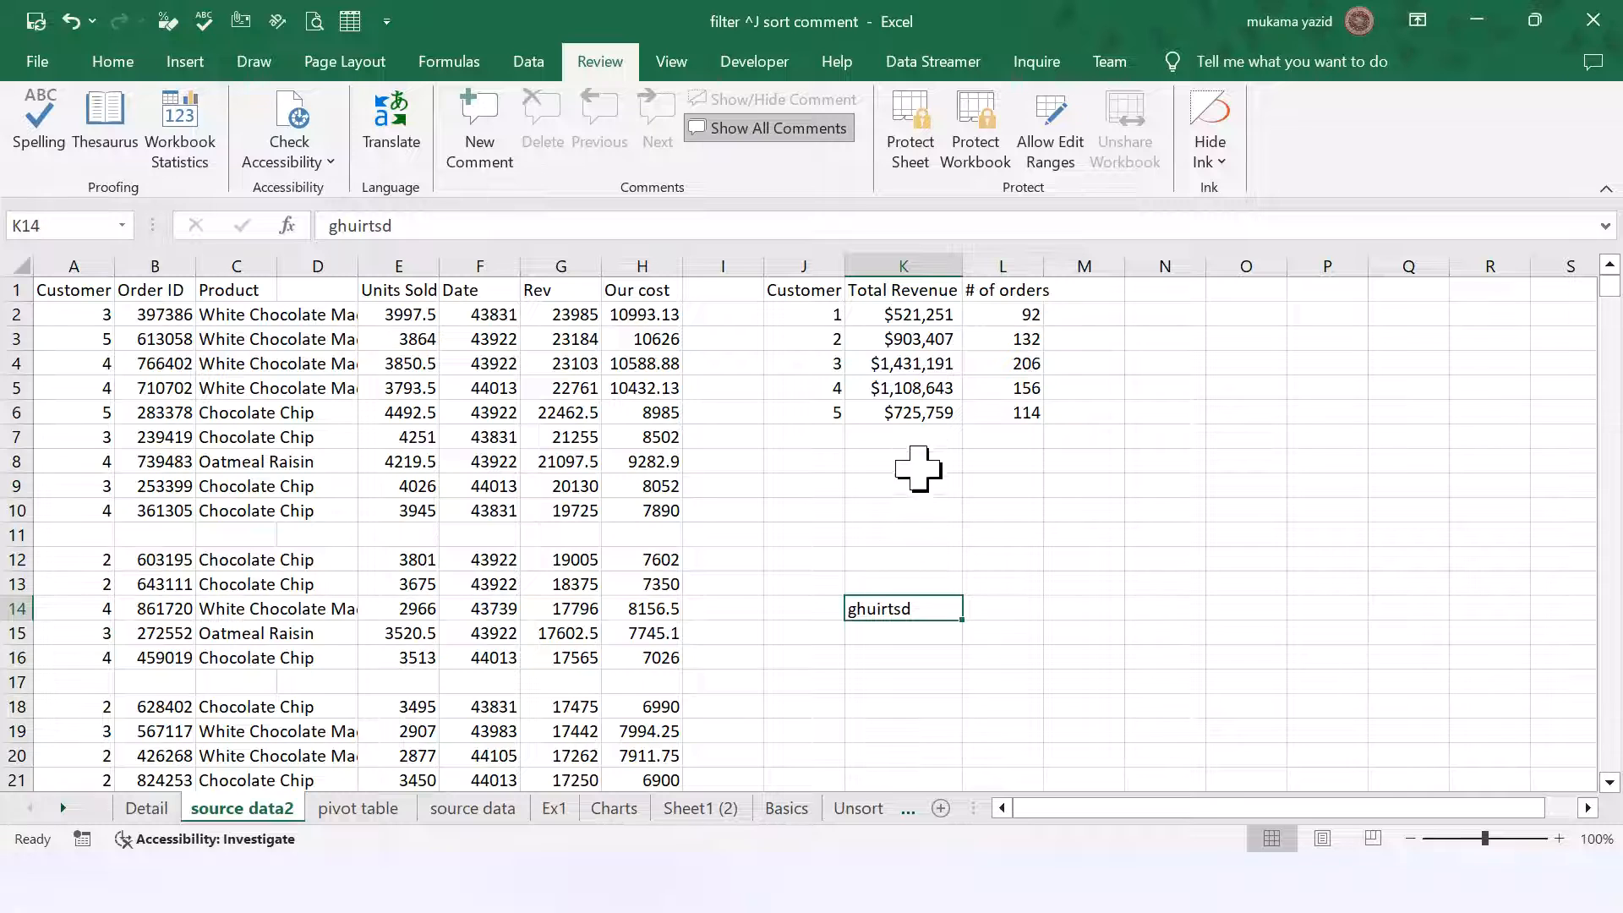
{"action": "left_click", "coordinate": [921, 413]}
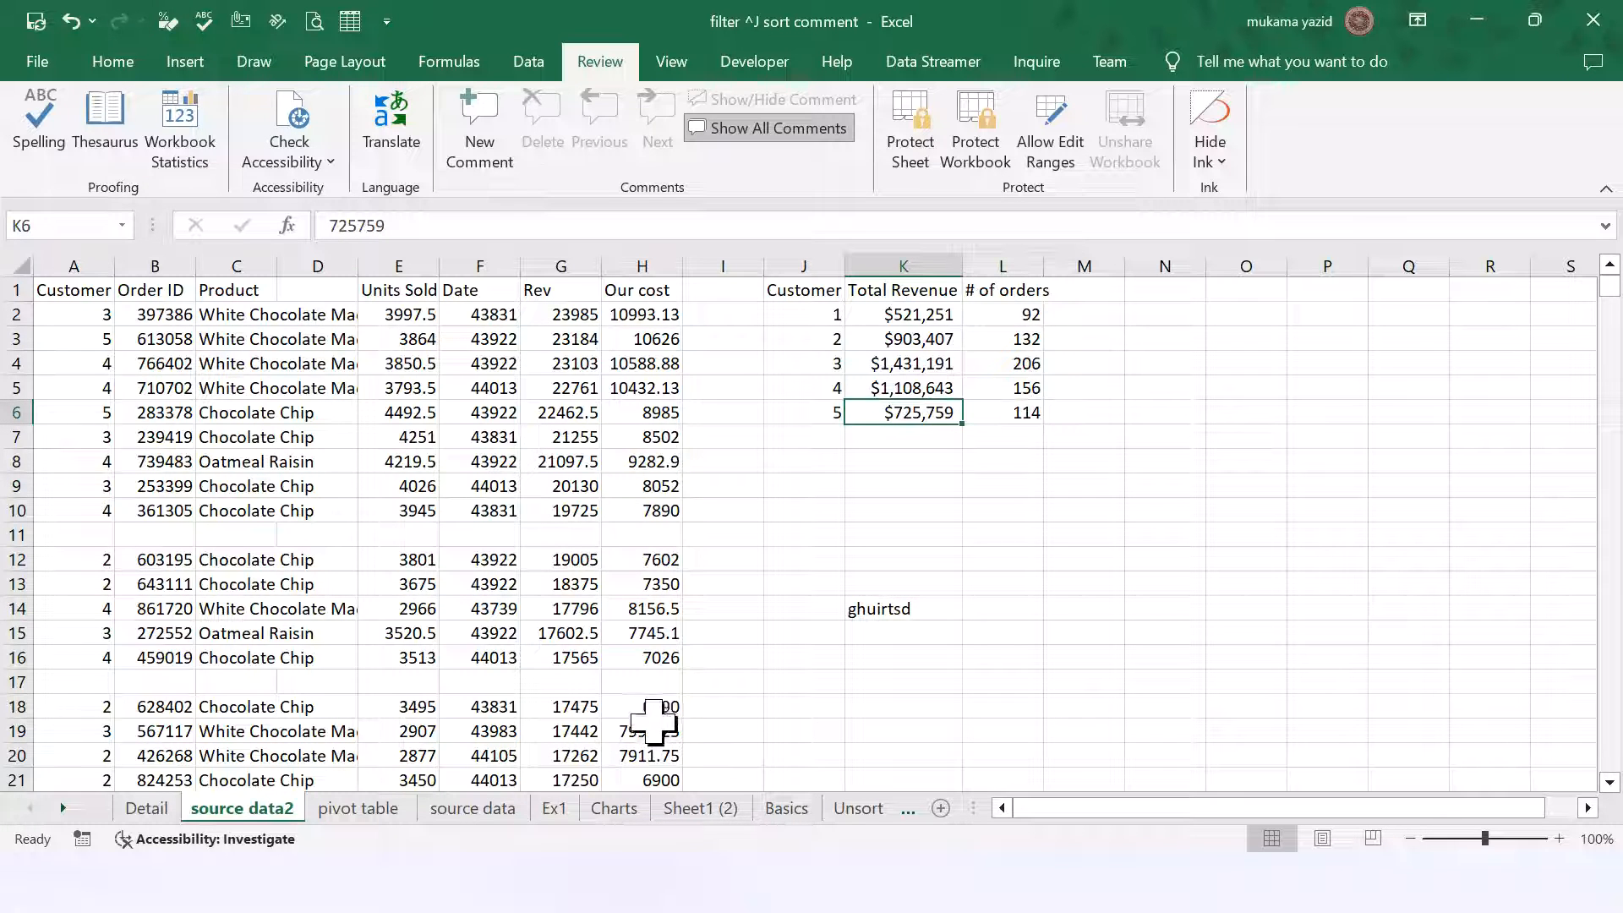
Step: Check Sheet1 (2), then return to source data and select the Quantity Sold cells
{"action": "left_click", "coordinate": [695, 808]}
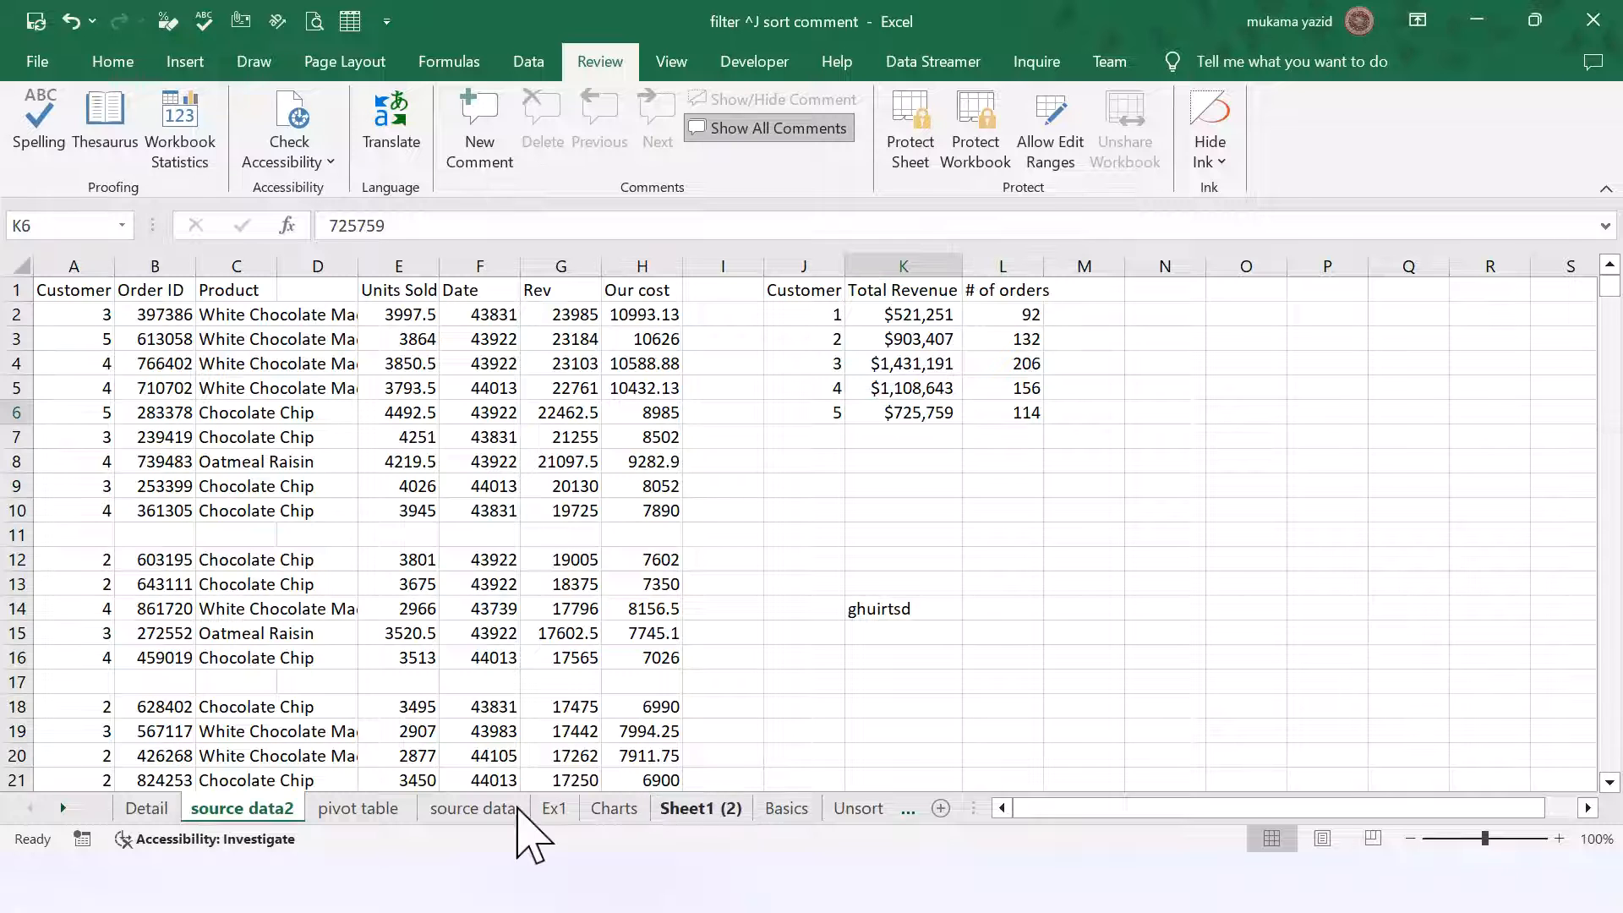
{"action": "left_click", "coordinate": [433, 810]}
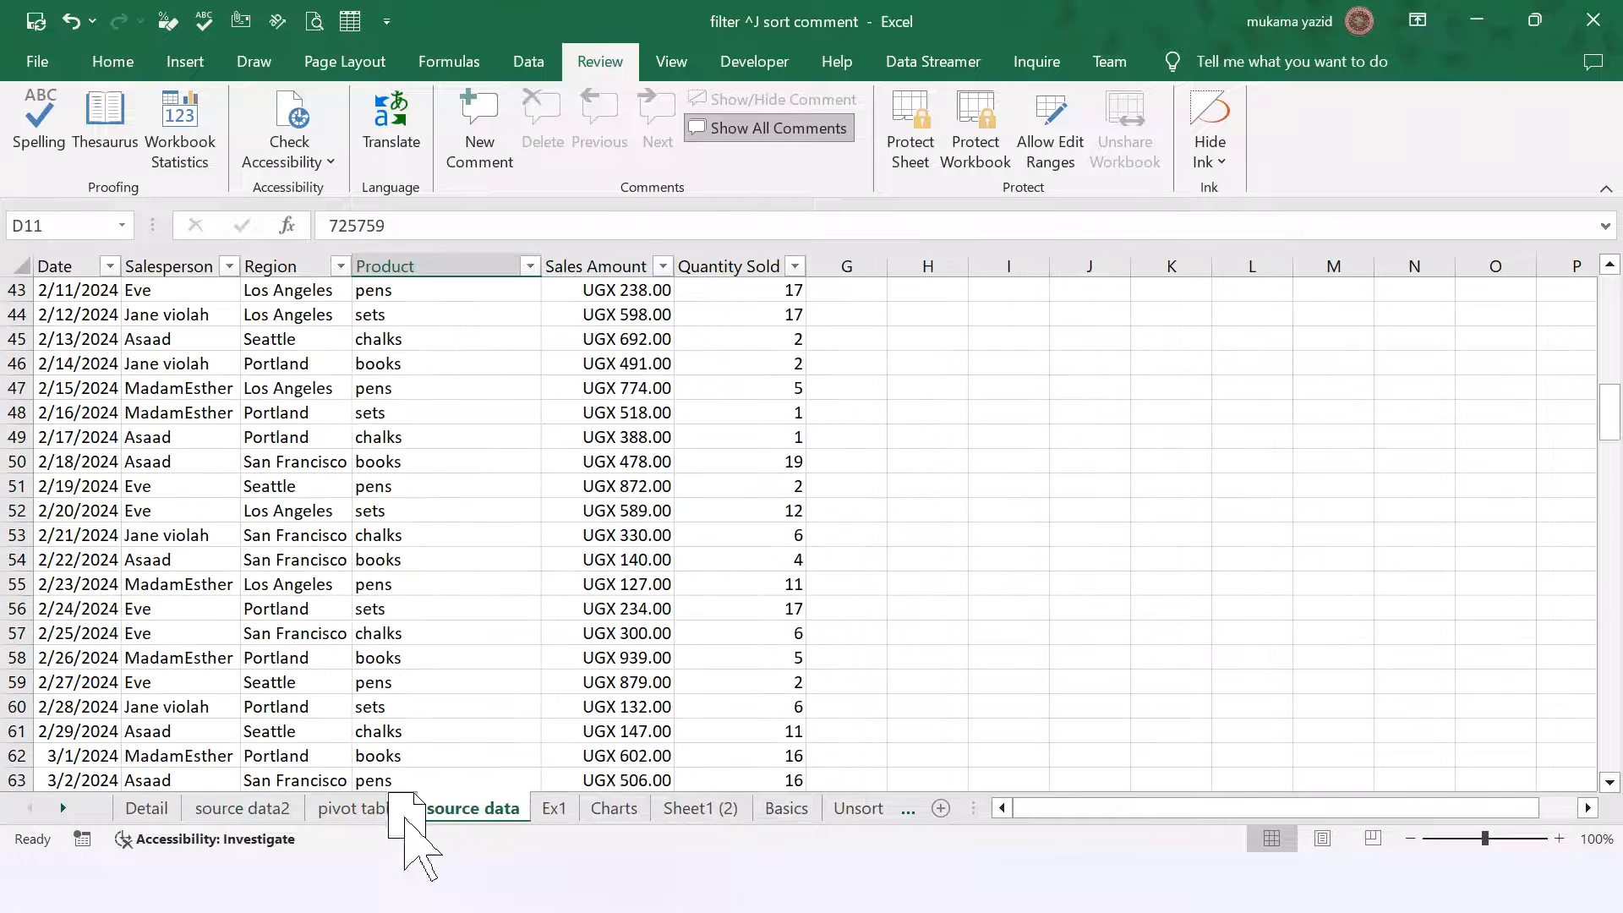
{"action": "scroll", "coordinate": [924, 525], "scroll_direction": "up", "scroll_amount": 2}
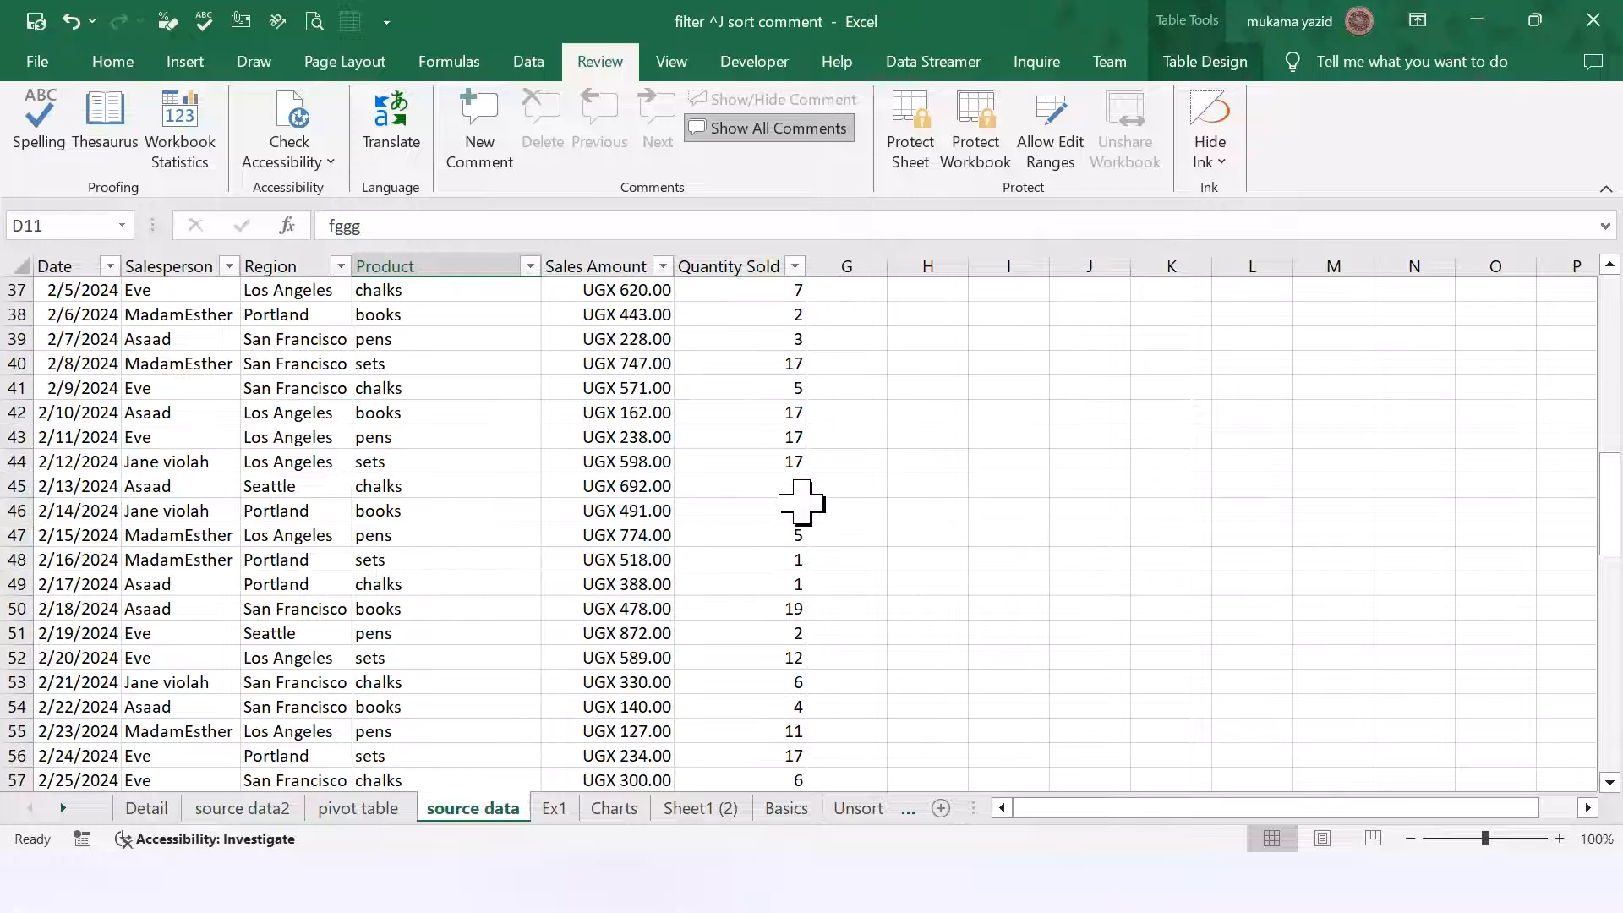
{"action": "scroll", "coordinate": [772, 457], "scroll_direction": "up", "scroll_amount": 2}
{"action": "scroll", "coordinate": [772, 424], "scroll_direction": "up", "scroll_amount": 7}
{"action": "left_click_drag", "start_coordinate": [765, 315], "coordinate": [772, 507]}
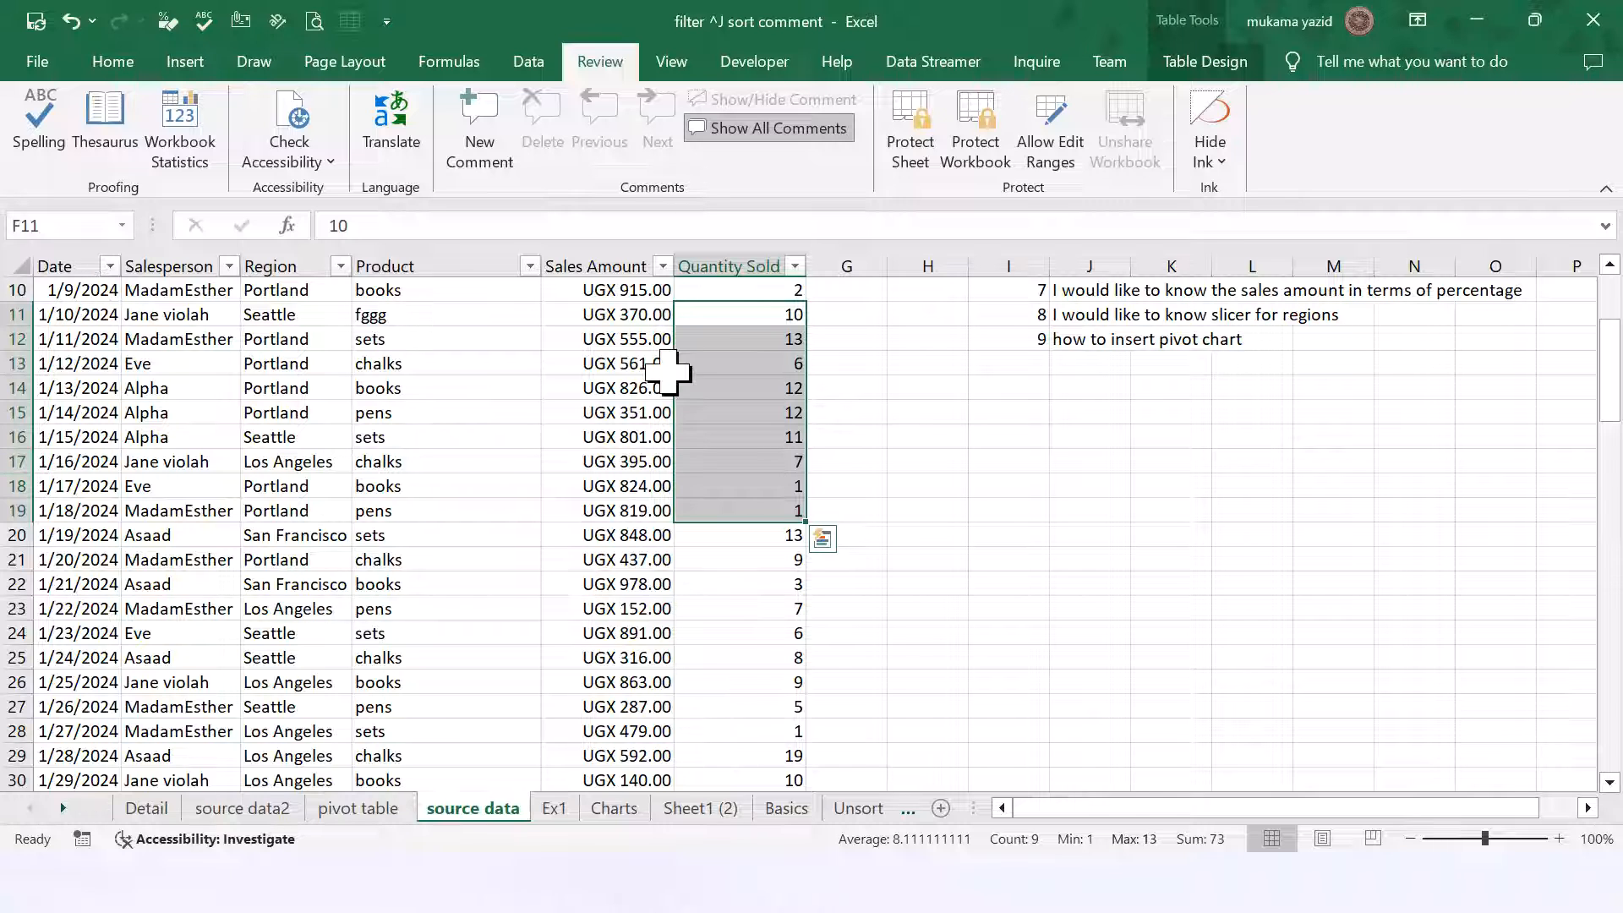
Step: Open Format Cells for the selected Quantity Sold cells
{"action": "right_click", "coordinate": [727, 382]}
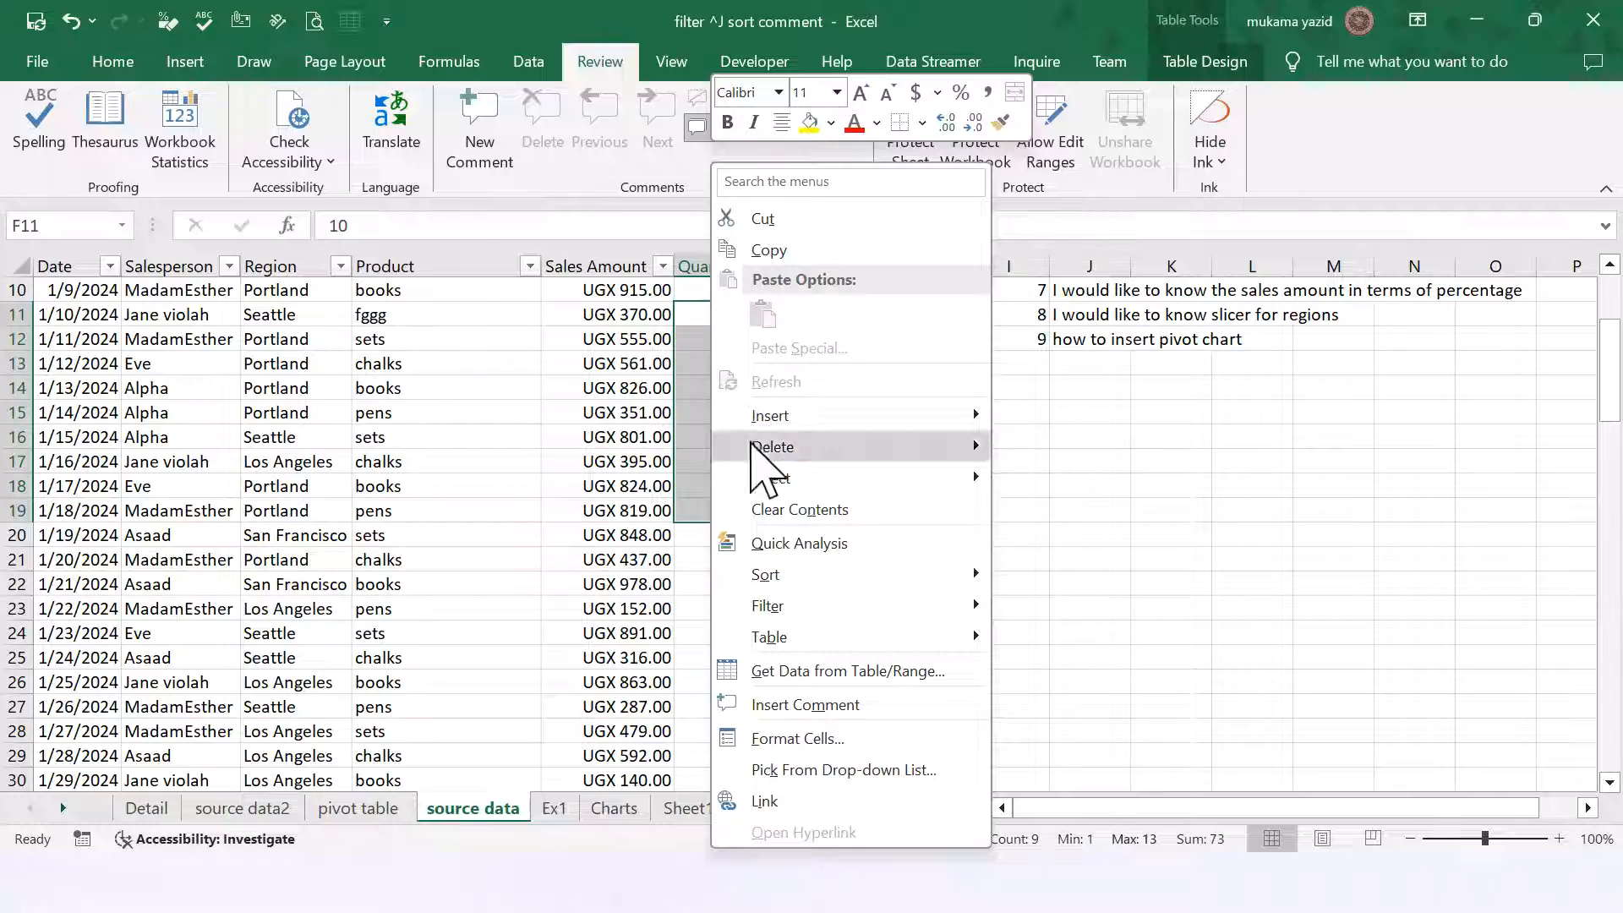
{"action": "left_click", "coordinate": [797, 739]}
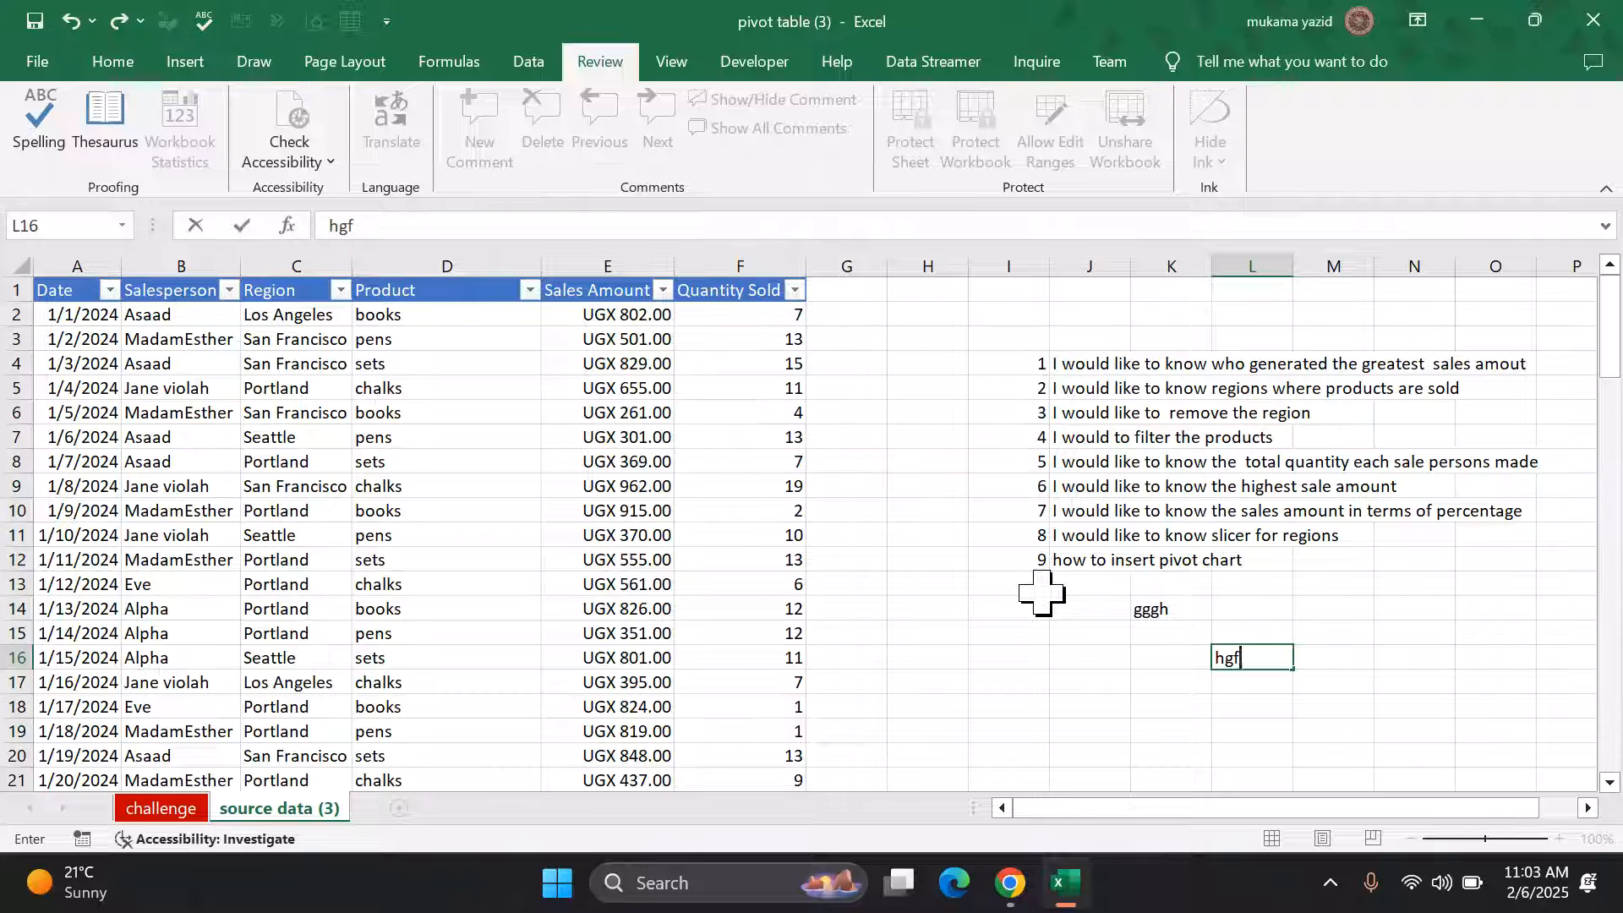
Step: Scroll through the data, then select G20 to commit the hgf entry in L16
{"action": "scroll", "coordinate": [1041, 593], "scroll_direction": "down", "scroll_amount": 6}
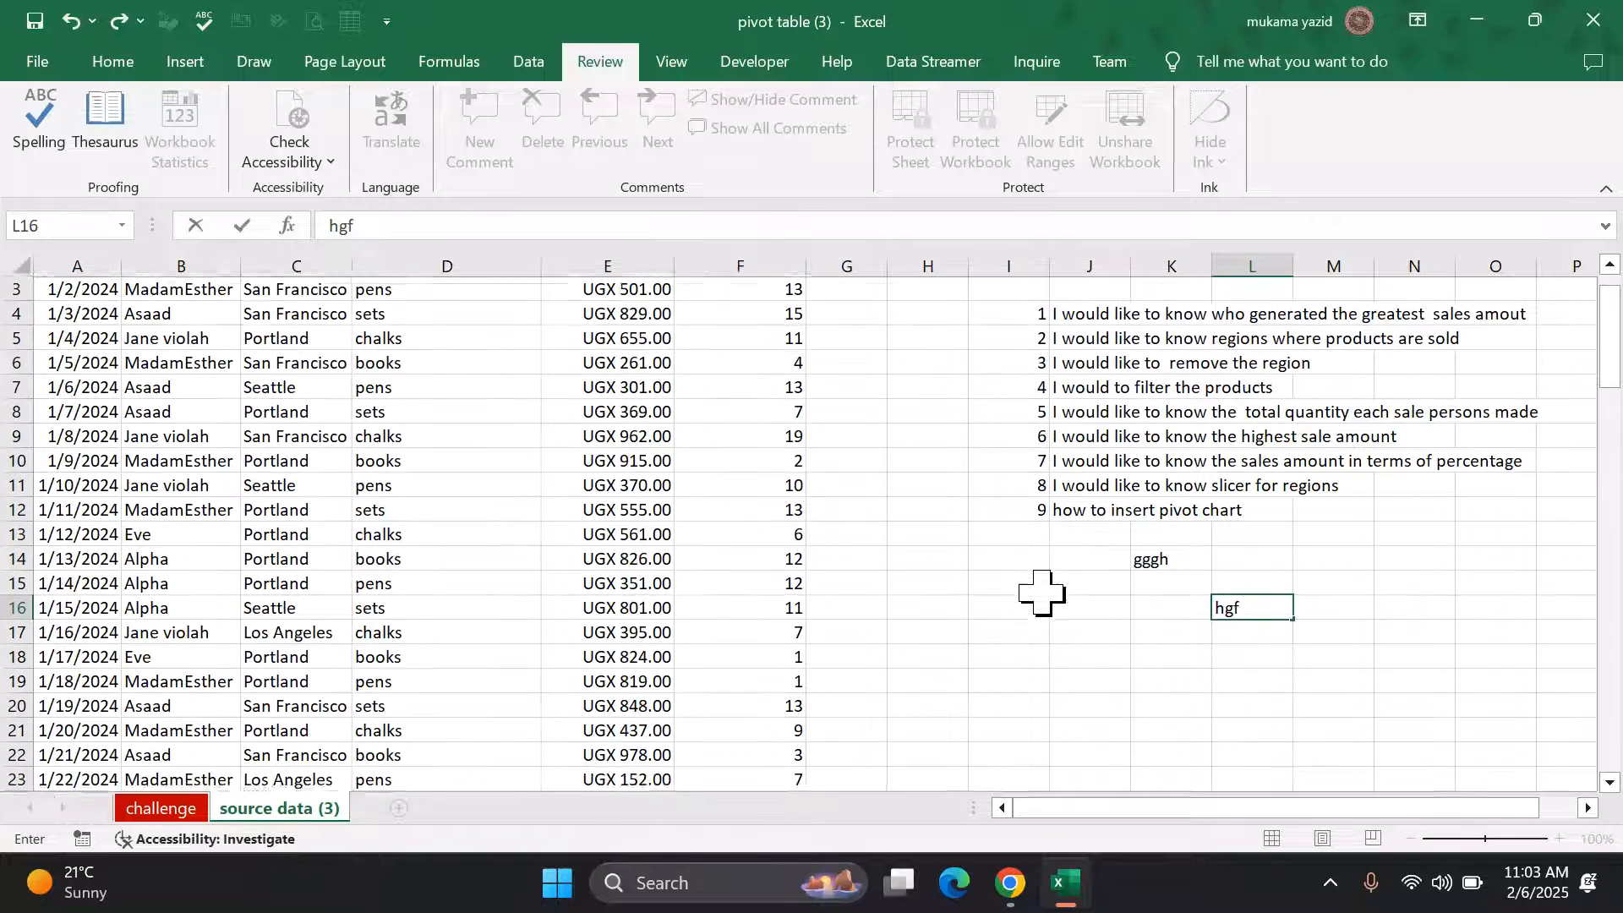
{"action": "scroll", "coordinate": [1042, 593], "scroll_direction": "down", "scroll_amount": 3}
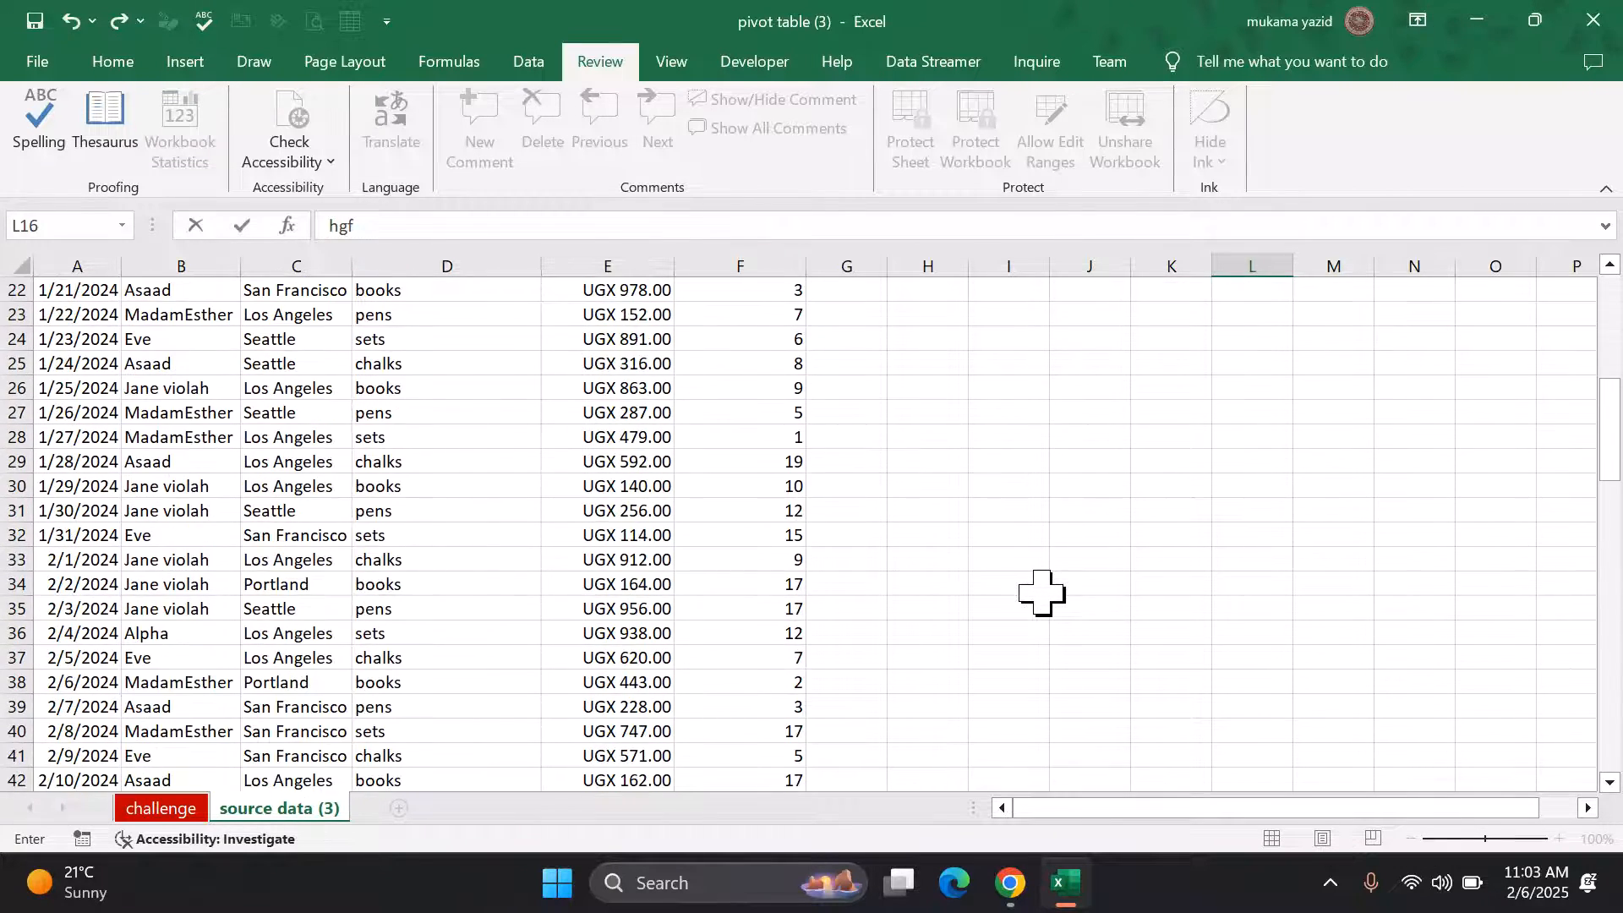
{"action": "scroll", "coordinate": [1041, 593], "scroll_direction": "up", "scroll_amount": 6}
{"action": "scroll", "coordinate": [1042, 593], "scroll_direction": "up", "scroll_amount": 3}
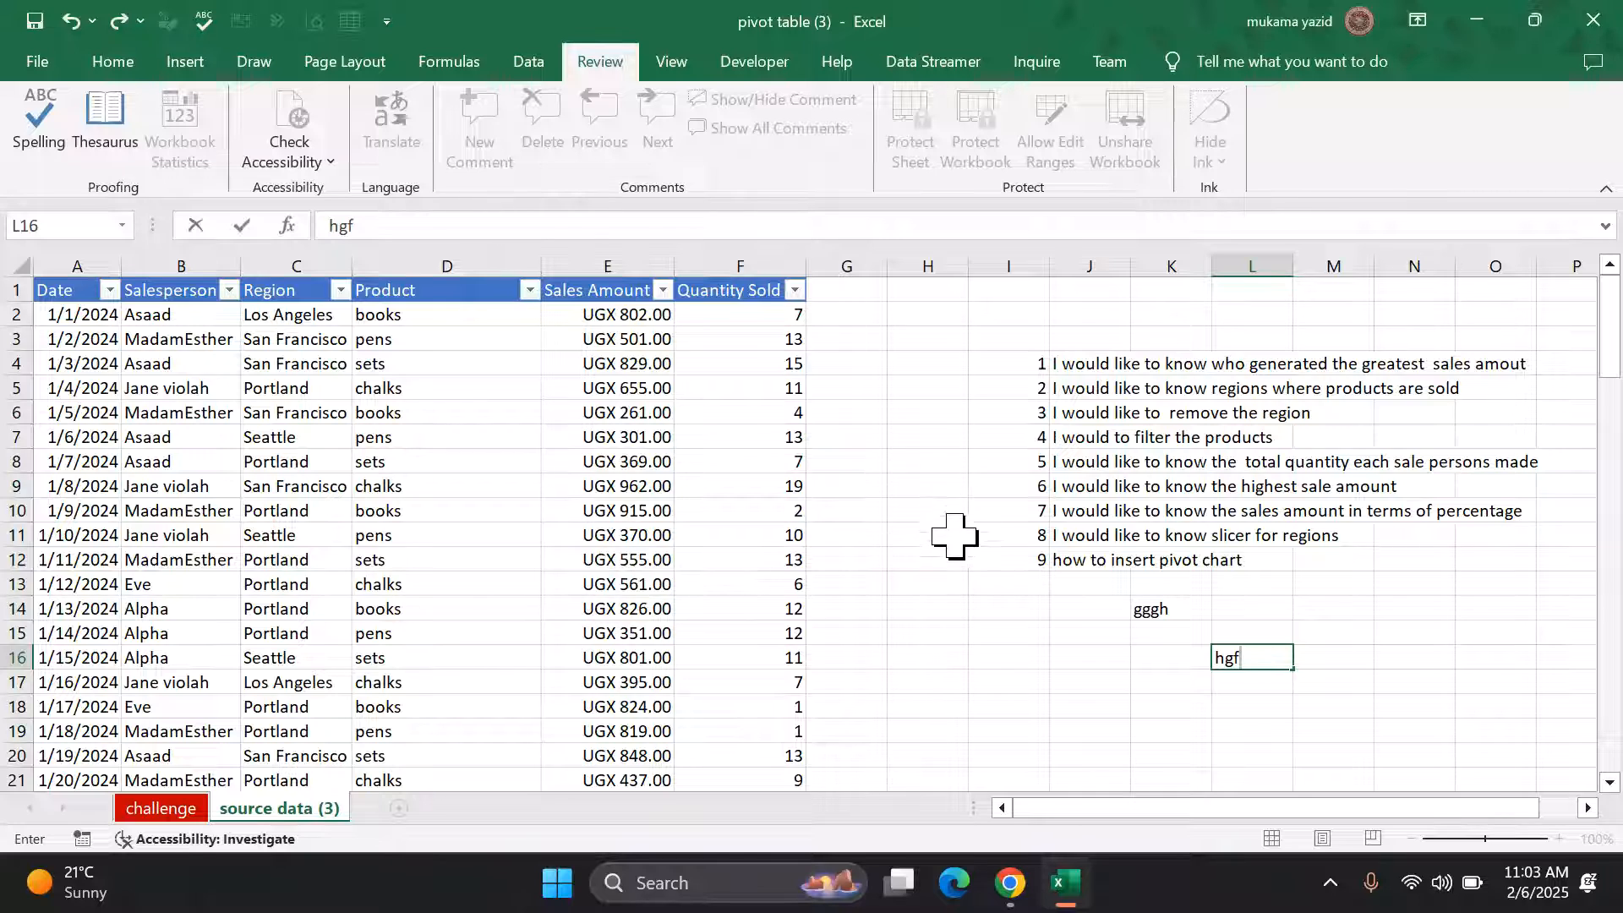
{"action": "scroll", "coordinate": [953, 536], "scroll_direction": "down", "scroll_amount": 3}
{"action": "scroll", "coordinate": [955, 538], "scroll_direction": "down", "scroll_amount": 6}
{"action": "scroll", "coordinate": [956, 538], "scroll_direction": "up", "scroll_amount": 3}
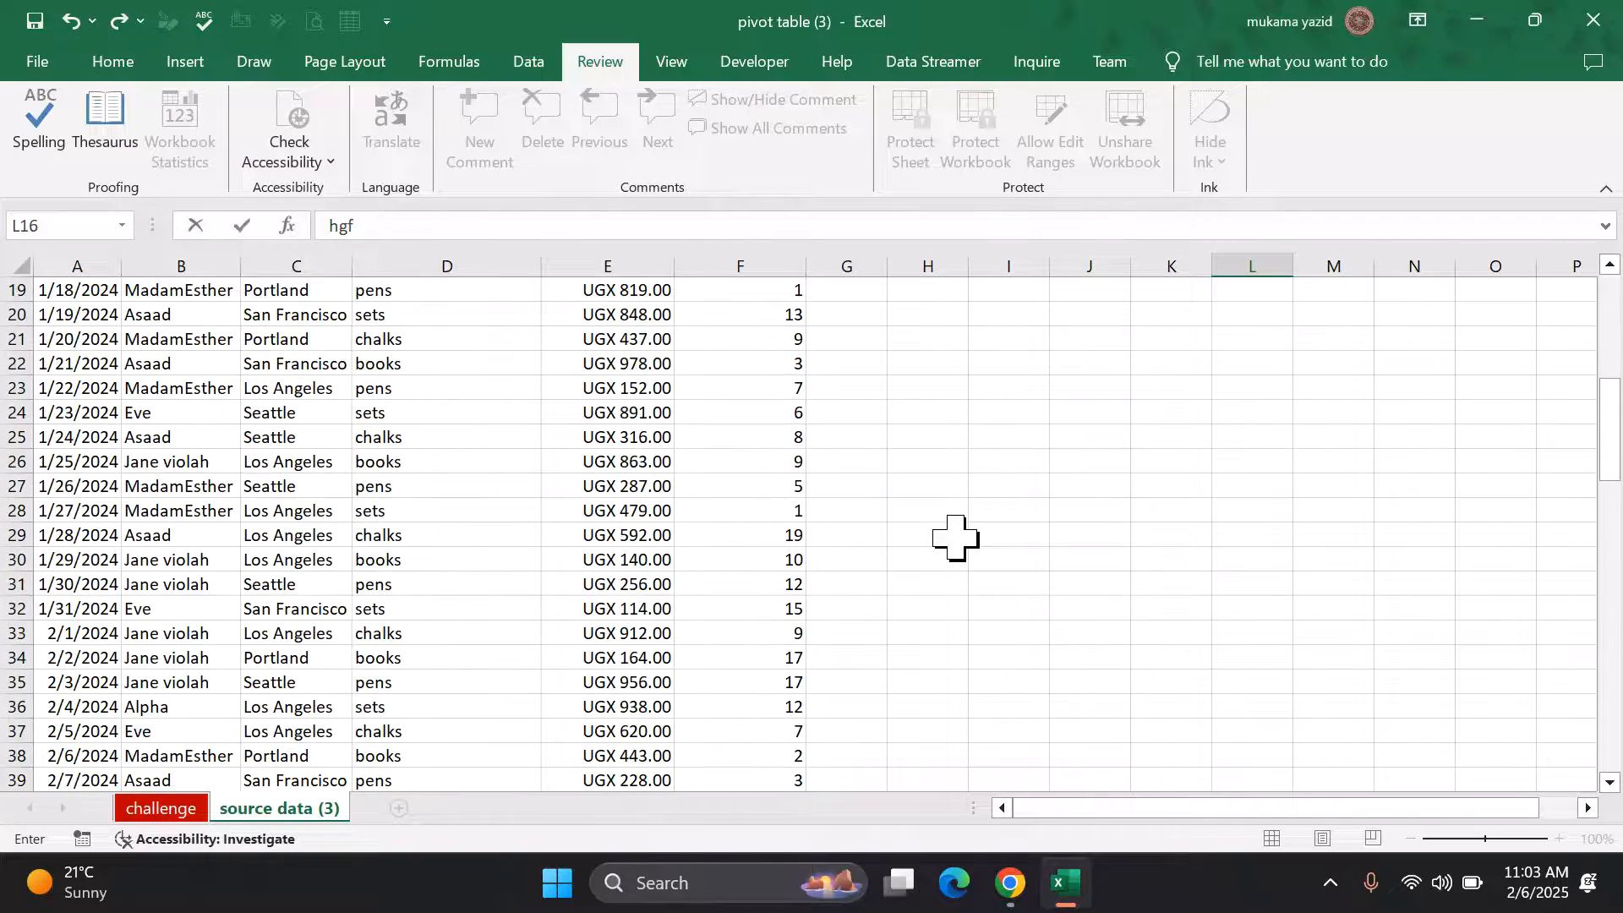
{"action": "scroll", "coordinate": [955, 537], "scroll_direction": "up", "scroll_amount": 3}
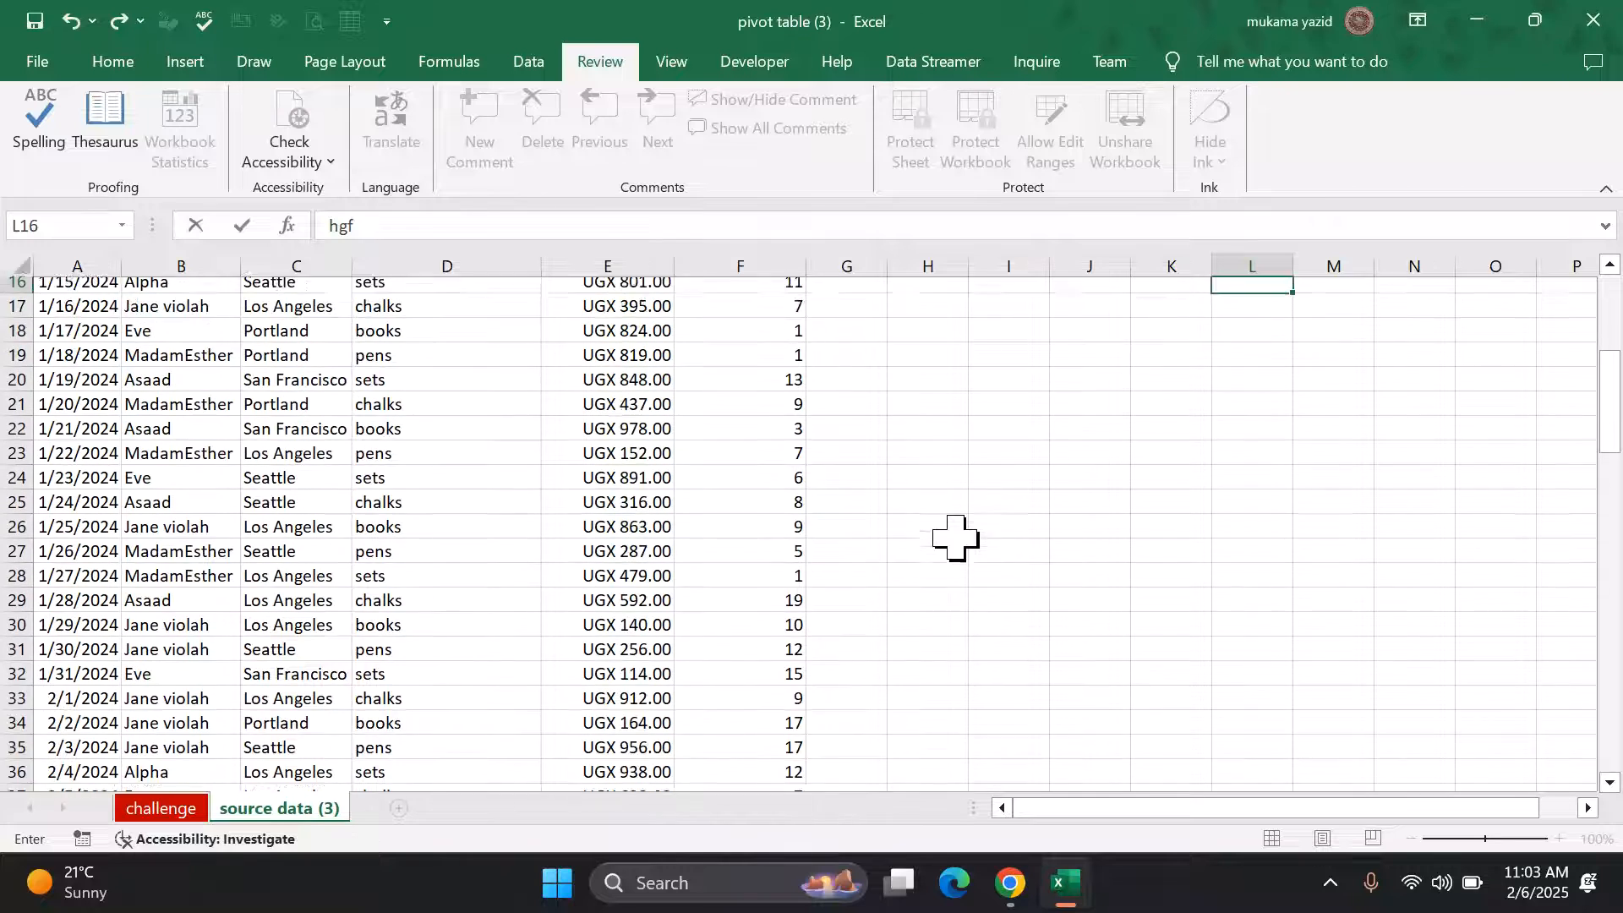
{"action": "left_click", "coordinate": [819, 533]}
Step: Leave G20's protection unchanged in Format Cells, then type hhj into cell M22
{"action": "right_click", "coordinate": [820, 533]}
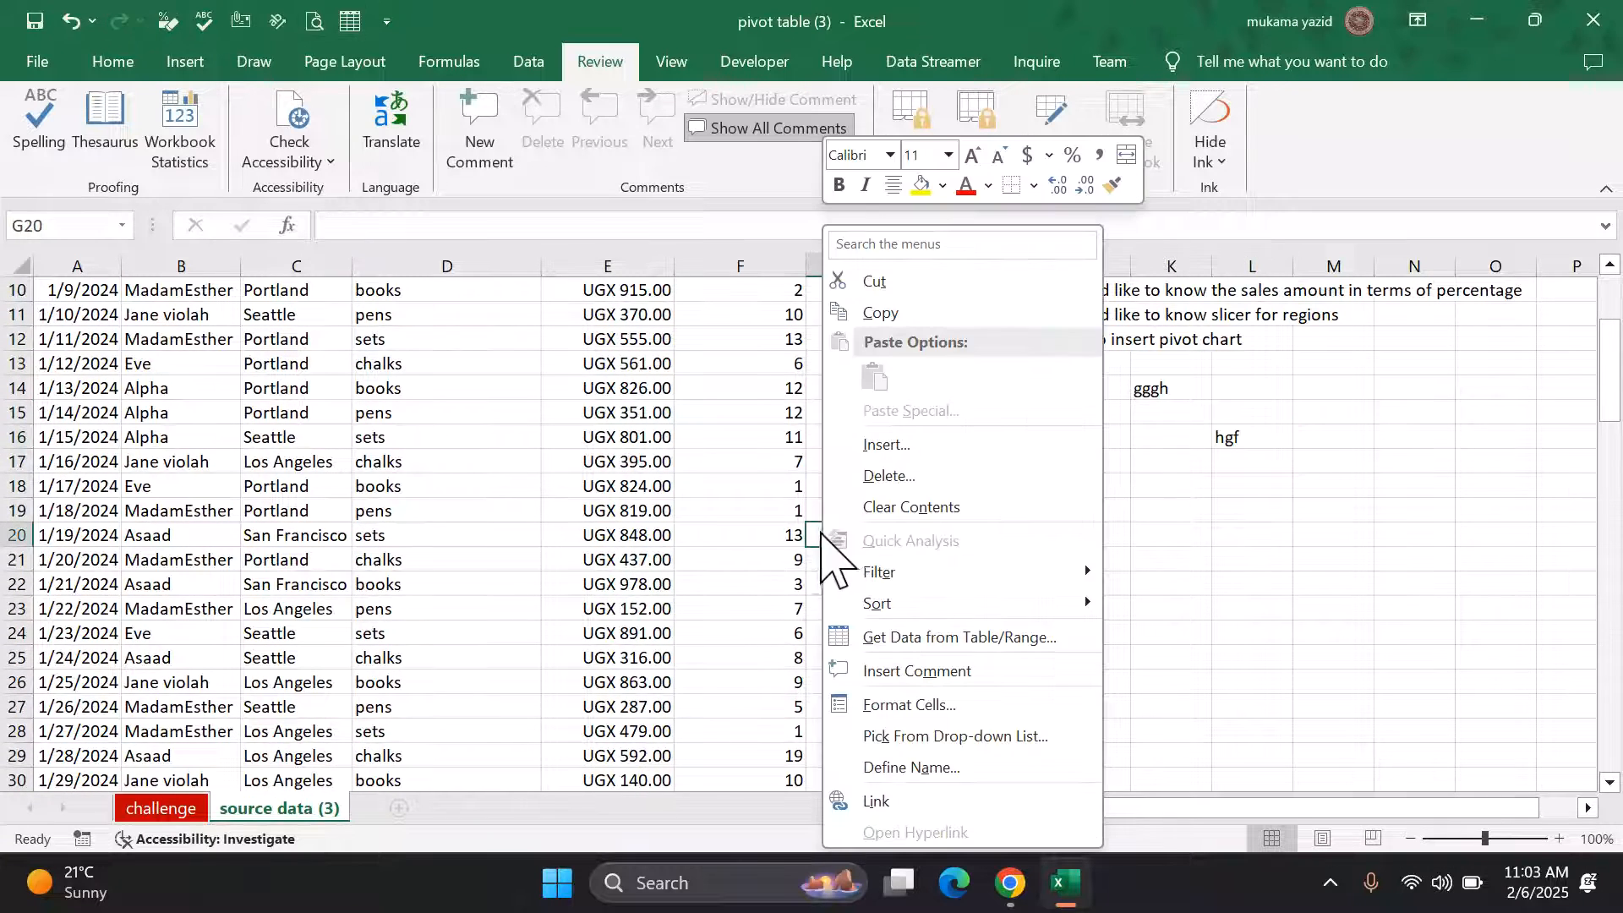
{"action": "left_click", "coordinate": [920, 706]}
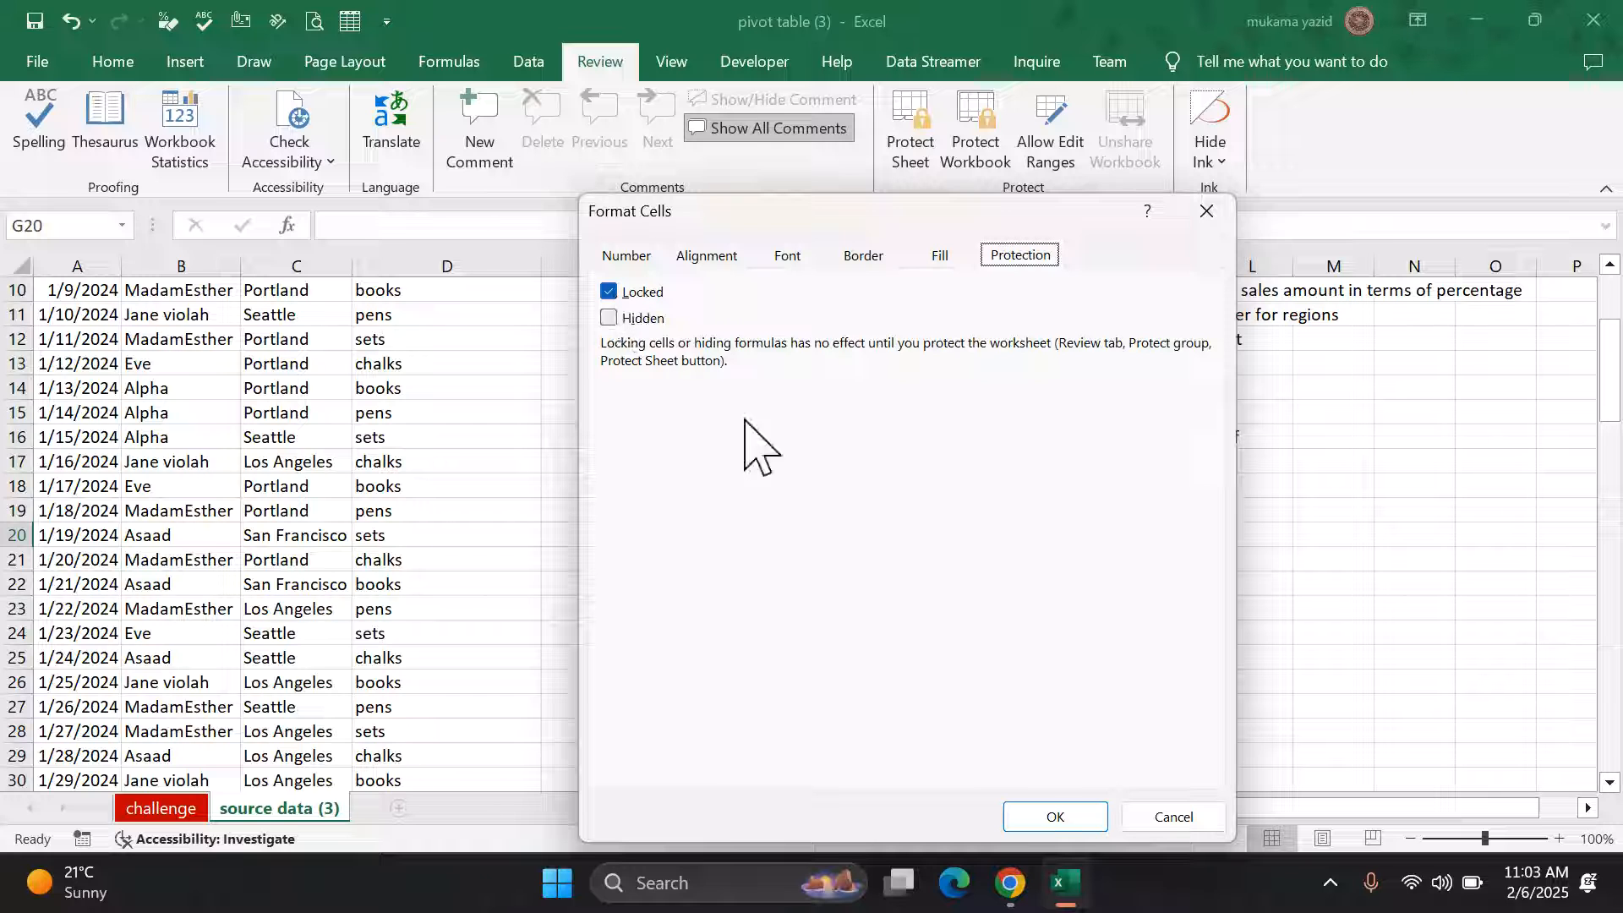
{"action": "left_click", "coordinate": [1067, 818]}
{"action": "left_click", "coordinate": [1293, 583]}
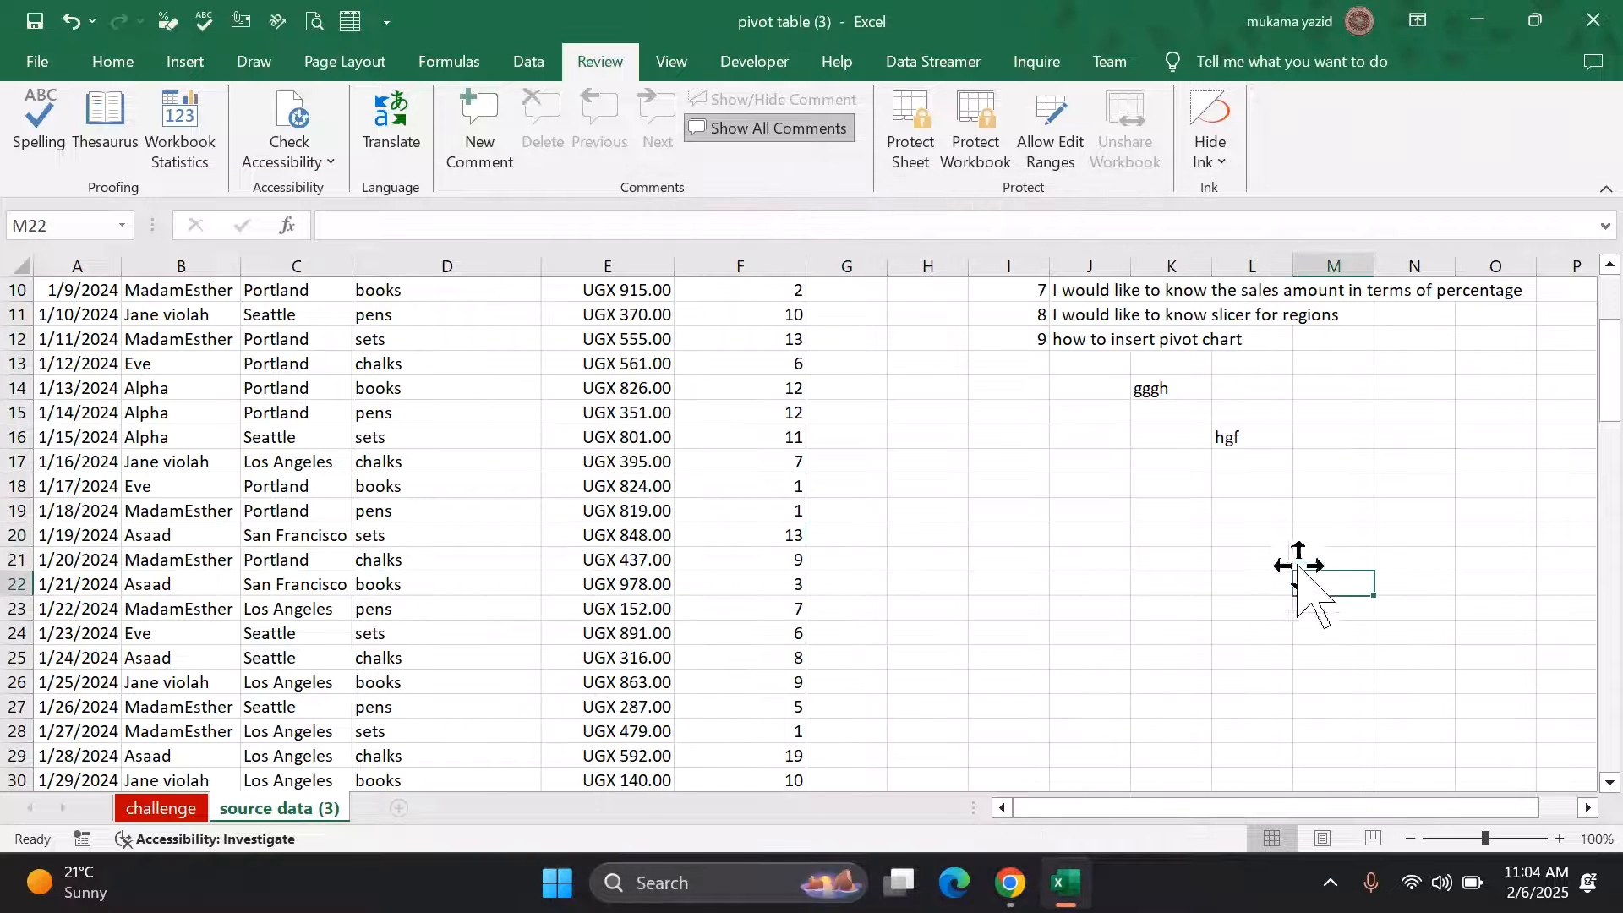
{"action": "type", "text": "hhj"}
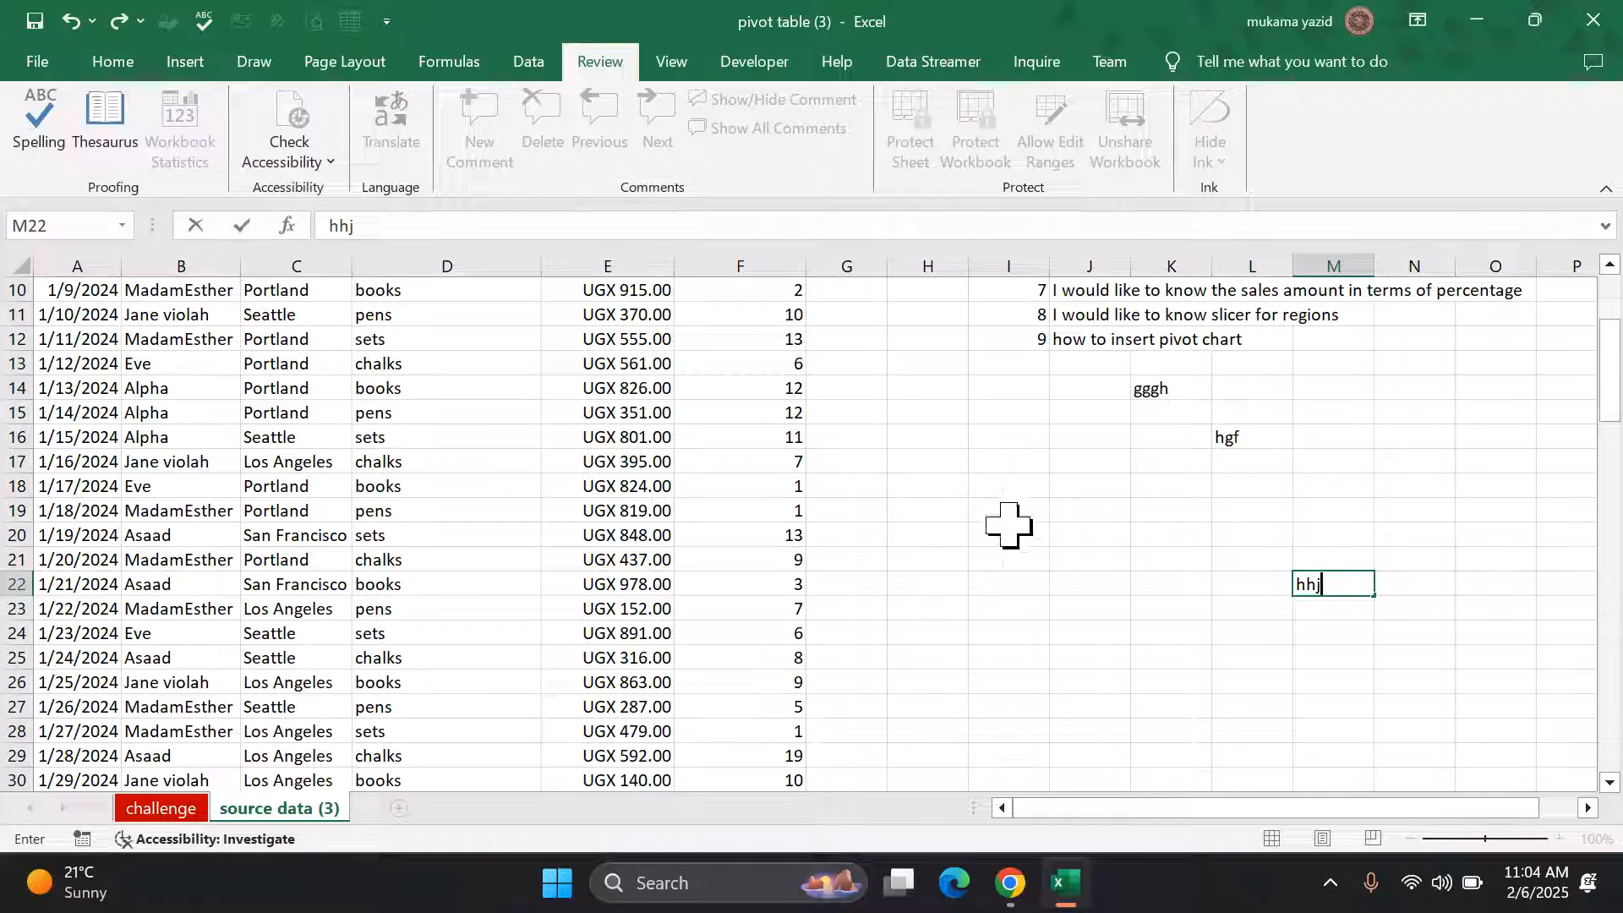
Step: Commit hhj by selecting H18, open its Format Cells, and cancel without changes
{"action": "left_click", "coordinate": [887, 476]}
{"action": "right_click", "coordinate": [888, 476]}
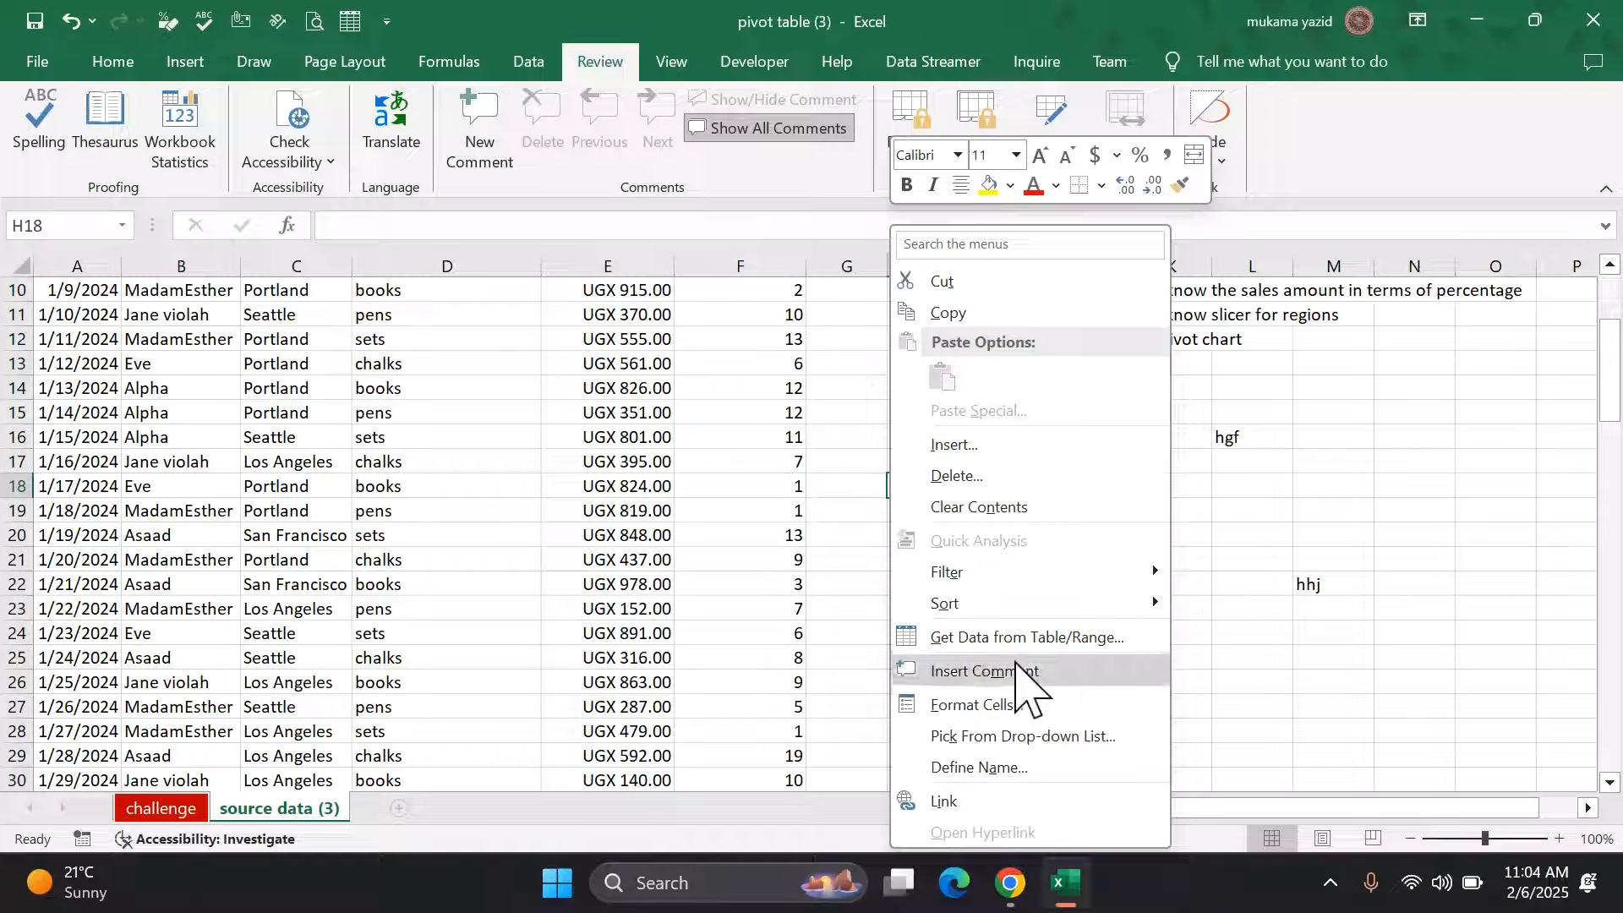
{"action": "left_click", "coordinate": [1030, 708]}
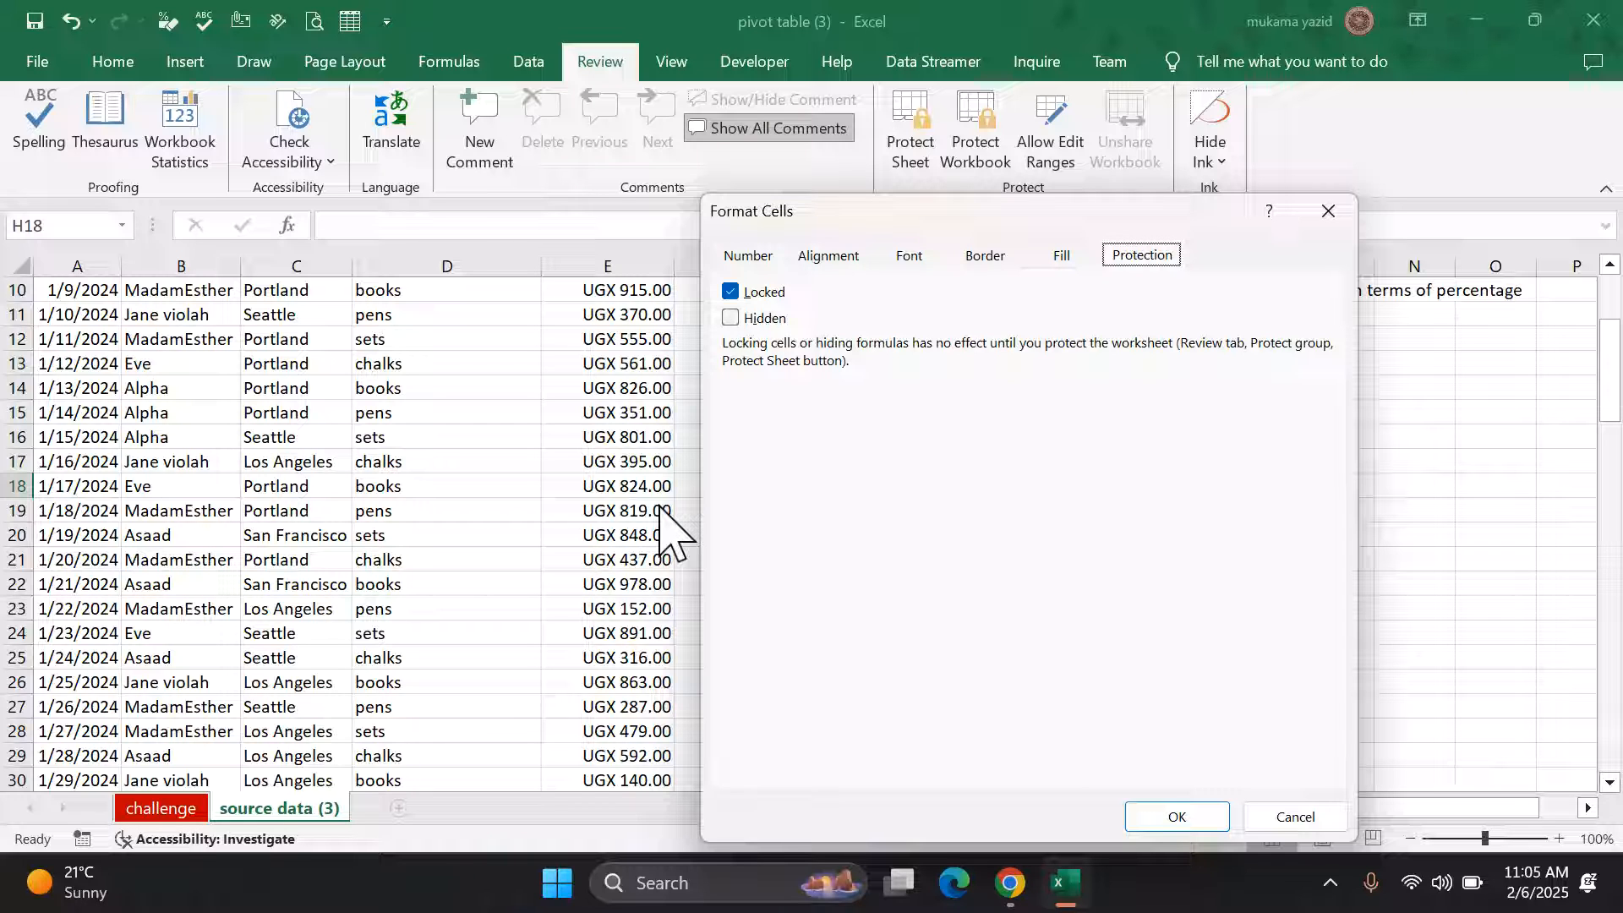
{"action": "left_click", "coordinate": [1290, 818]}
{"action": "scroll", "coordinate": [864, 693], "scroll_direction": "up", "scroll_amount": 3}
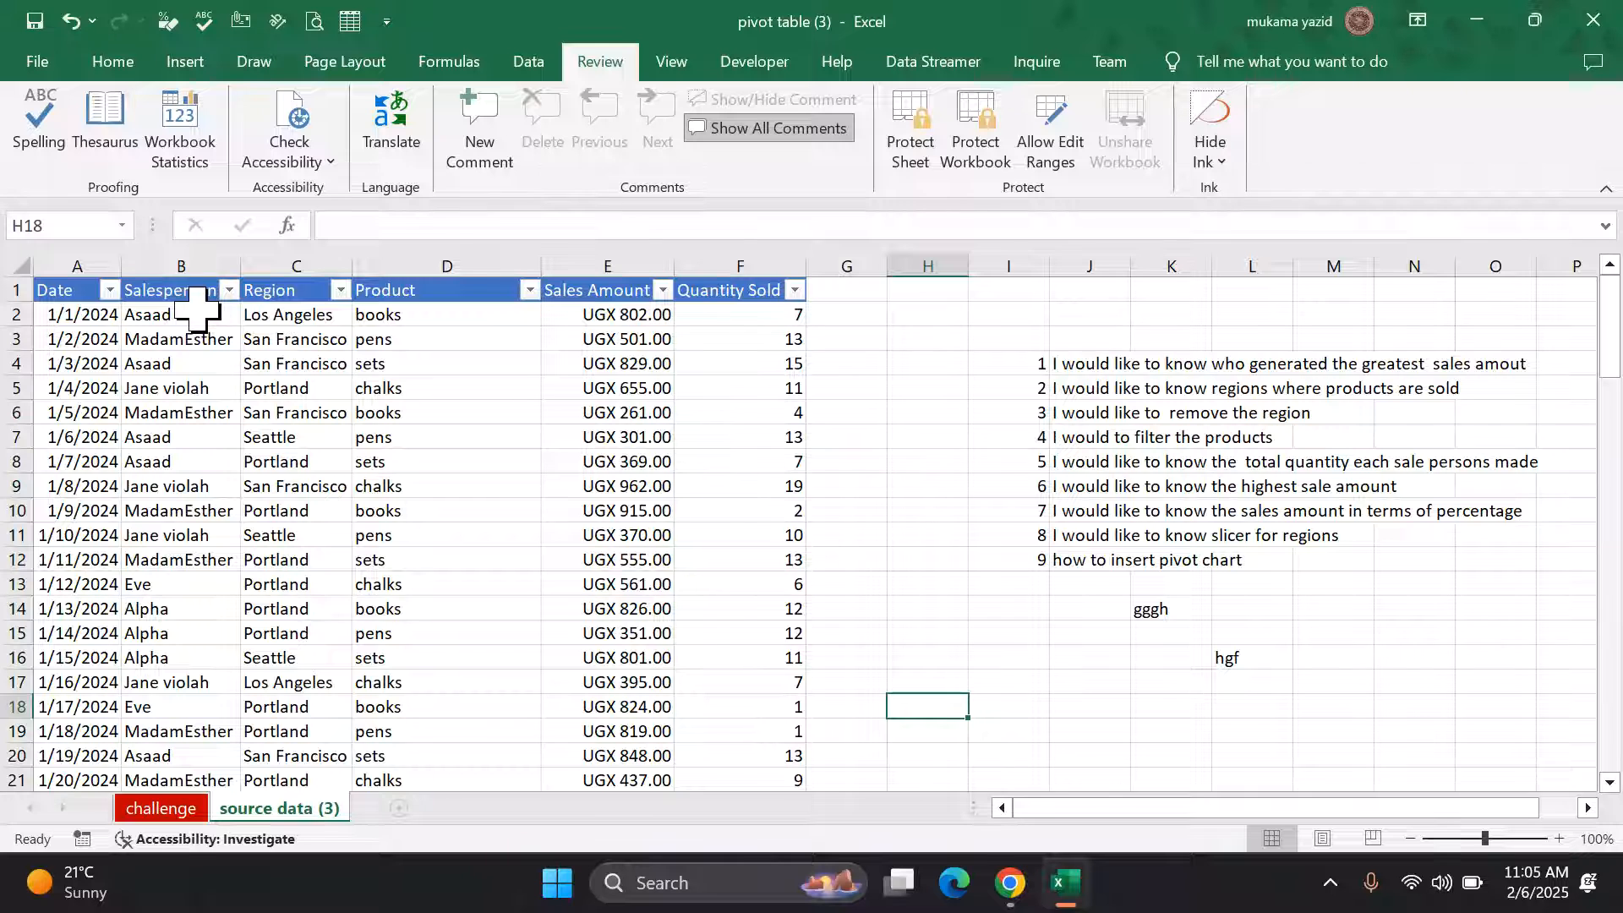
Step: Select the Salesperson, Region and Product data range B2:D101
{"action": "left_click_drag", "start_coordinate": [197, 310], "coordinate": [218, 632]}
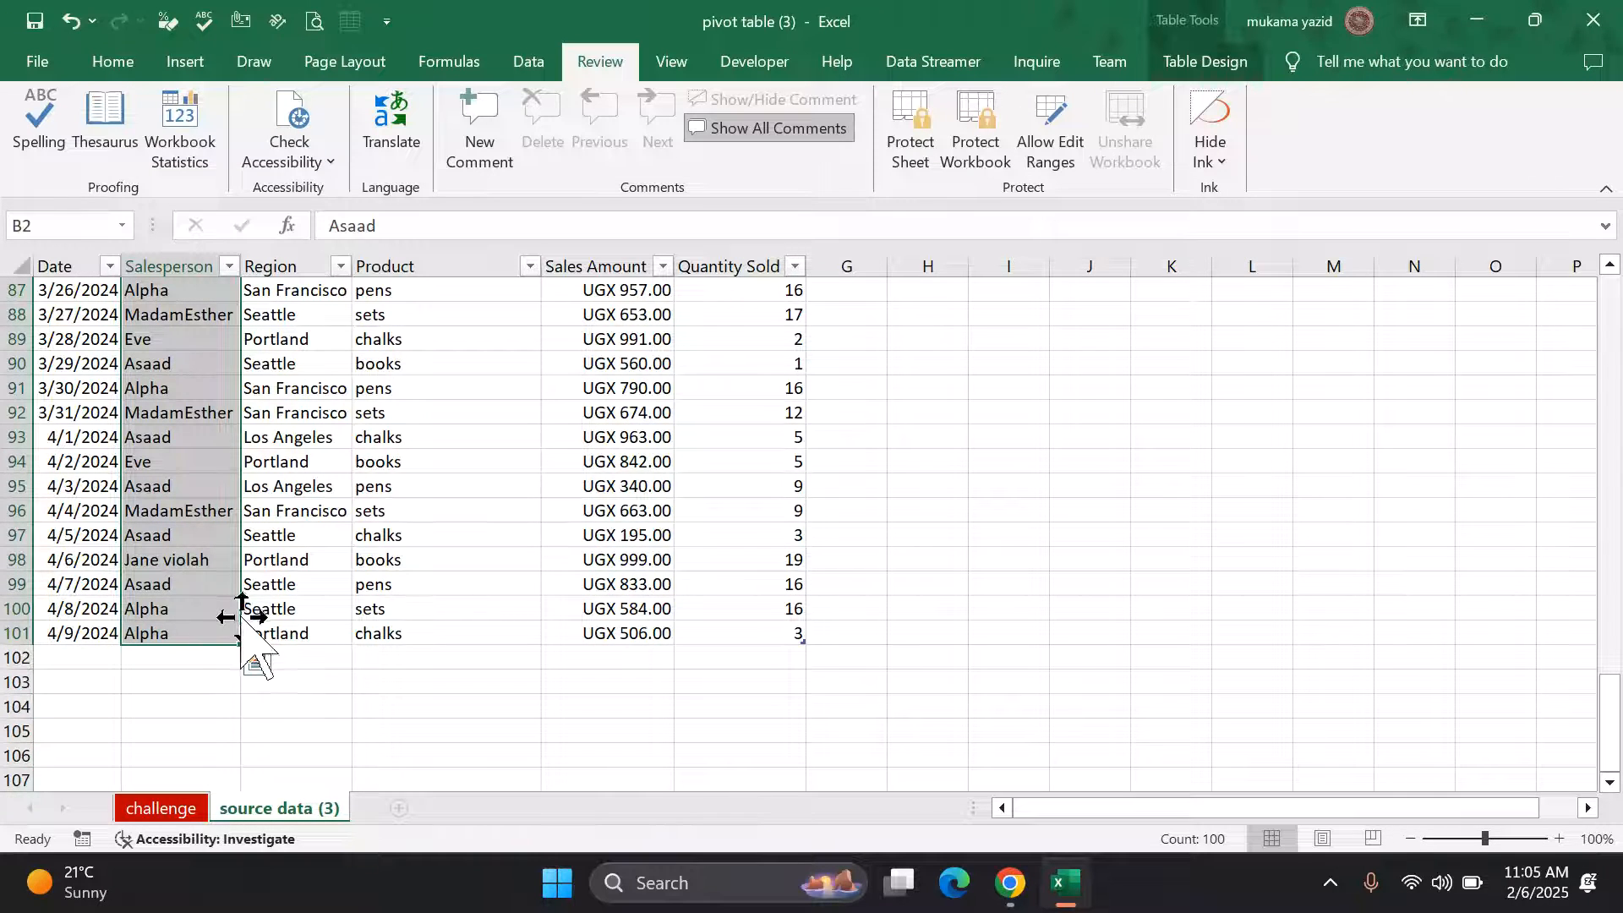
{"action": "scroll", "coordinate": [245, 600], "scroll_direction": "up", "scroll_amount": 9}
{"action": "scroll", "coordinate": [246, 601], "scroll_direction": "up", "scroll_amount": 9}
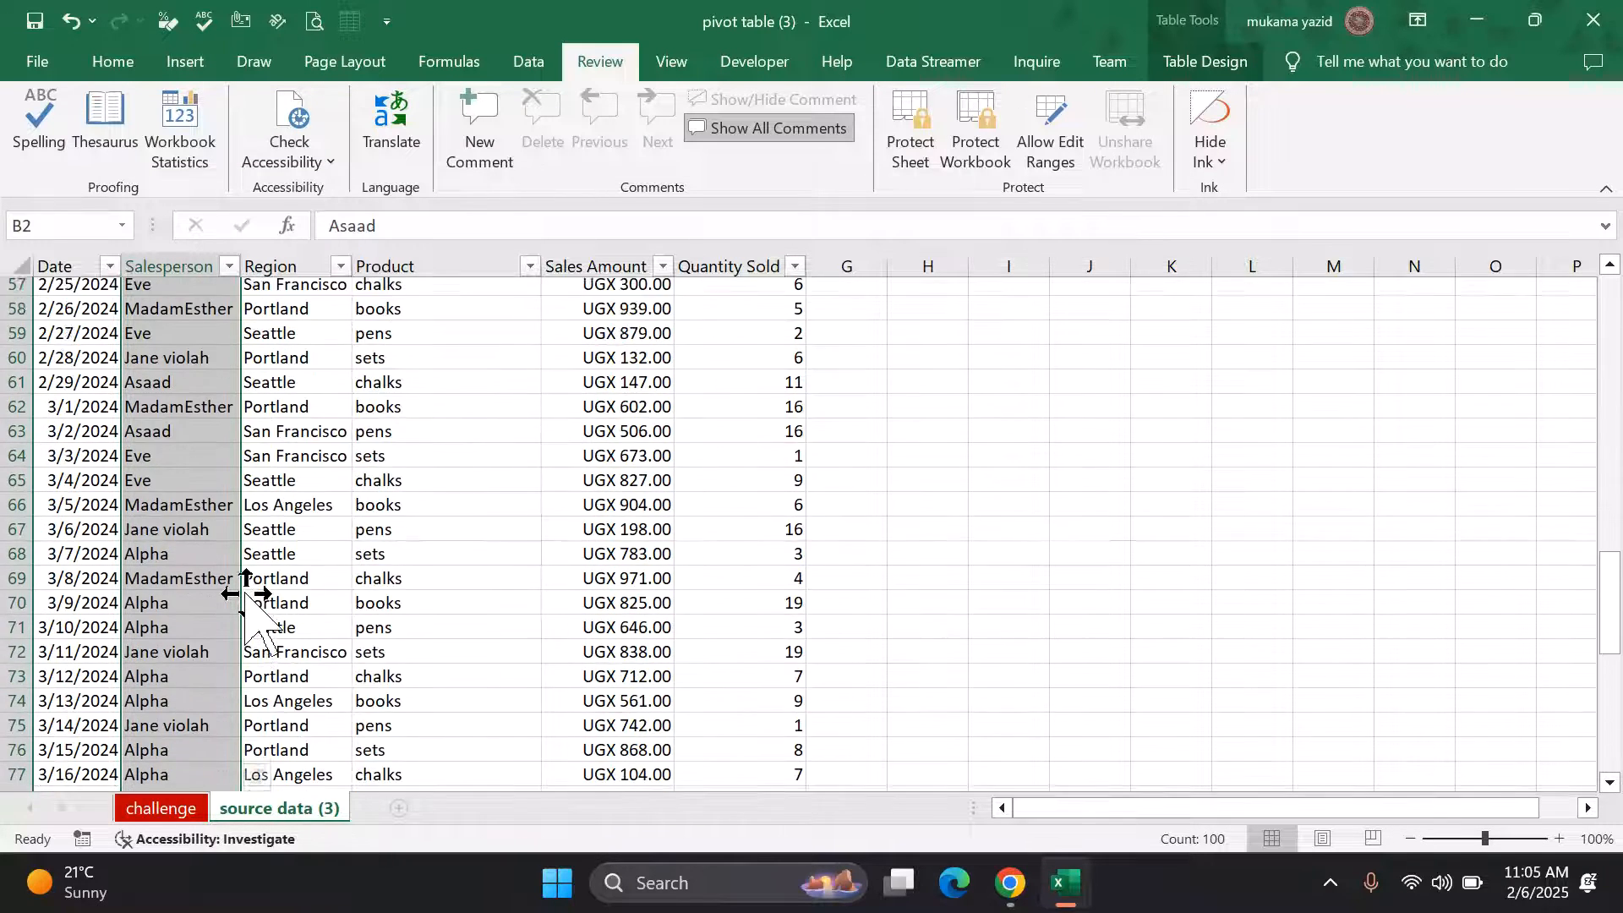
{"action": "scroll", "coordinate": [230, 452], "scroll_direction": "up", "scroll_amount": 10}
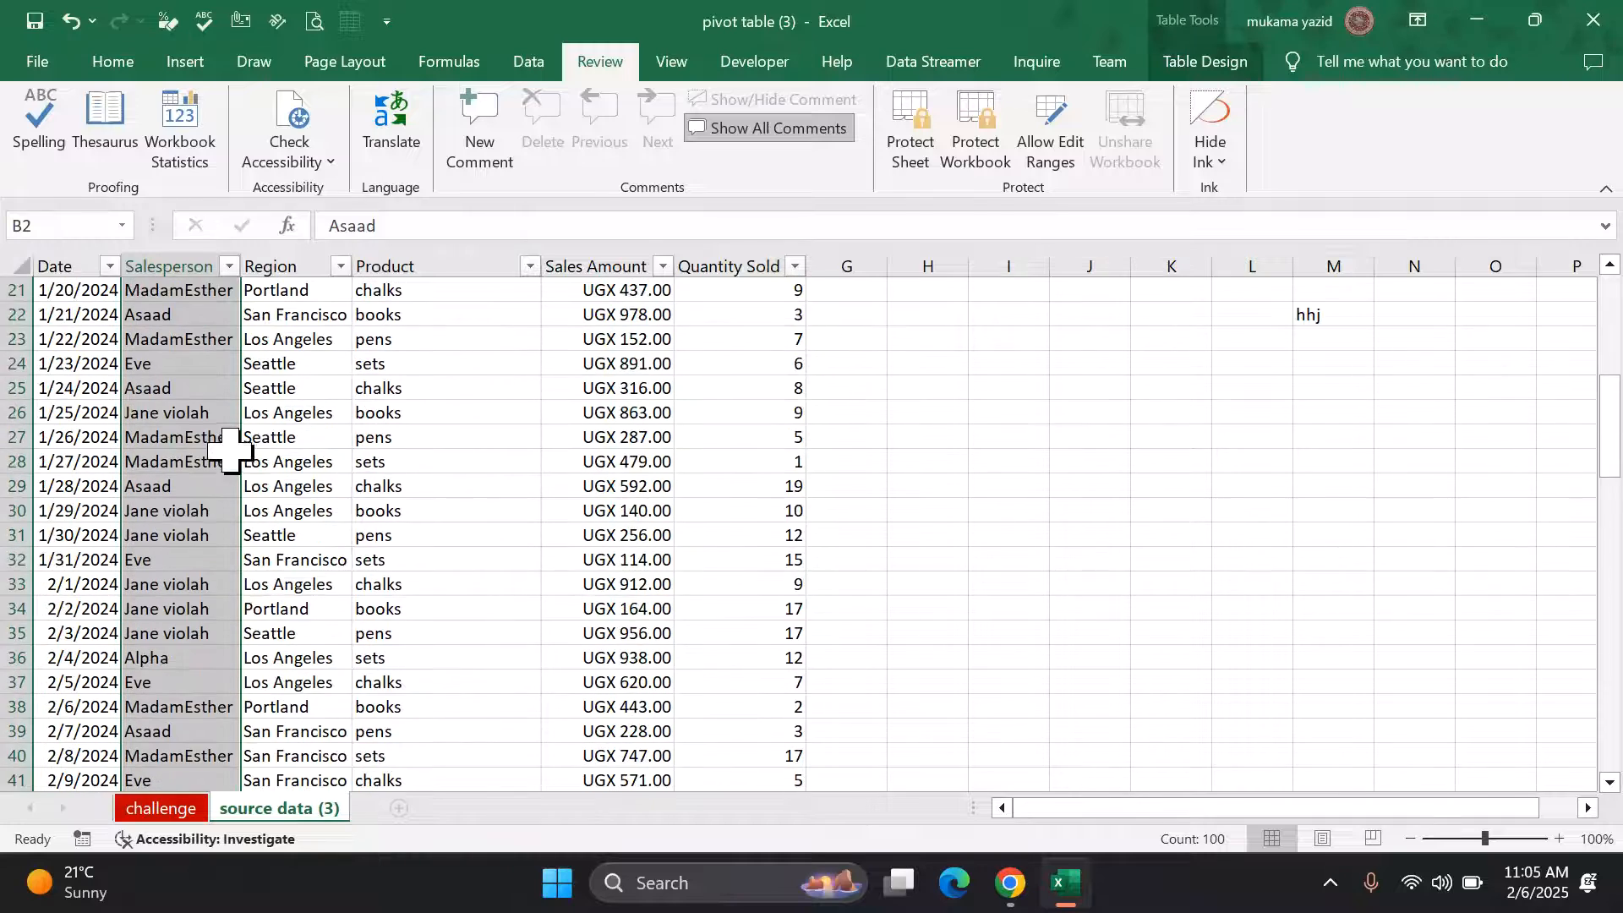
{"action": "left_click", "coordinate": [309, 337]}
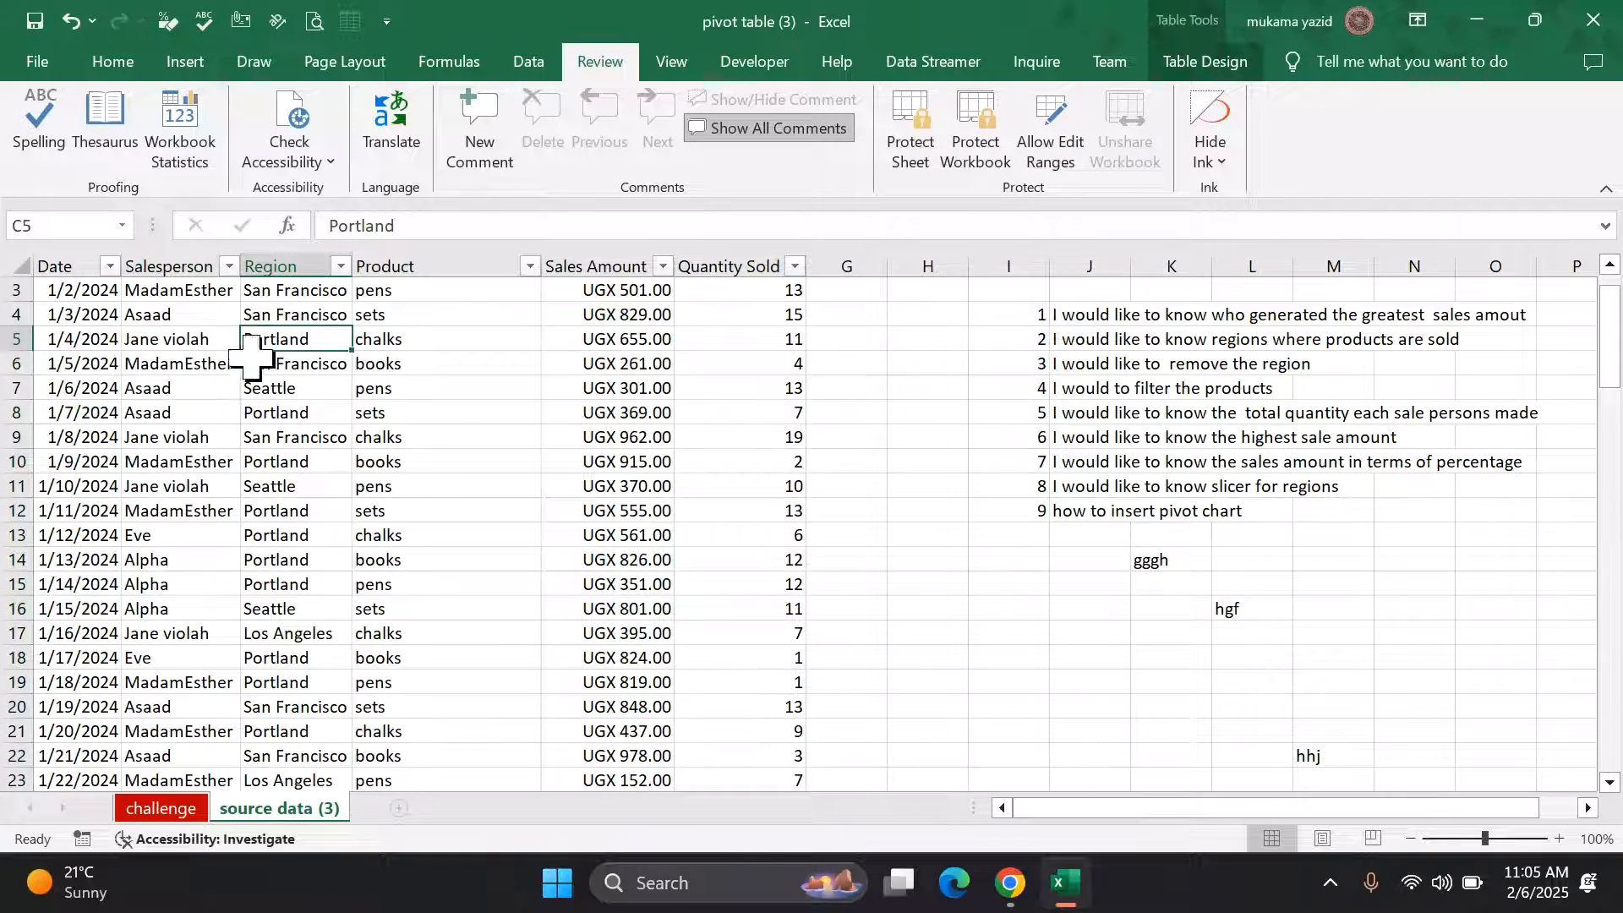
{"action": "scroll", "coordinate": [190, 310], "scroll_direction": "up", "scroll_amount": 1}
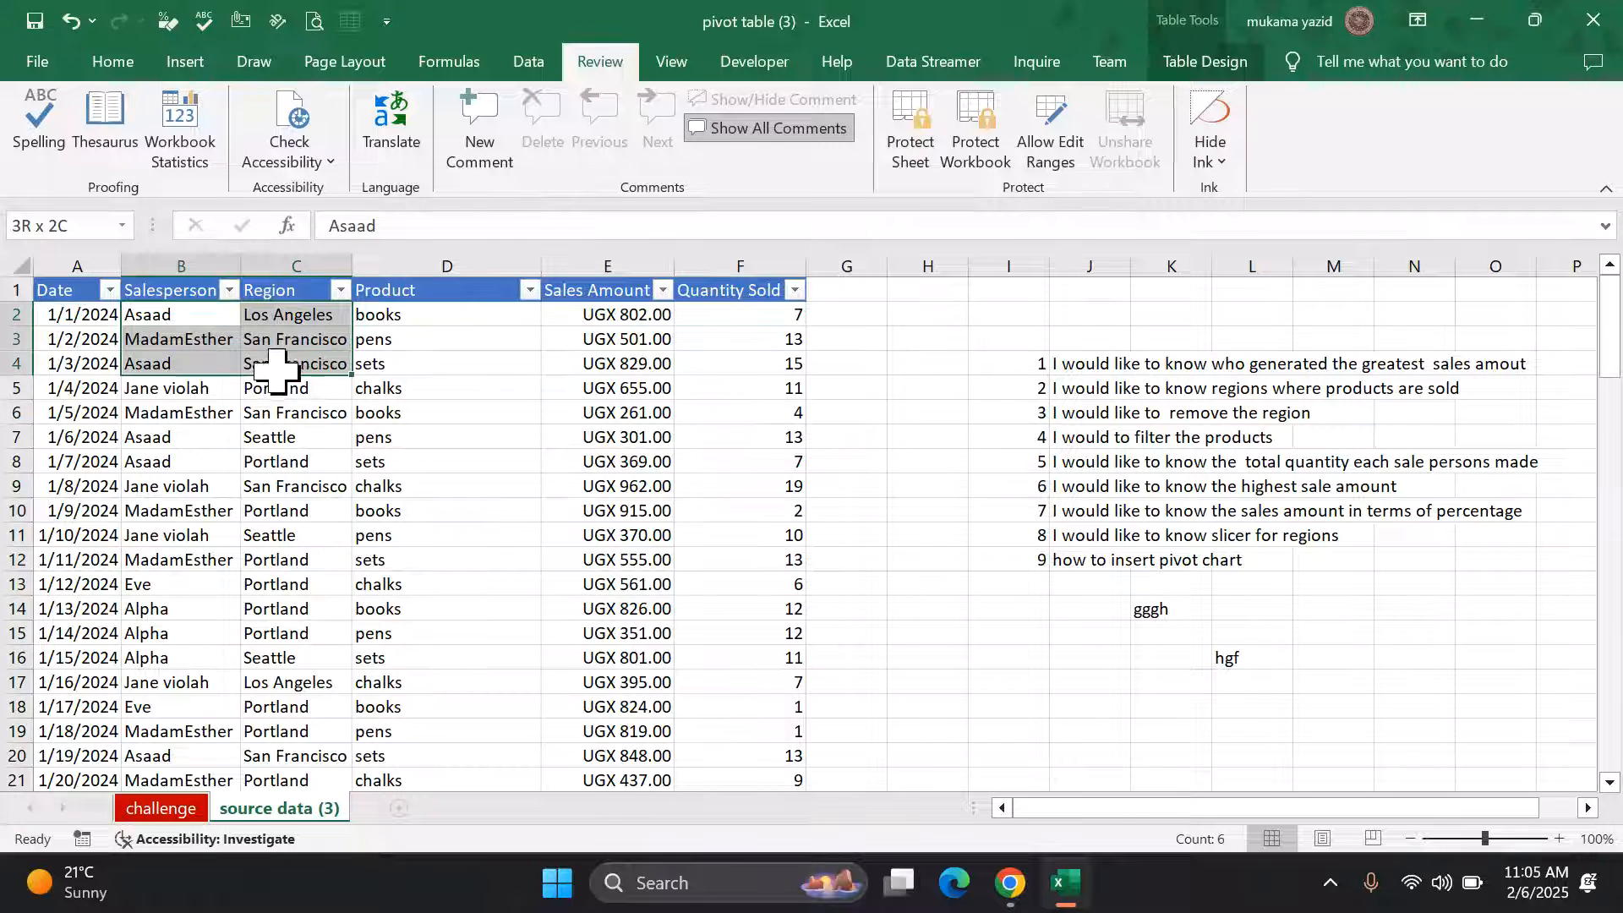
{"action": "left_click_drag", "start_coordinate": [277, 369], "coordinate": [406, 677]}
{"action": "scroll", "coordinate": [406, 672], "scroll_direction": "up", "scroll_amount": 15}
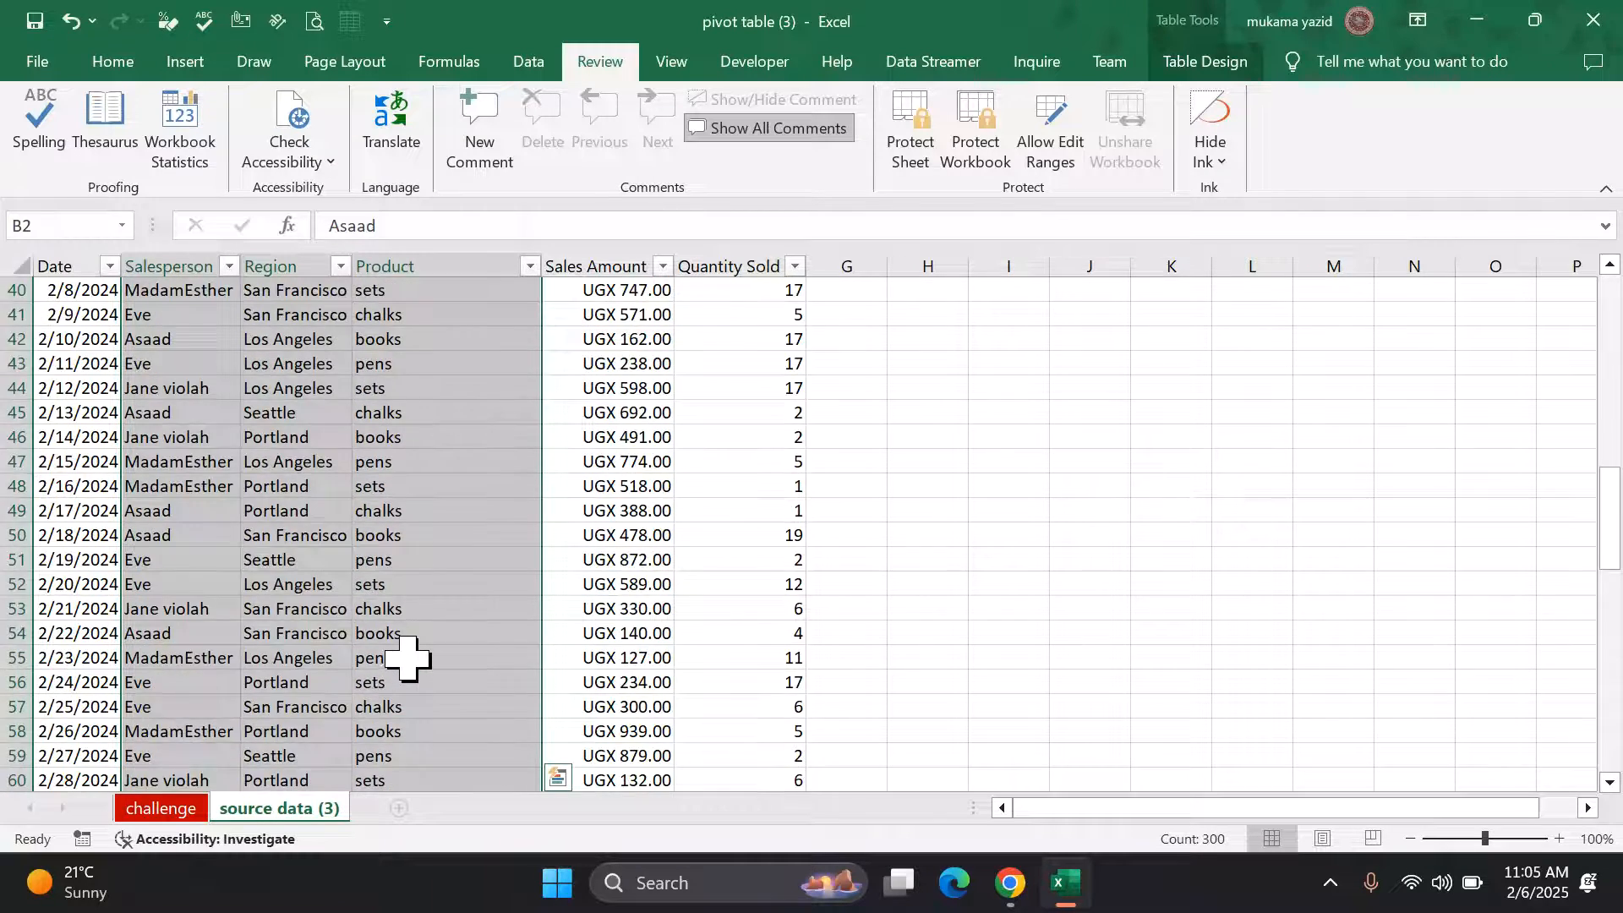
{"action": "scroll", "coordinate": [407, 655], "scroll_direction": "up", "scroll_amount": 13}
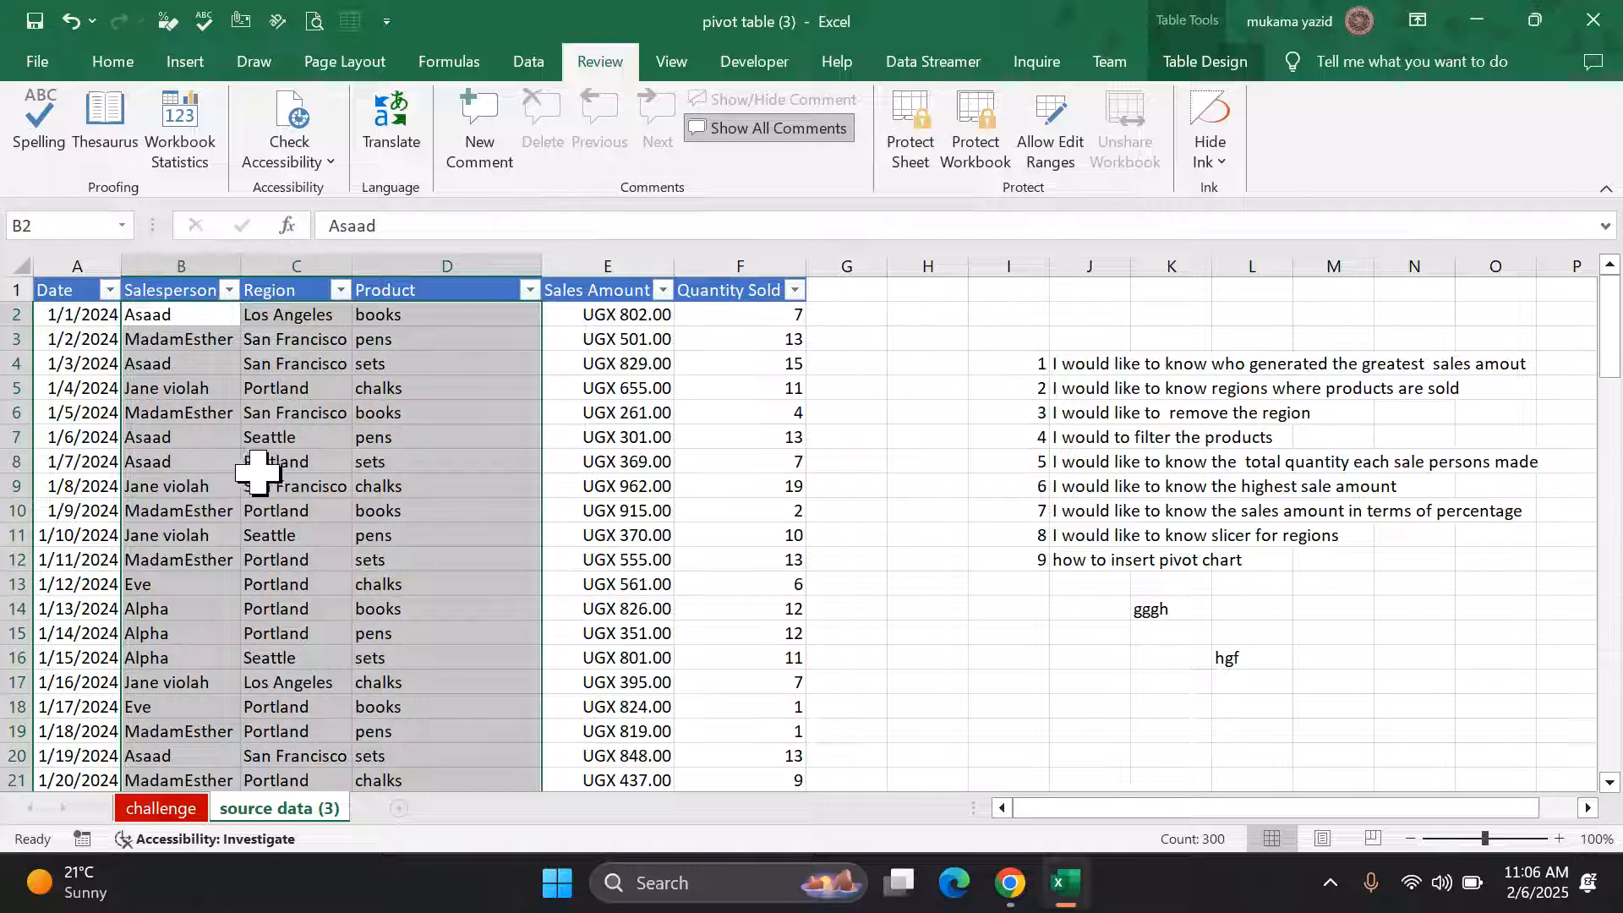
{"action": "scroll", "coordinate": [319, 491], "scroll_direction": "down", "scroll_amount": 1}
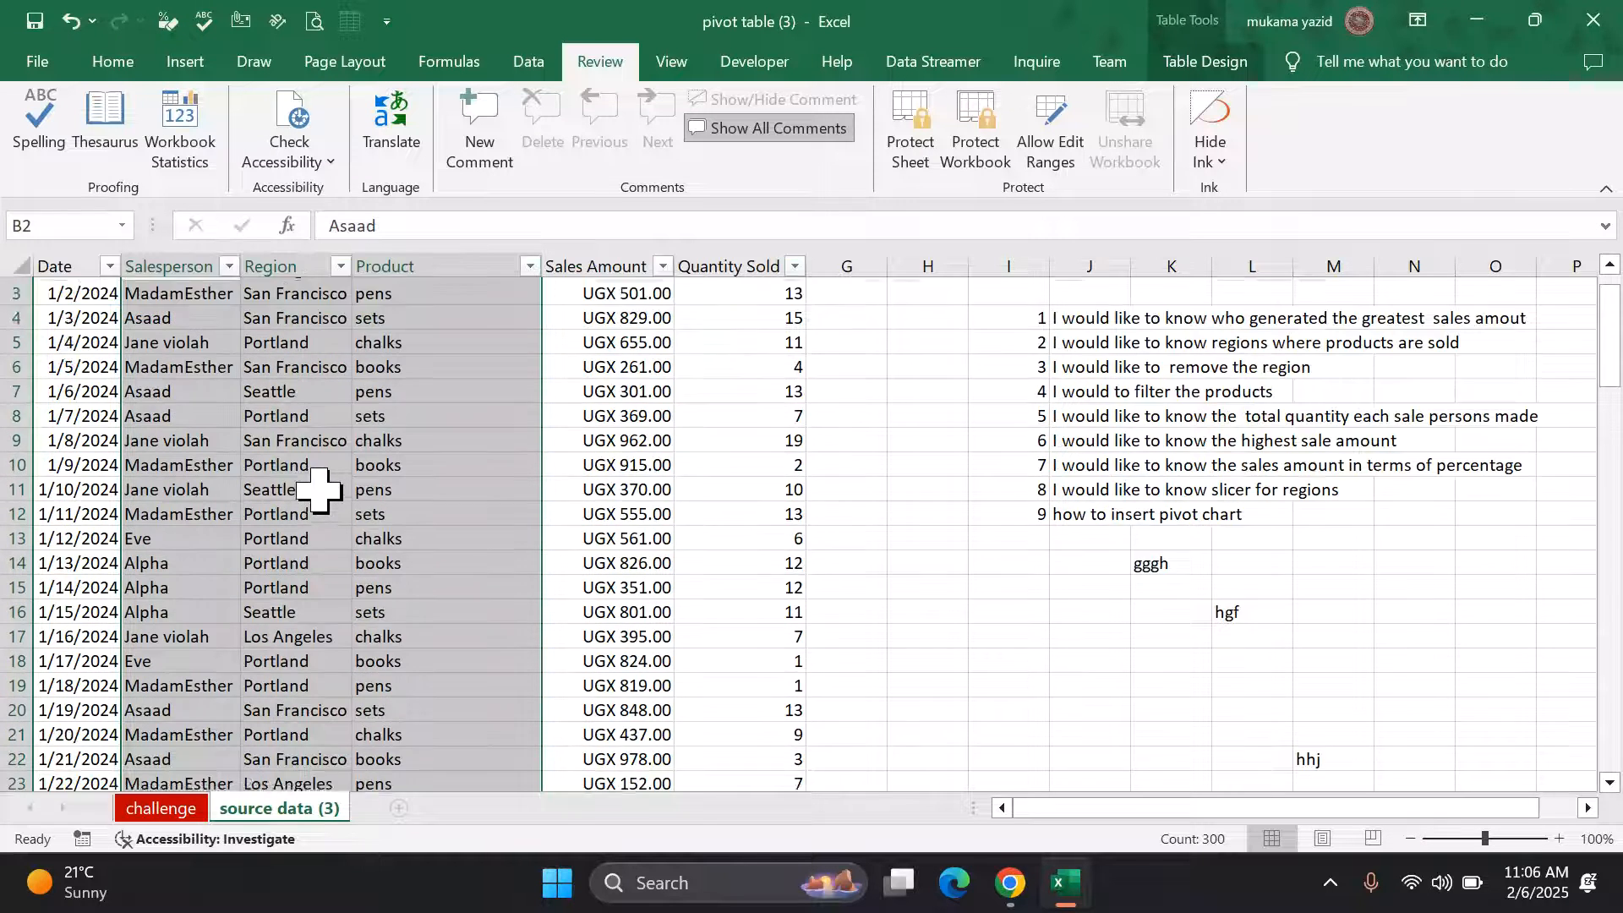
{"action": "scroll", "coordinate": [319, 490], "scroll_direction": "down", "scroll_amount": 2}
Step: Clear the Locked option for the selected range in Format Cells and apply it
{"action": "right_click", "coordinate": [318, 491]}
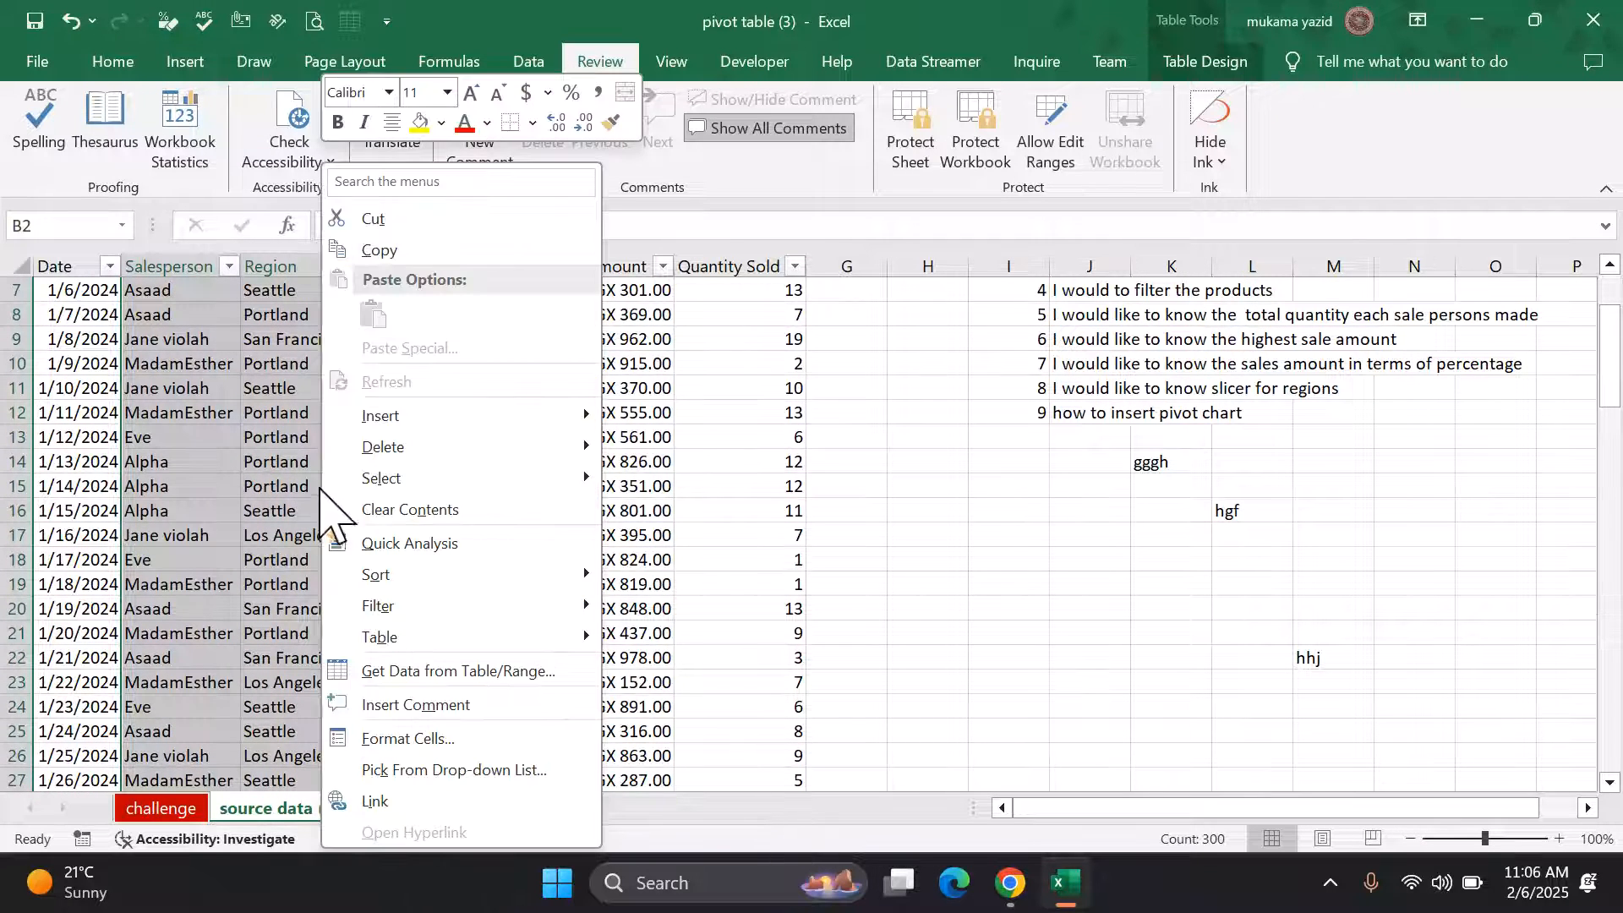
{"action": "left_click", "coordinate": [409, 738]}
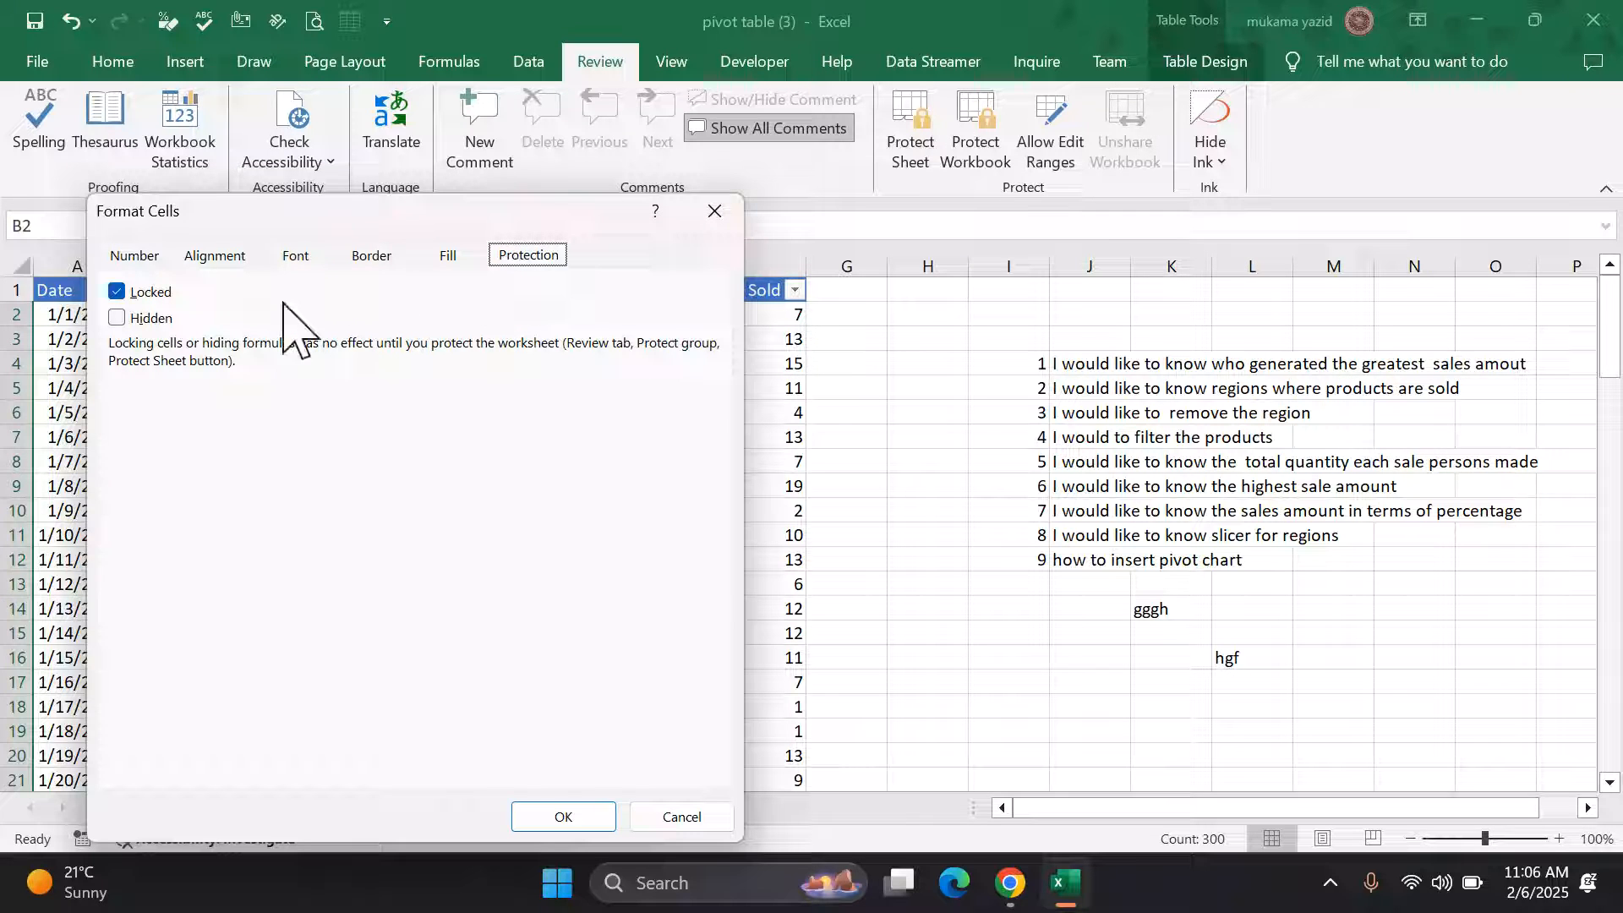
{"action": "left_click", "coordinate": [125, 292]}
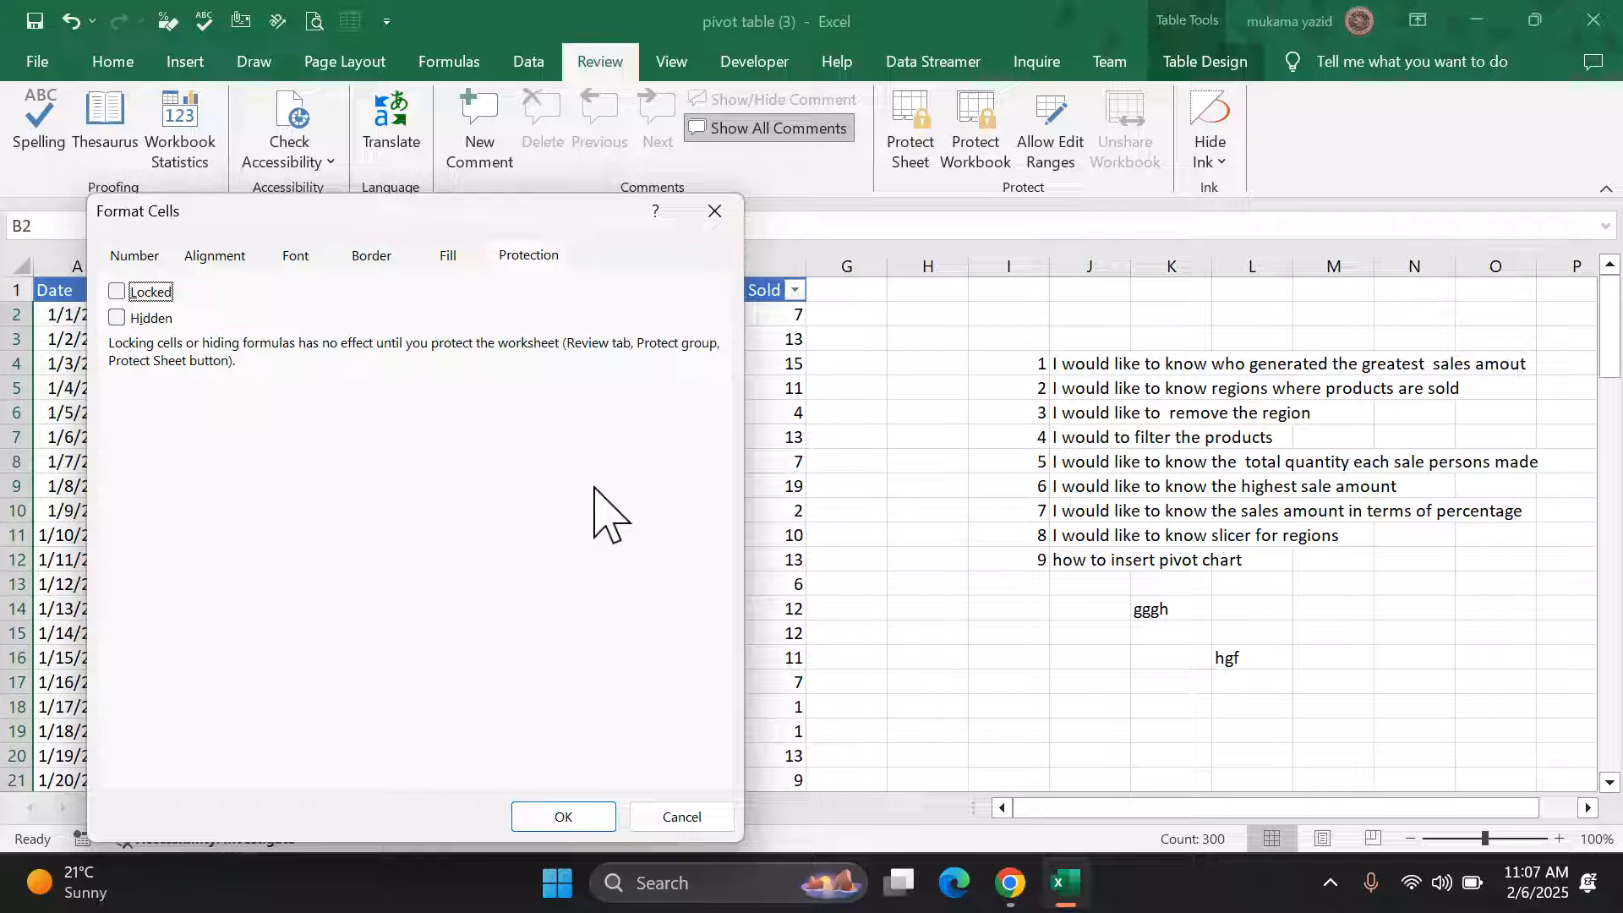
{"action": "left_click", "coordinate": [583, 816]}
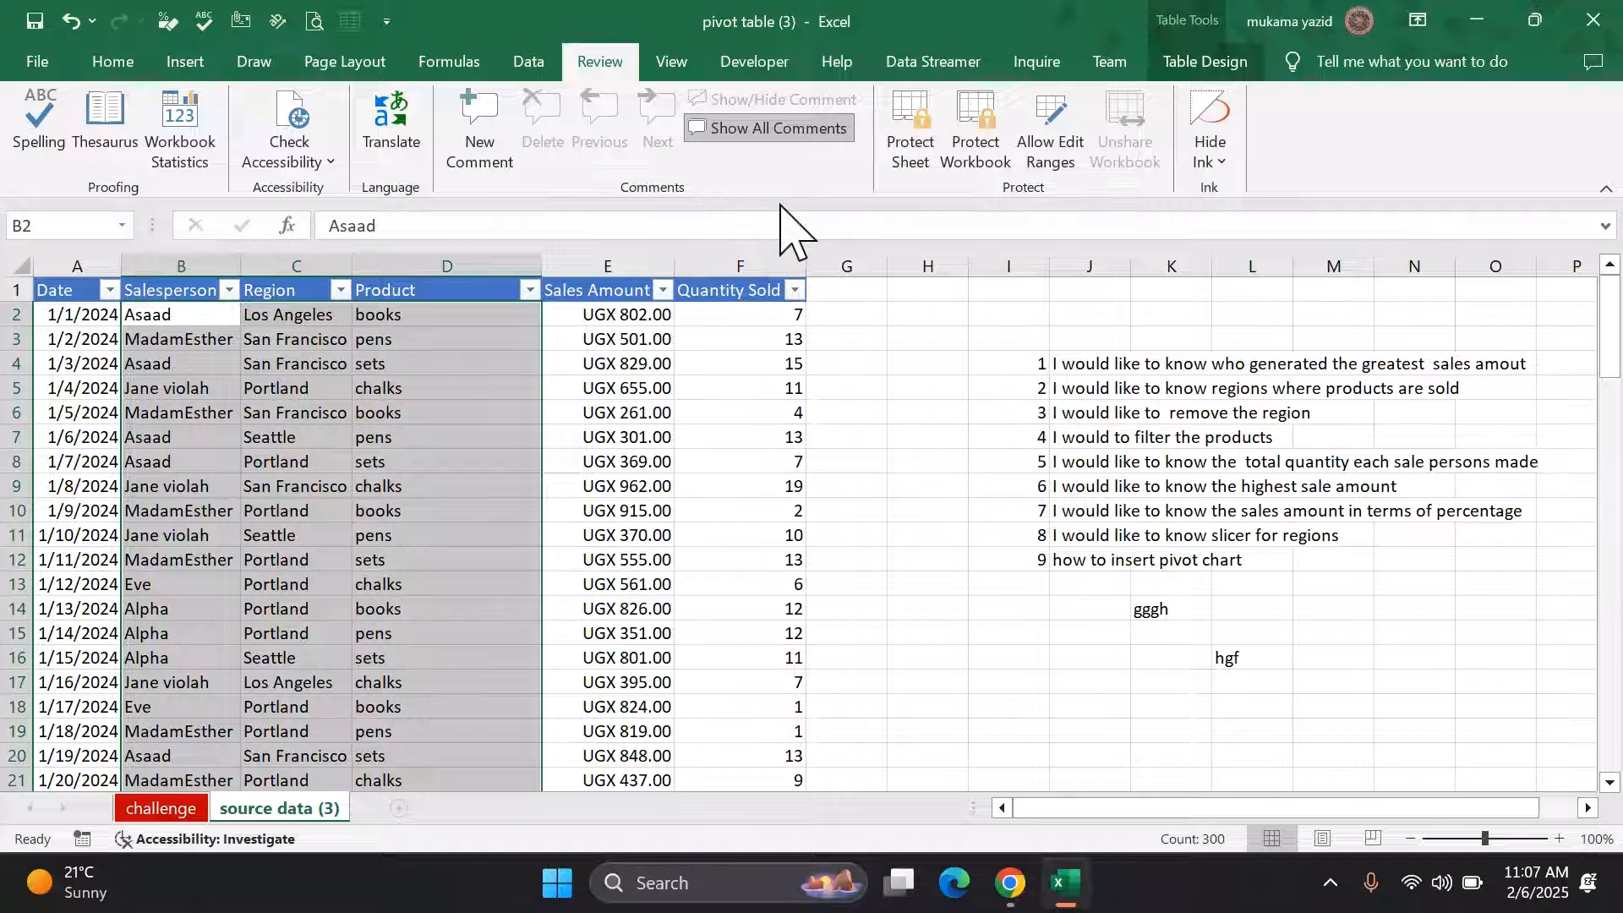
Step: Protect the source data (3) sheet, accepting its permissions and confirming the password
{"action": "left_click", "coordinate": [913, 161]}
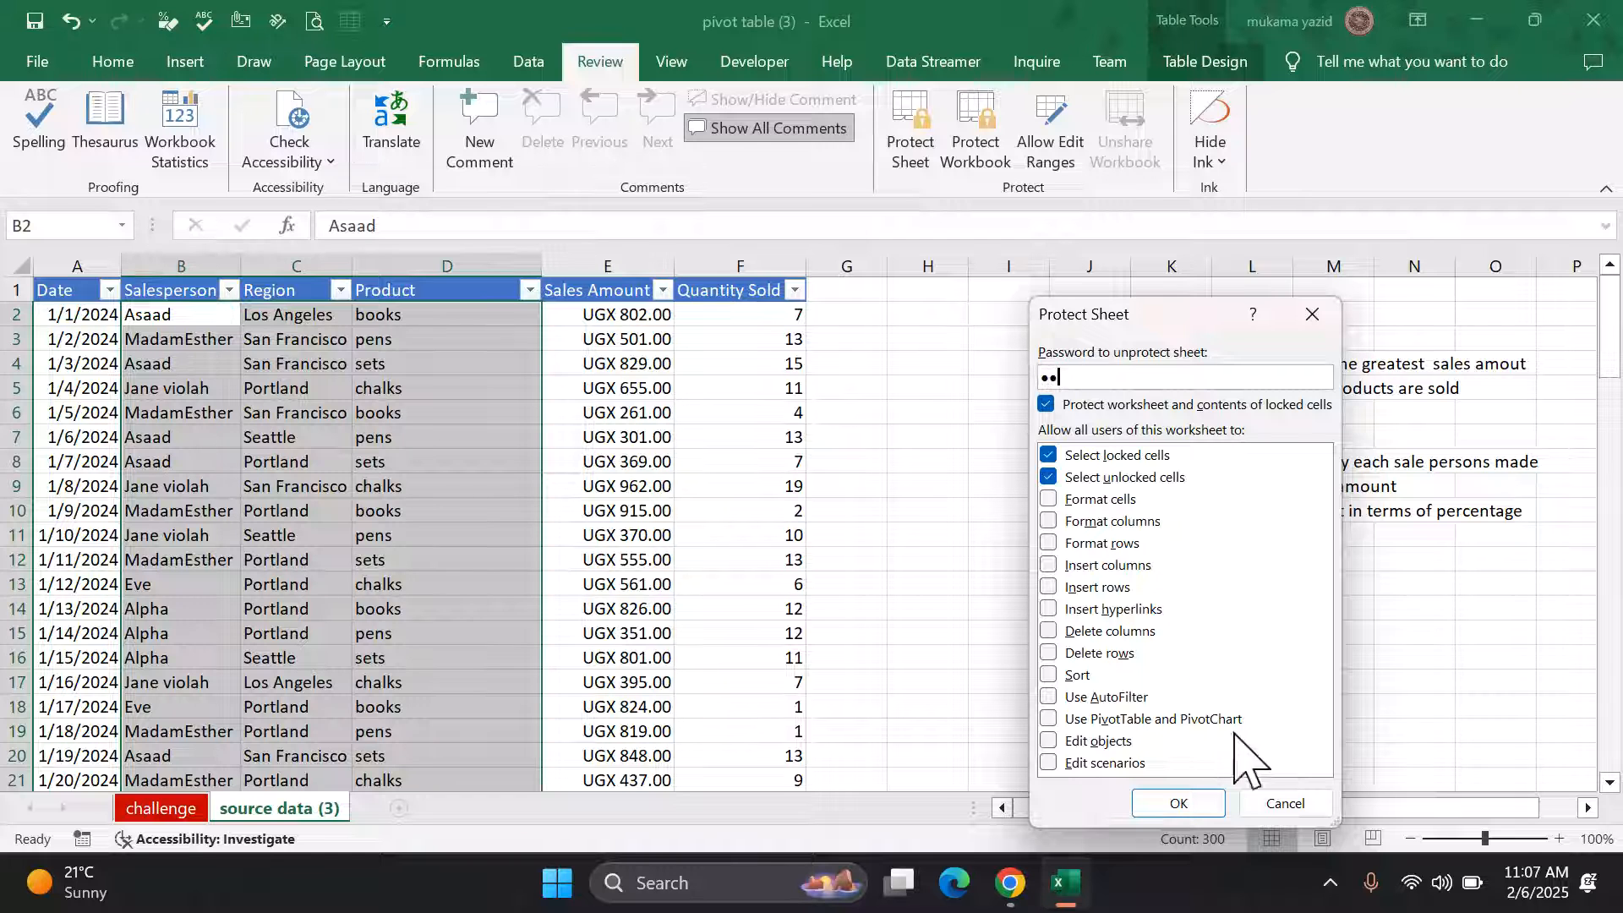
{"action": "left_click", "coordinate": [1183, 804]}
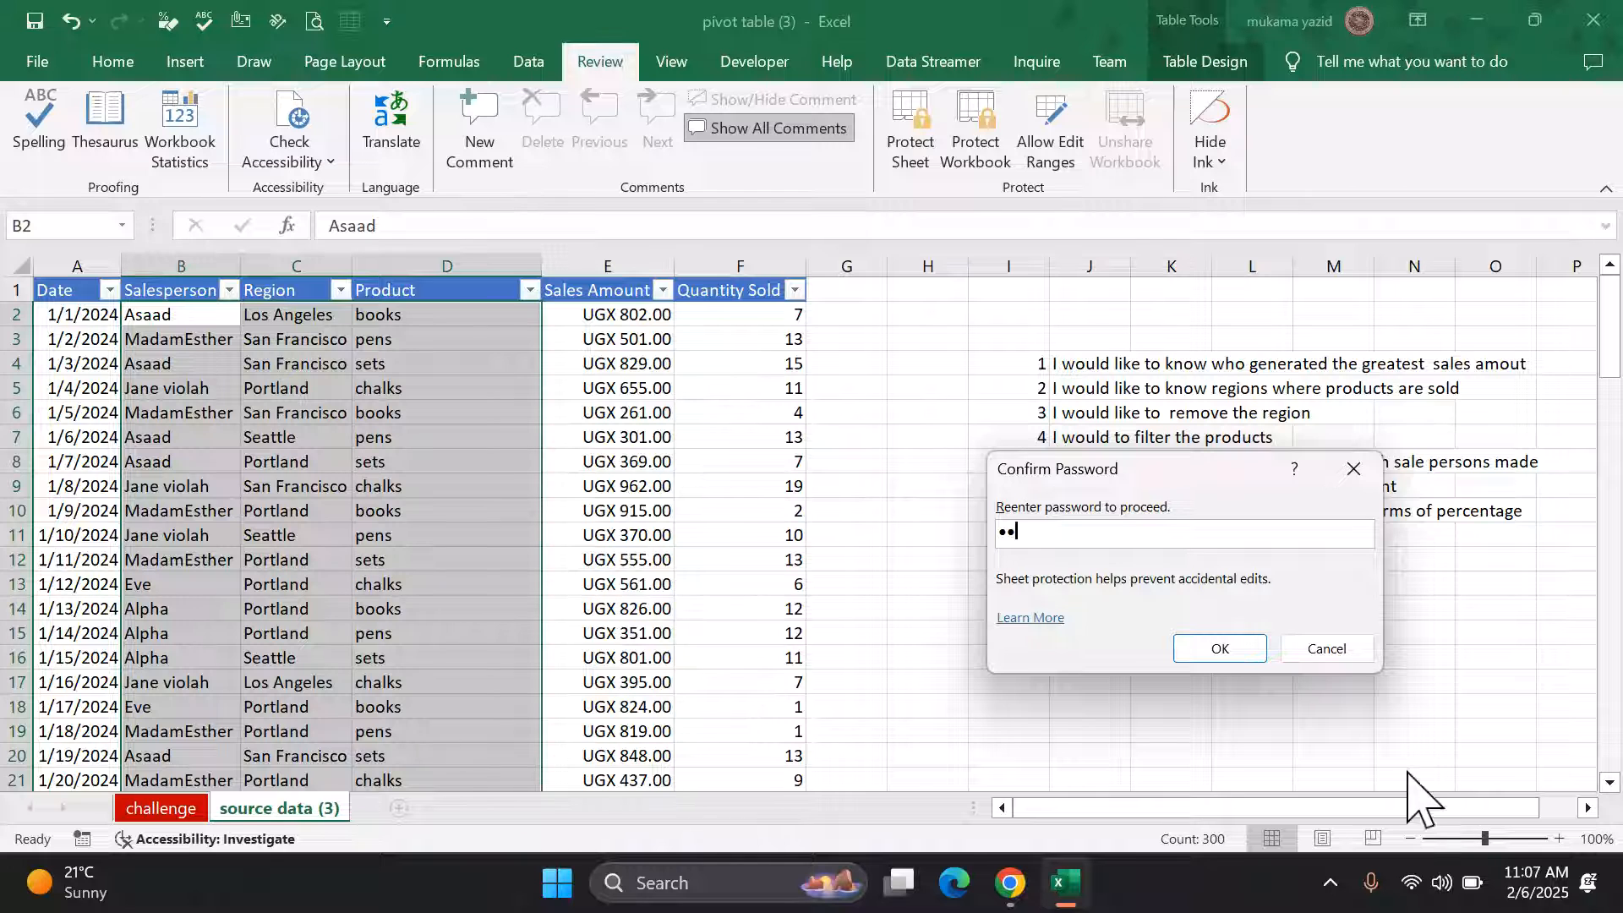
{"action": "left_click", "coordinate": [1225, 647]}
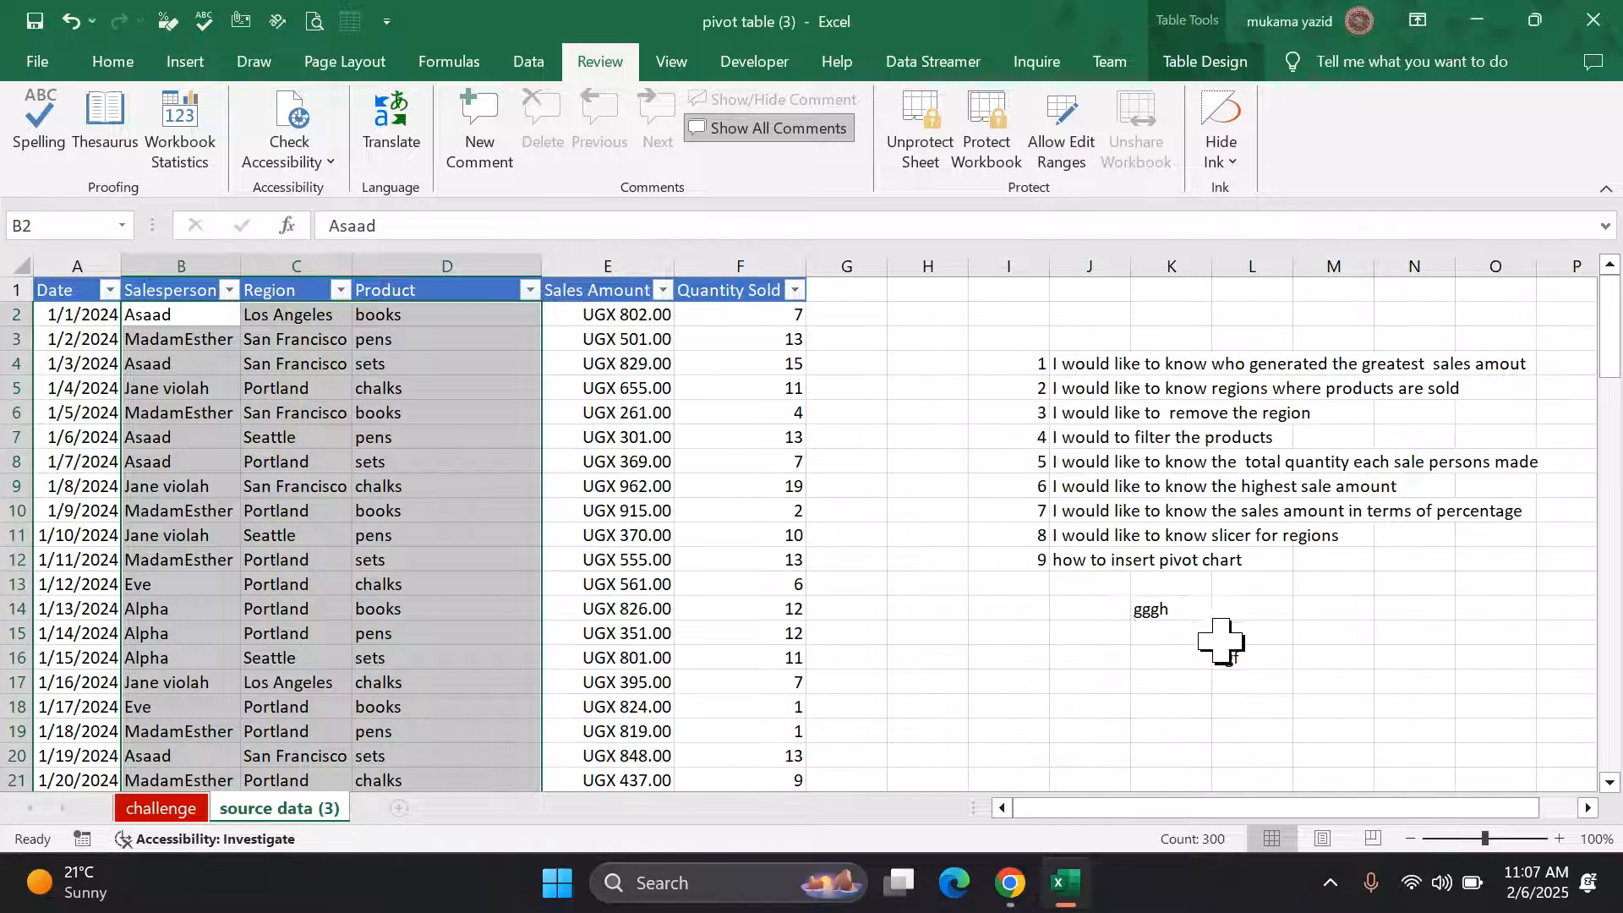
{"action": "left_click", "coordinate": [993, 634]}
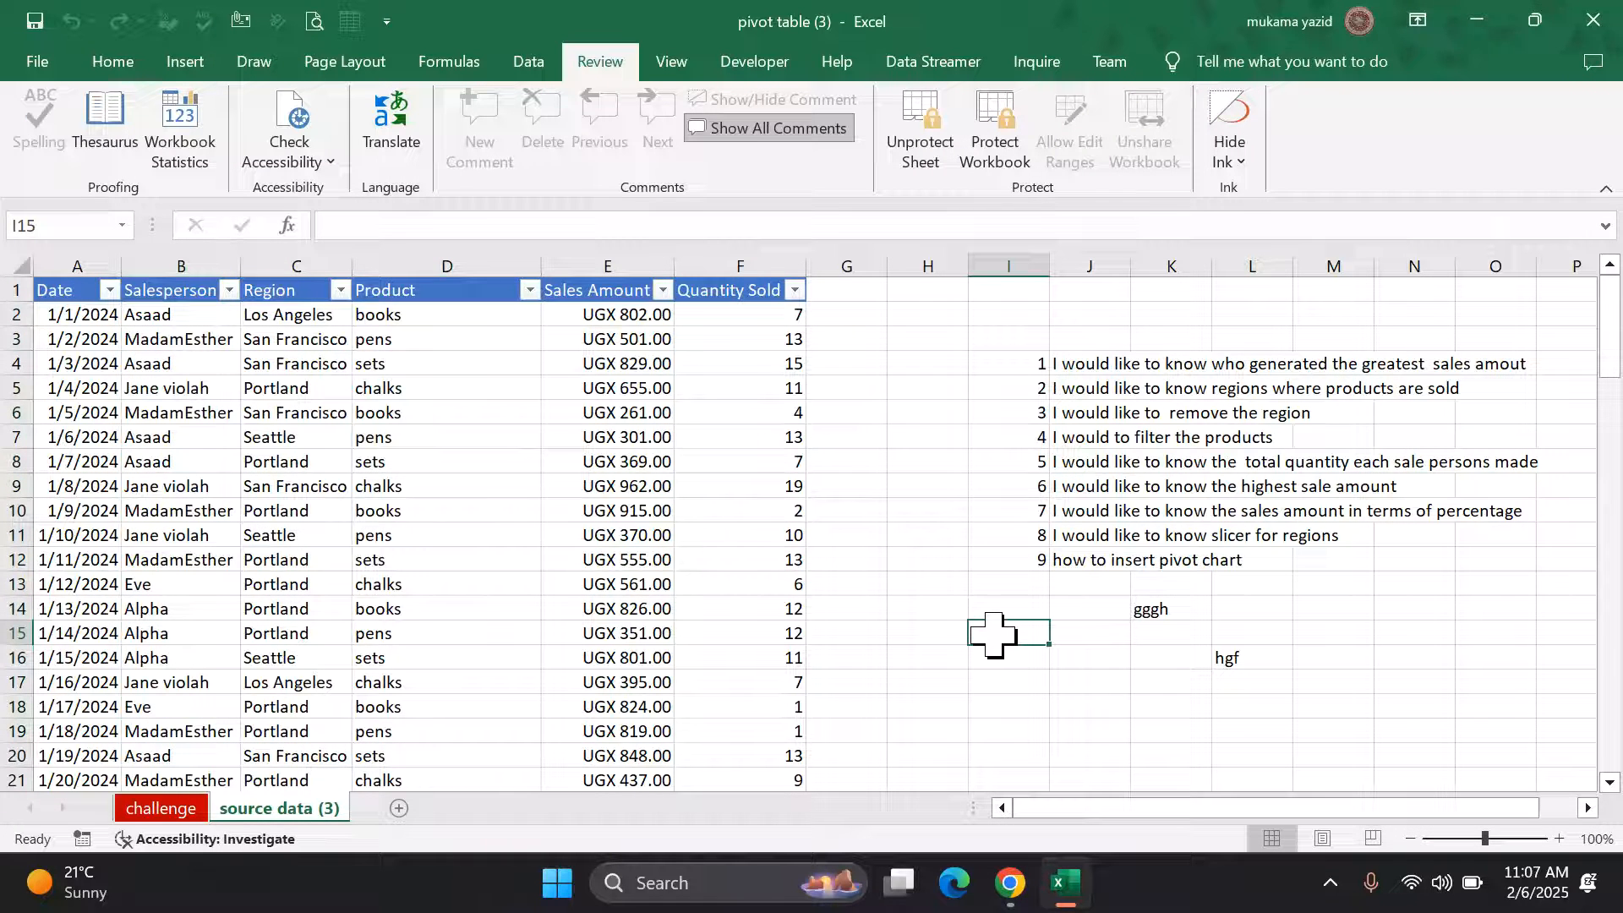
Step: Enter qwe in D10, then dismiss the protected-sheet warning when selecting G14
{"action": "left_click", "coordinate": [416, 507]}
{"action": "type", "text": "qwegt"}
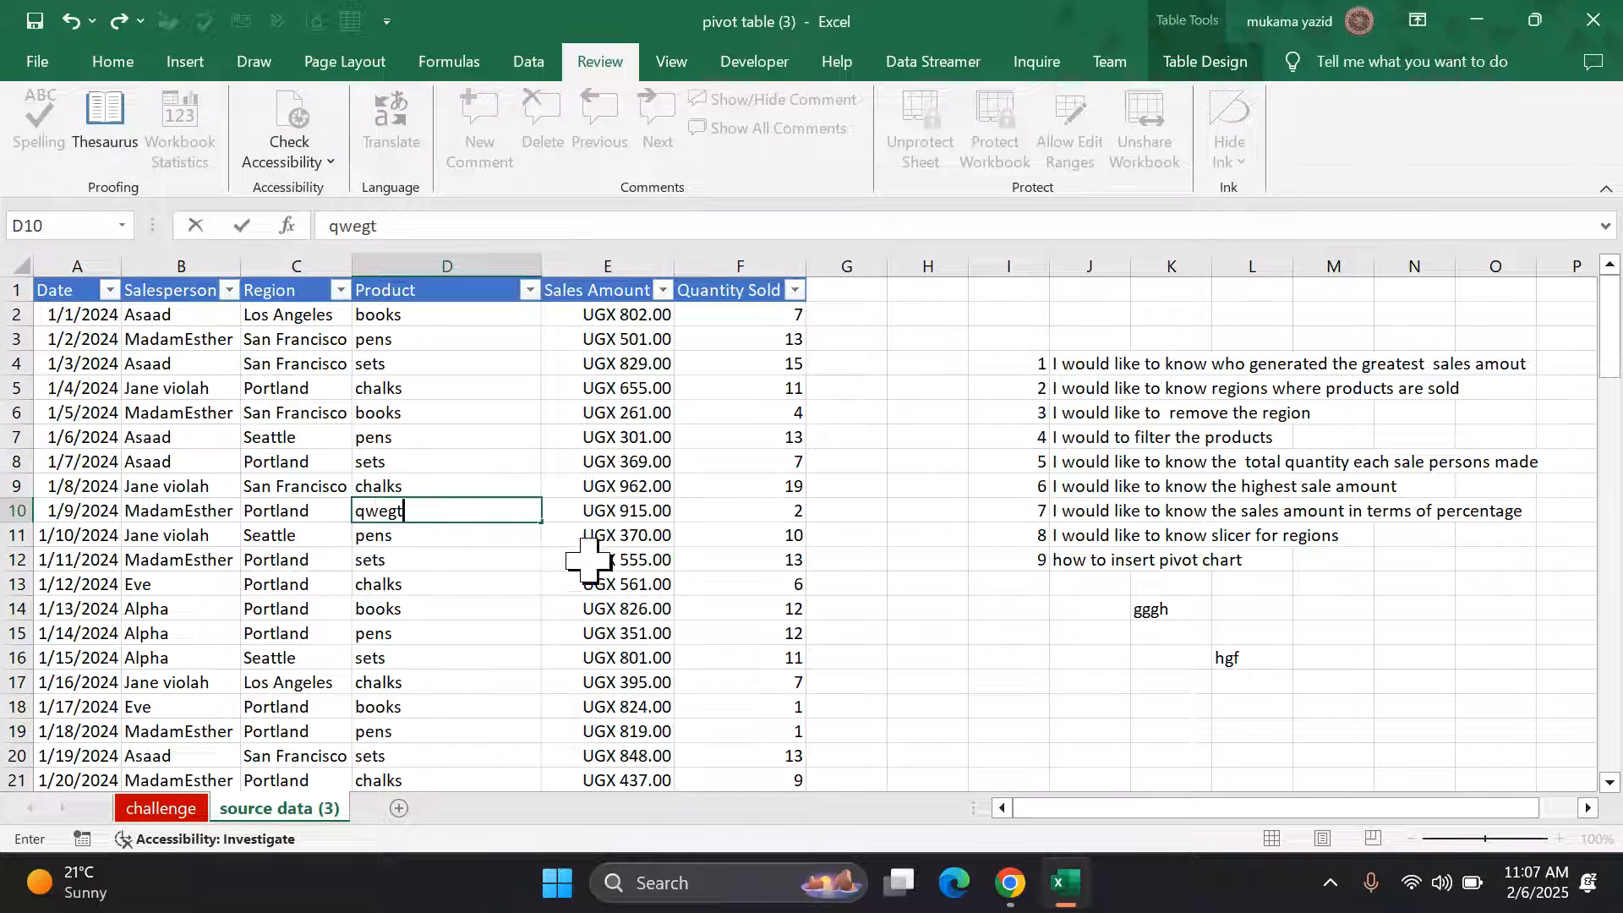
{"action": "left_click", "coordinate": [845, 604]}
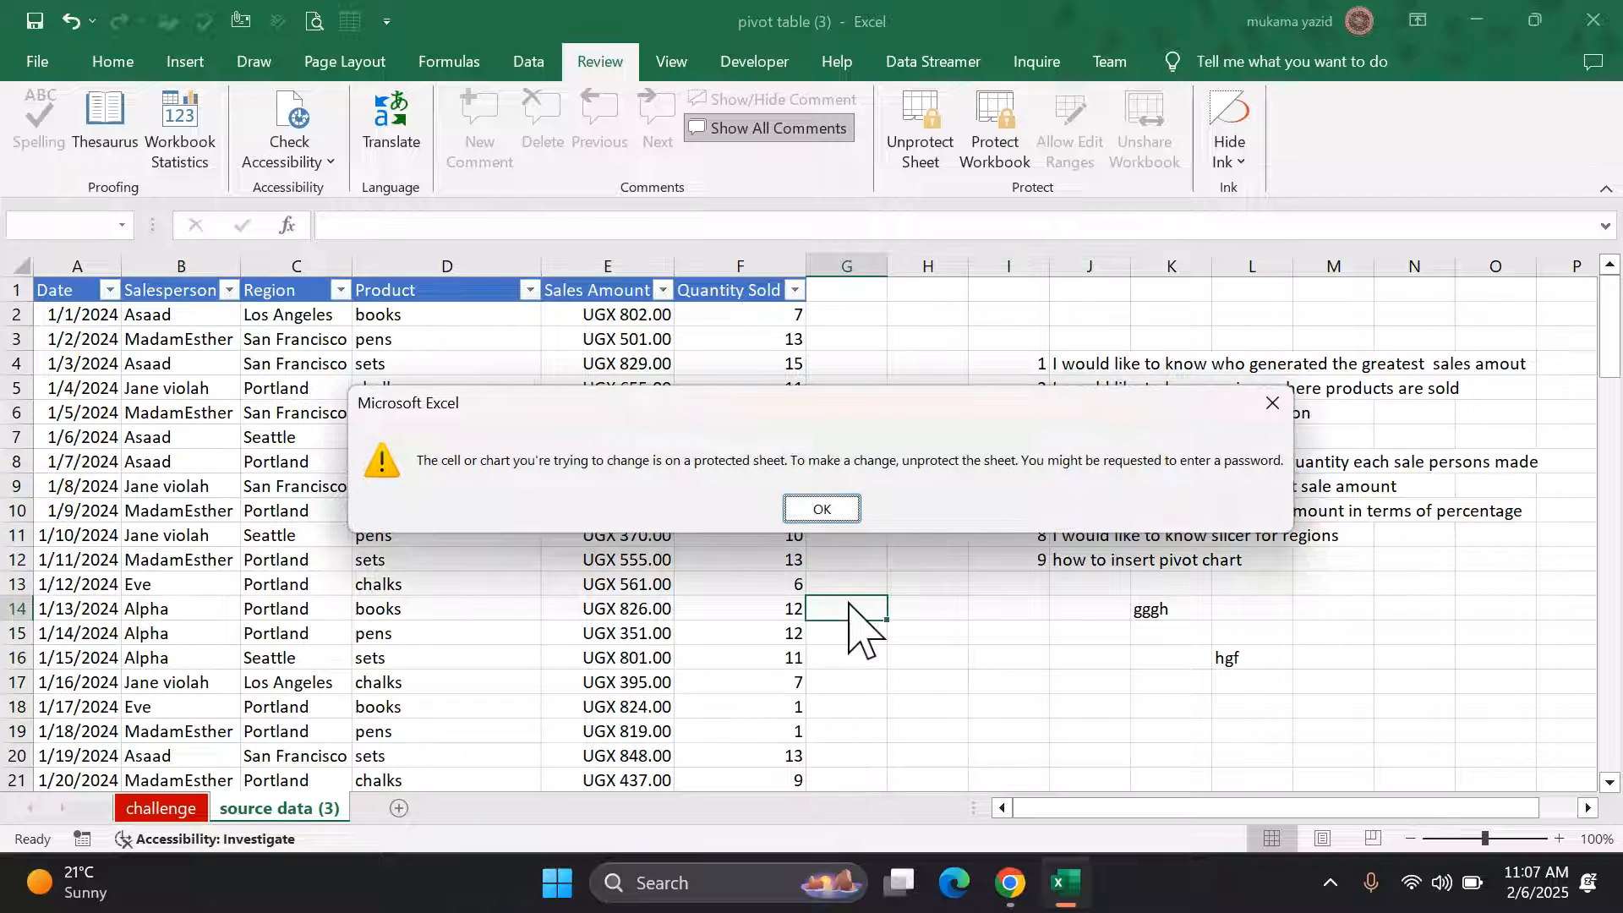
{"action": "left_click", "coordinate": [827, 514]}
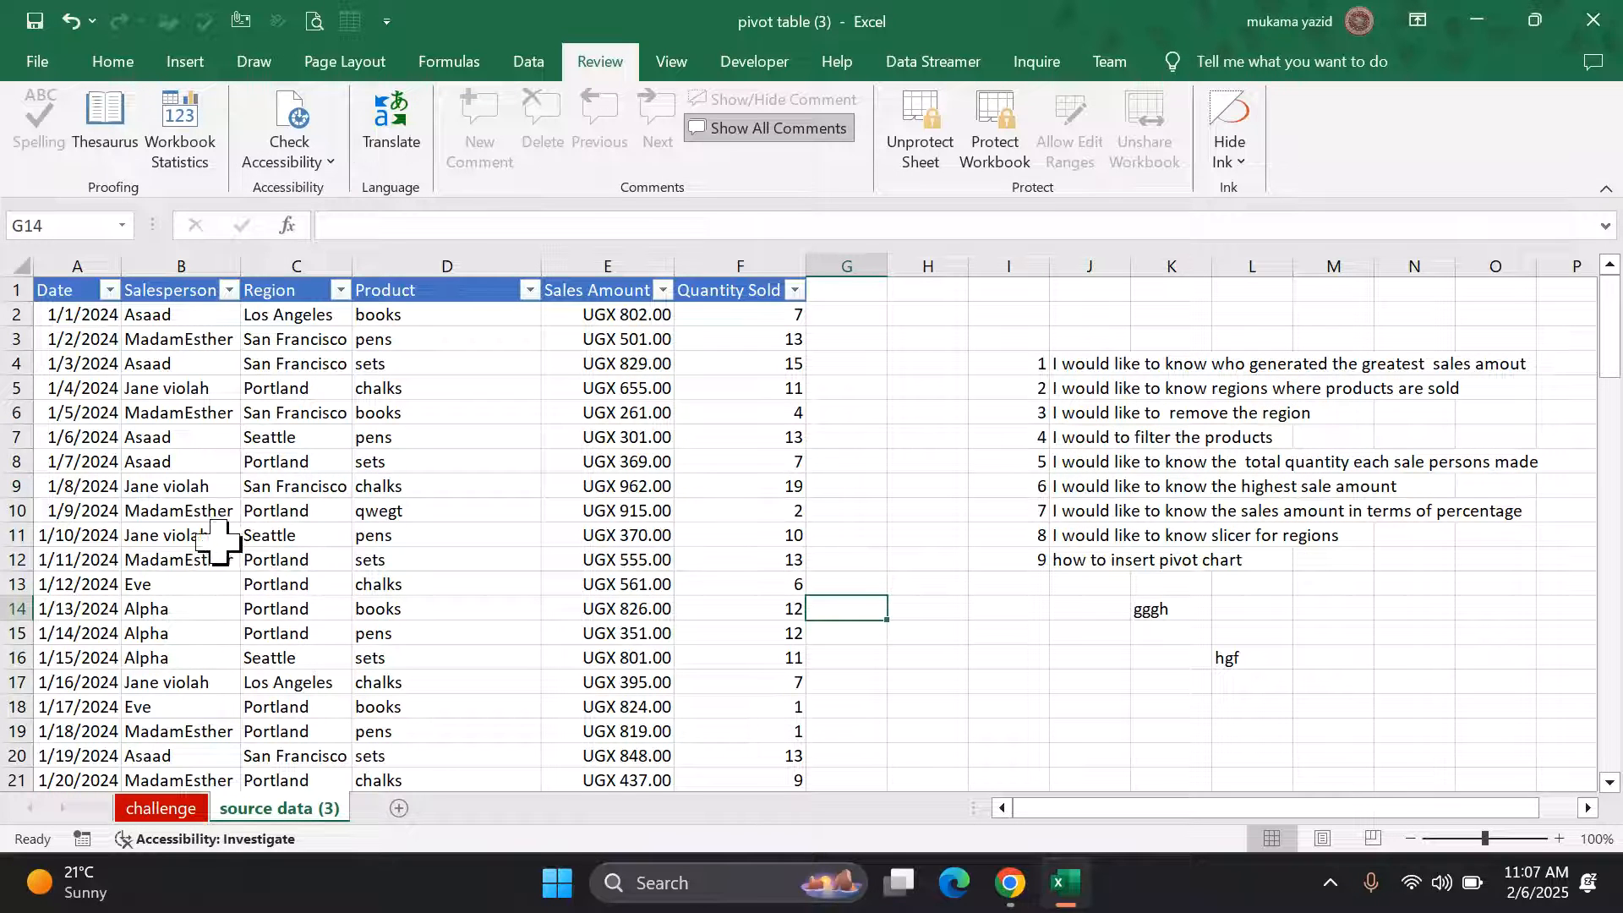
Step: Change the unlocked cells B9, C10 and D10 to stgt, hhh and hhff
{"action": "left_click", "coordinate": [224, 487]}
{"action": "type", "text": "stgt"}
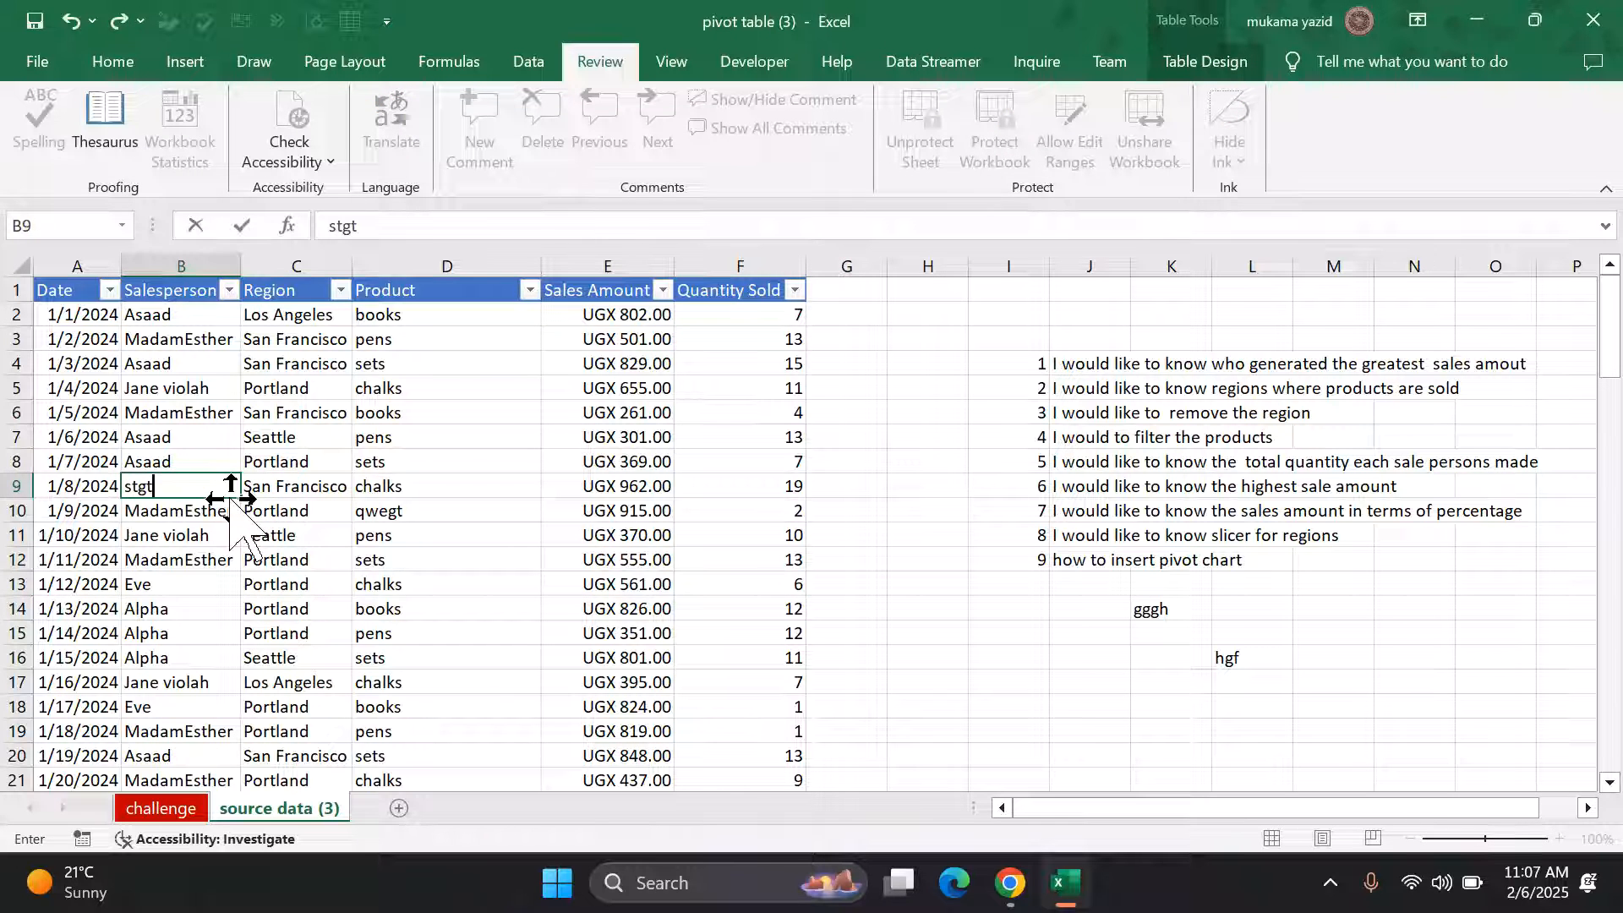
{"action": "left_click", "coordinate": [288, 511]}
{"action": "type", "text": "h"}
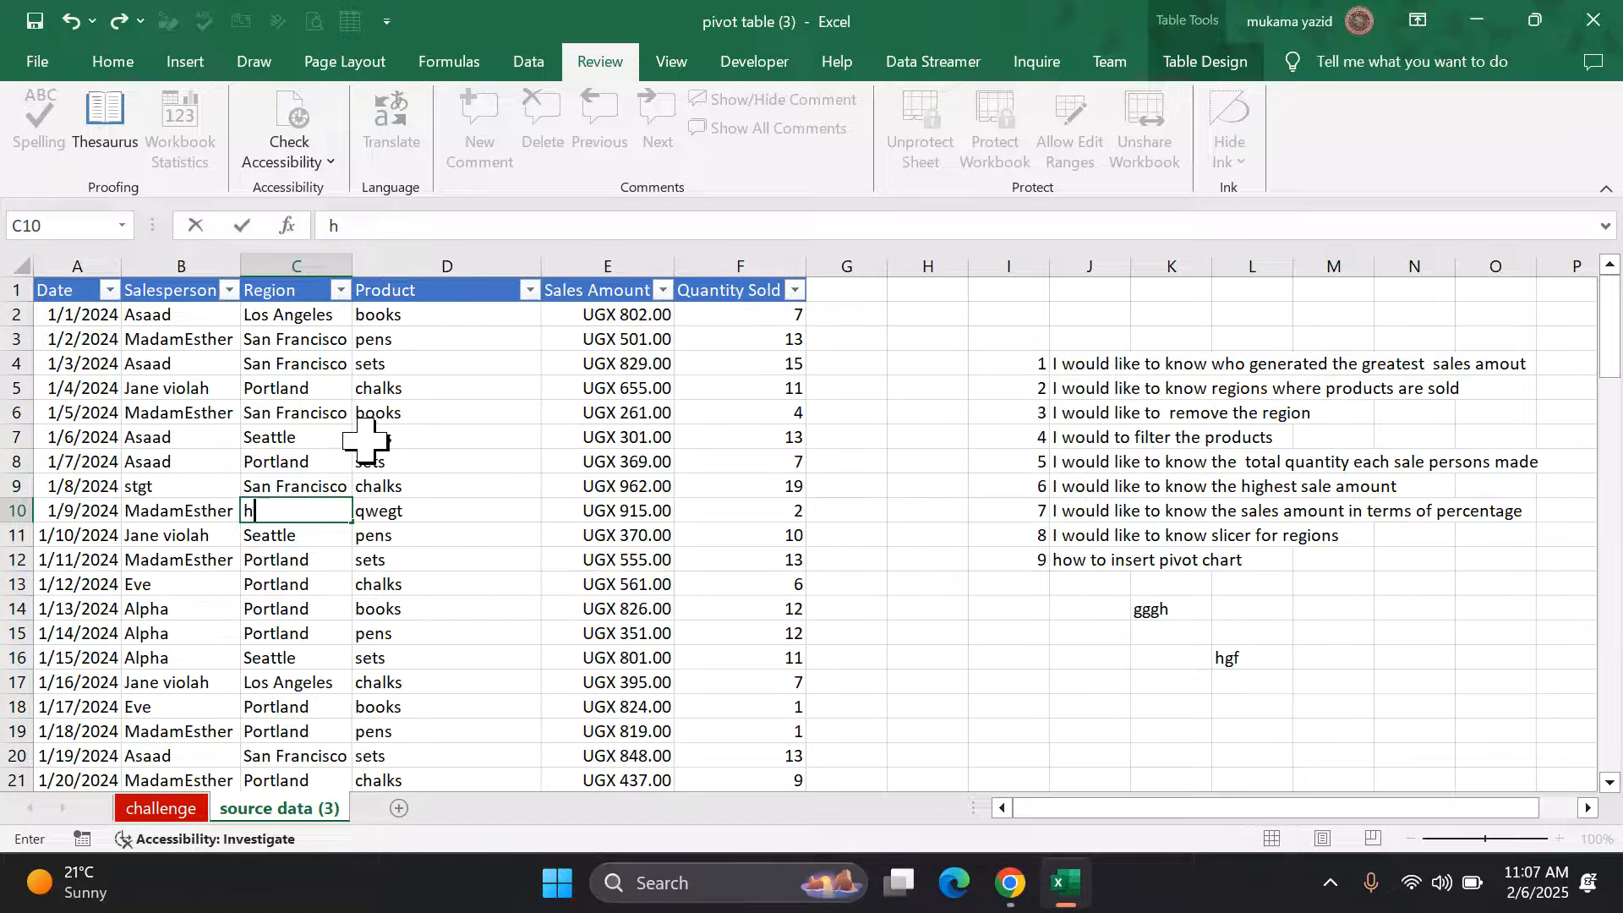
{"action": "type", "text": "hh"}
{"action": "left_click", "coordinate": [419, 533]}
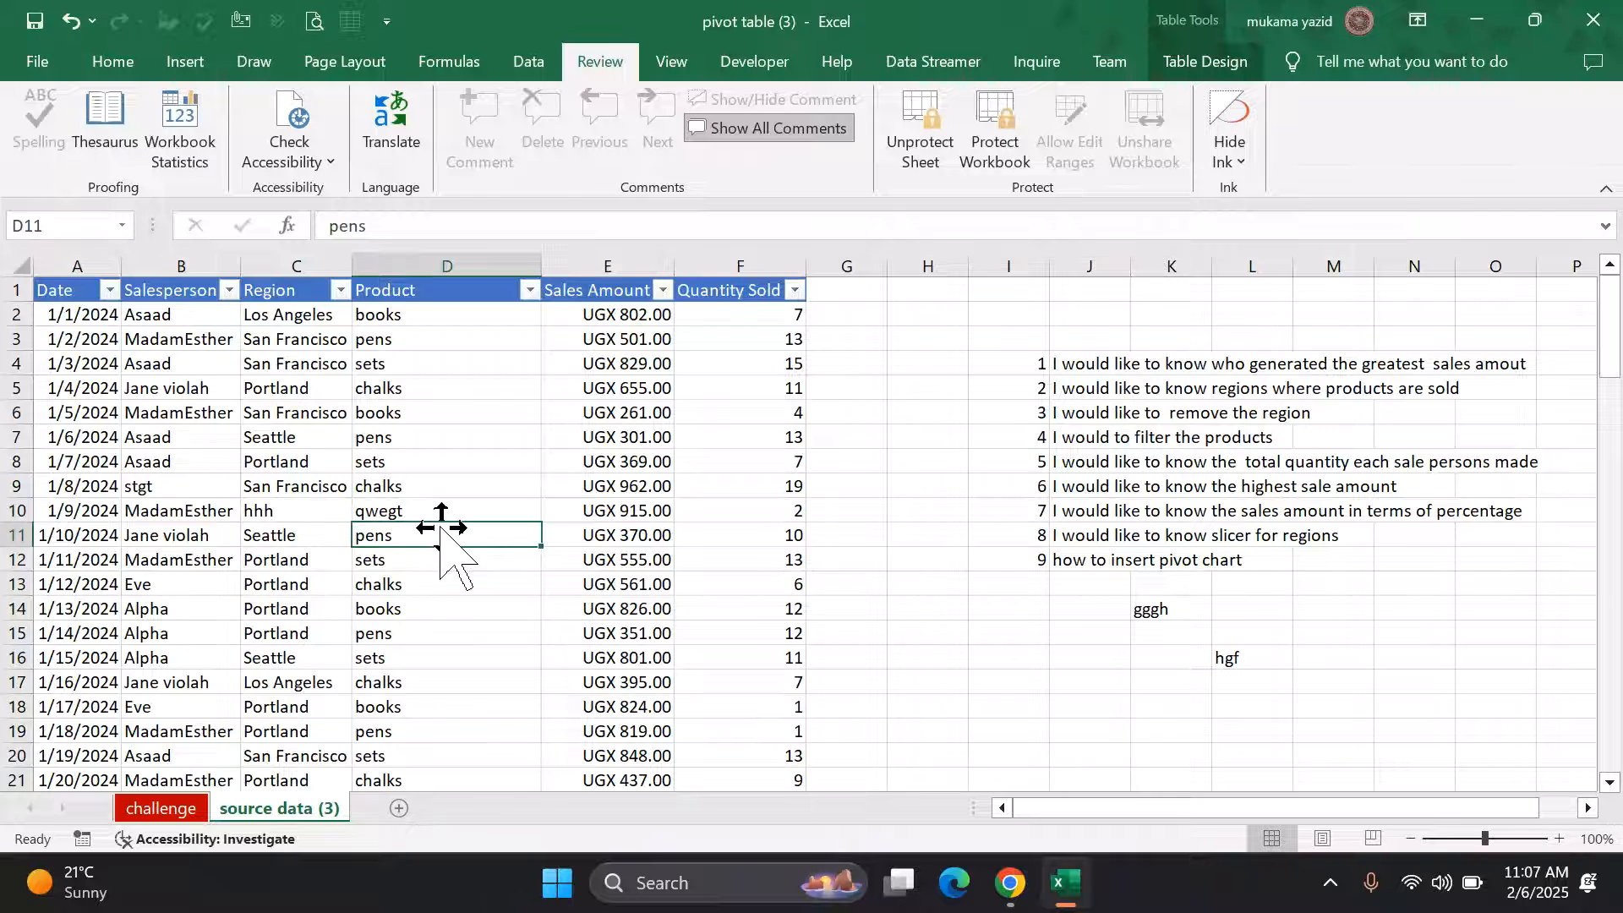
{"action": "left_click", "coordinate": [444, 512]}
{"action": "type", "text": "hhff"}
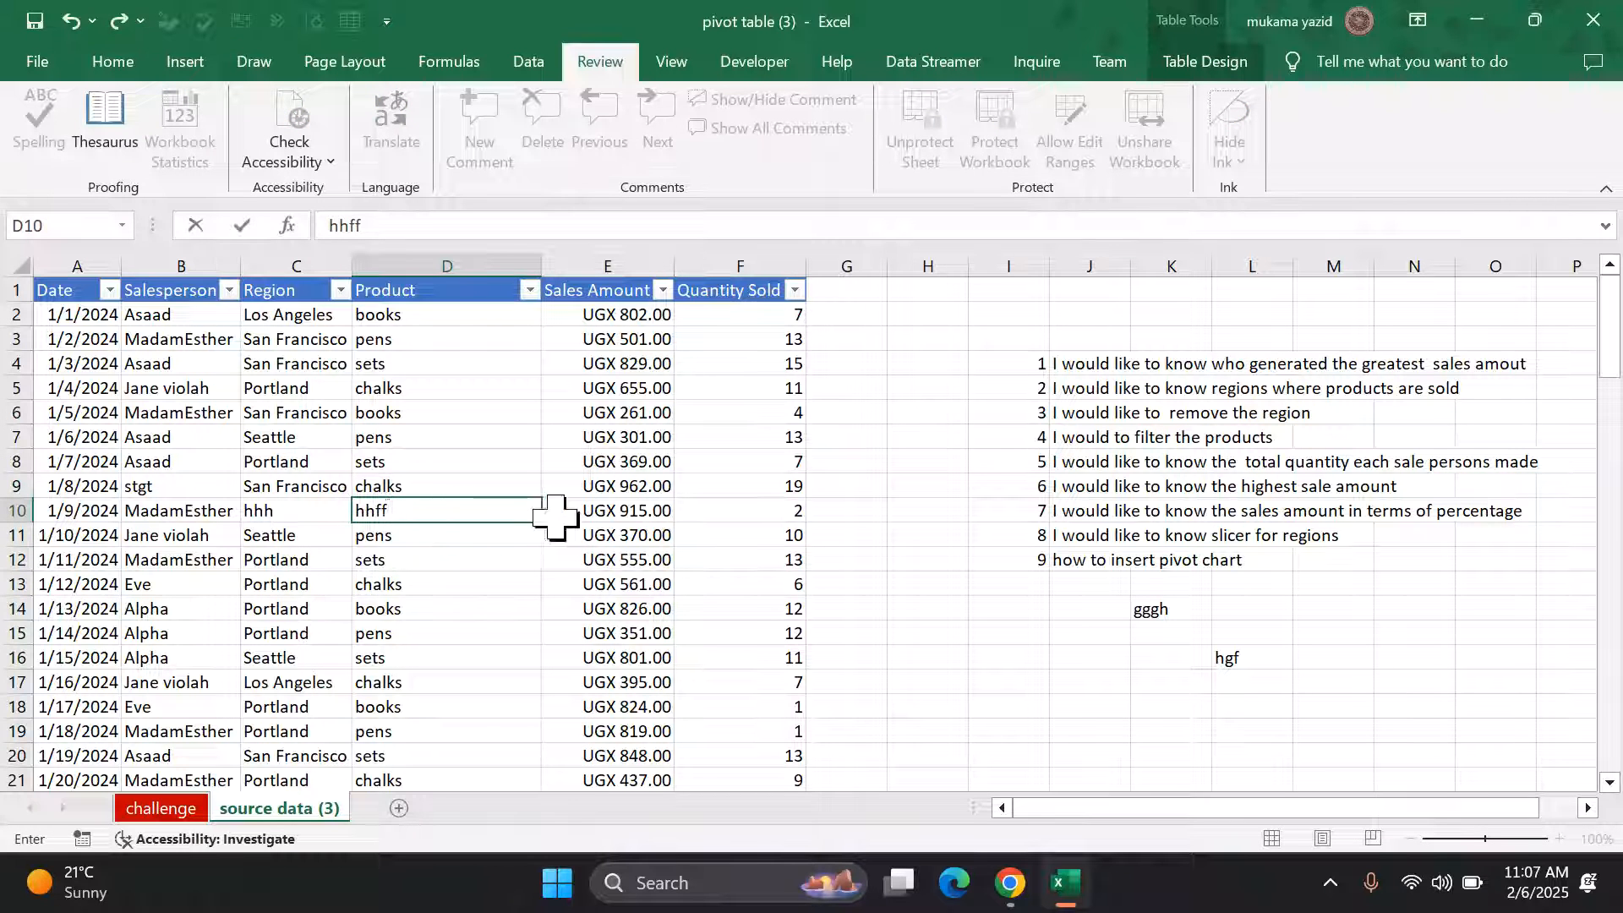
{"action": "left_click", "coordinate": [561, 514]}
Step: Confirm E10, F10, A9 and M14 reject edits, dismissing each protected-sheet warning
{"action": "key", "text": "h"}
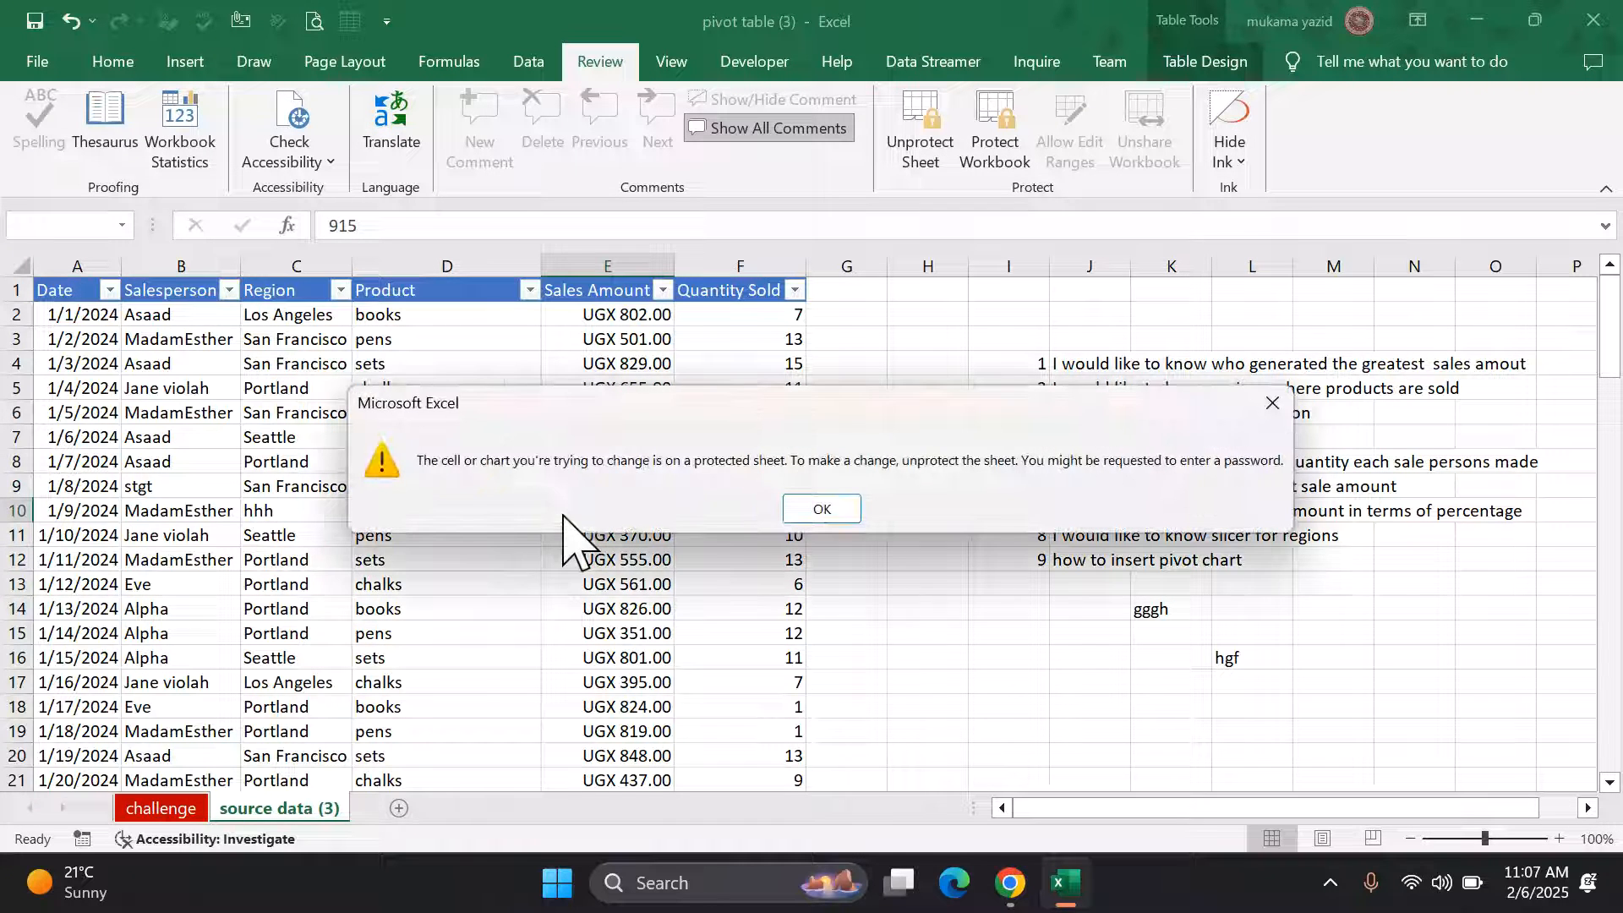
{"action": "left_click", "coordinate": [820, 511]}
{"action": "left_click", "coordinate": [775, 517]}
{"action": "key", "text": "h"}
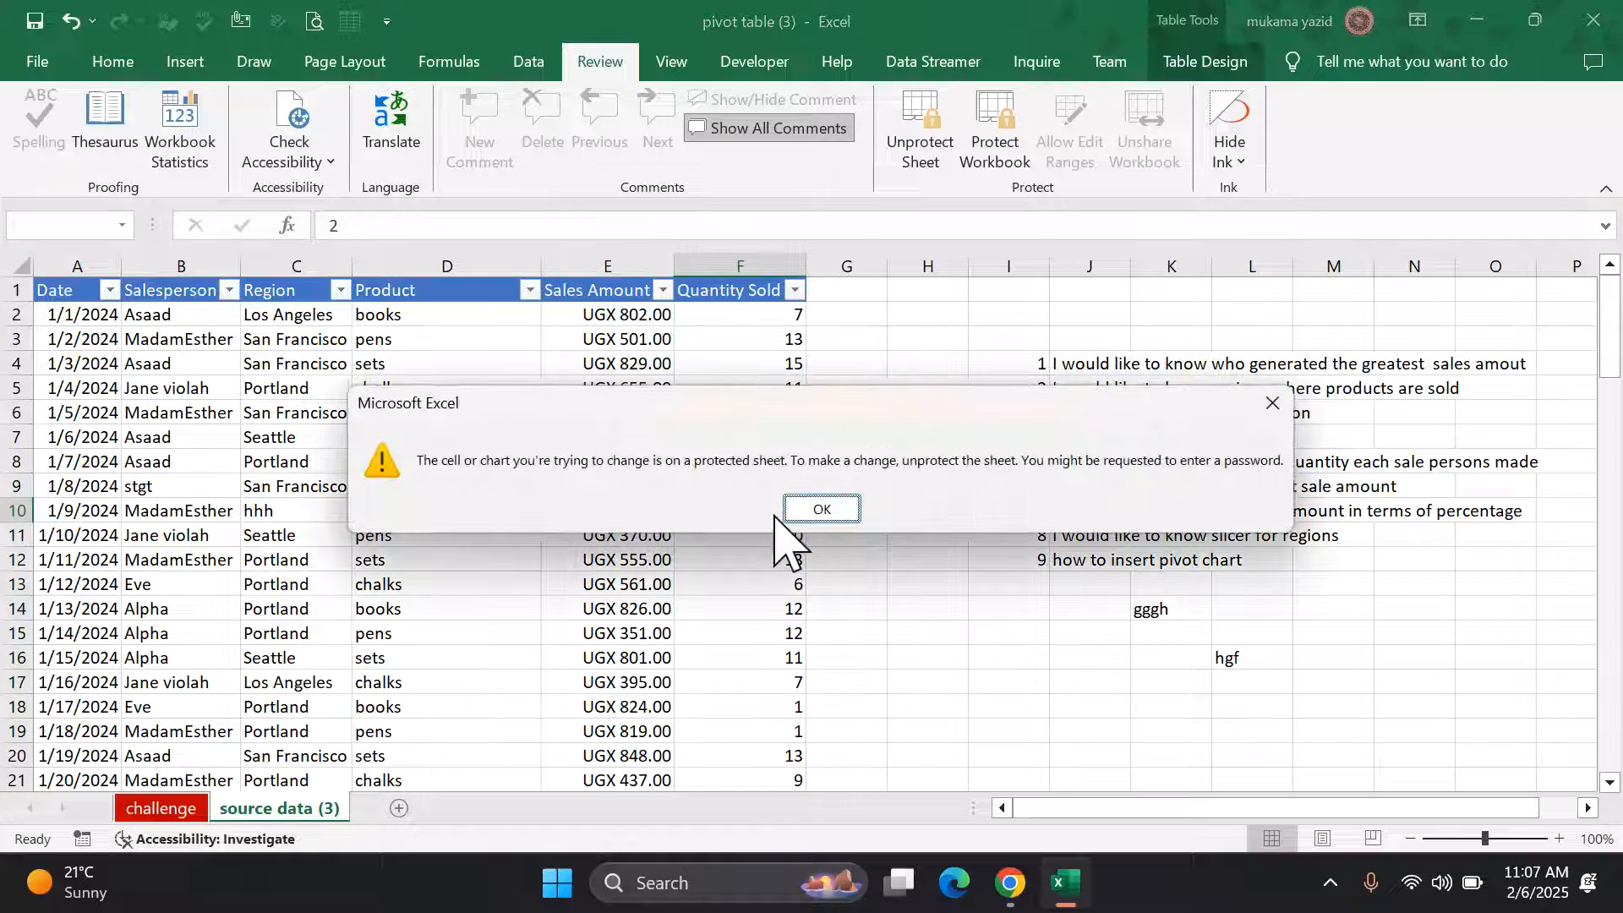
{"action": "left_click", "coordinate": [821, 510]}
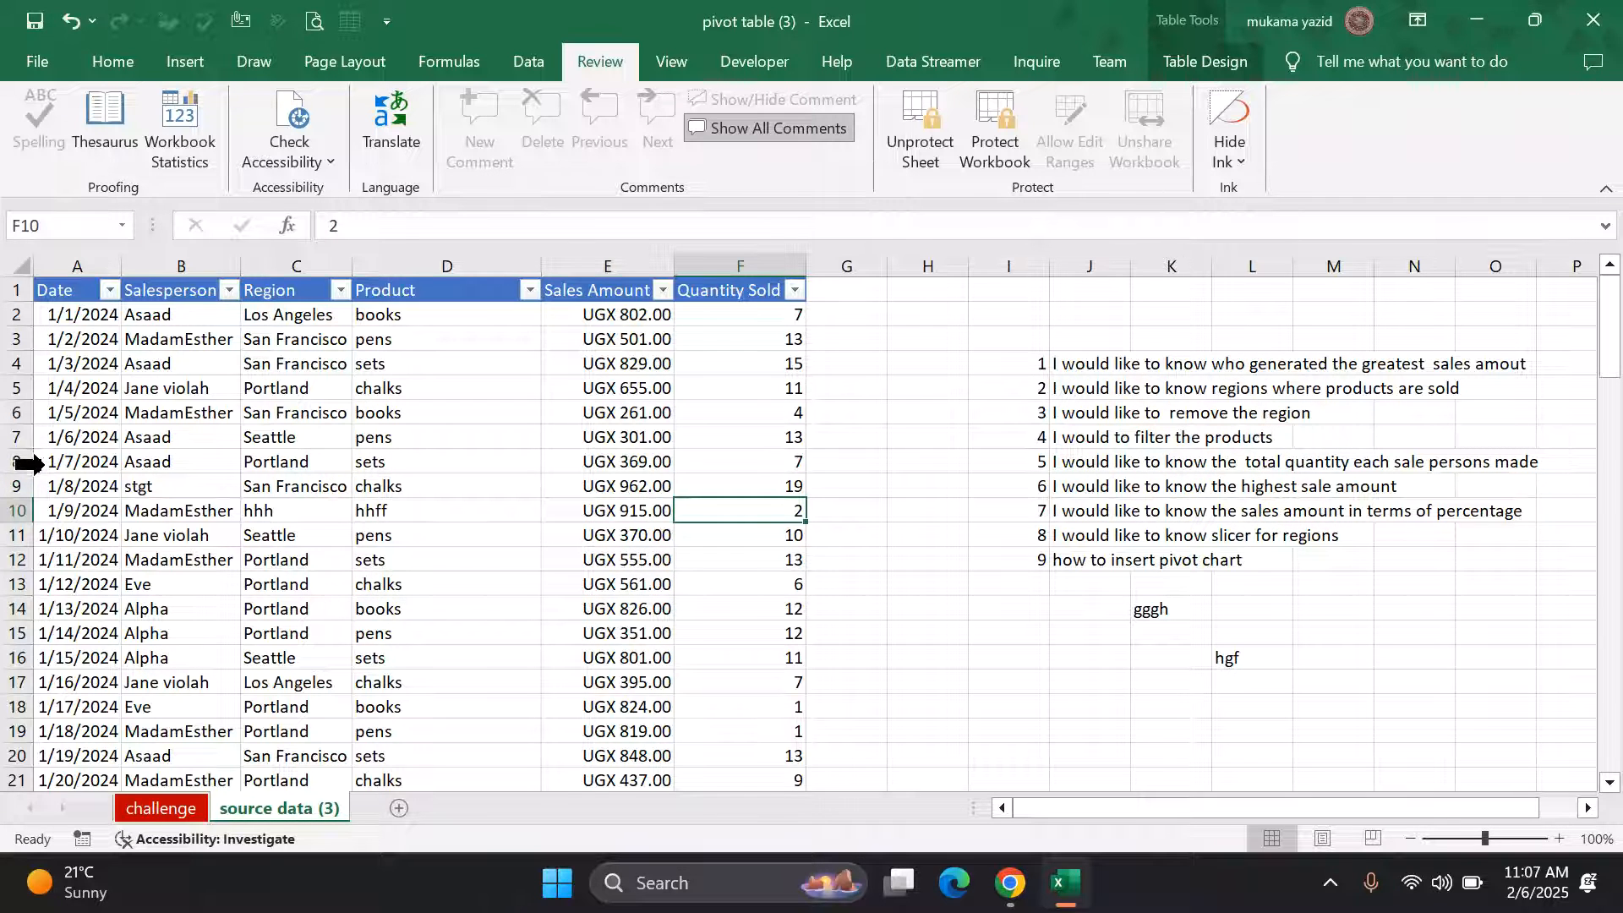
{"action": "left_click", "coordinate": [65, 484]}
{"action": "key", "text": "h"}
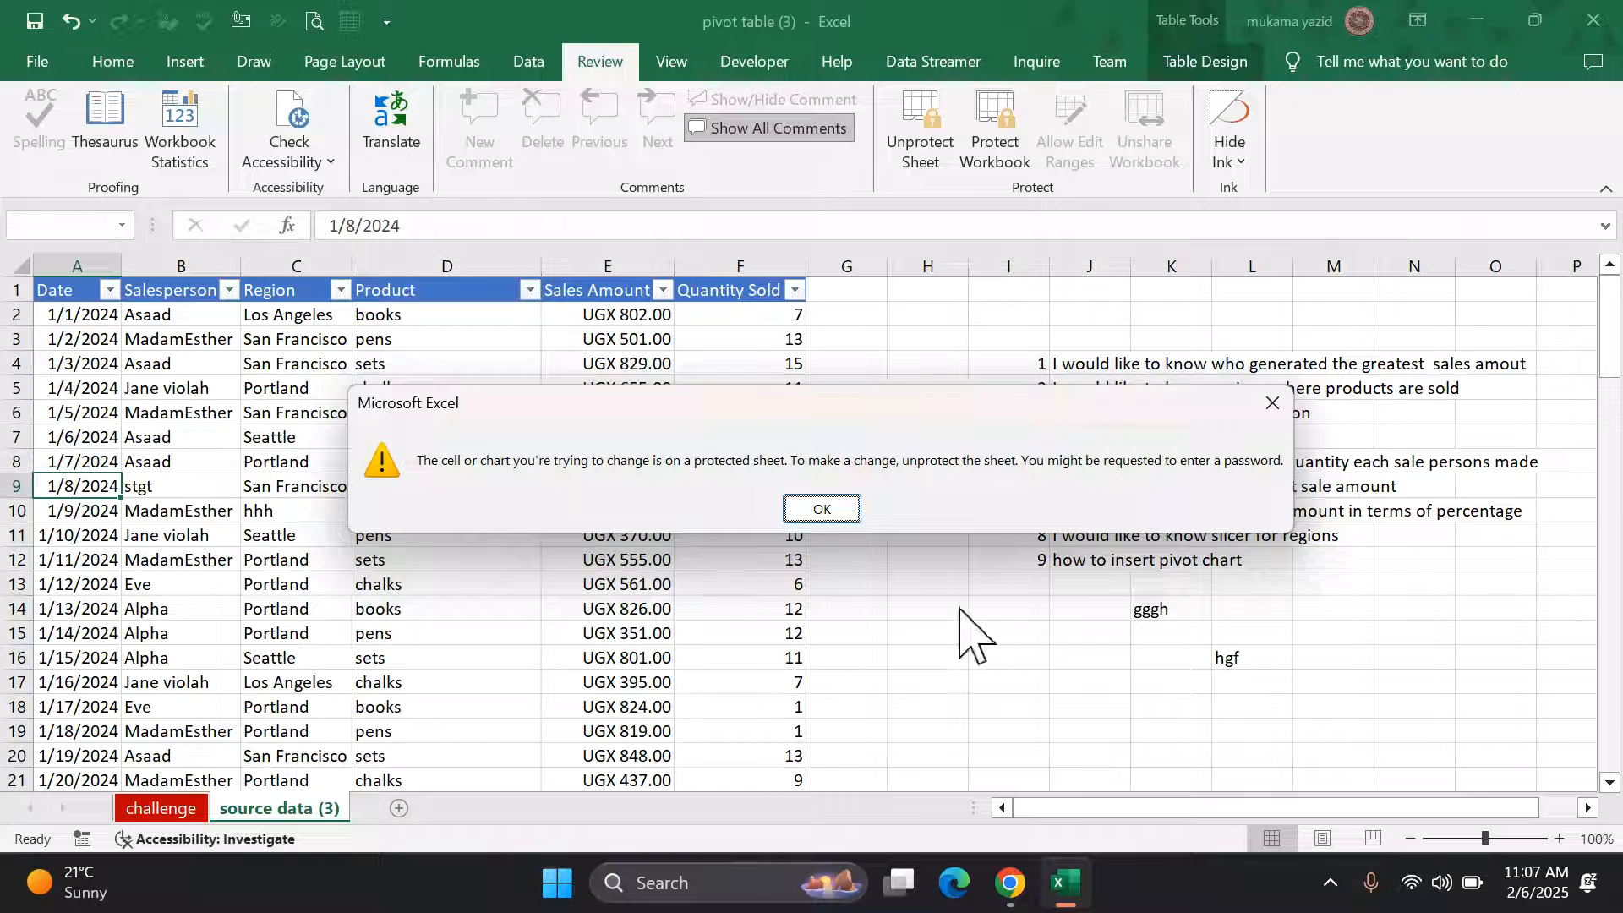
{"action": "left_click", "coordinate": [822, 509]}
{"action": "left_click", "coordinate": [1369, 605]}
{"action": "key", "text": "h"}
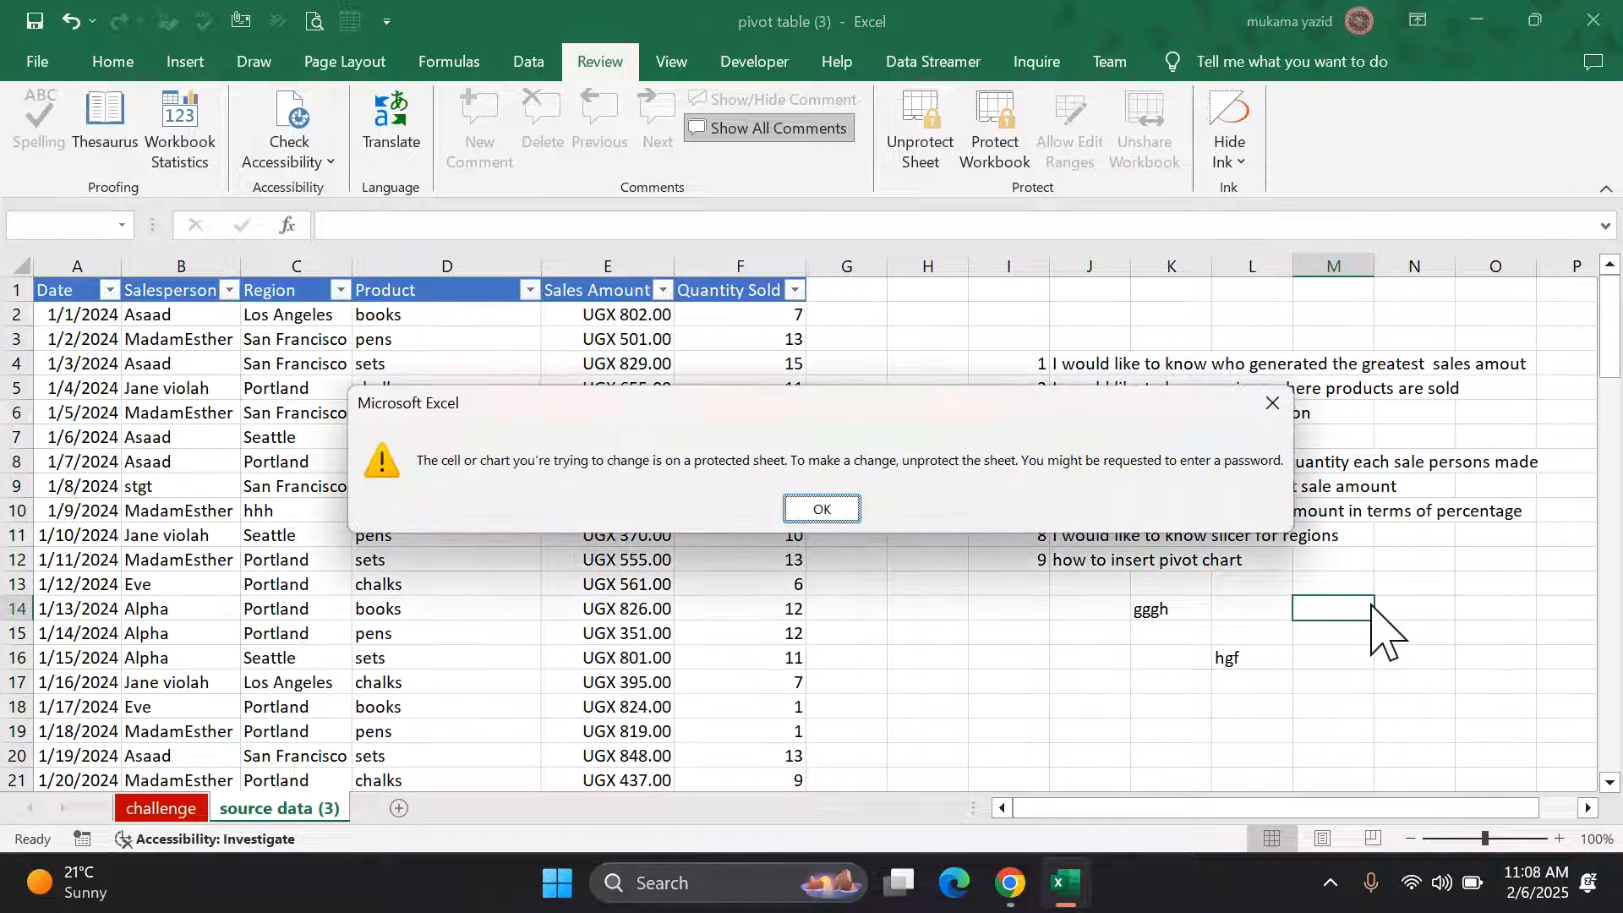
{"action": "left_click", "coordinate": [821, 509]}
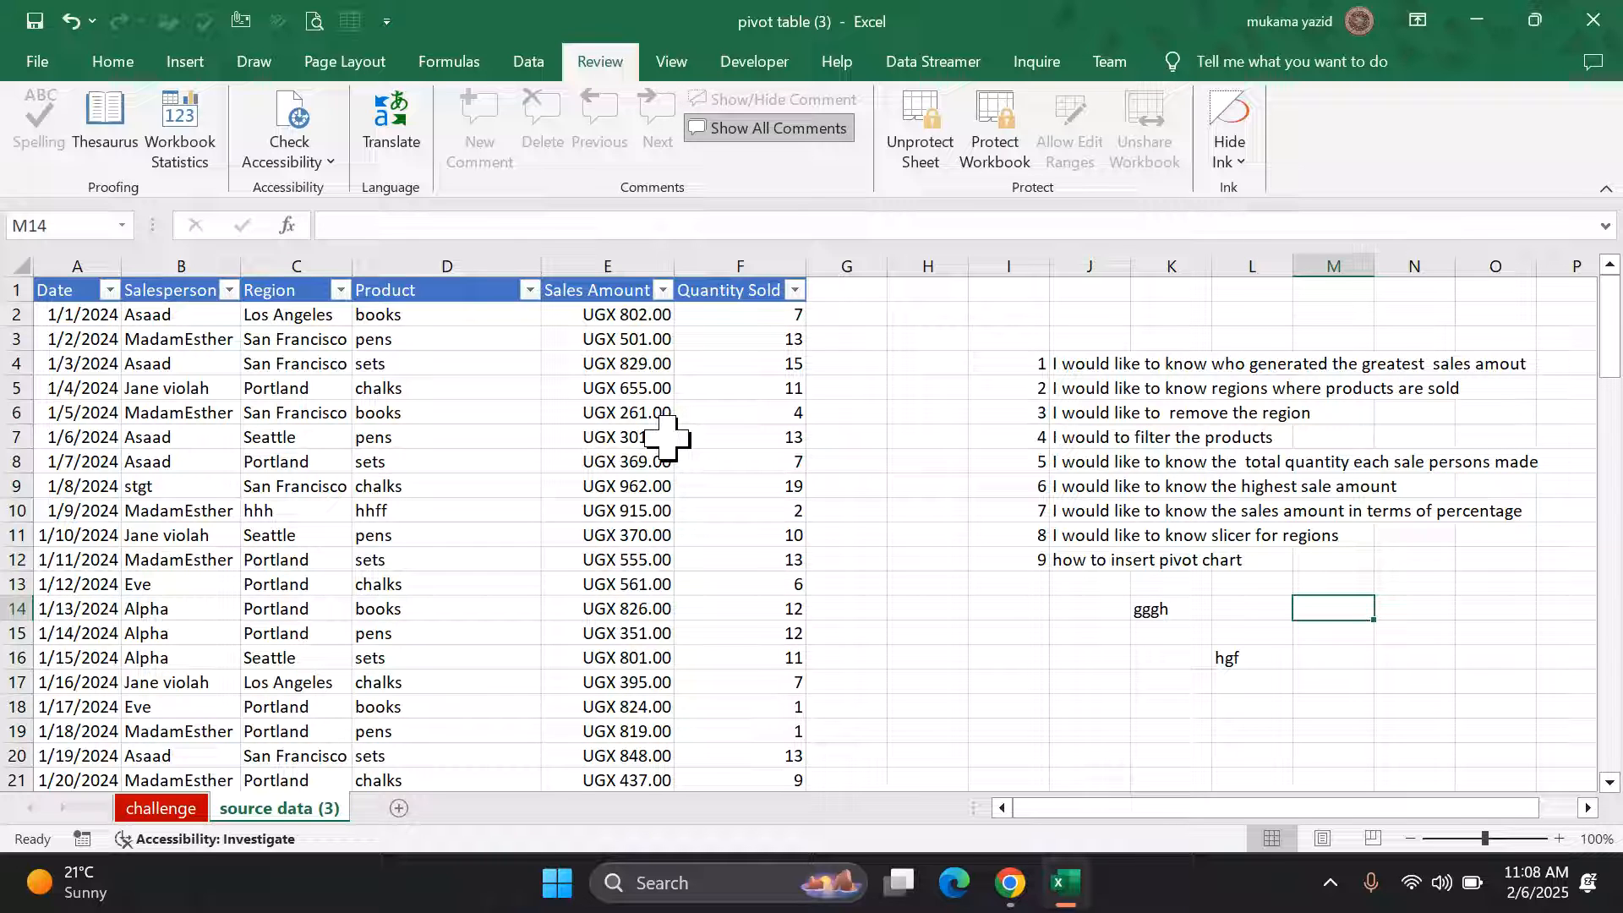
Step: Unprotect the source data (3) sheet with its password and verify E11 remains Locked
{"action": "left_click", "coordinate": [940, 142]}
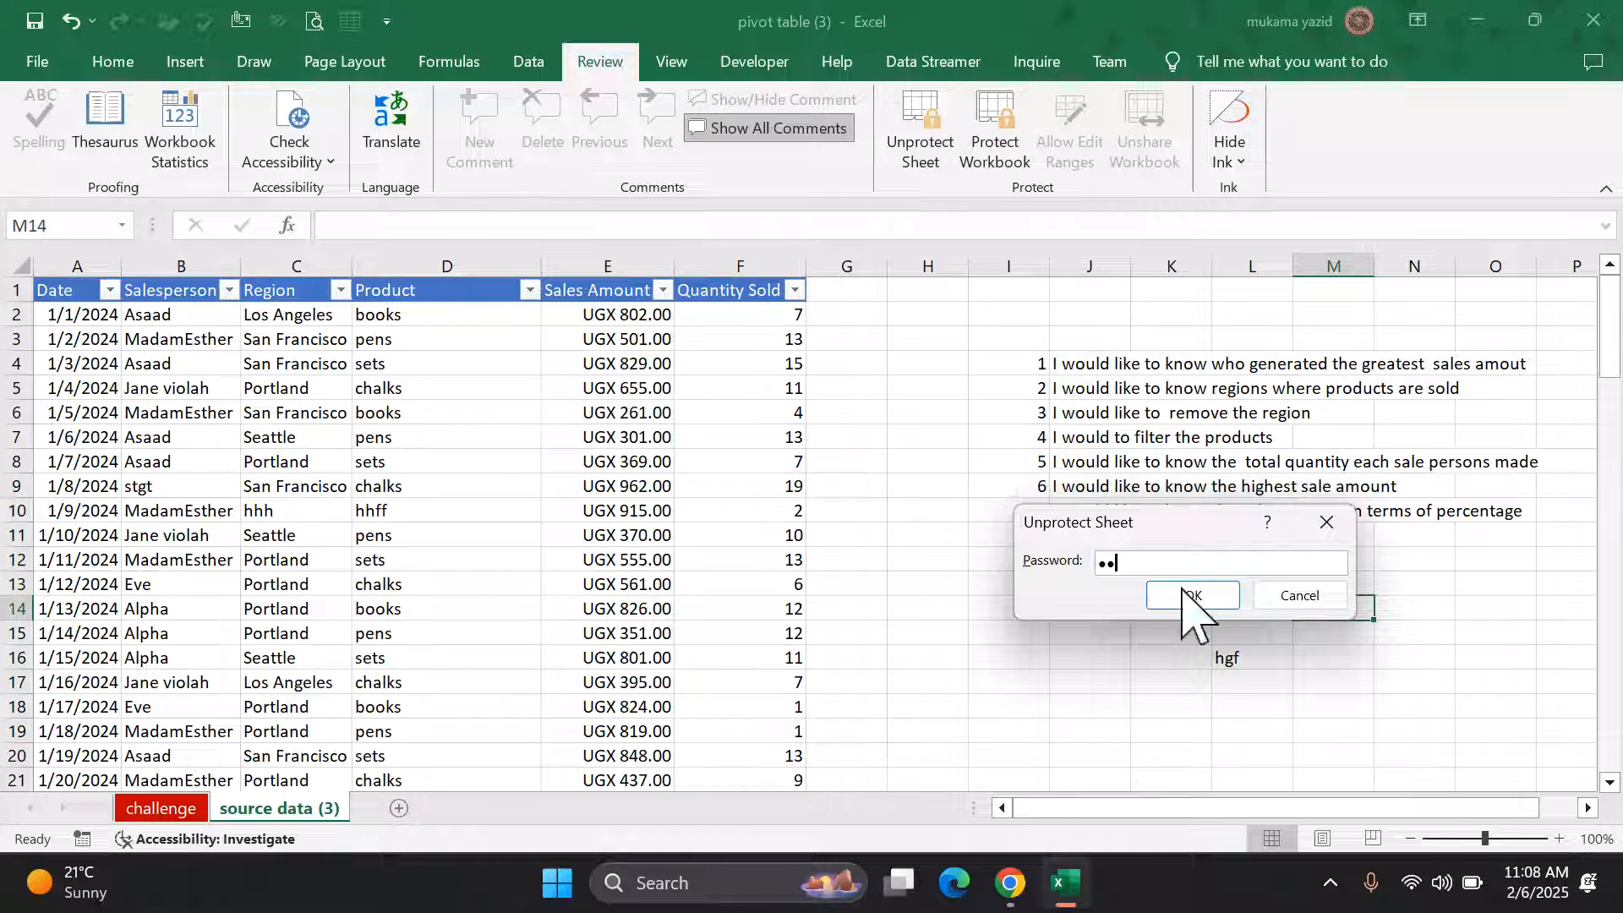
{"action": "left_click", "coordinate": [1193, 597]}
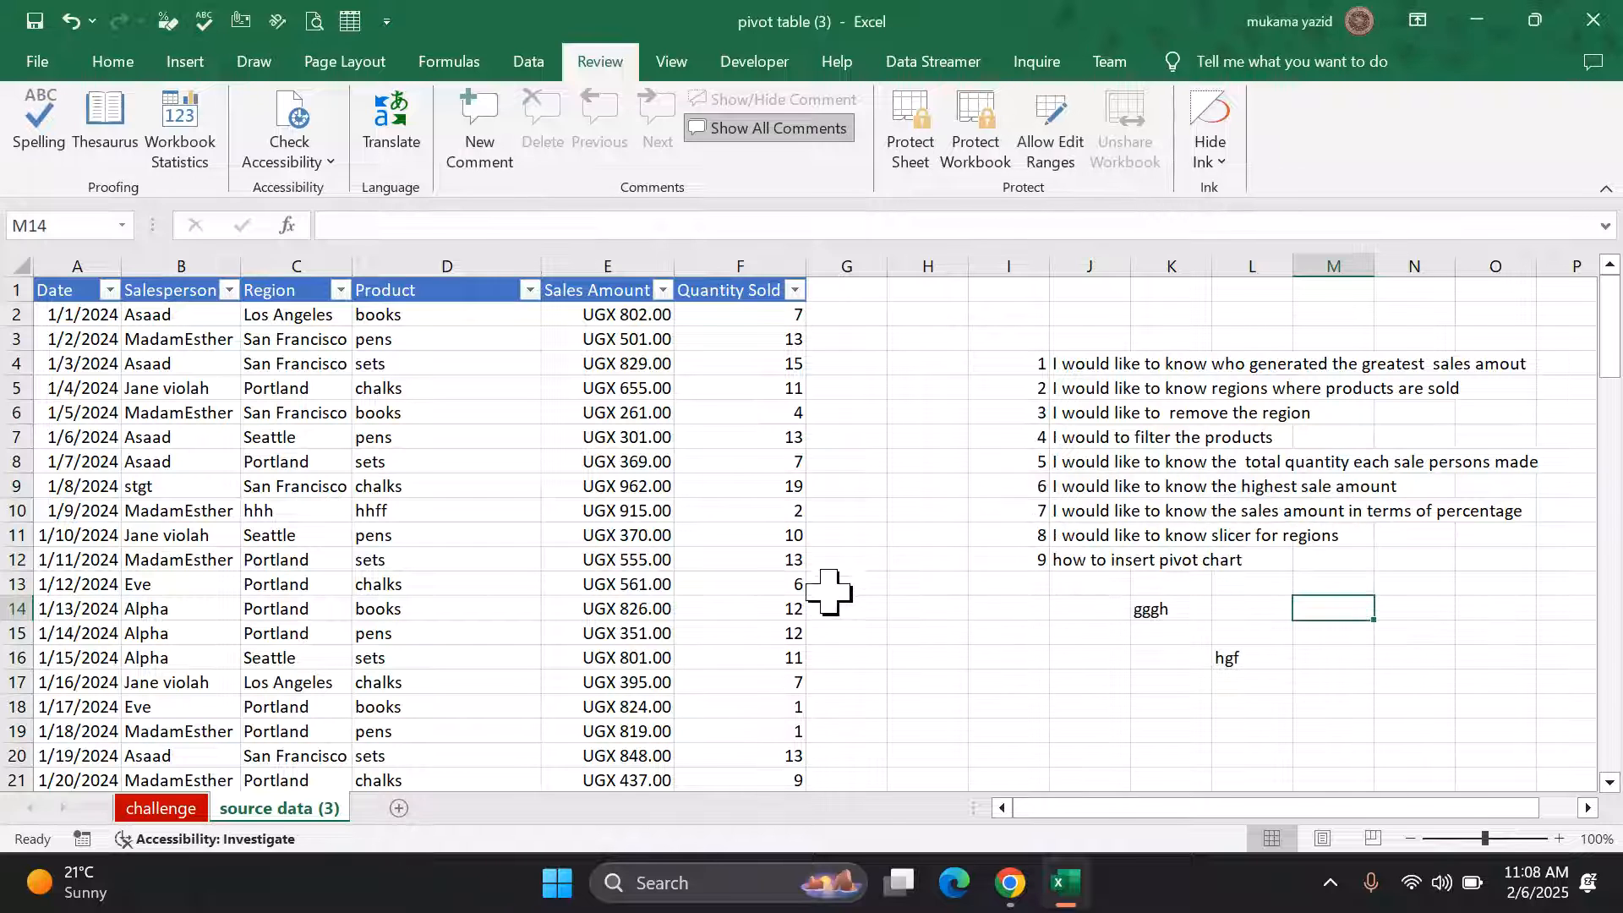
{"action": "right_click", "coordinate": [601, 536]}
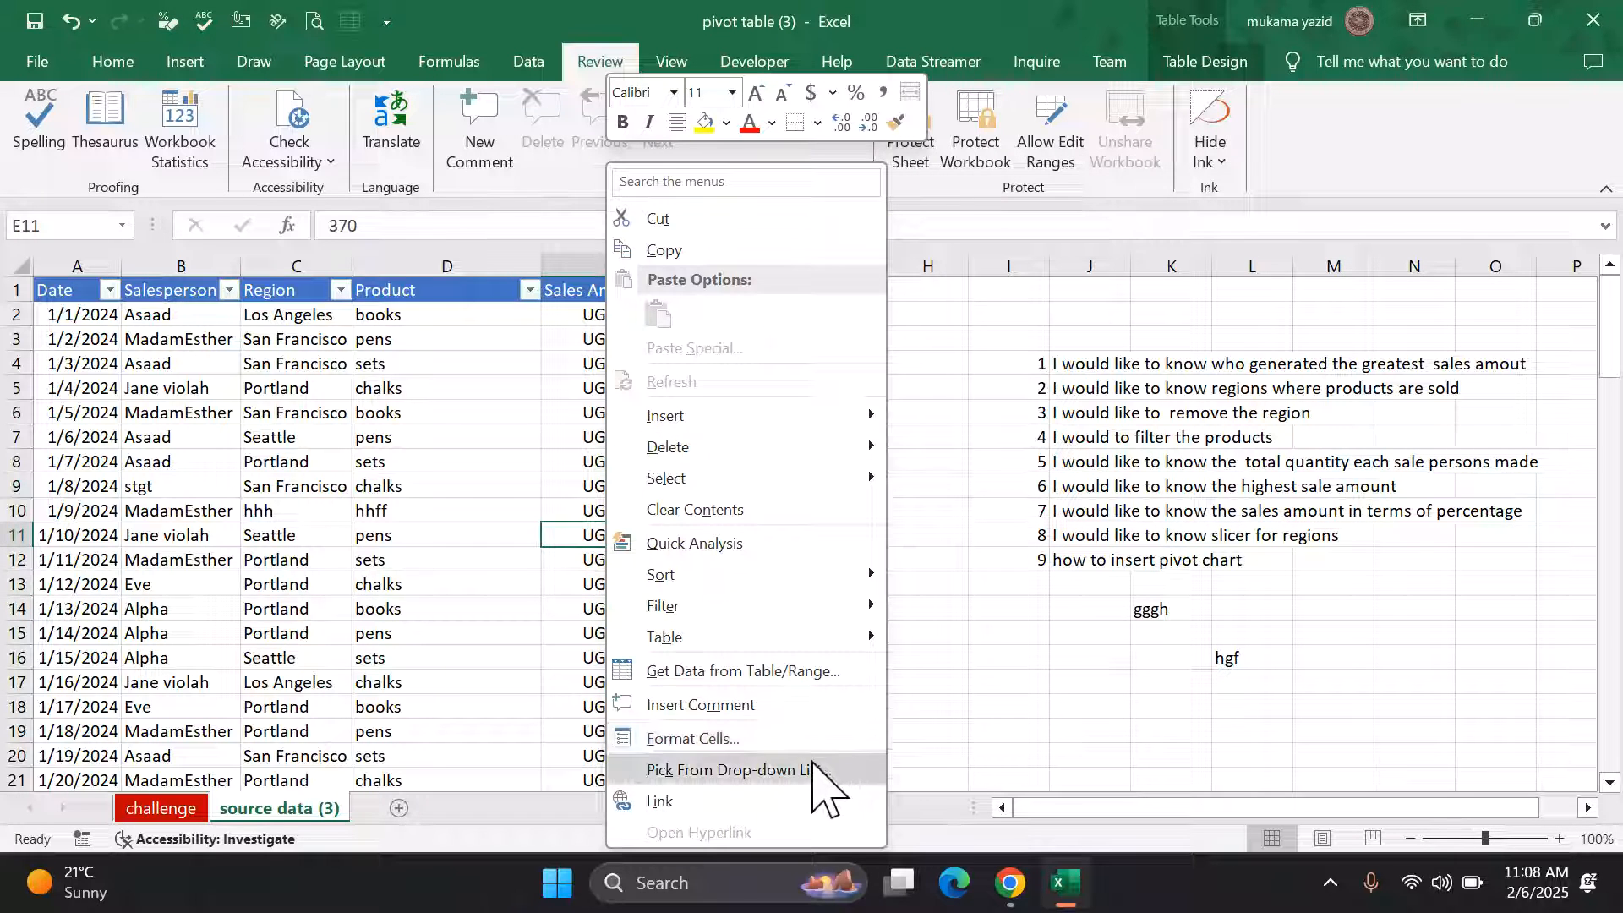
{"action": "left_click", "coordinate": [802, 738]}
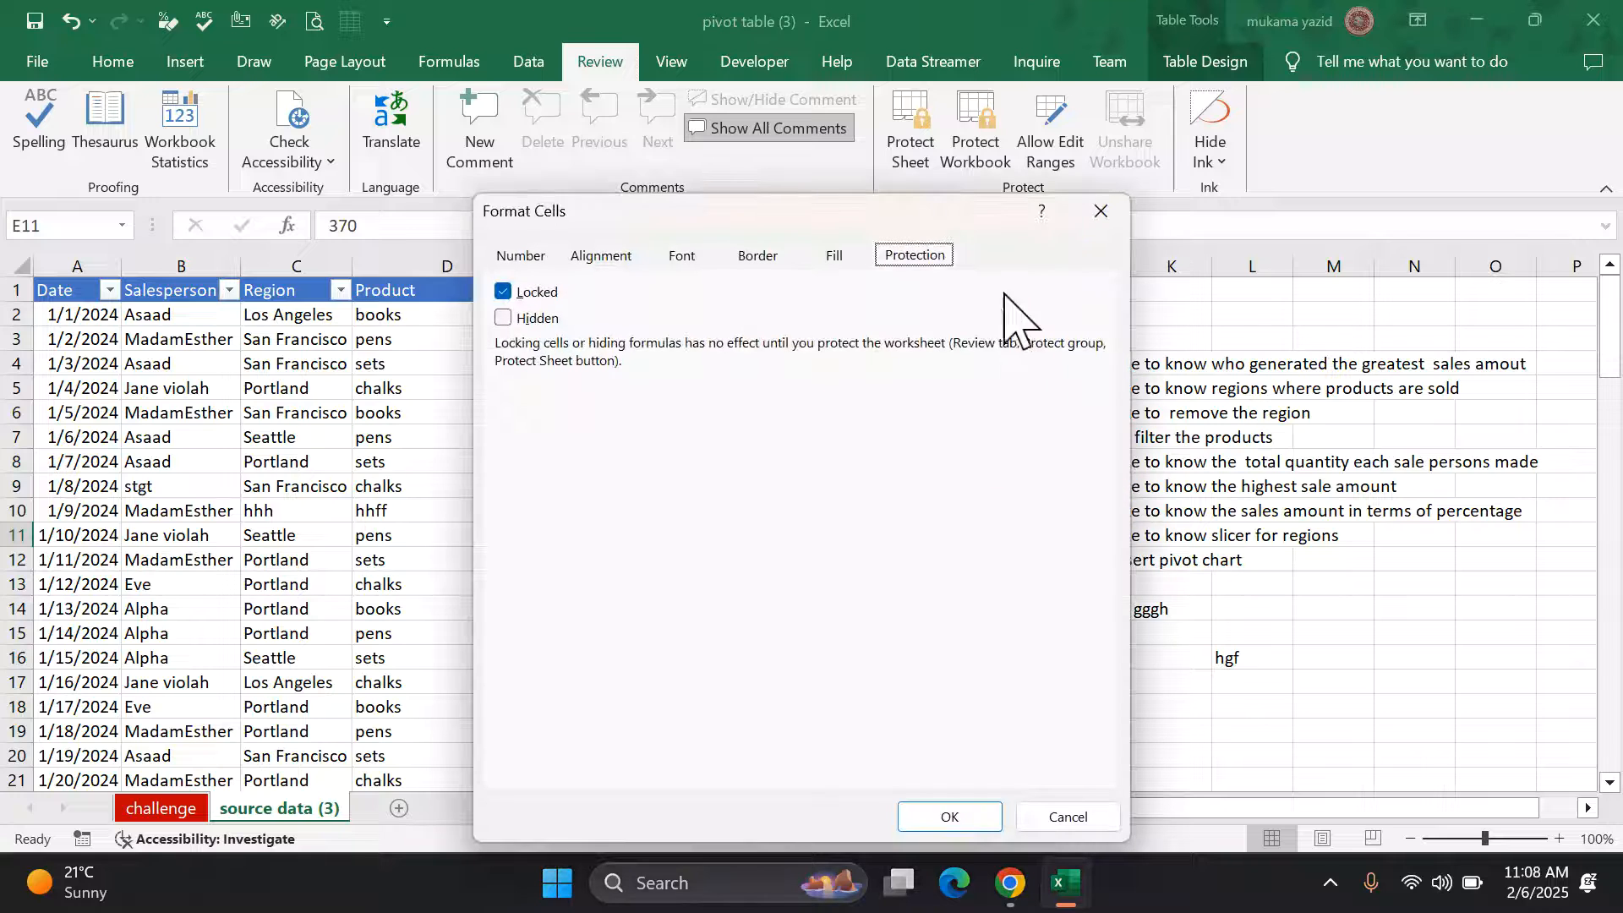
{"action": "left_click", "coordinate": [950, 818]}
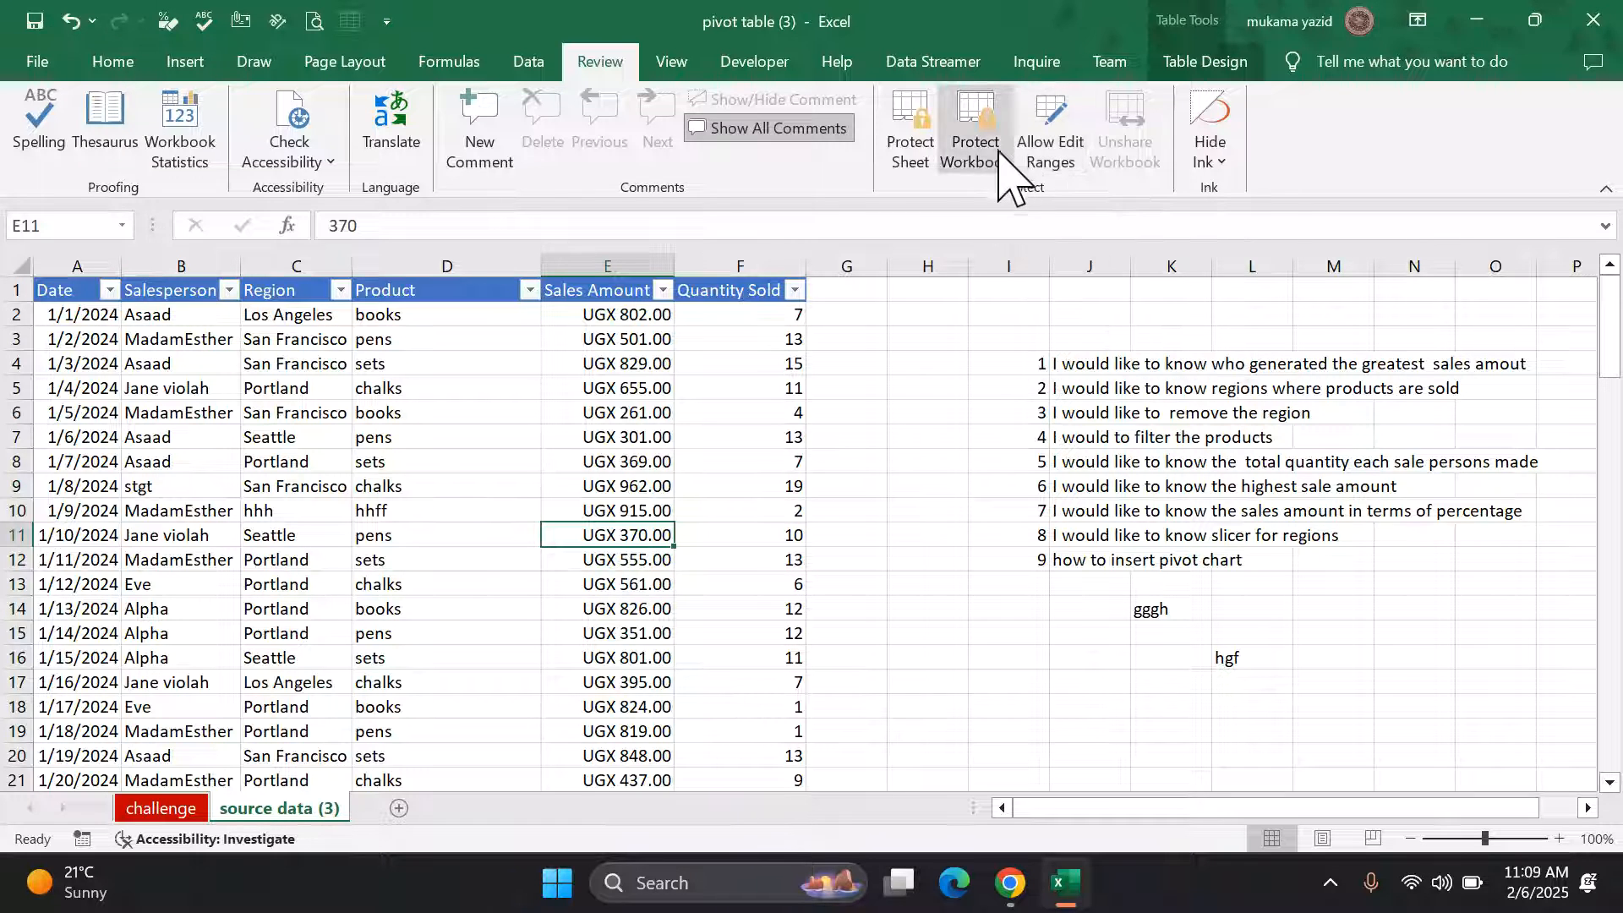
{"action": "left_click", "coordinate": [980, 135]}
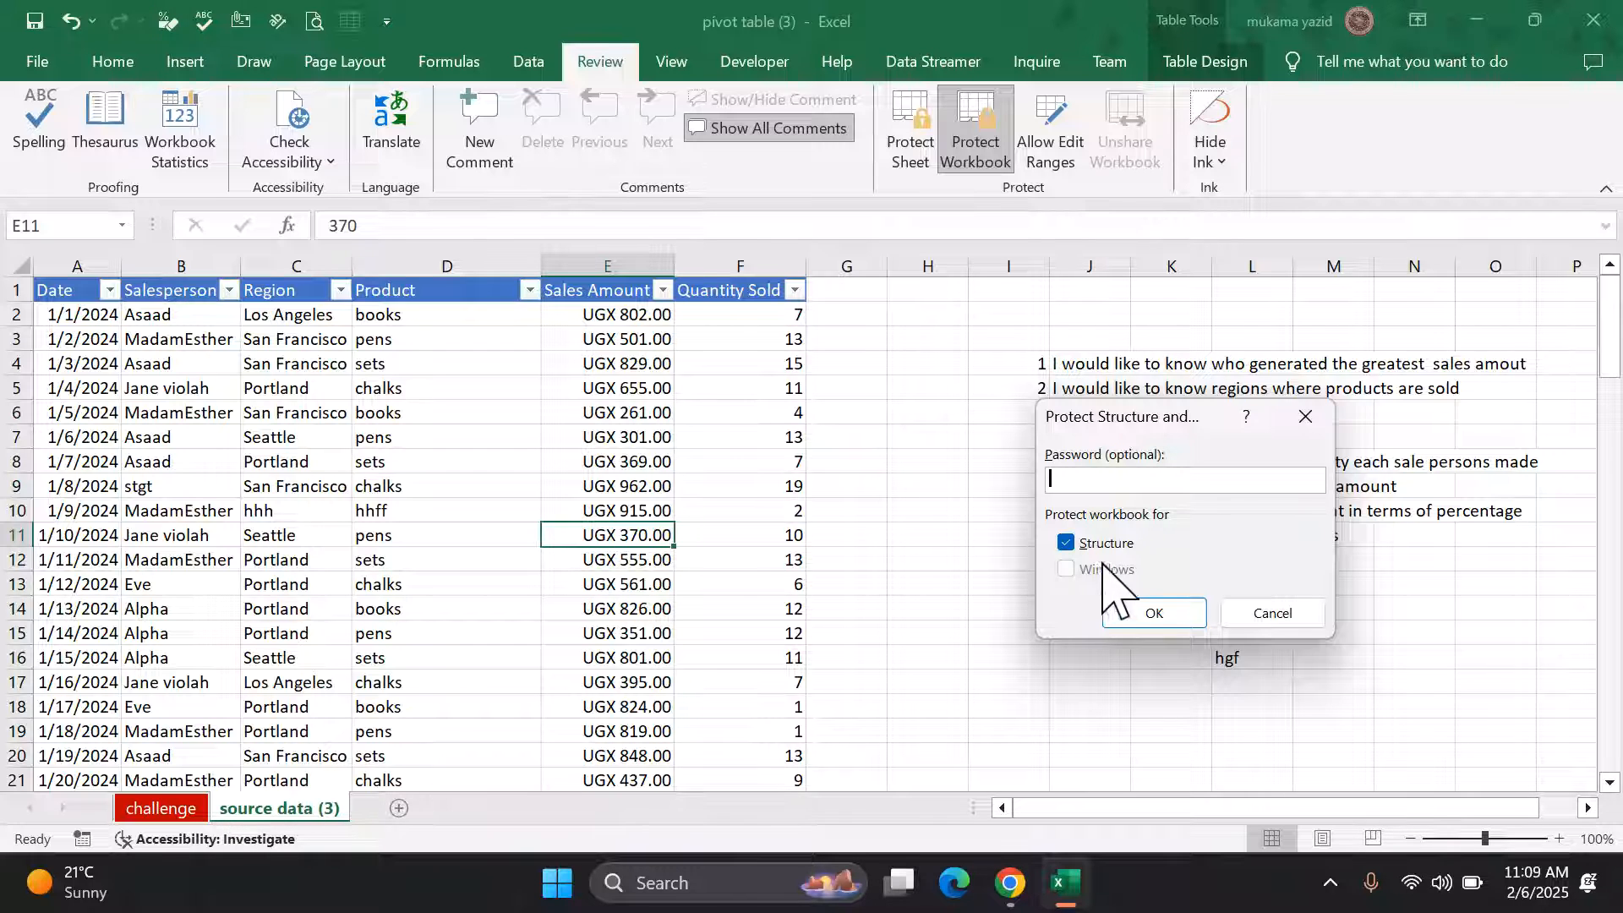
{"action": "left_click", "coordinate": [1268, 614]}
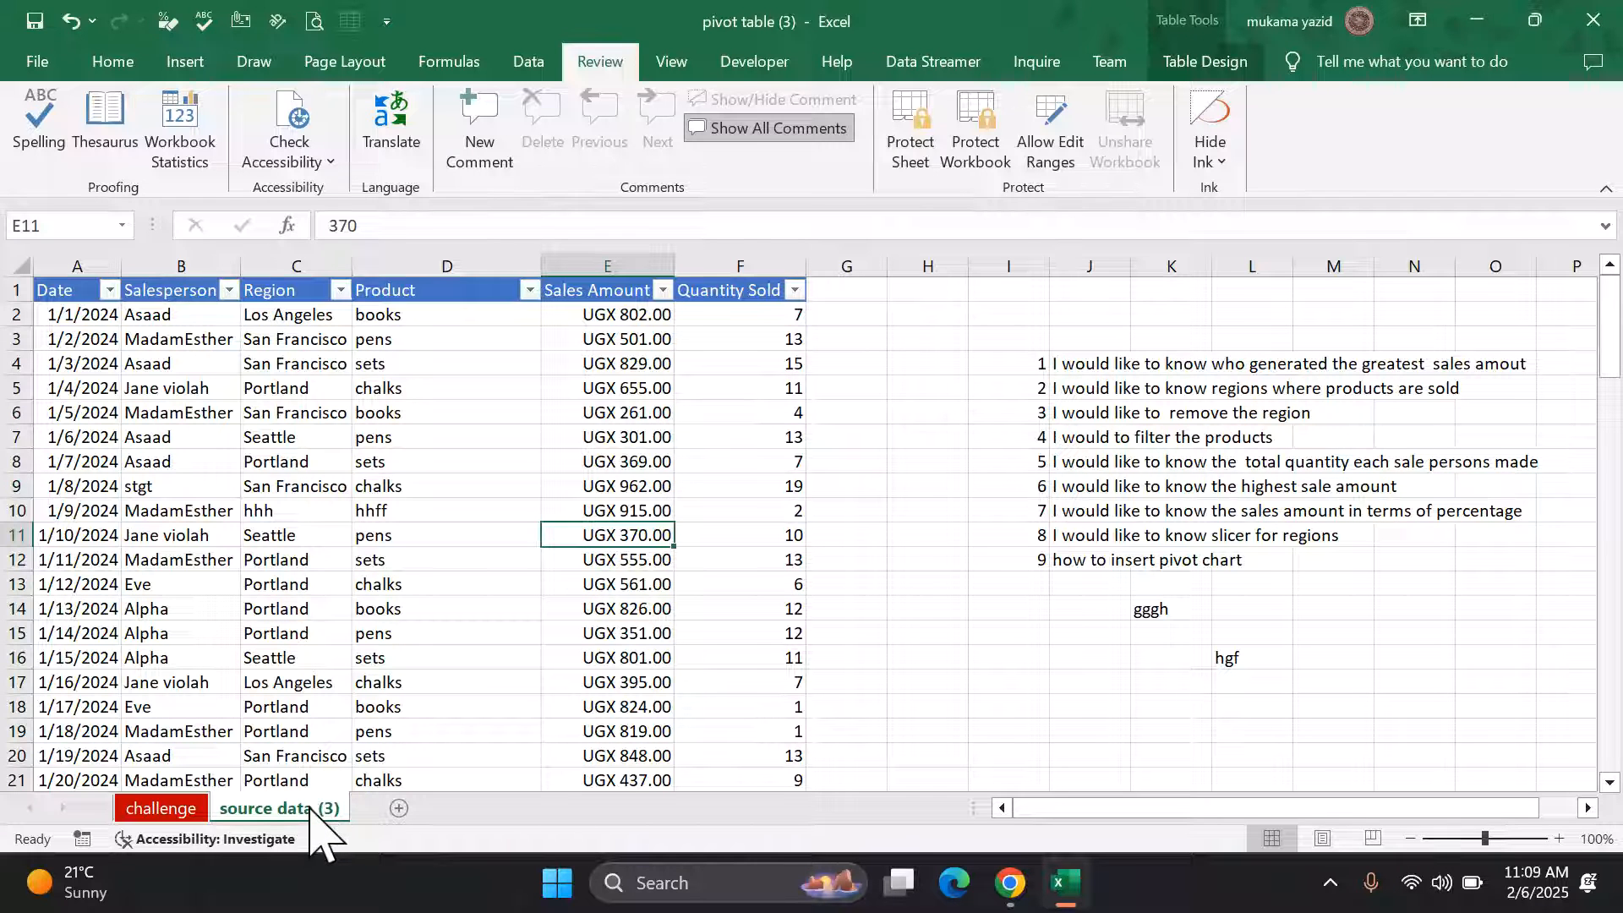
Step: Add two new worksheets, then delete Sheet2 so only Sheet1 remains
{"action": "left_click", "coordinate": [399, 809]}
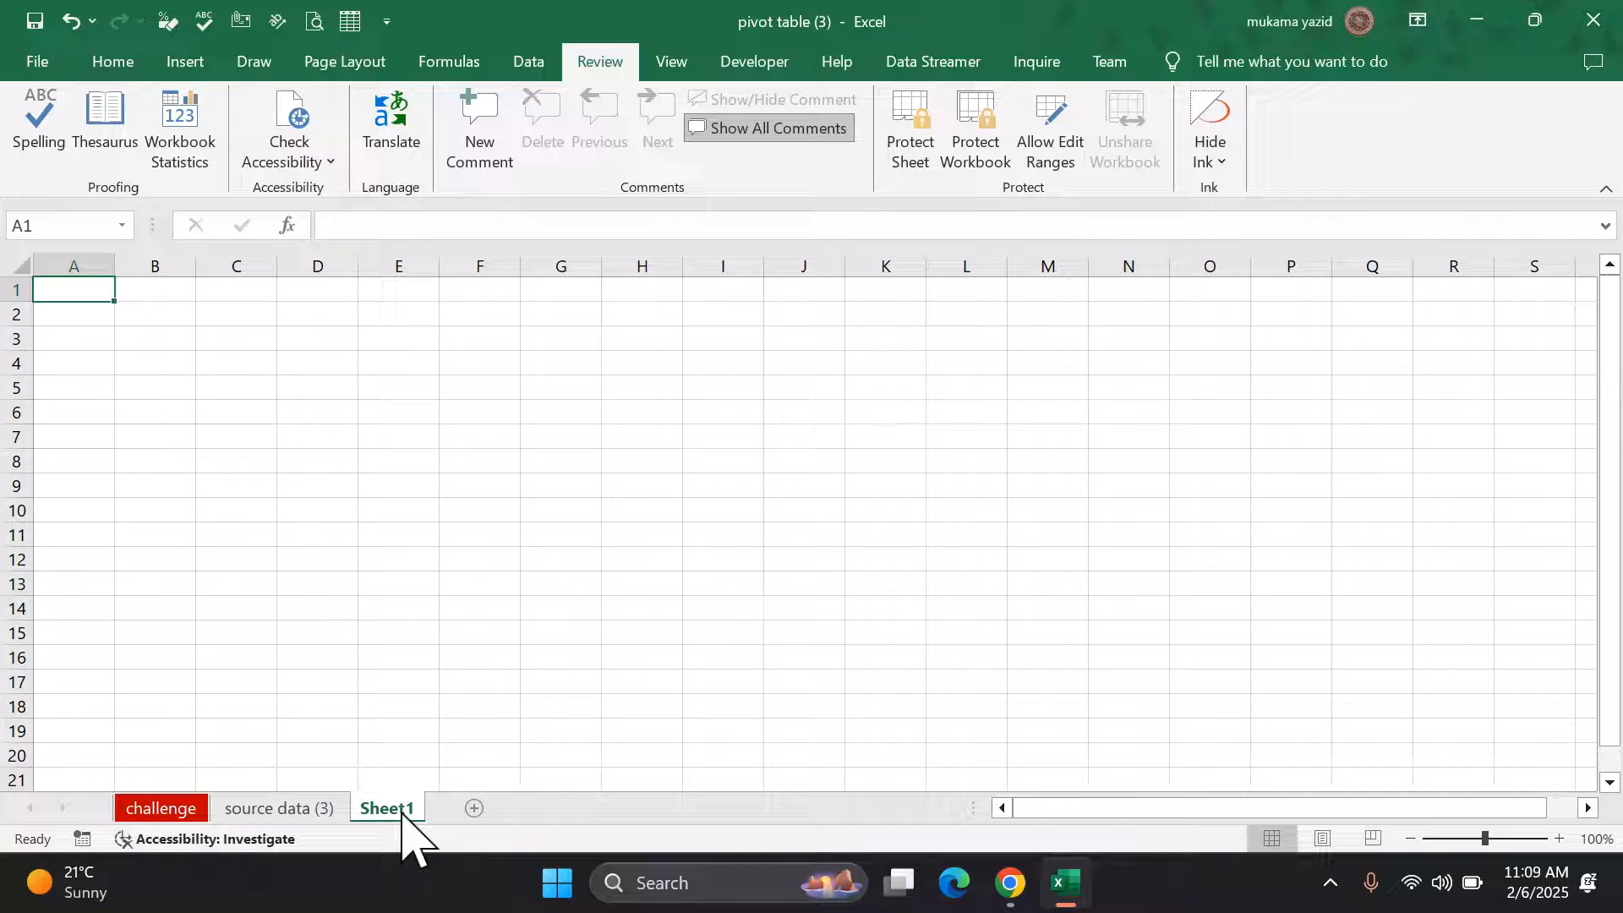
{"action": "left_click", "coordinate": [474, 808]}
{"action": "right_click", "coordinate": [464, 812]}
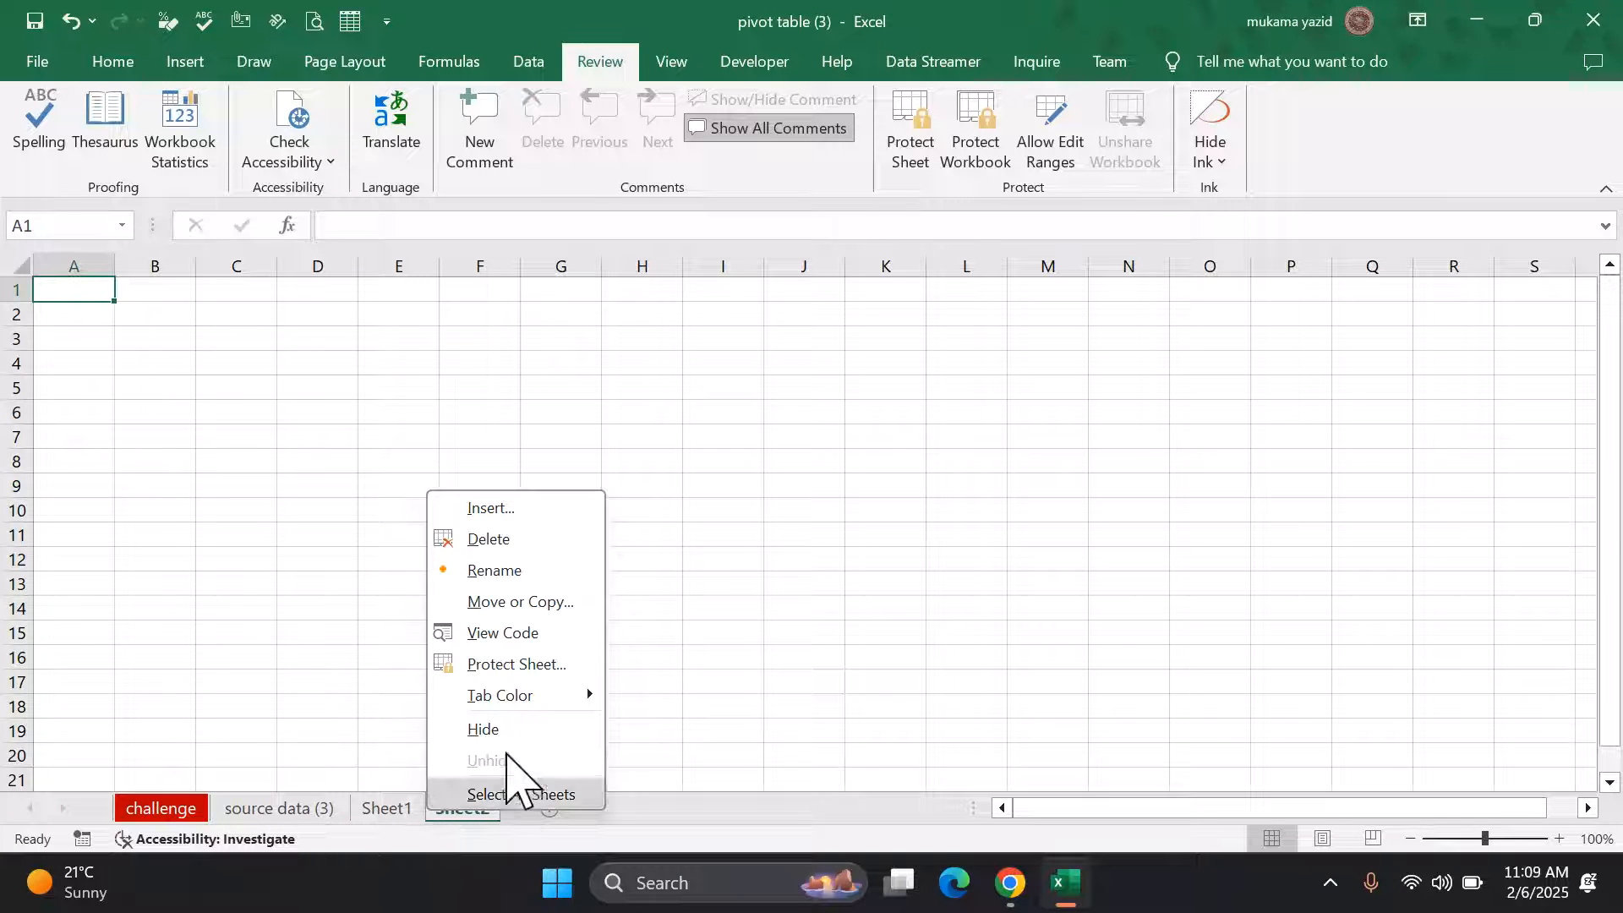
{"action": "left_click", "coordinate": [551, 546]}
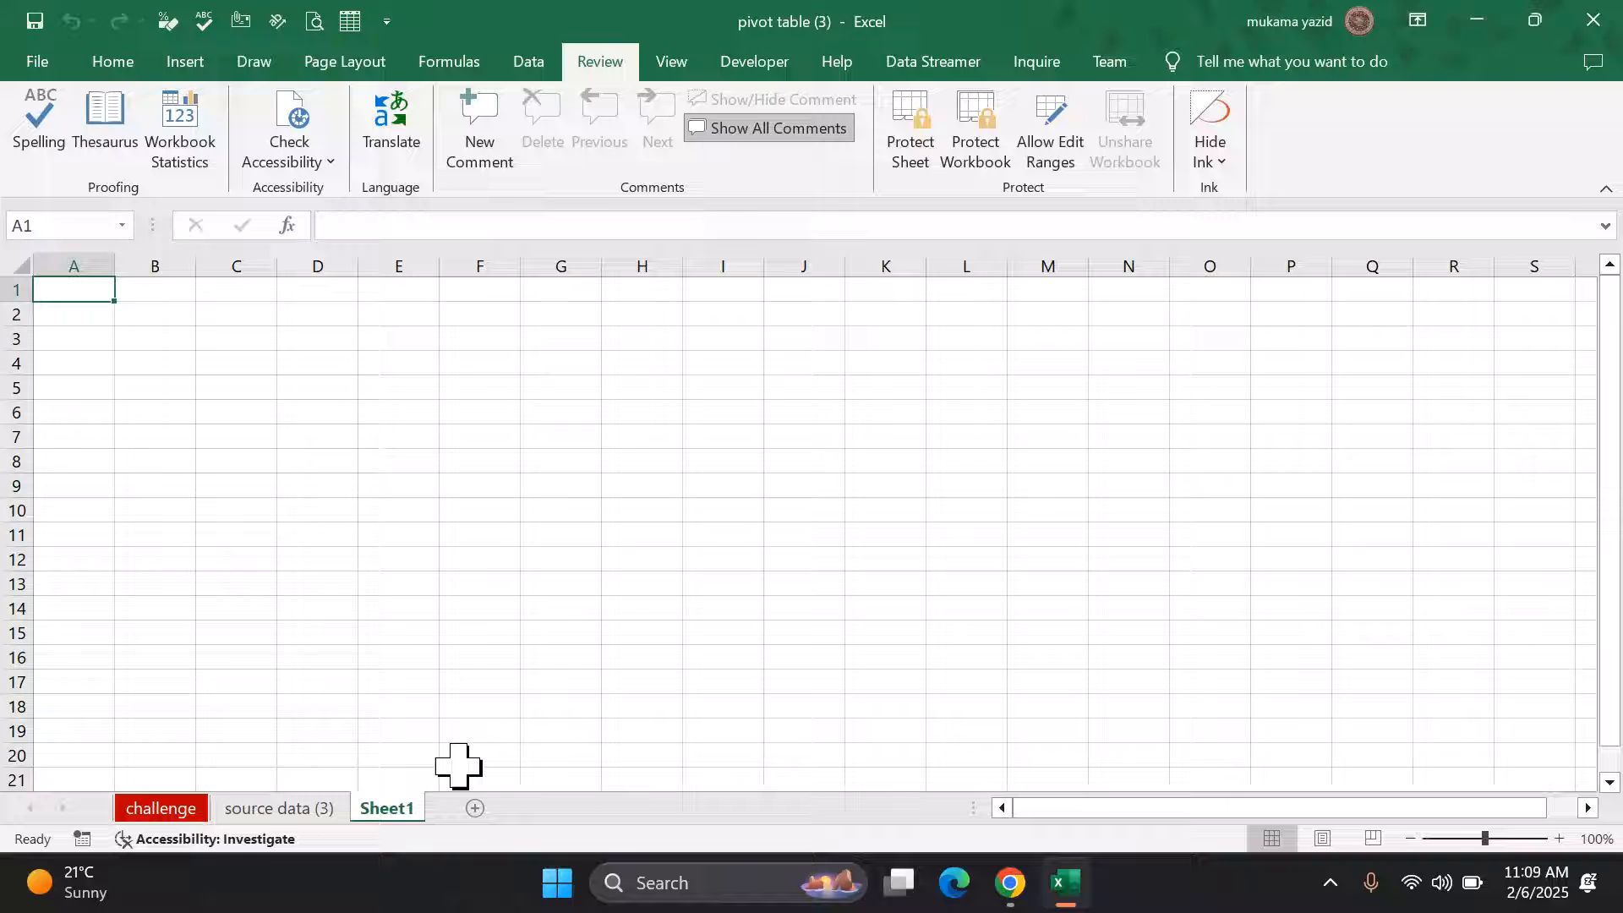
Step: Return to the source data (3) sheet and bring up the shortcut menu for E10
{"action": "right_click", "coordinate": [393, 812]}
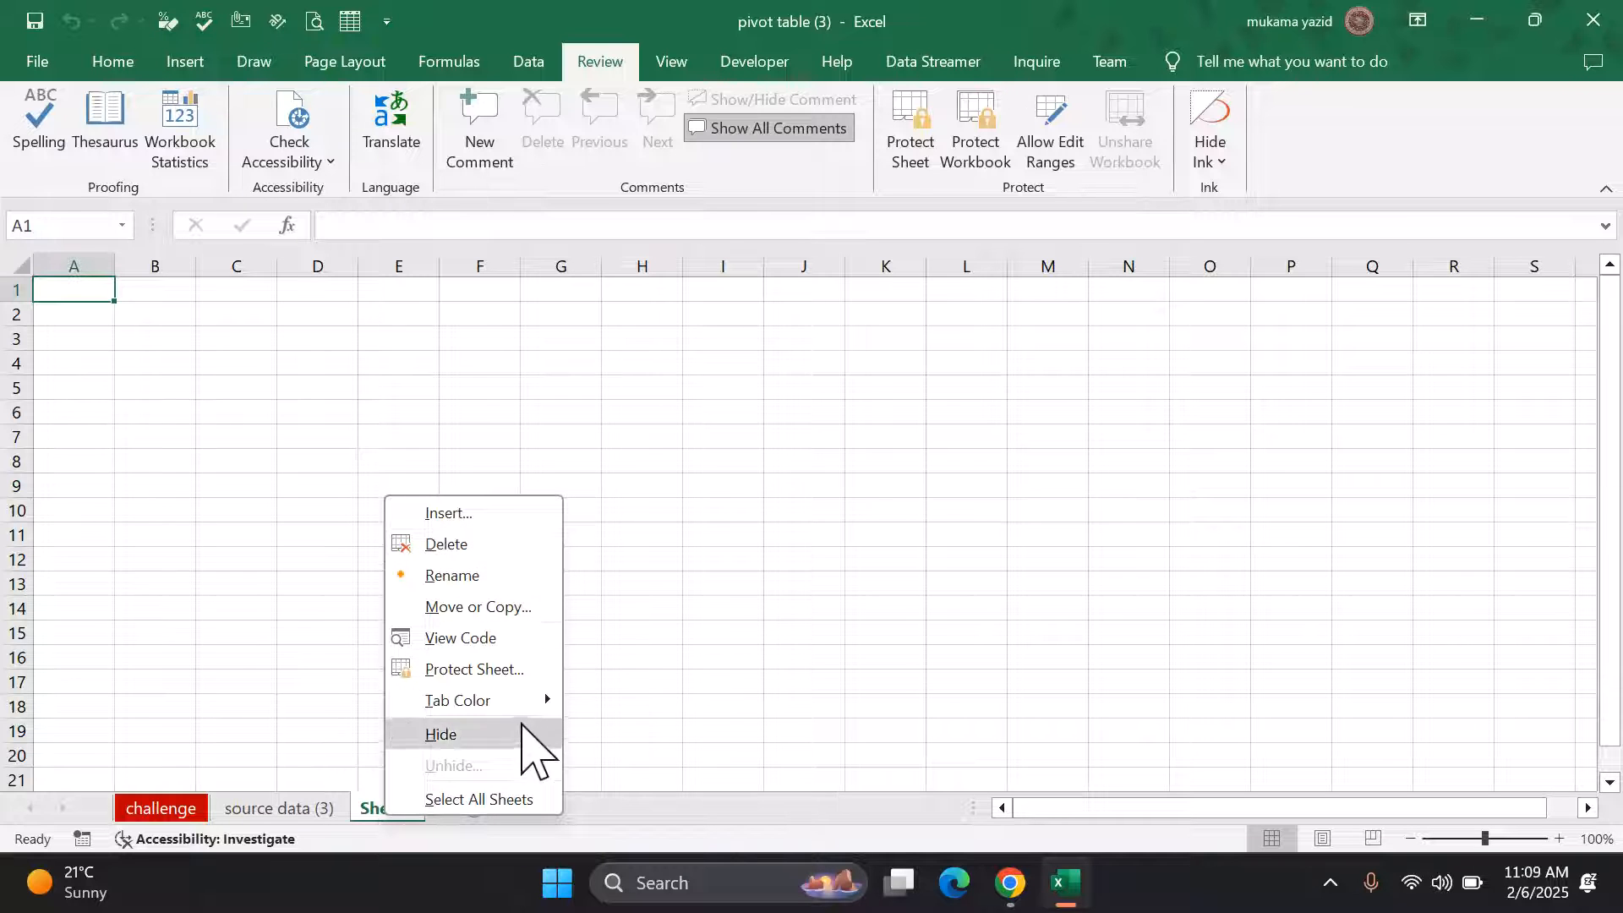
{"action": "left_click", "coordinate": [688, 627]}
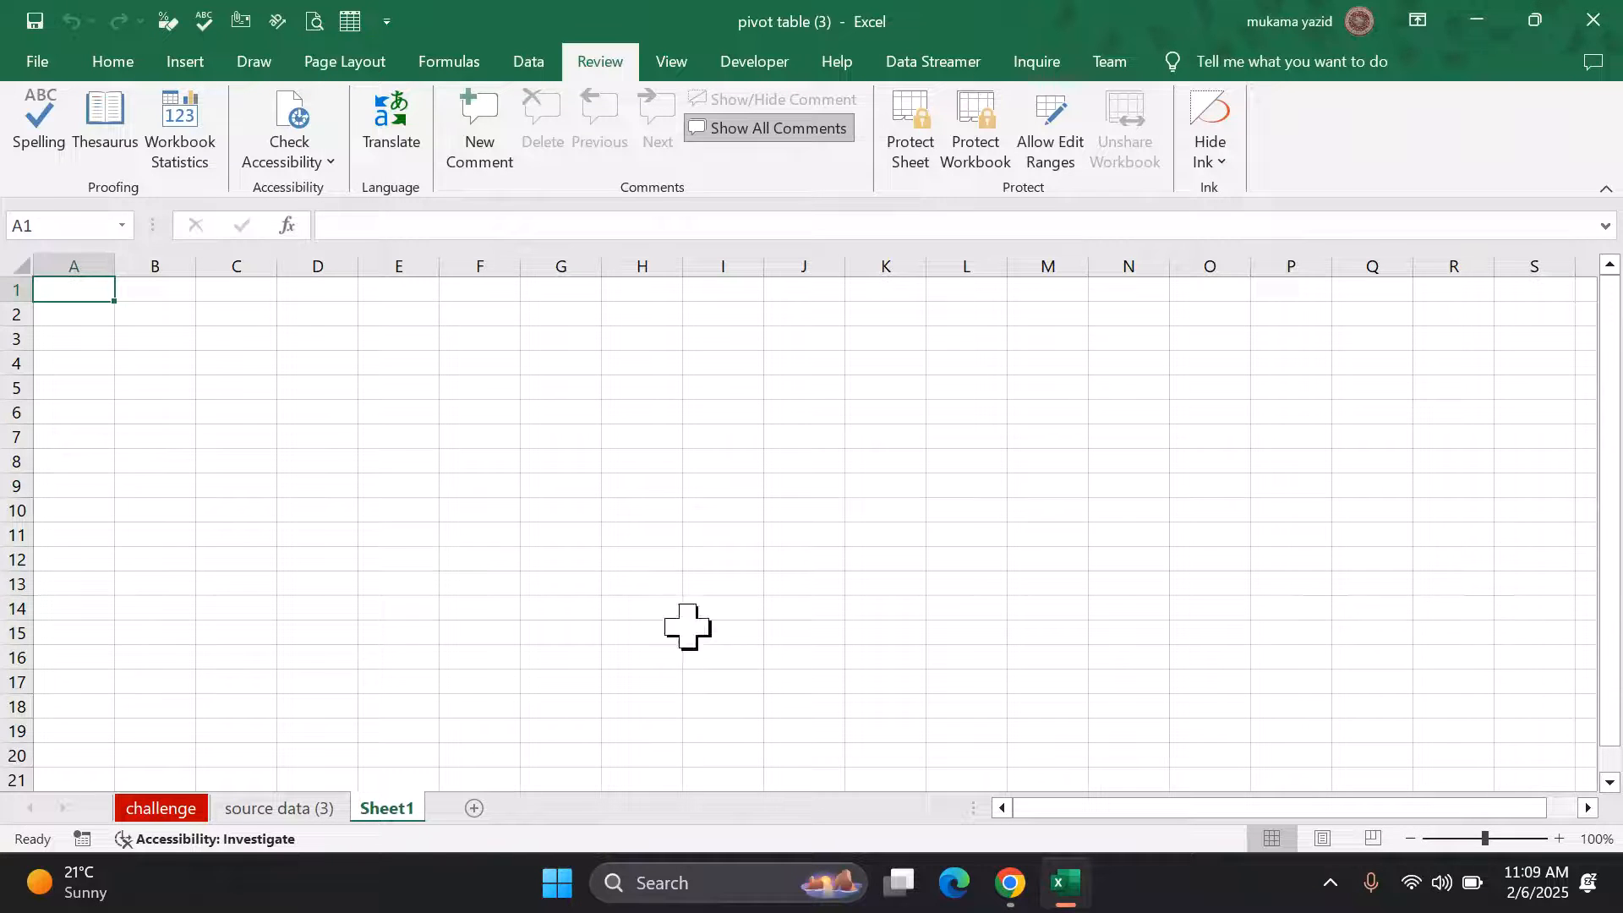
{"action": "left_click", "coordinate": [287, 808]}
{"action": "right_click", "coordinate": [325, 810]}
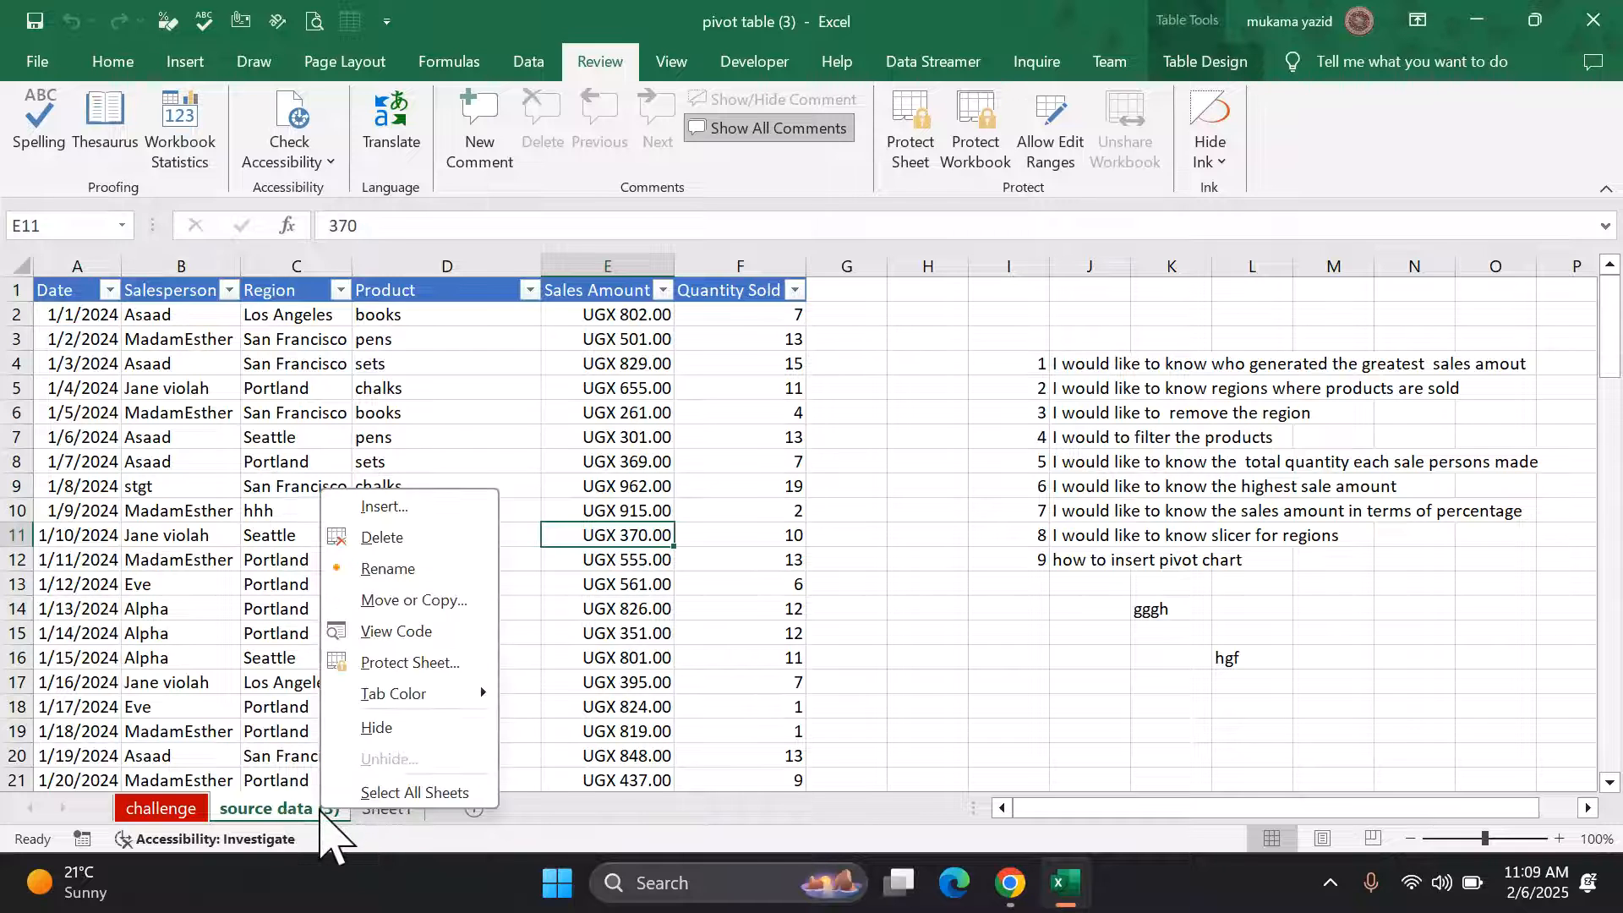
{"action": "left_click", "coordinate": [520, 744]}
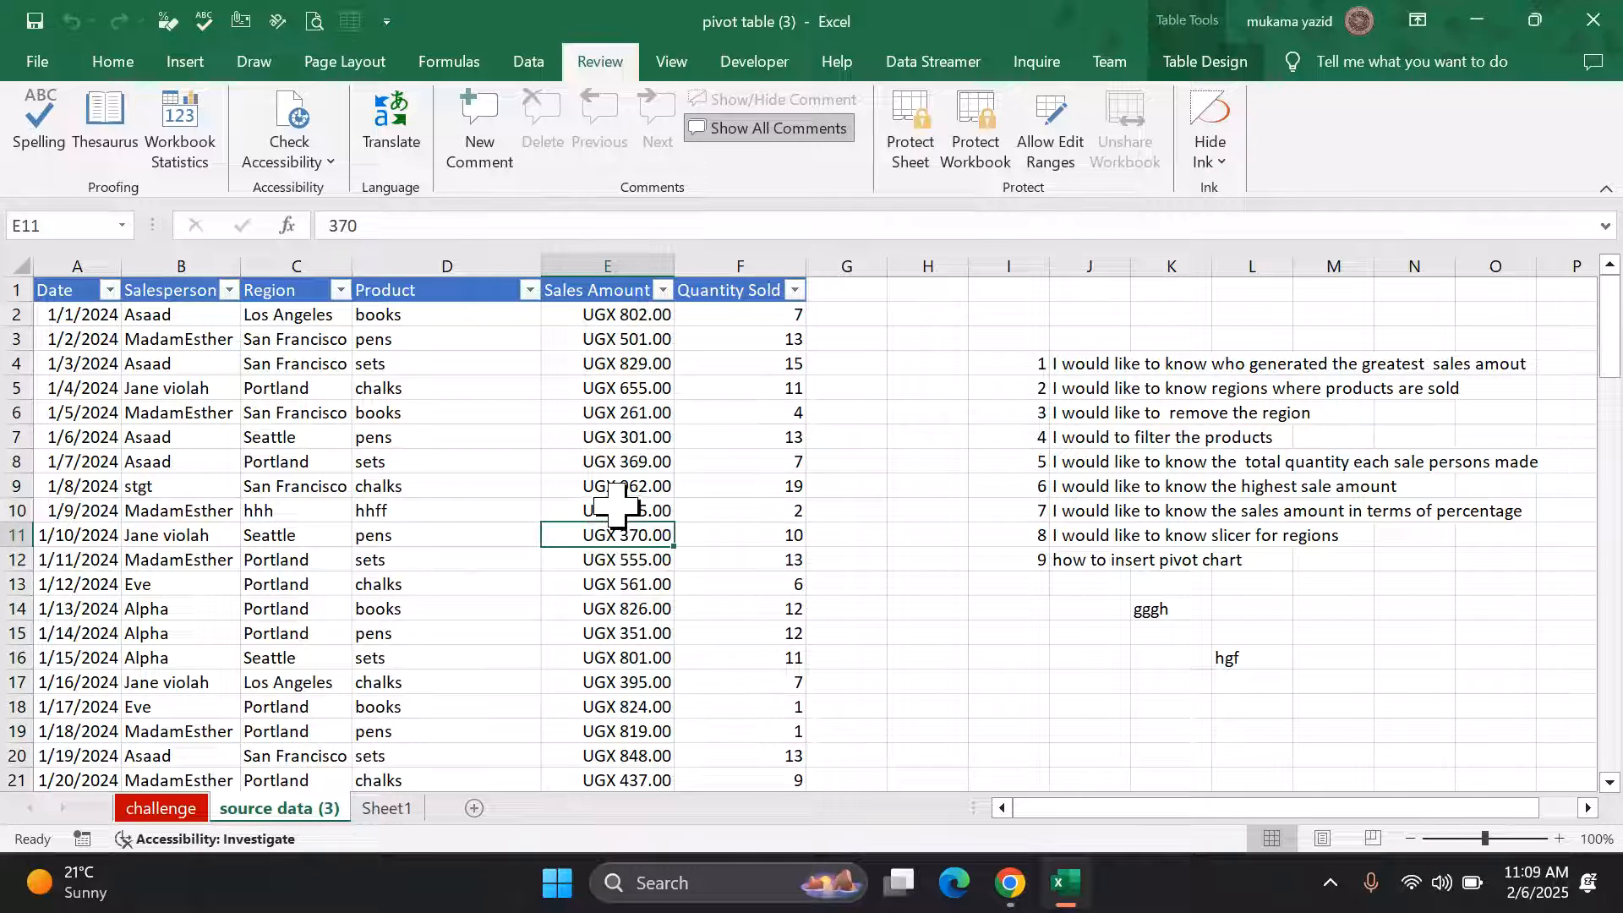
{"action": "right_click", "coordinate": [625, 510]}
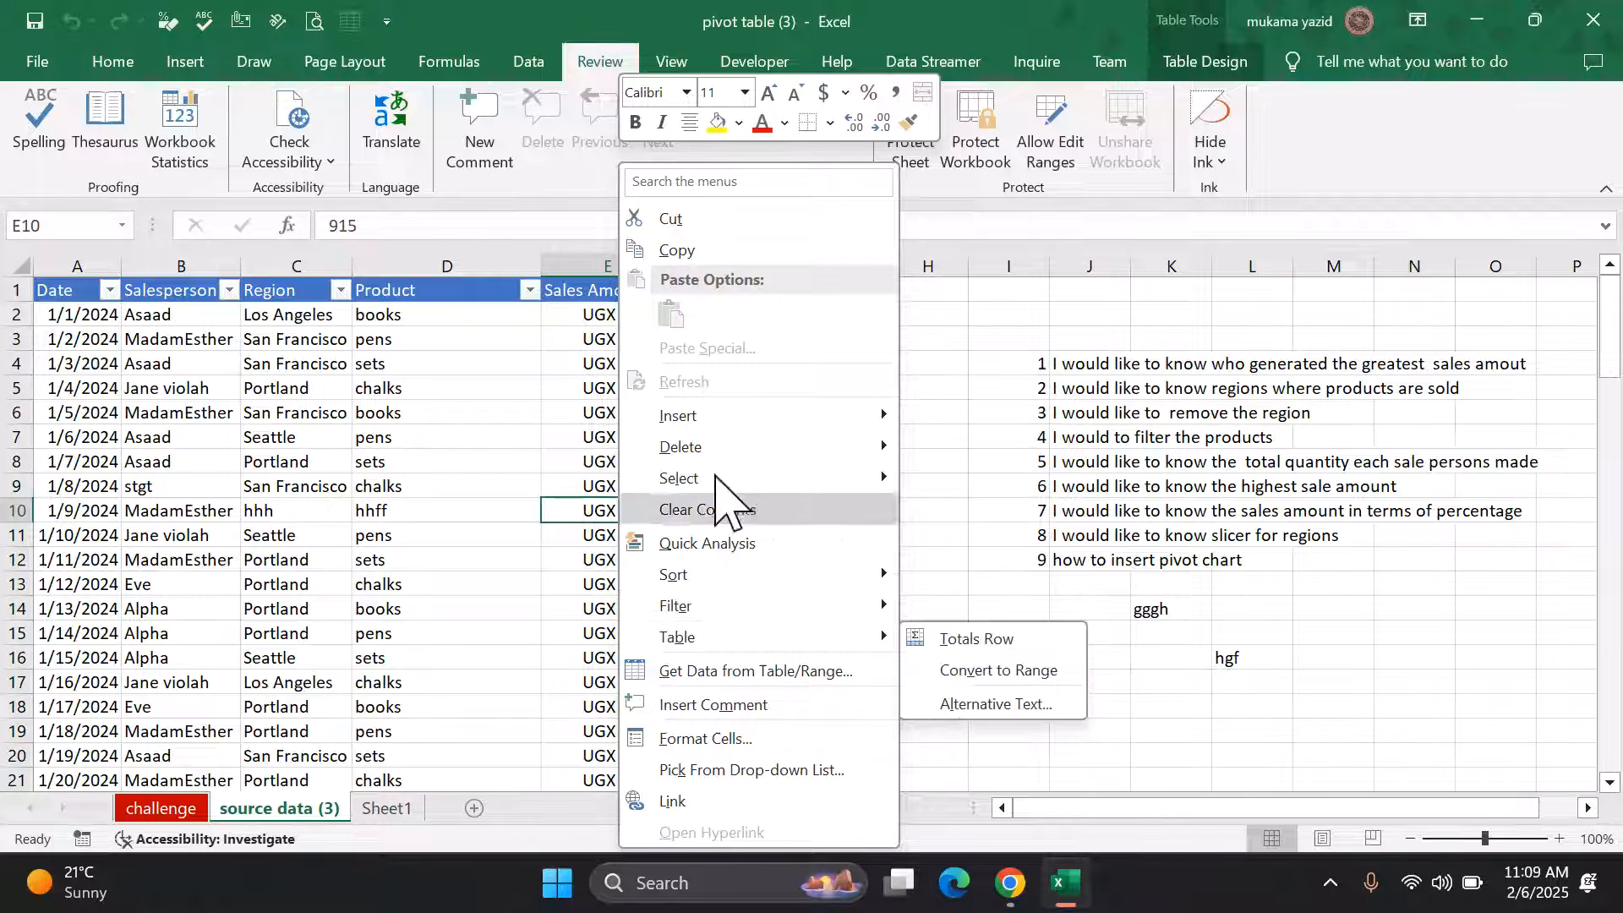
Step: Password-protect the workbook structure, entering the password twice
{"action": "key", "text": "Escape"}
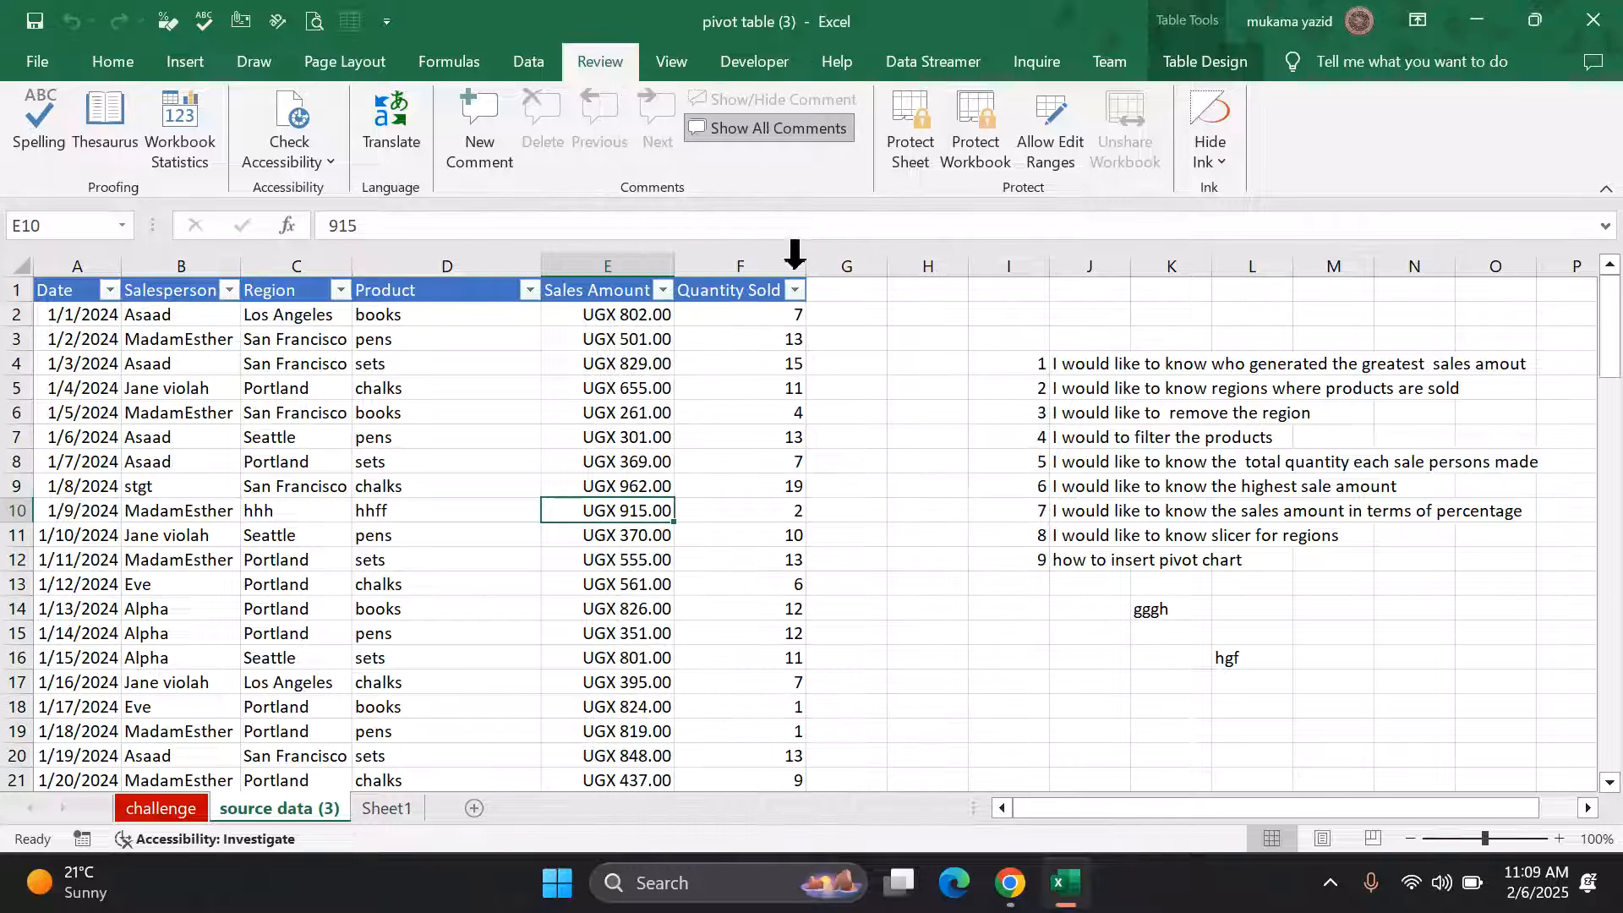
{"action": "left_click", "coordinate": [983, 136]}
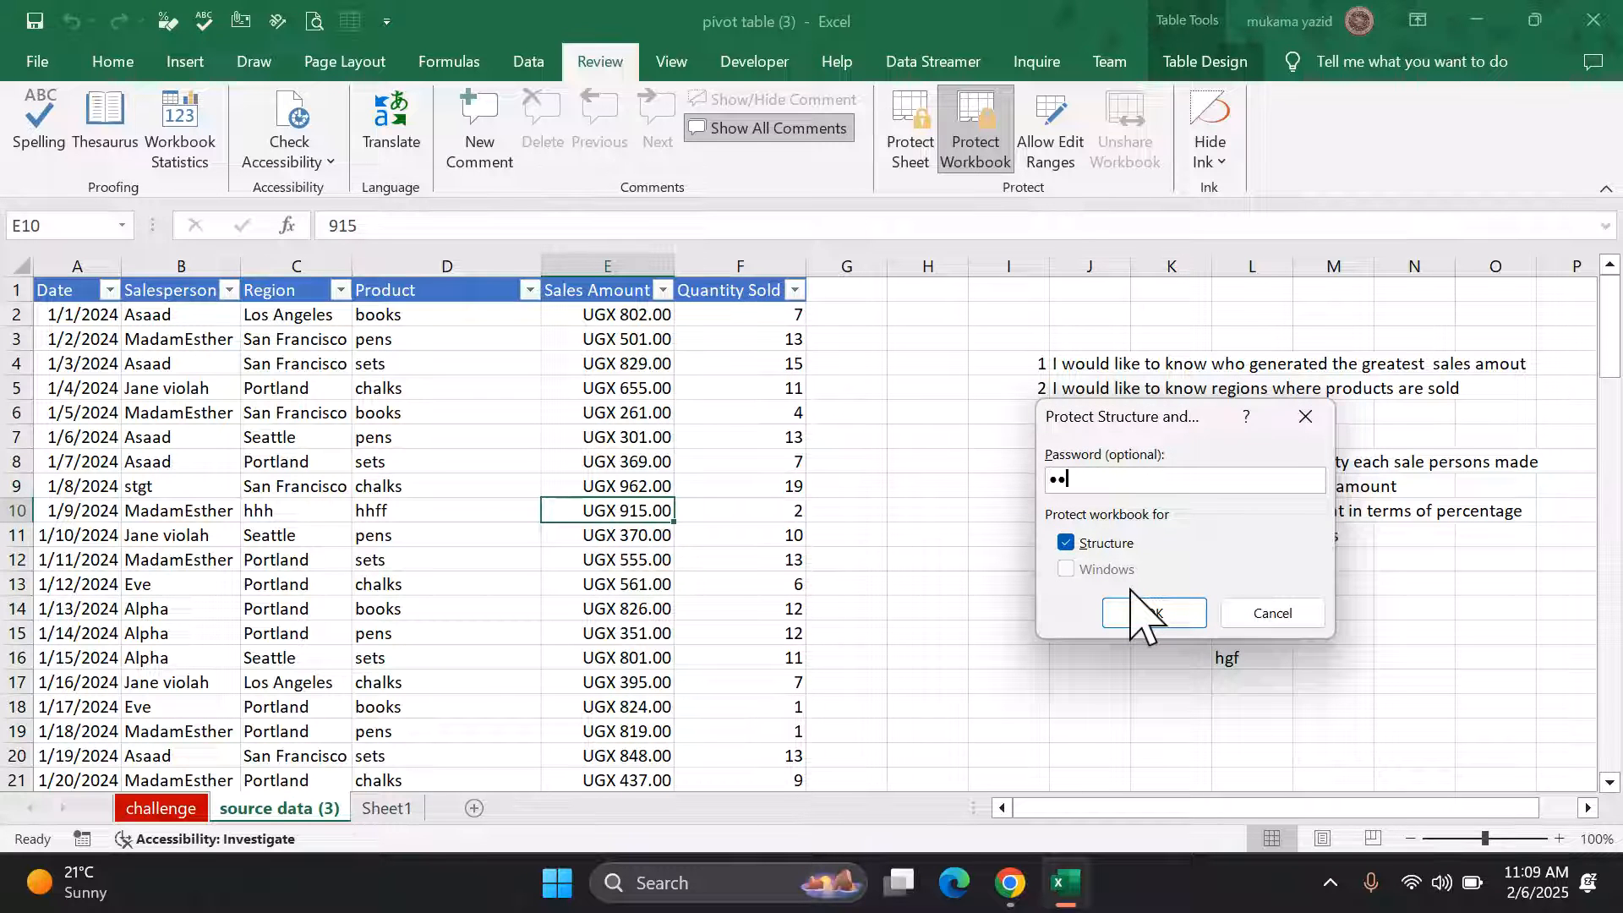
{"action": "left_click", "coordinate": [1164, 621]}
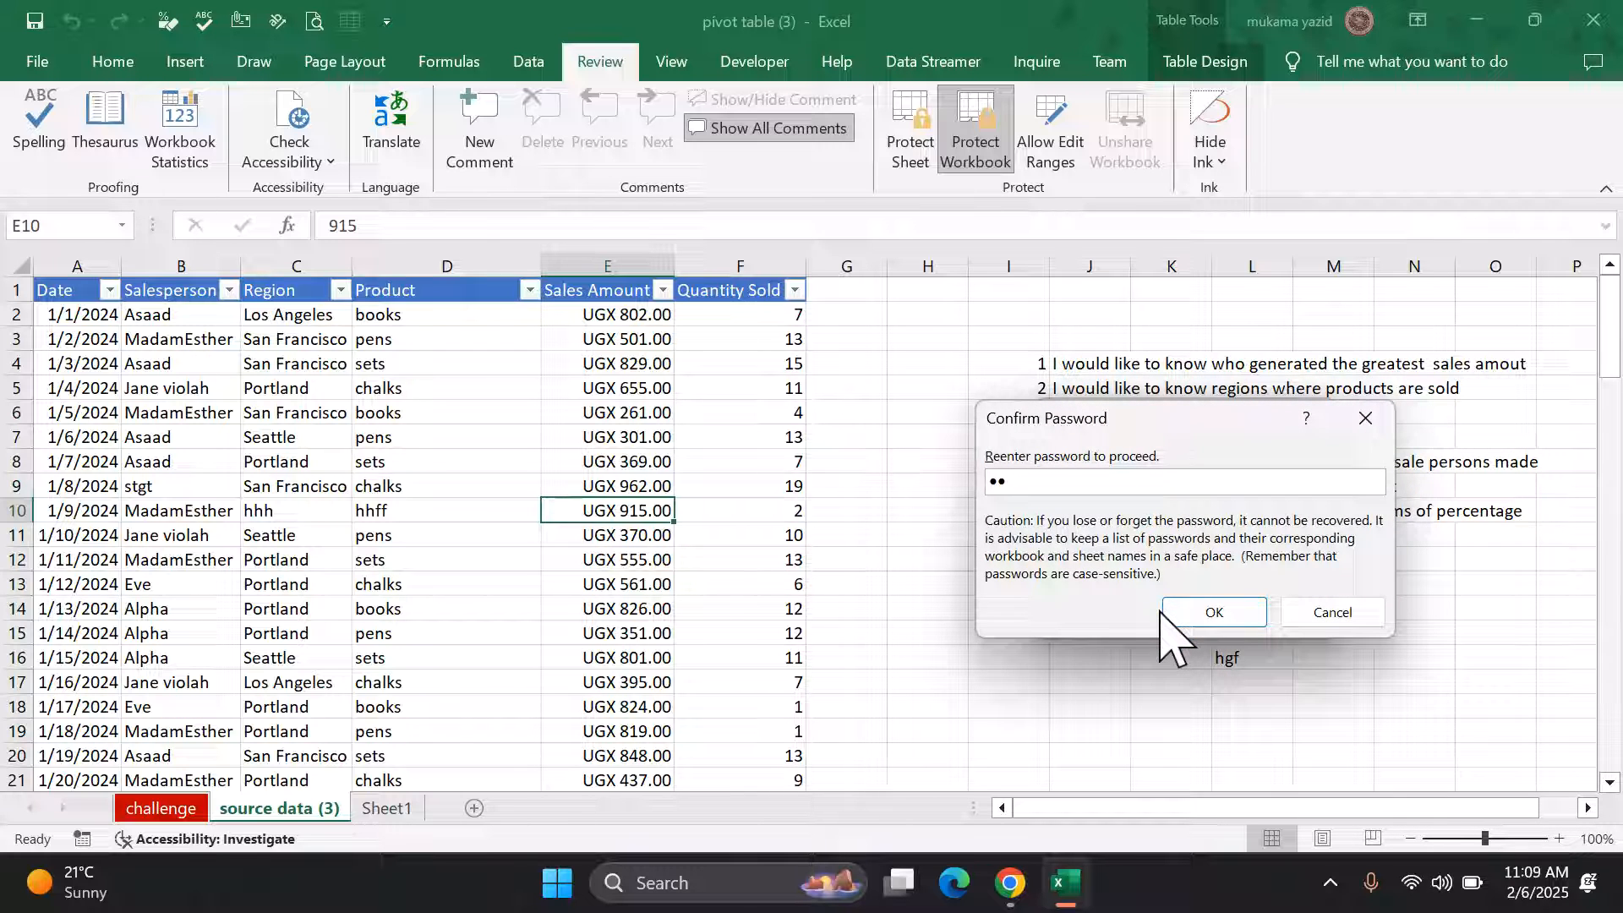
{"action": "left_click", "coordinate": [1222, 614]}
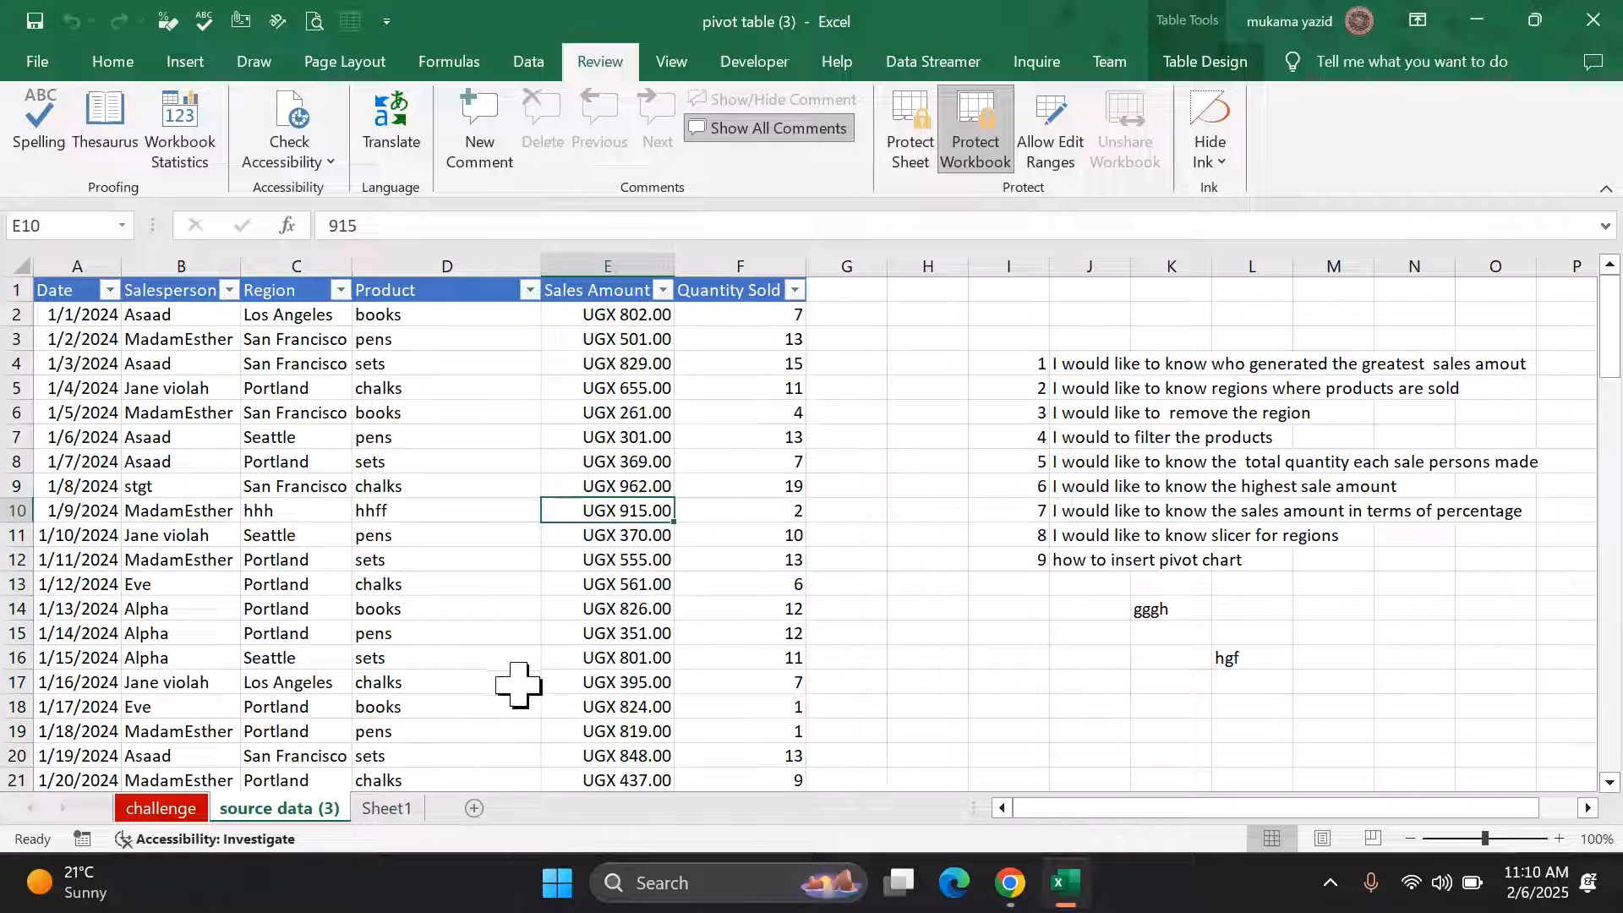
{"action": "right_click", "coordinate": [633, 584]}
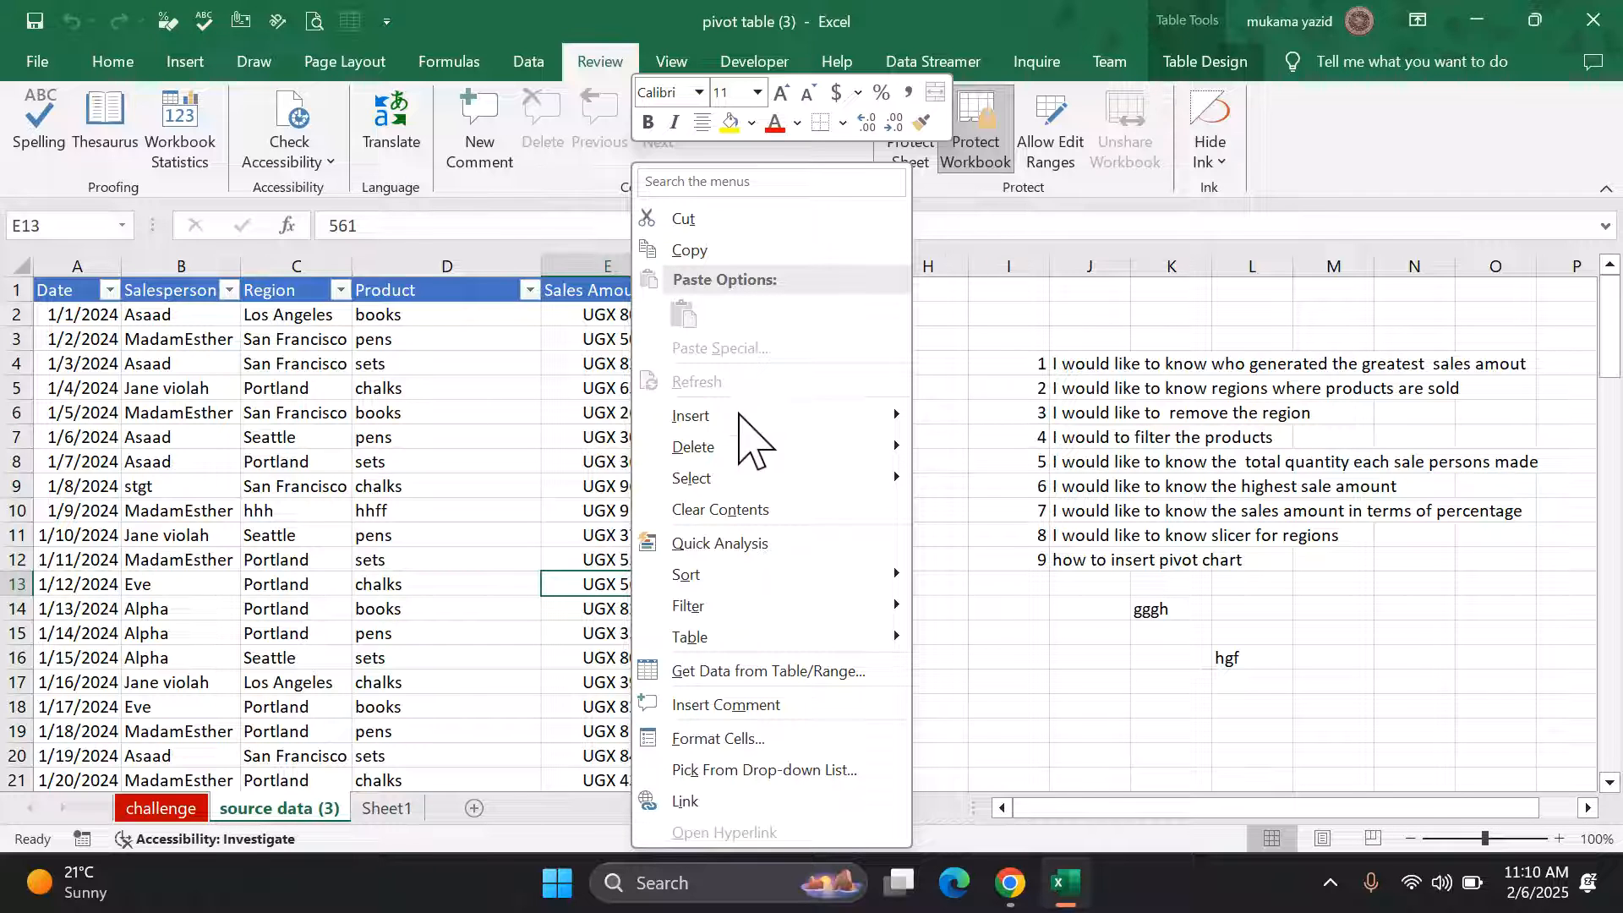
{"action": "right_click", "coordinate": [372, 810]}
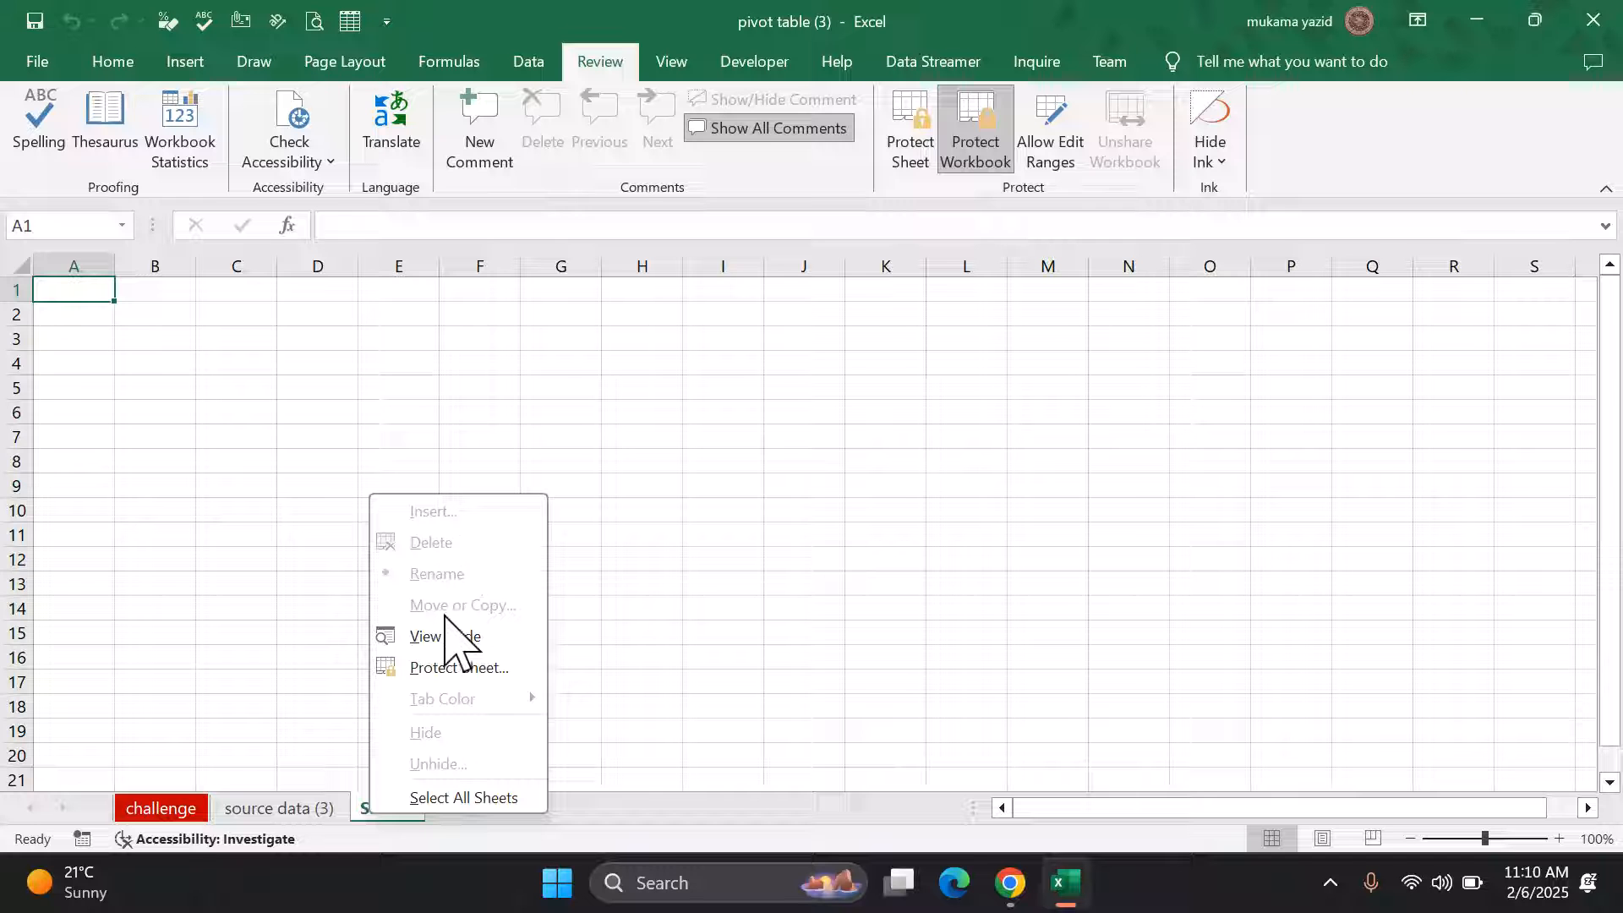
{"action": "left_click", "coordinate": [304, 818]}
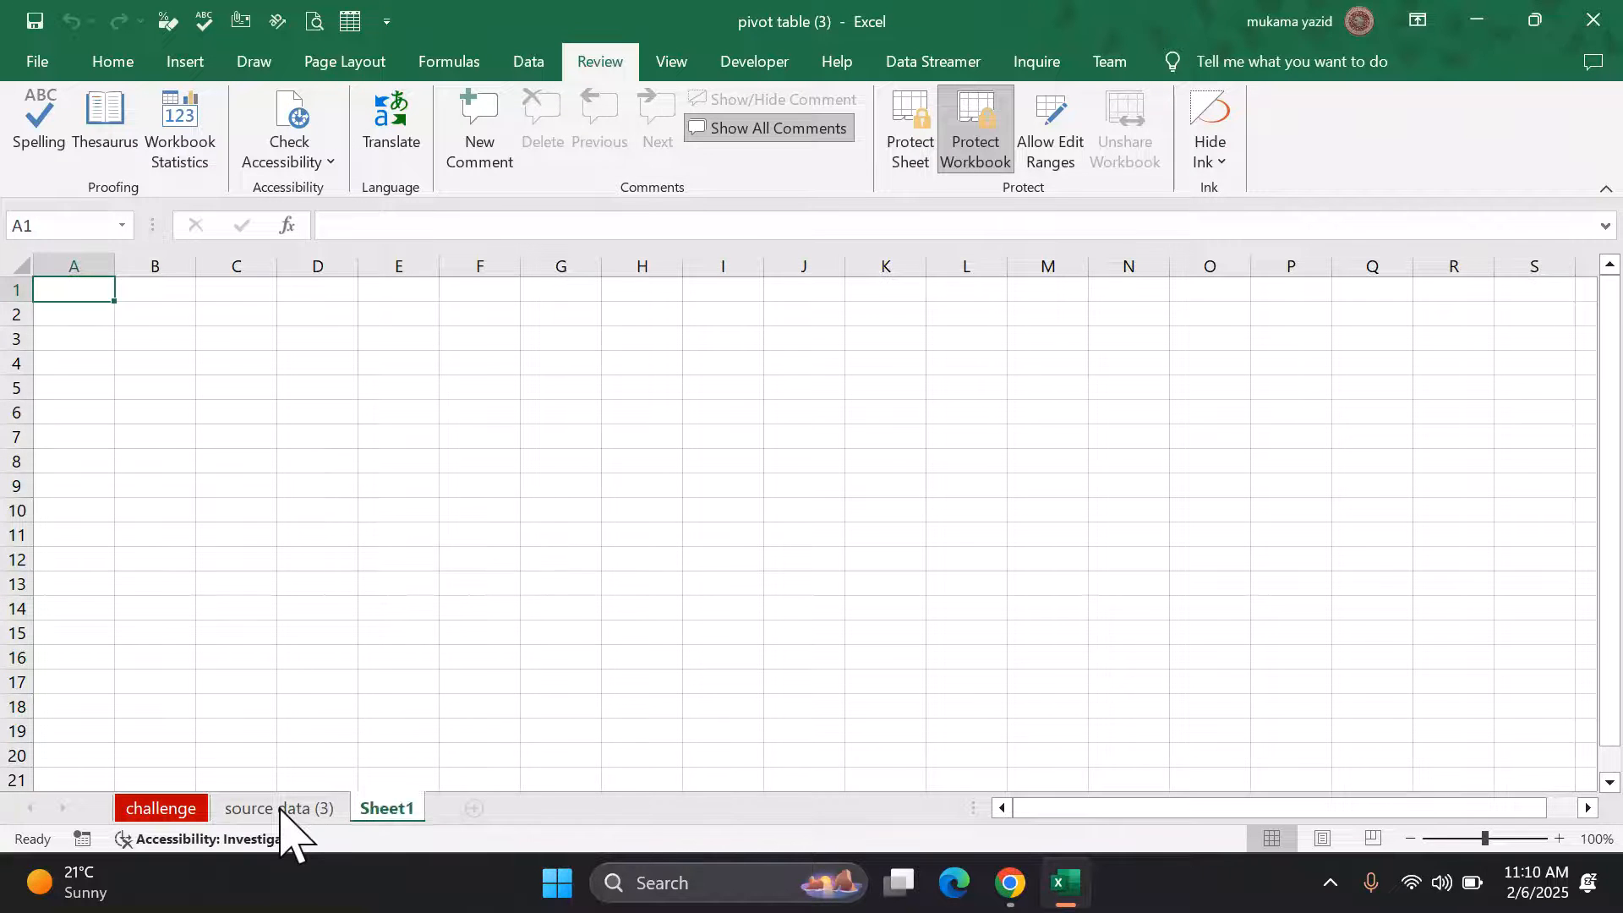
{"action": "right_click", "coordinate": [281, 807]}
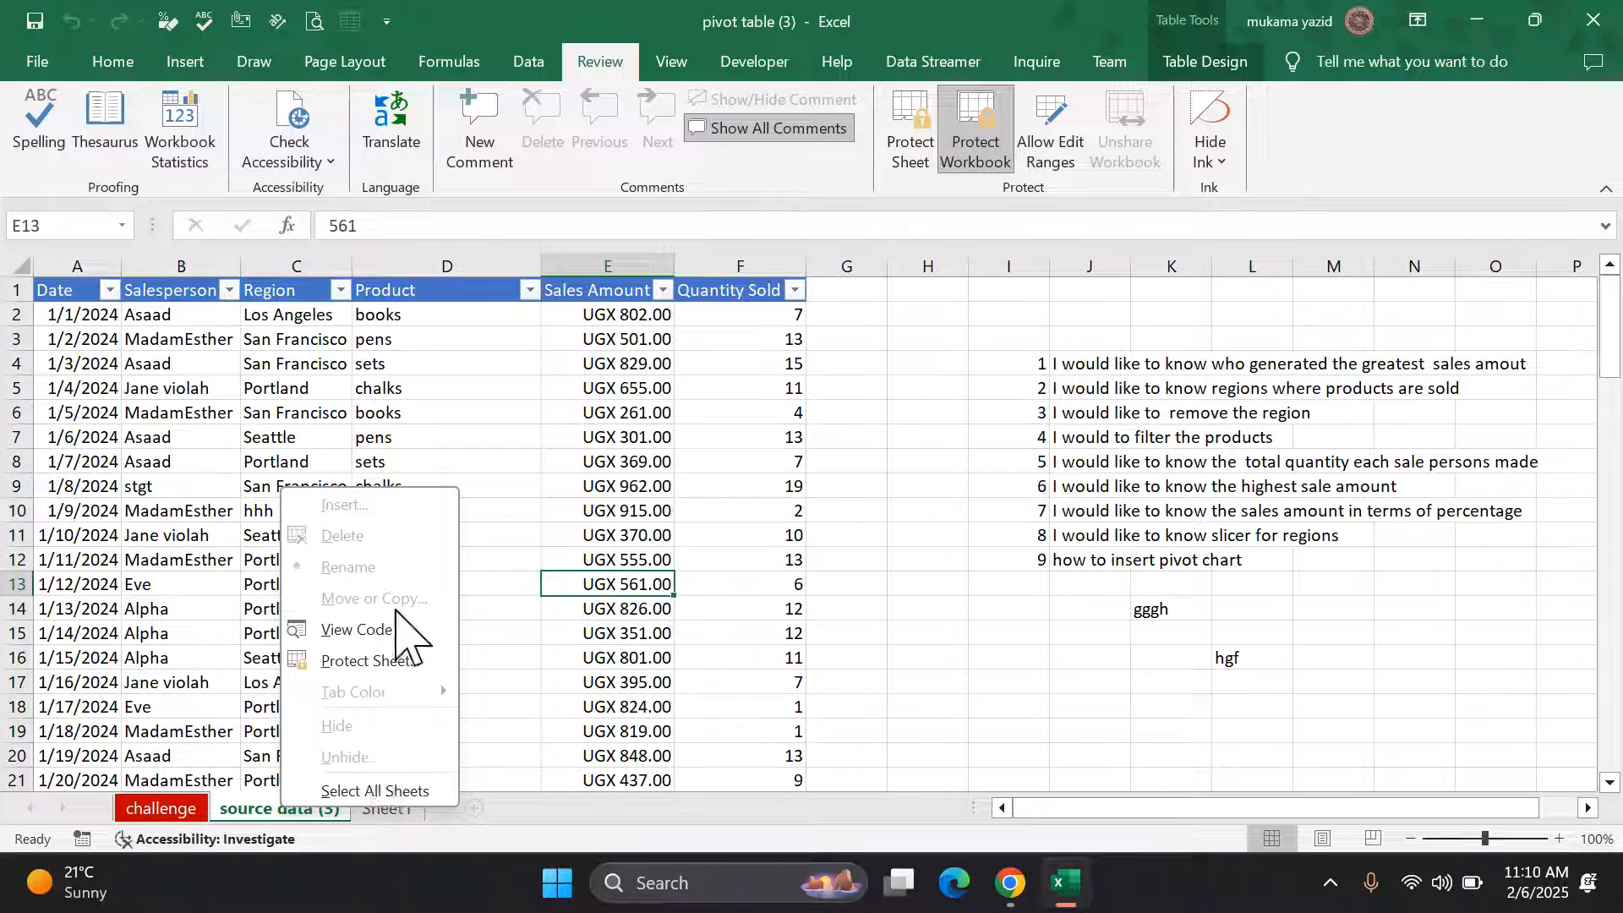
{"action": "left_click", "coordinate": [181, 813]}
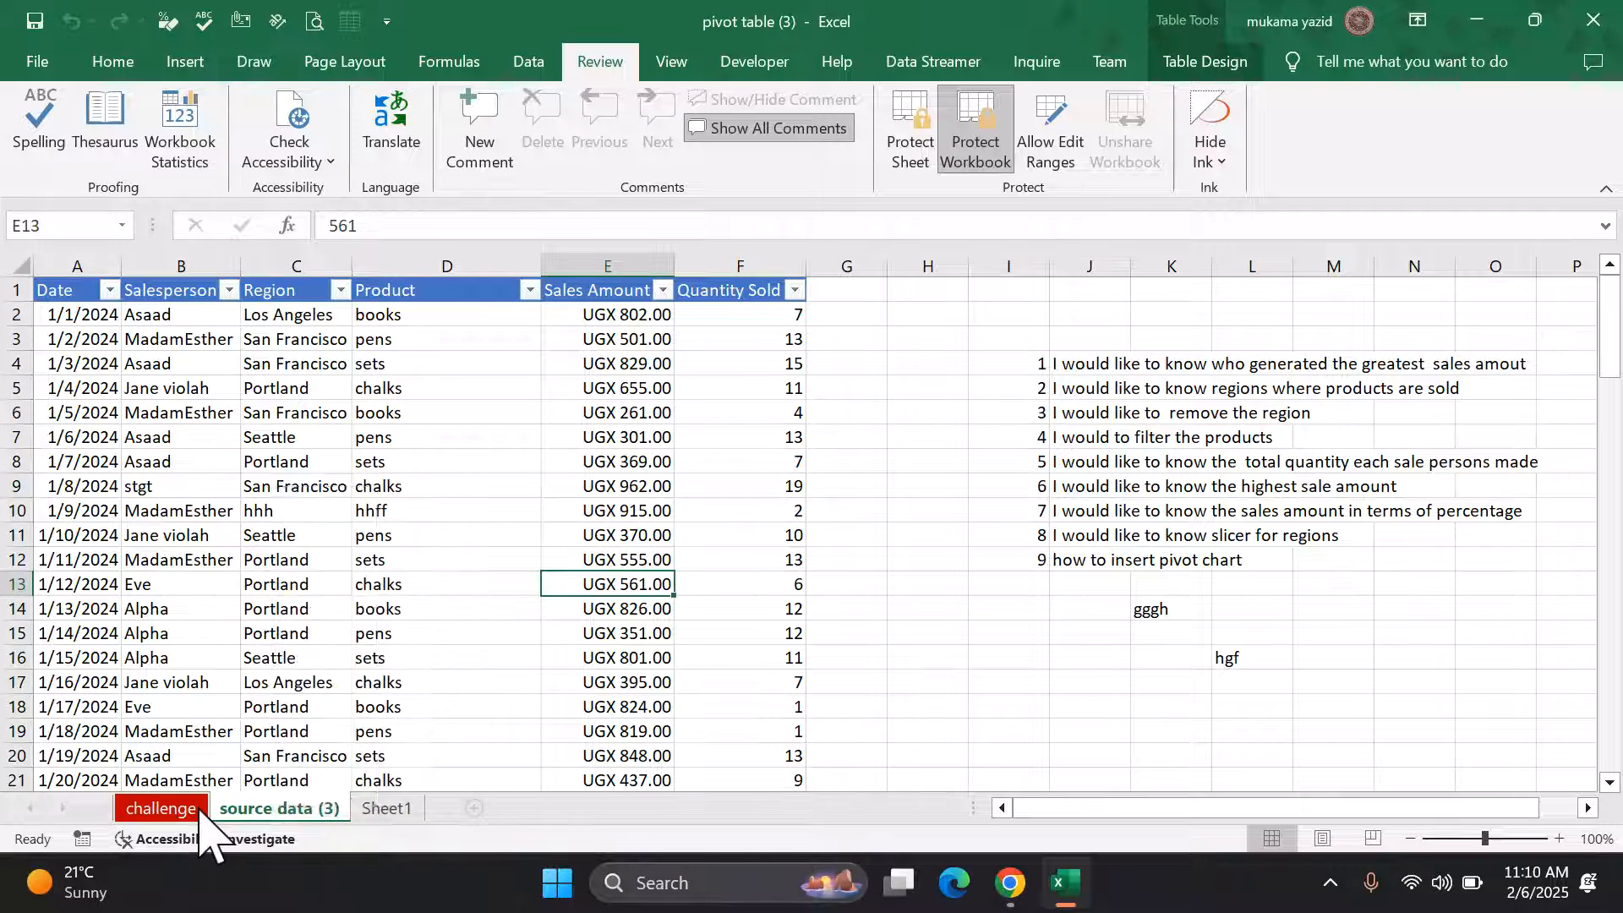
{"action": "right_click", "coordinate": [184, 812]}
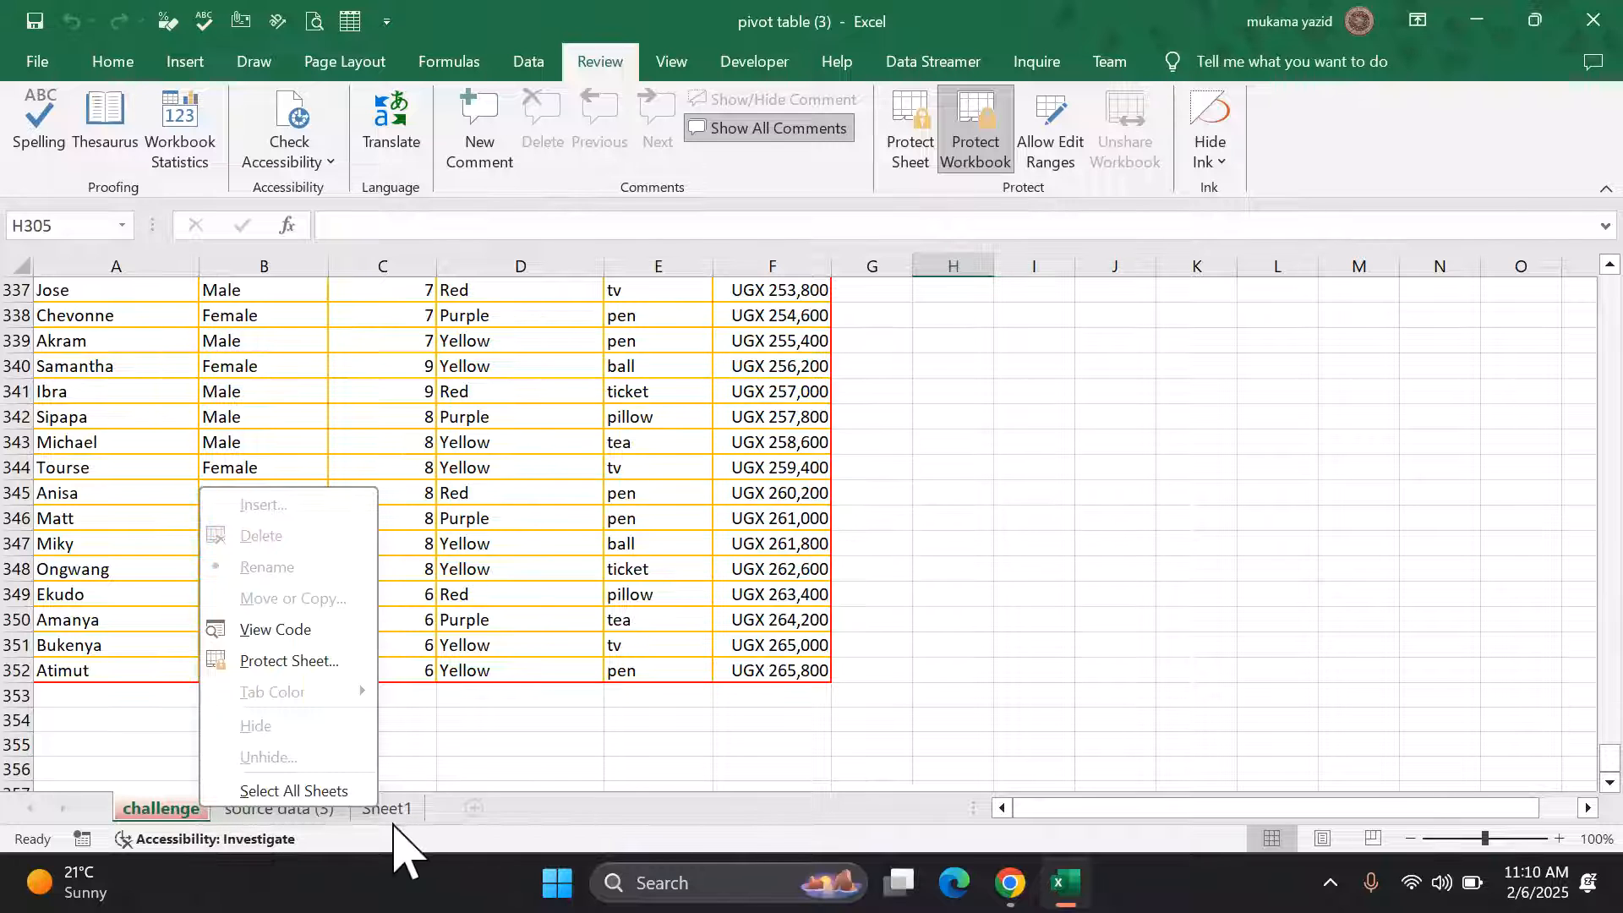
{"action": "right_click", "coordinate": [297, 813]}
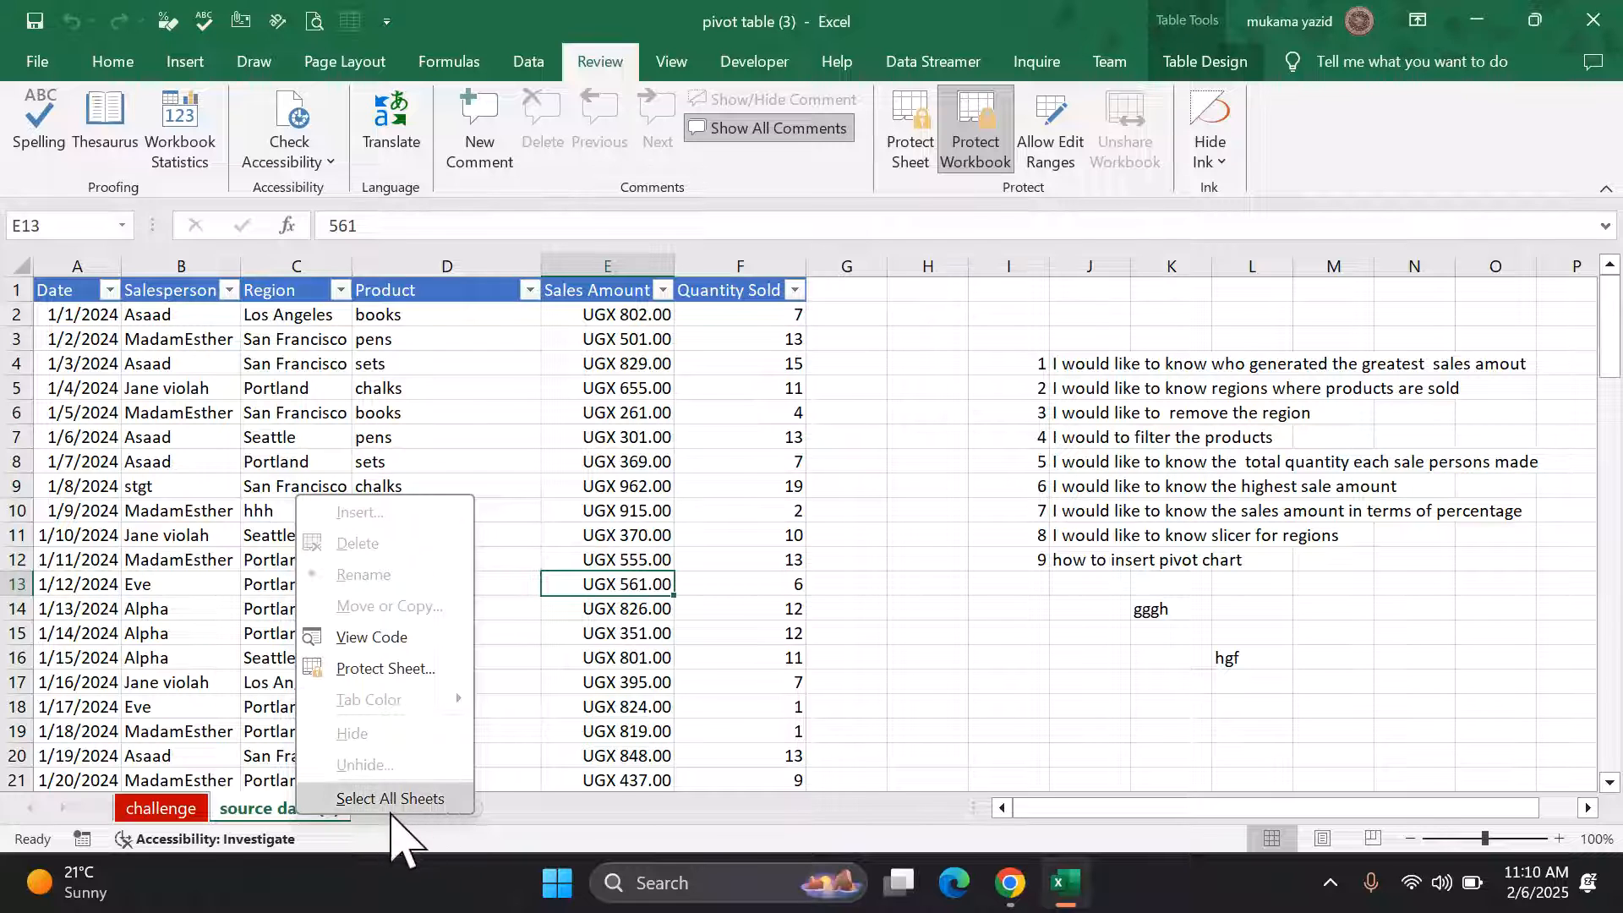
{"action": "left_click", "coordinate": [225, 541]}
{"action": "right_click", "coordinate": [225, 541]}
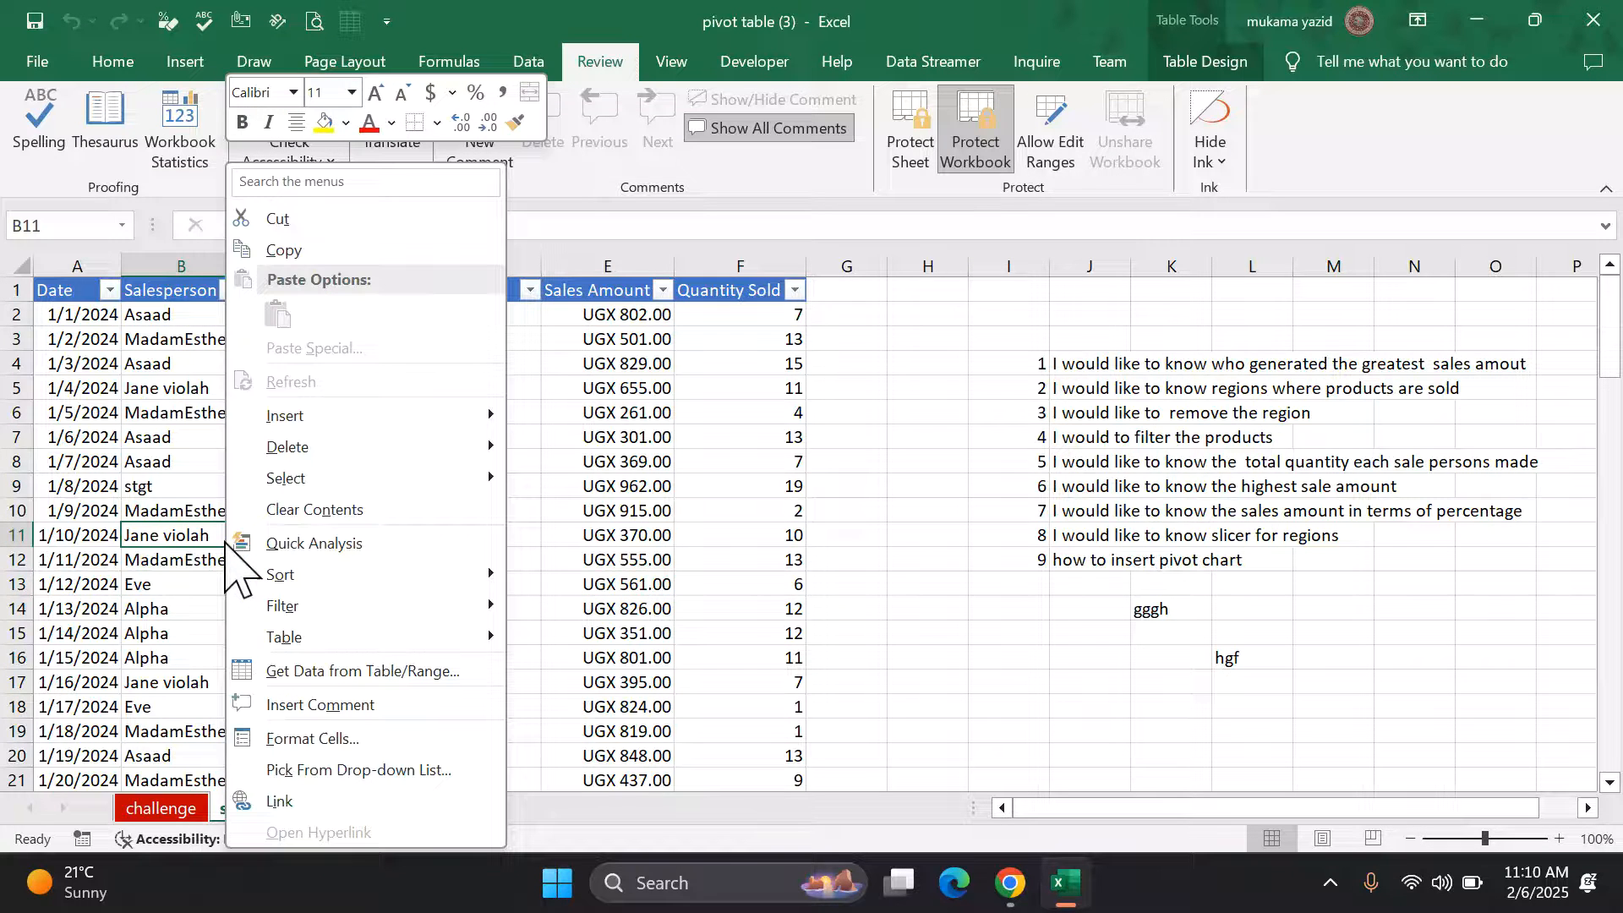
{"action": "left_click", "coordinate": [225, 541]}
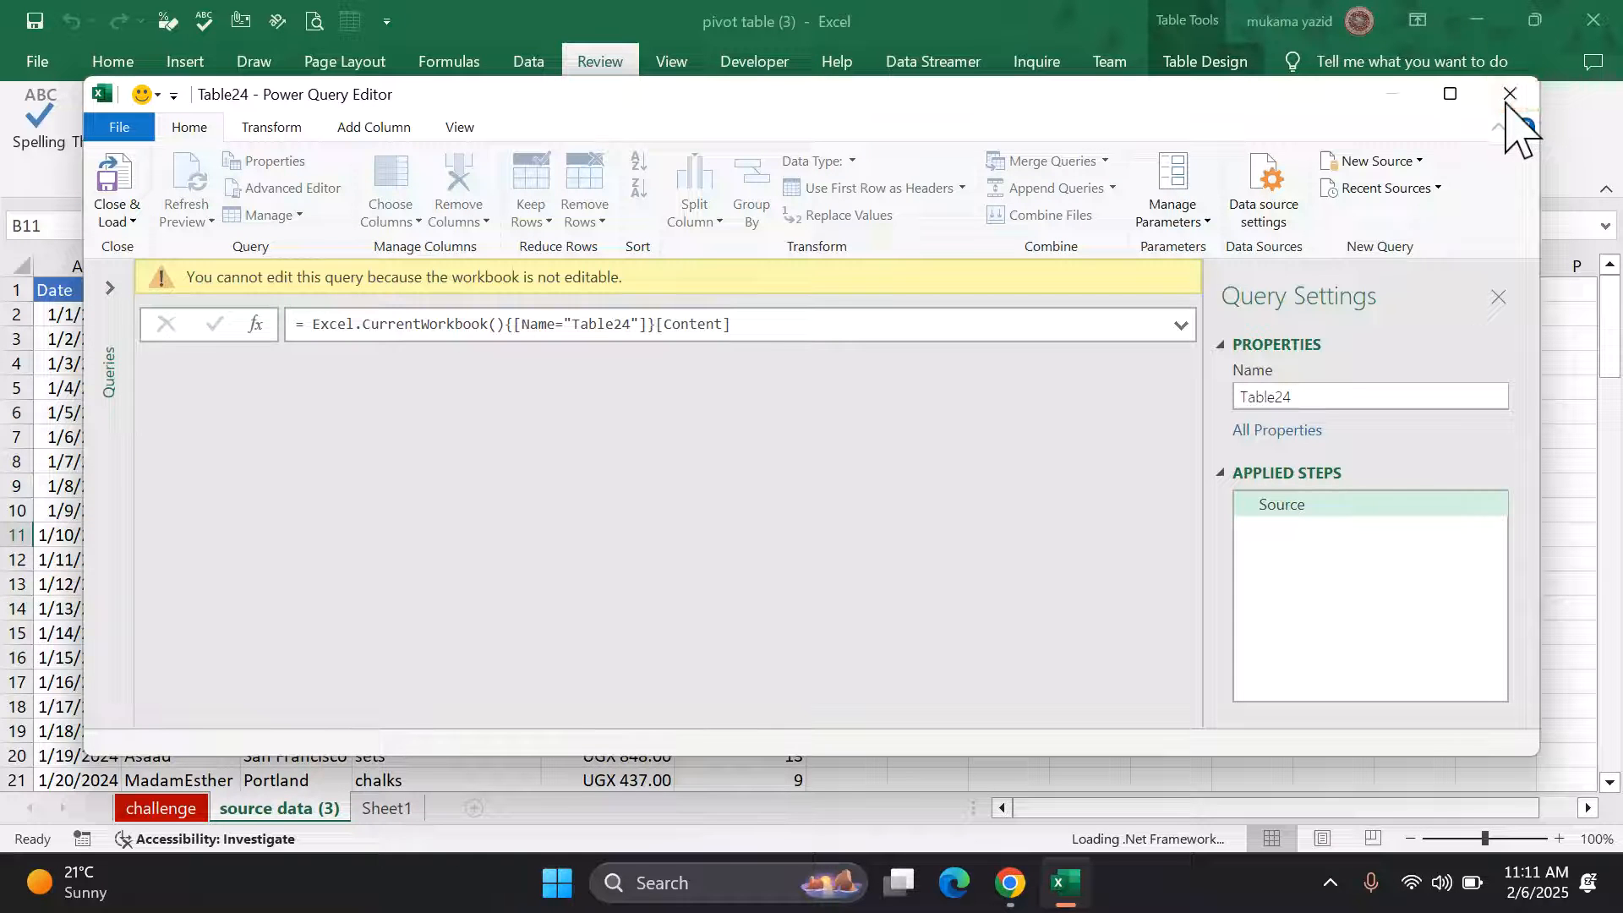
{"action": "left_click", "coordinate": [1508, 97]}
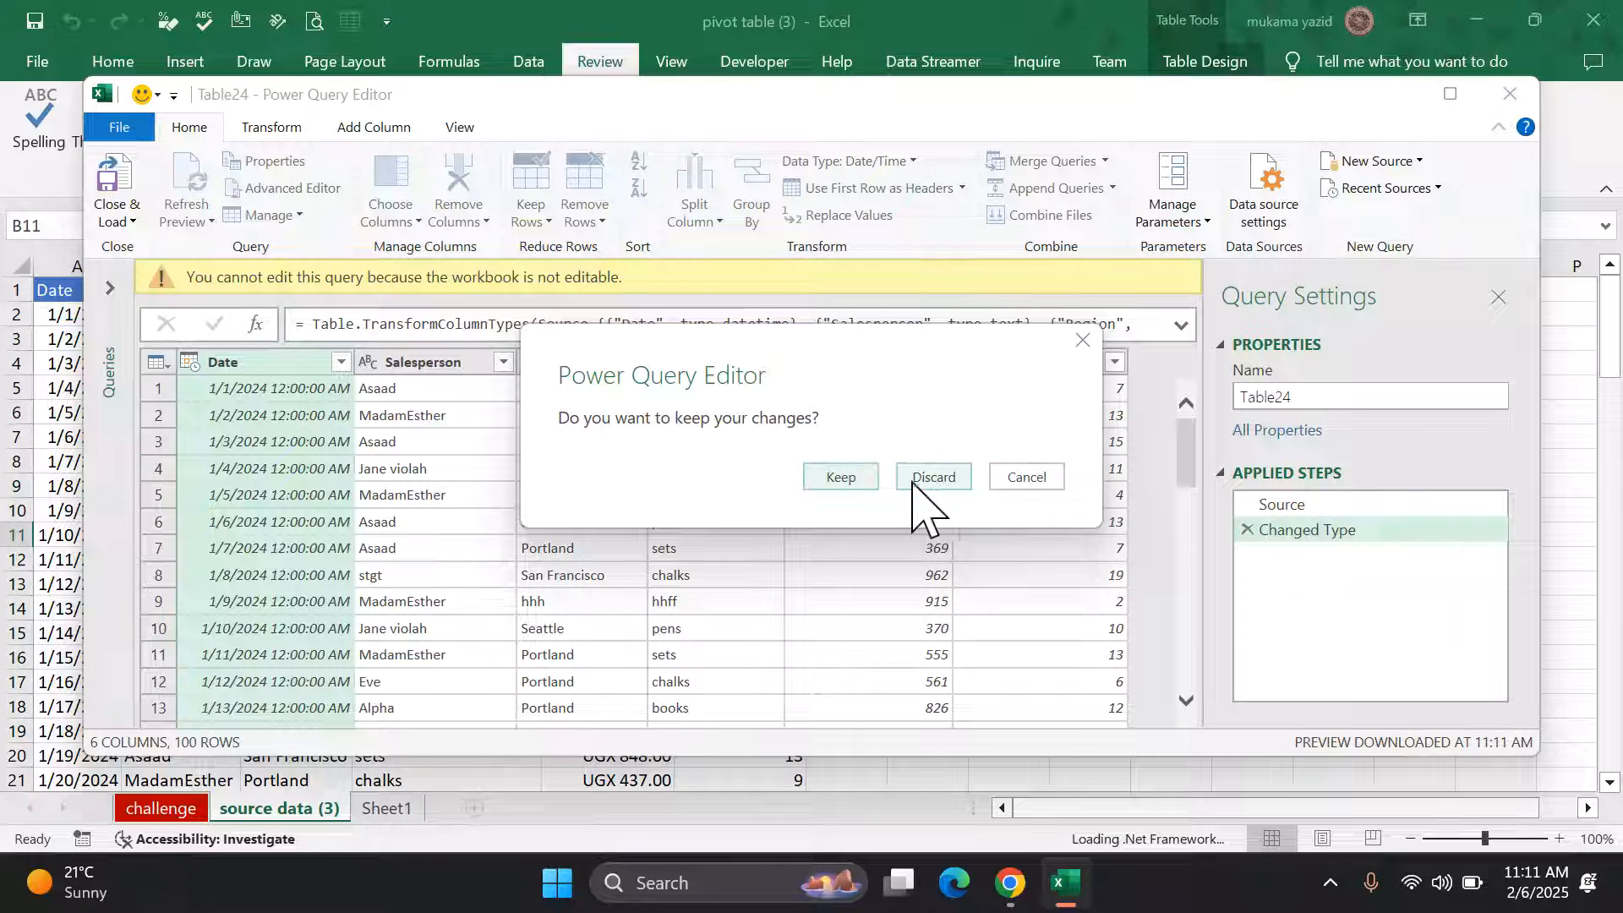
{"action": "left_click", "coordinate": [841, 477]}
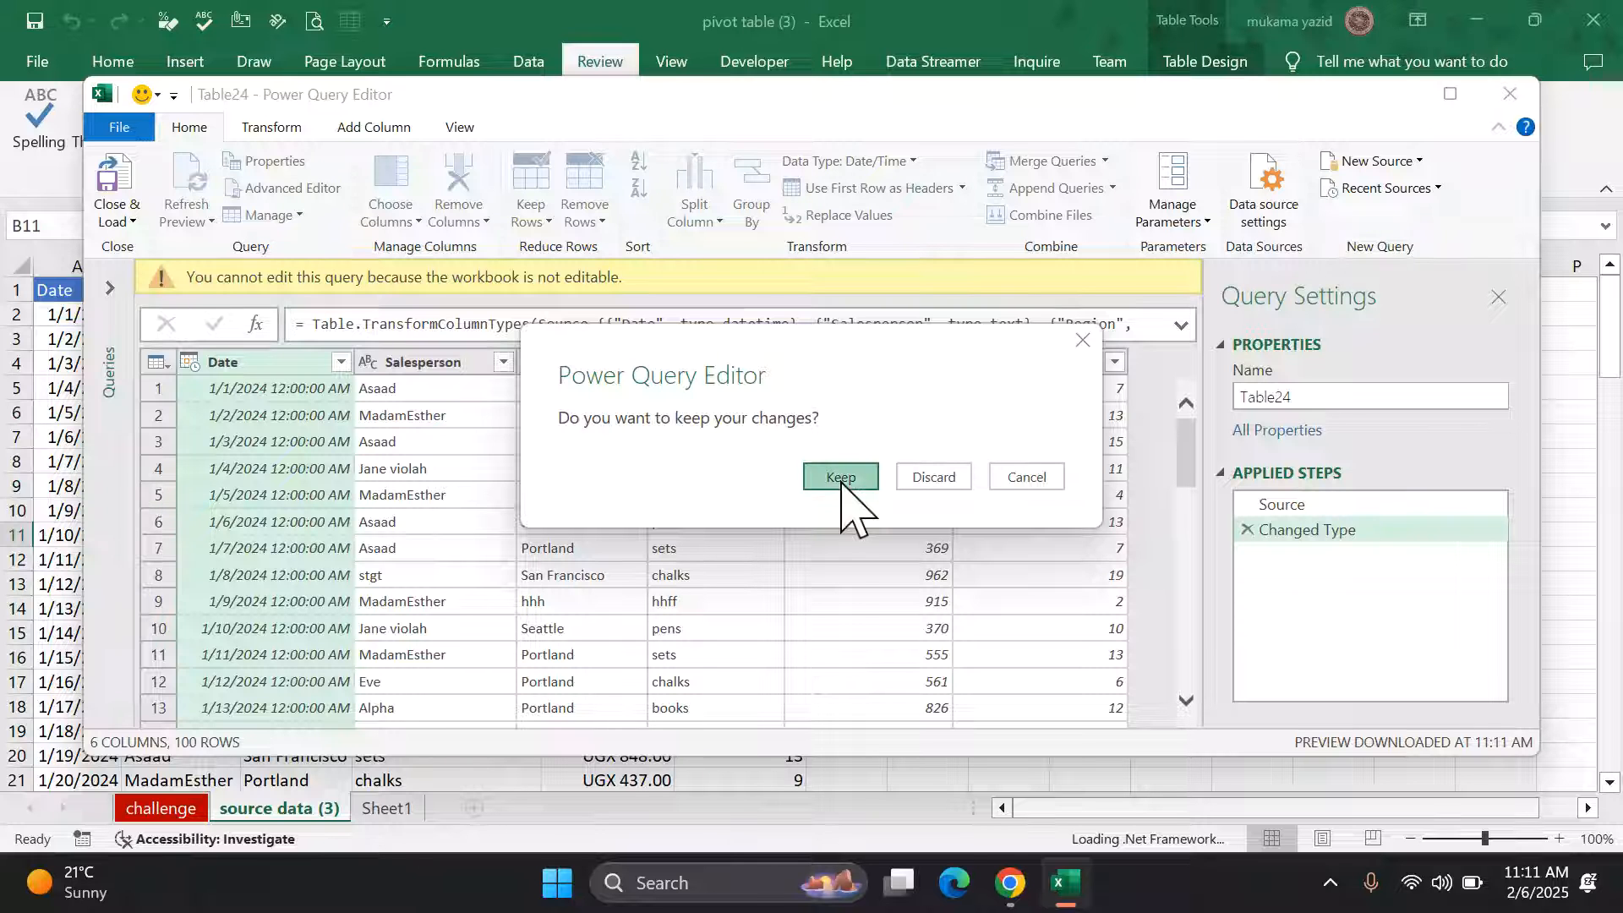
{"action": "left_click", "coordinate": [928, 477]}
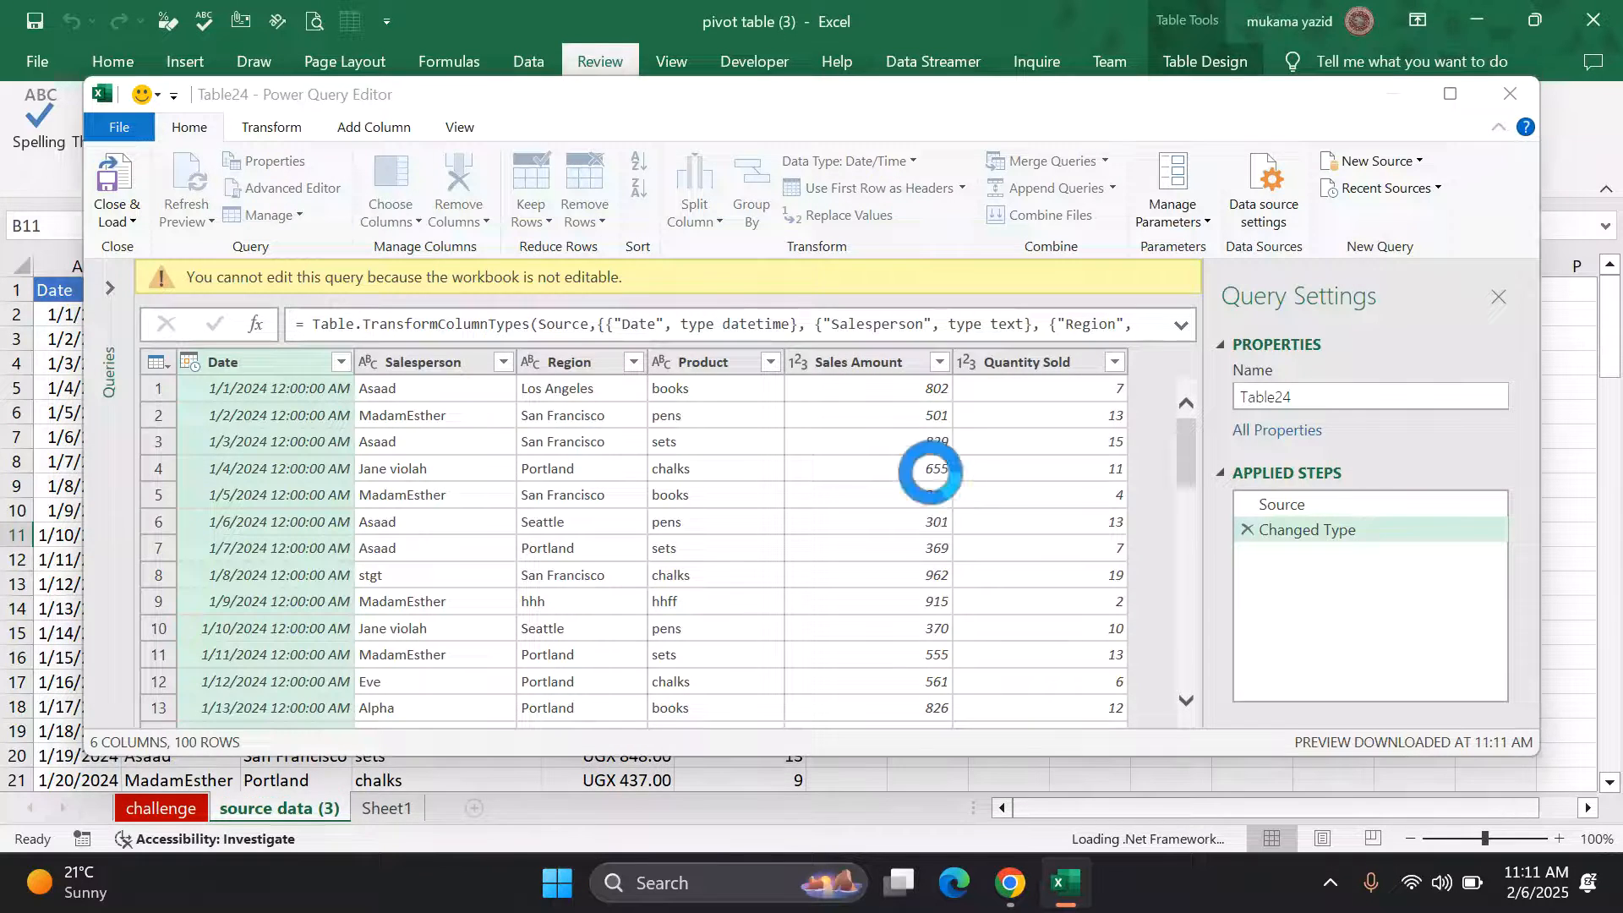
Step: Unprotect the pivot table (3) workbook structure by entering its password
{"action": "scroll", "coordinate": [683, 472], "scroll_direction": "down", "scroll_amount": 2}
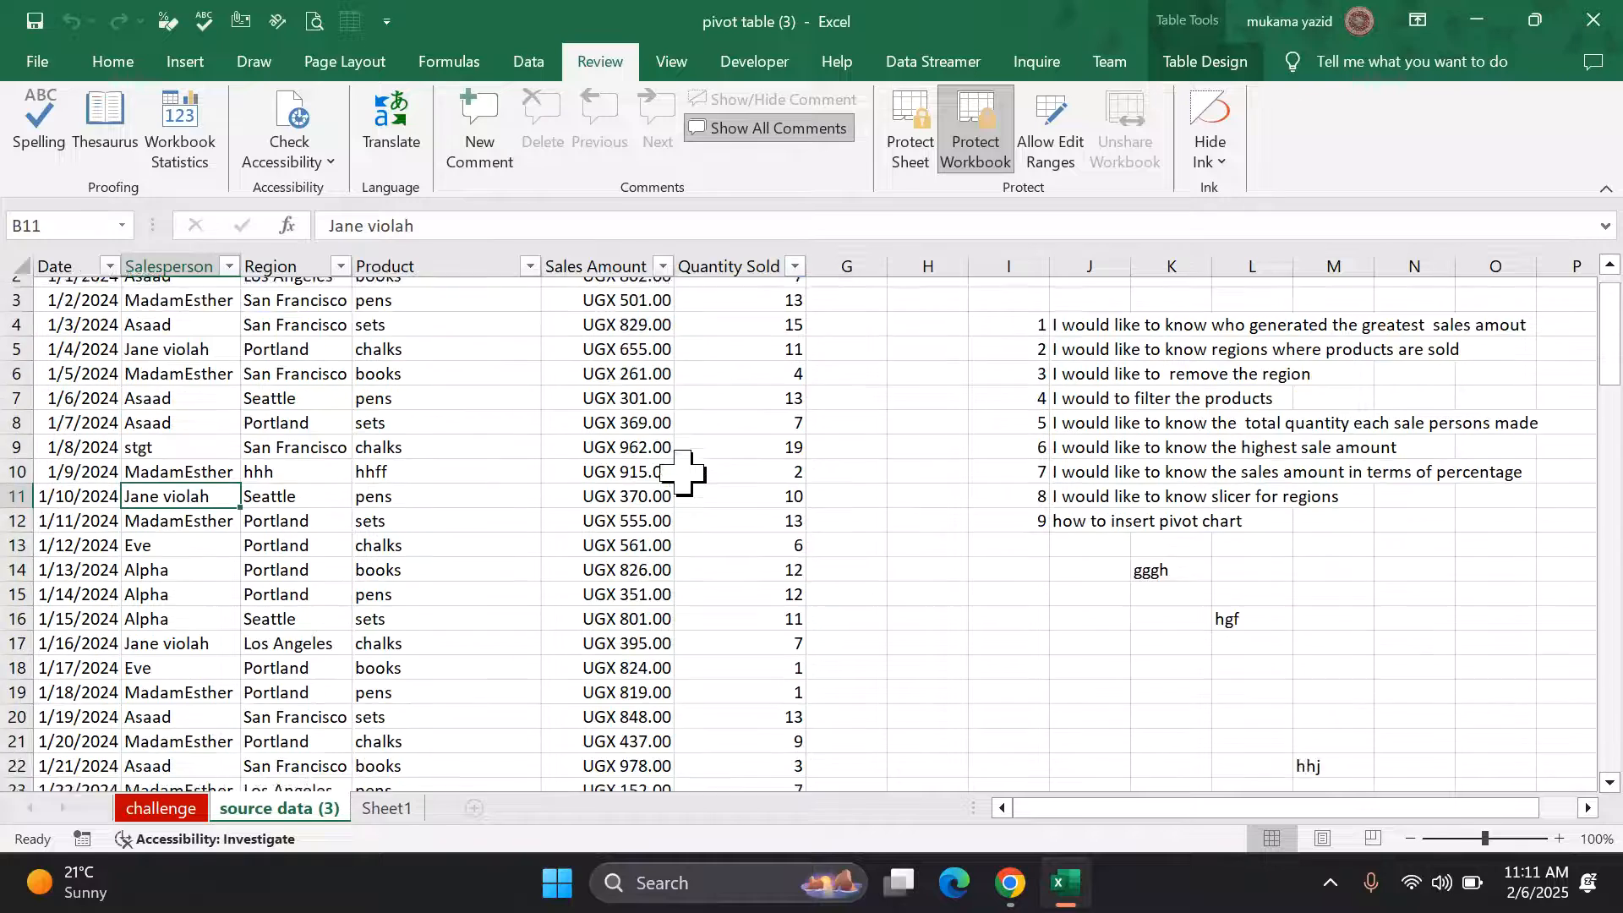
{"action": "scroll", "coordinate": [683, 471], "scroll_direction": "up", "scroll_amount": 2}
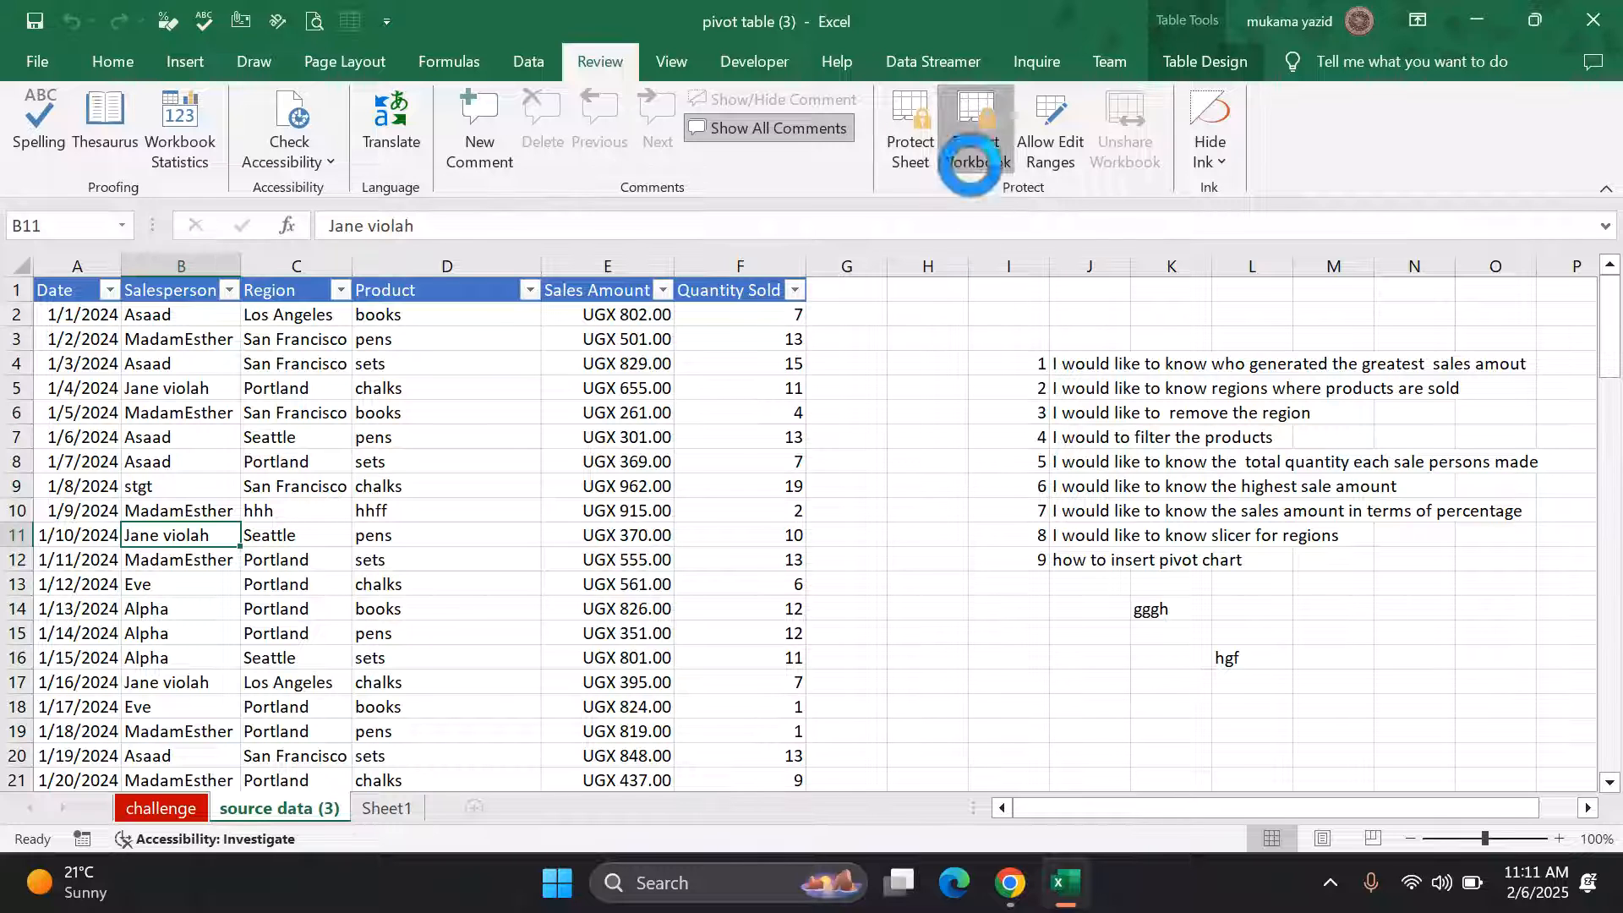
{"action": "left_click", "coordinate": [974, 144]}
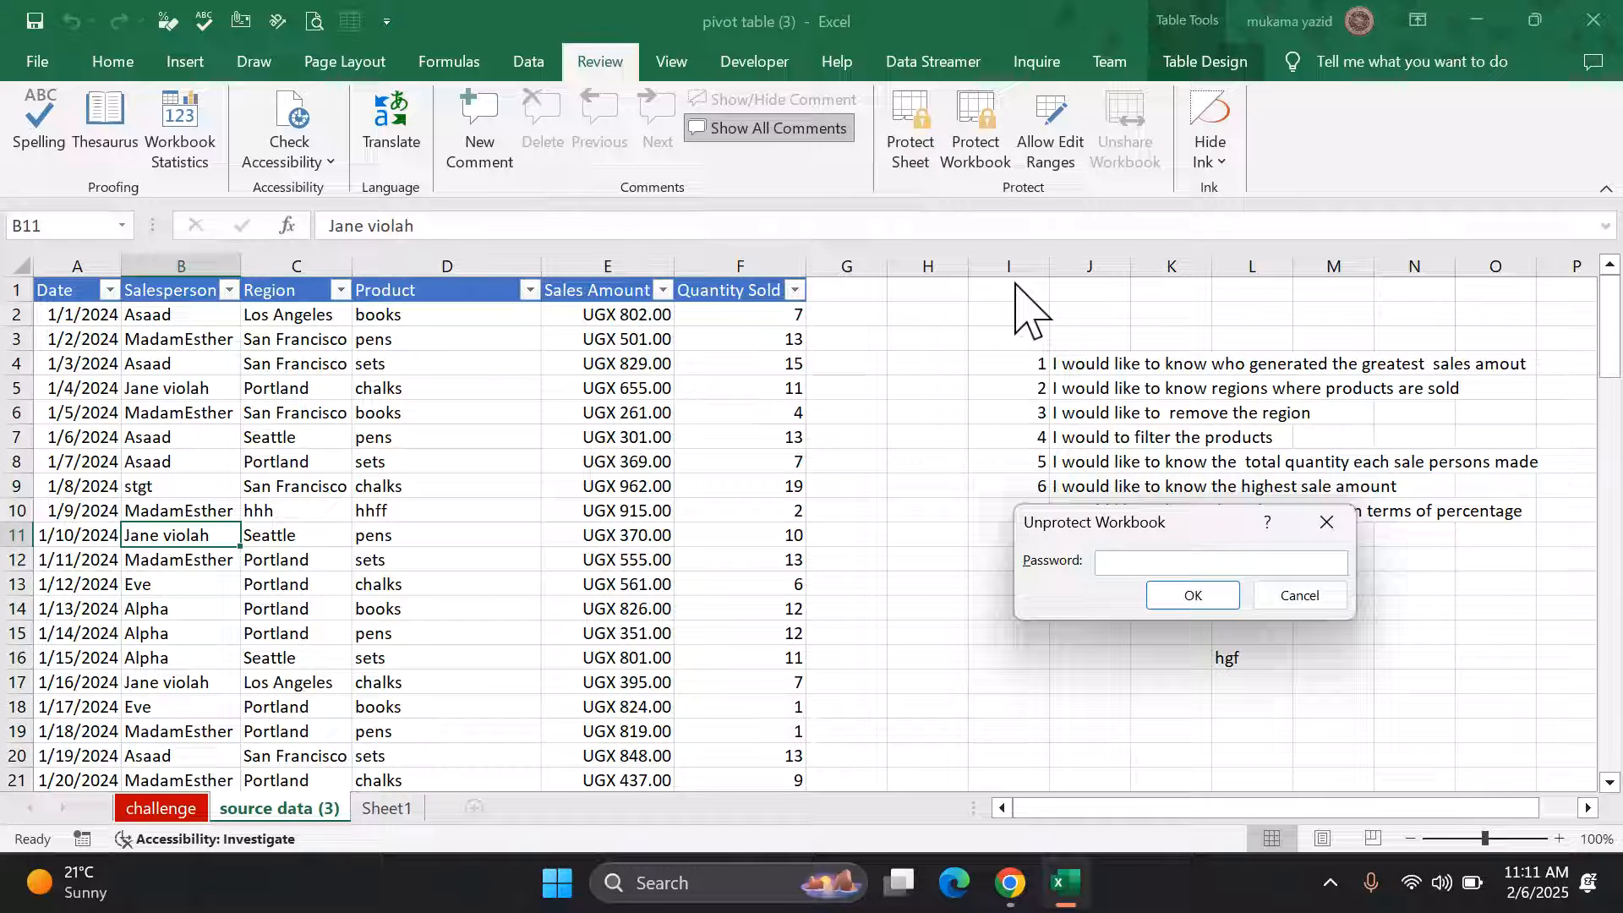
{"action": "type", "text": "12"}
{"action": "left_click", "coordinate": [1183, 599]}
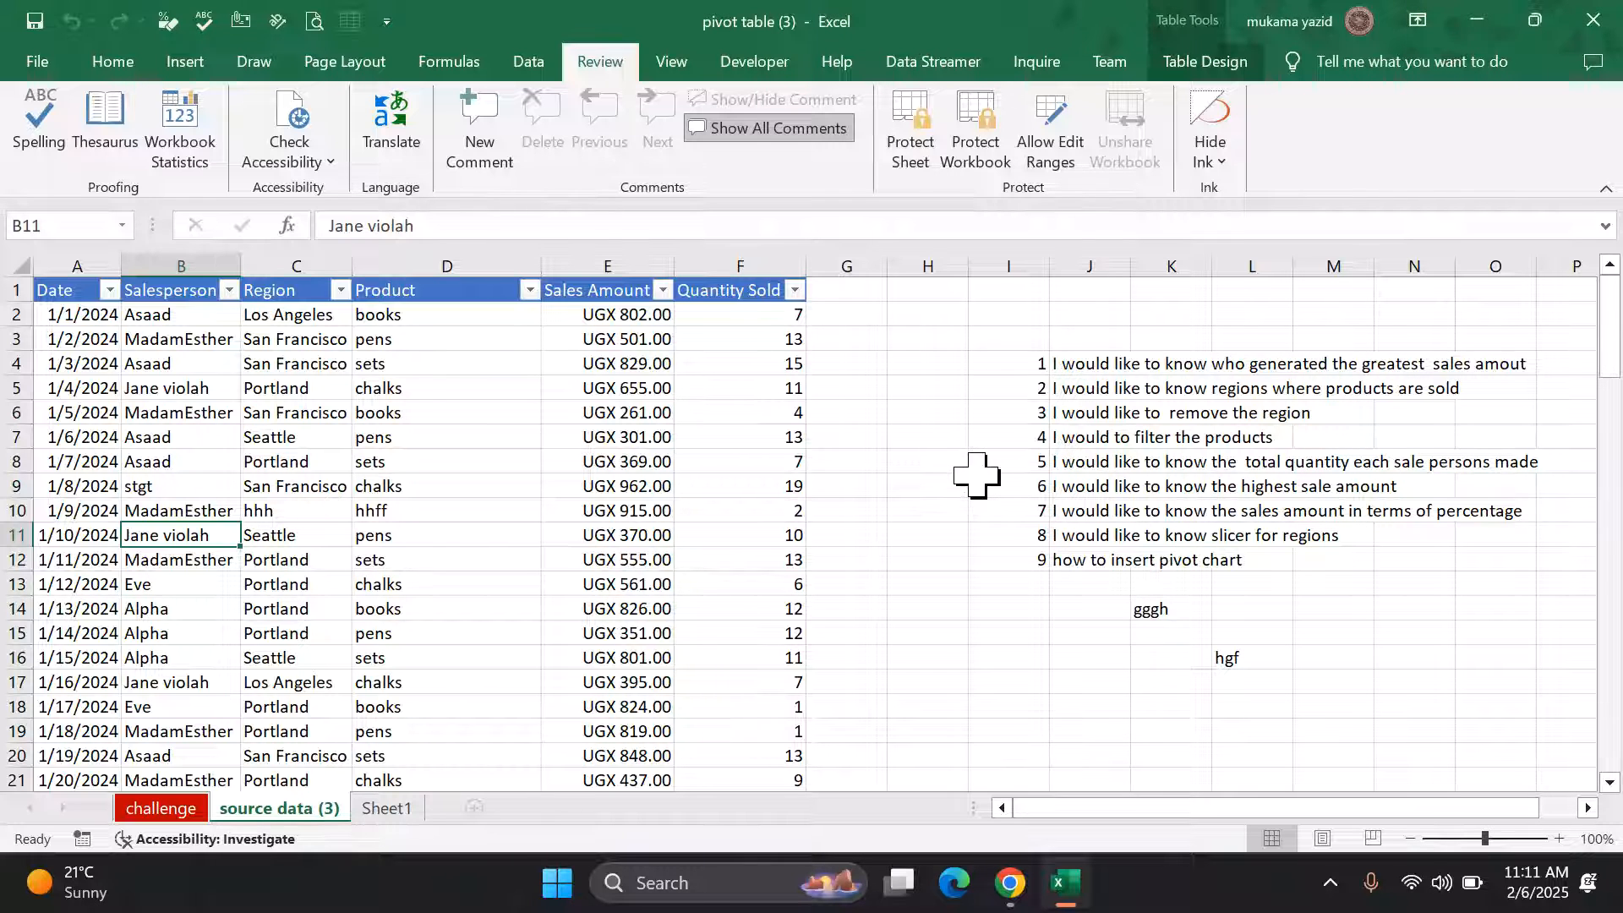
{"action": "scroll", "coordinate": [685, 529], "scroll_direction": "down", "scroll_amount": 3}
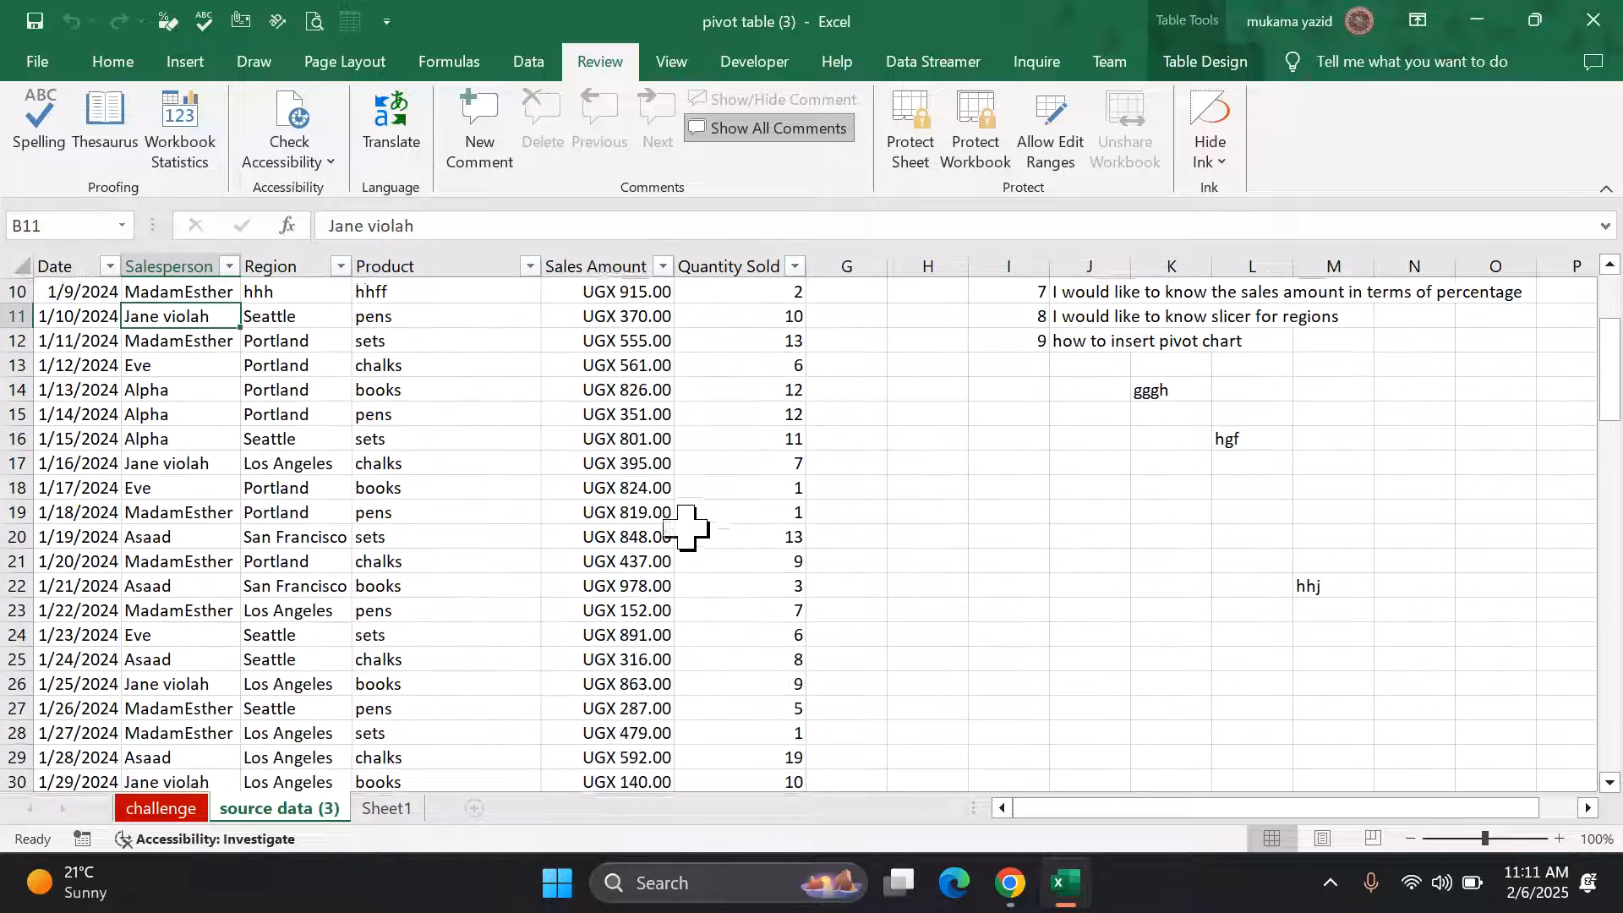
{"action": "scroll", "coordinate": [686, 529], "scroll_direction": "up", "scroll_amount": 3}
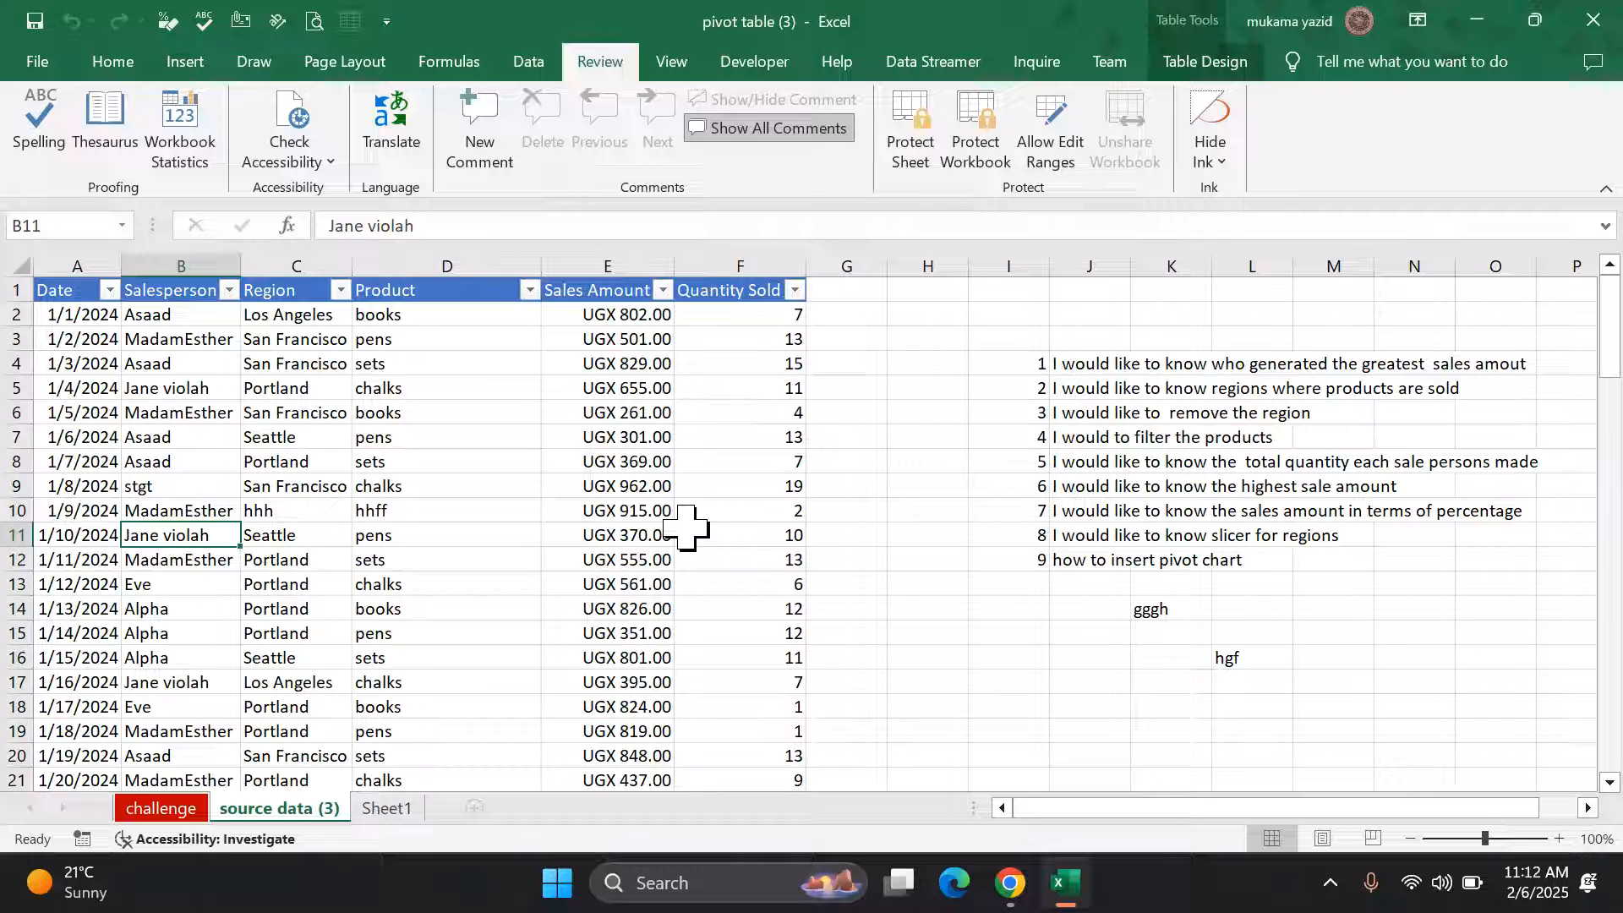
Step: On the Info page, try Encrypt with Password, cancel it, and reopen Protect Workbook
{"action": "left_click", "coordinate": [38, 63]}
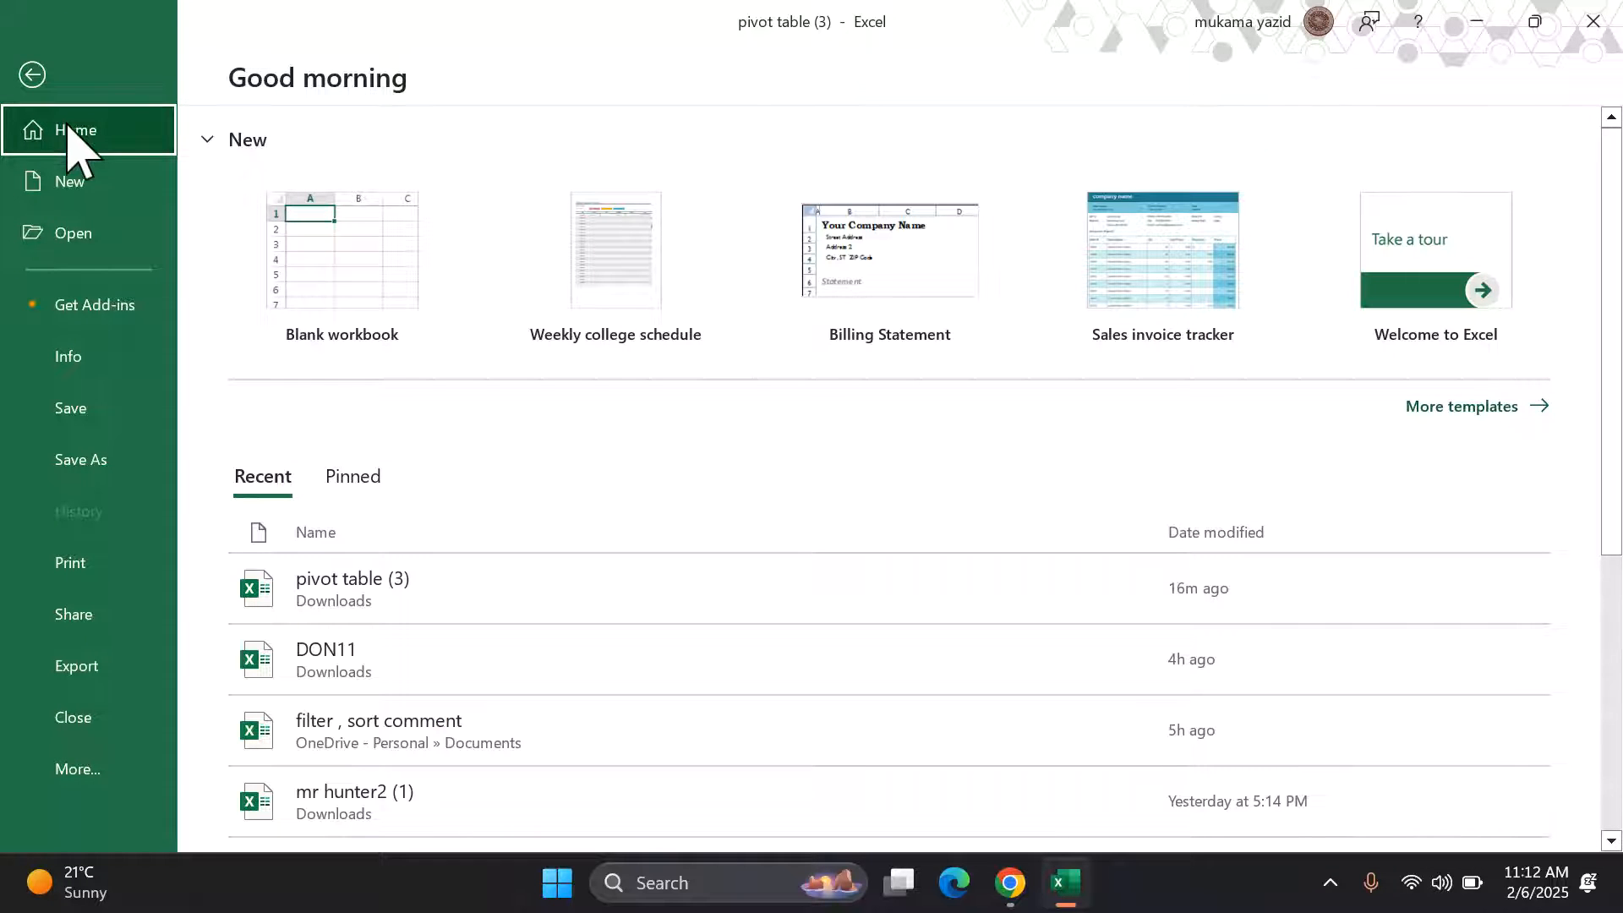
{"action": "left_click", "coordinate": [122, 370]}
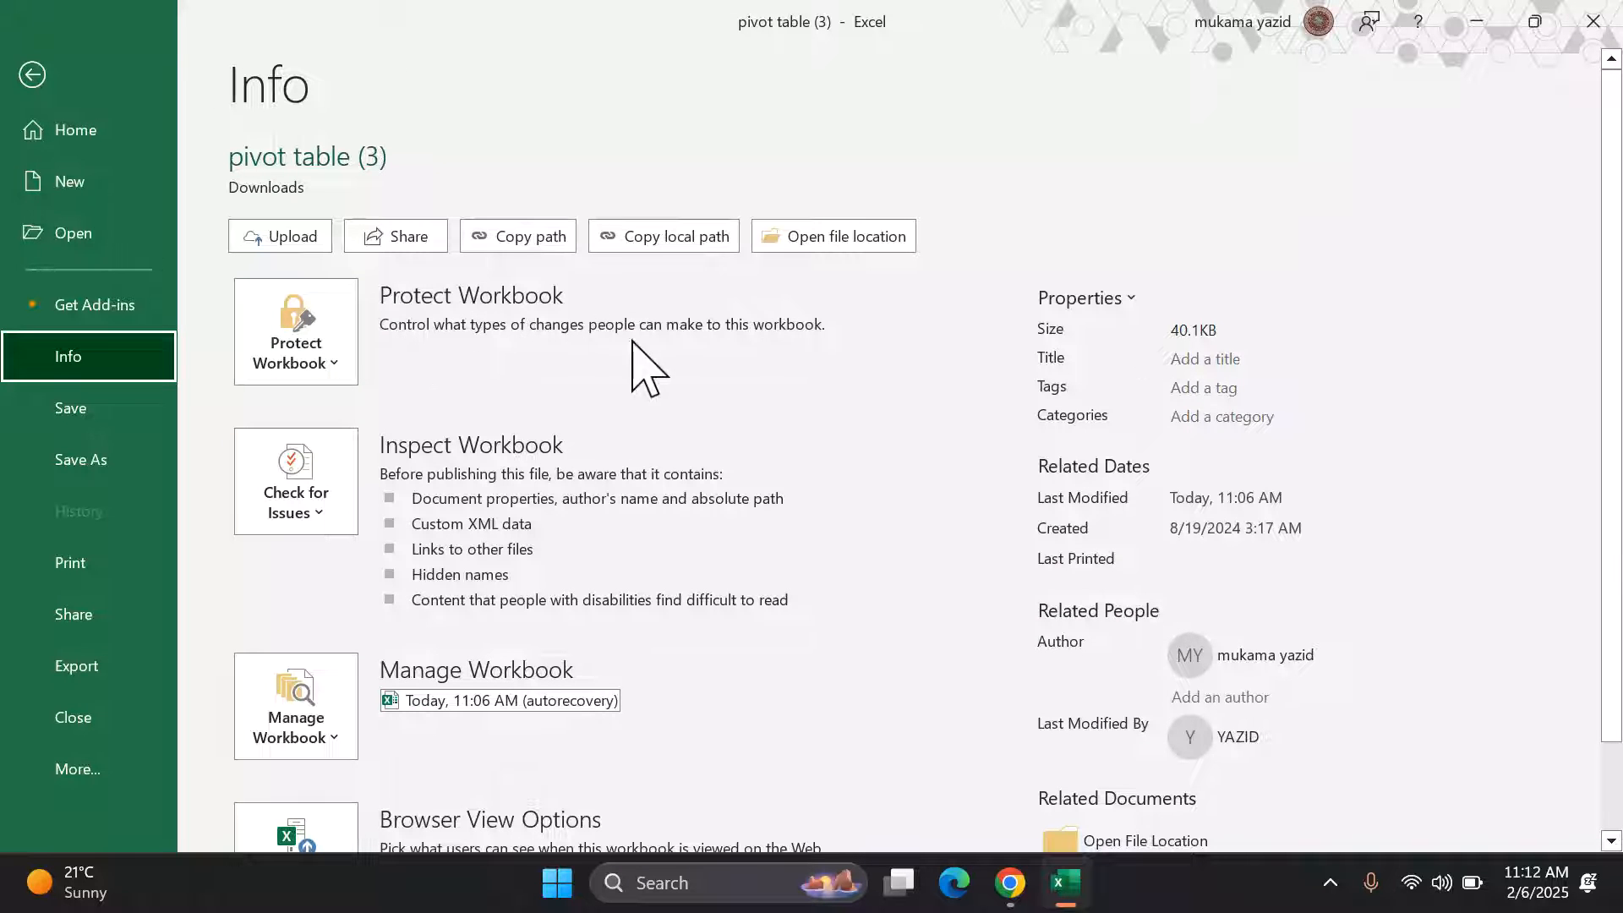
{"action": "left_click", "coordinate": [339, 369]}
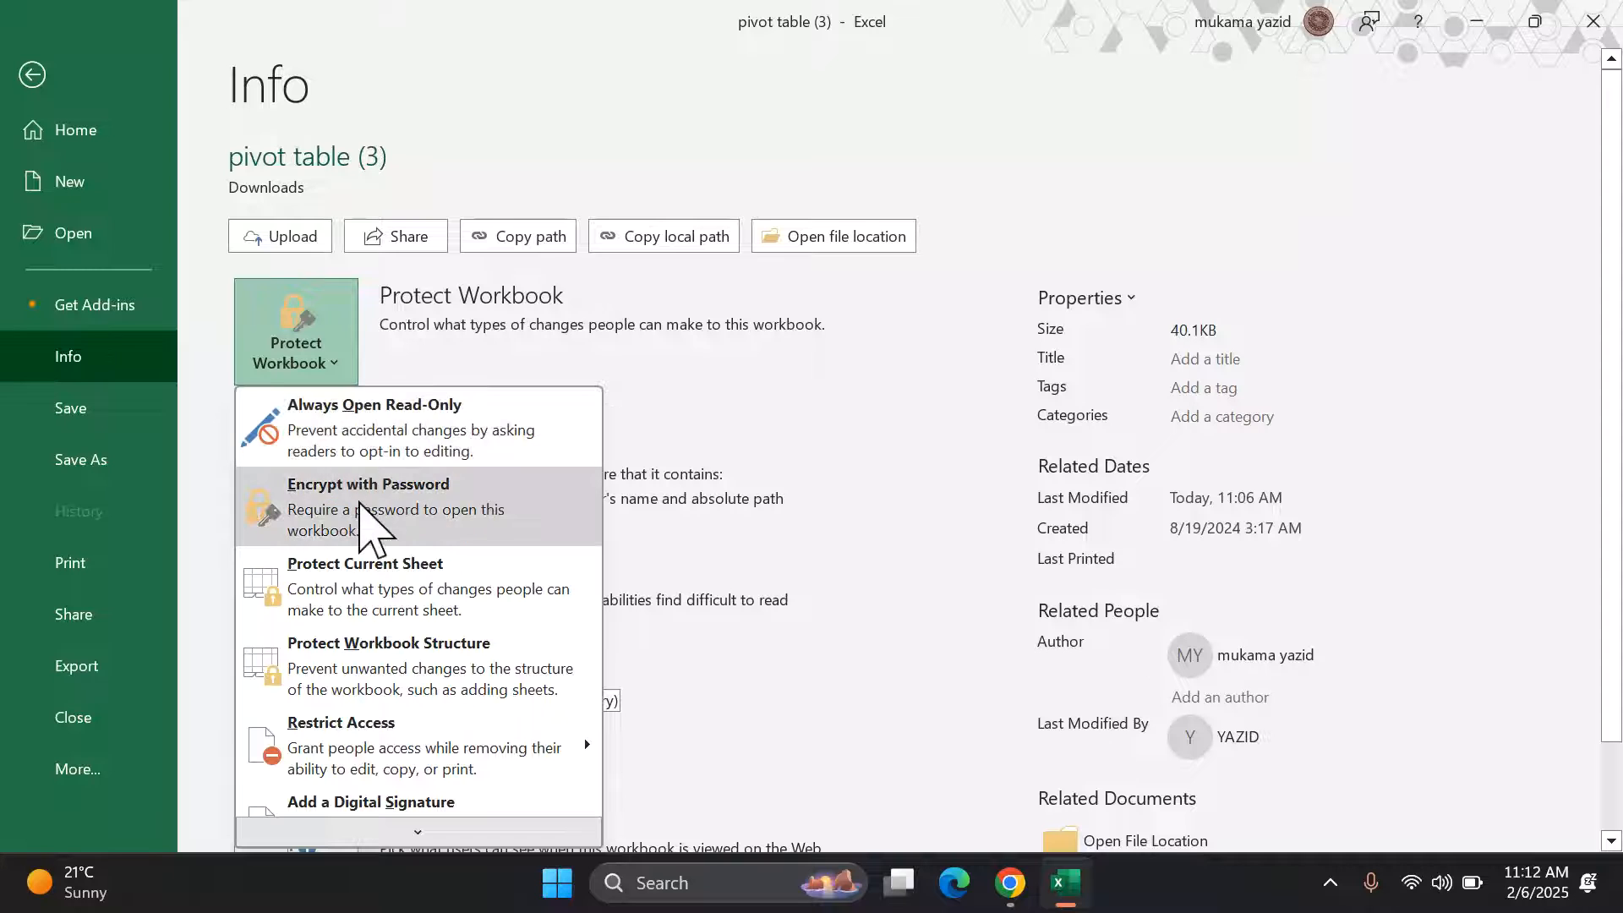
{"action": "left_click", "coordinate": [410, 500]}
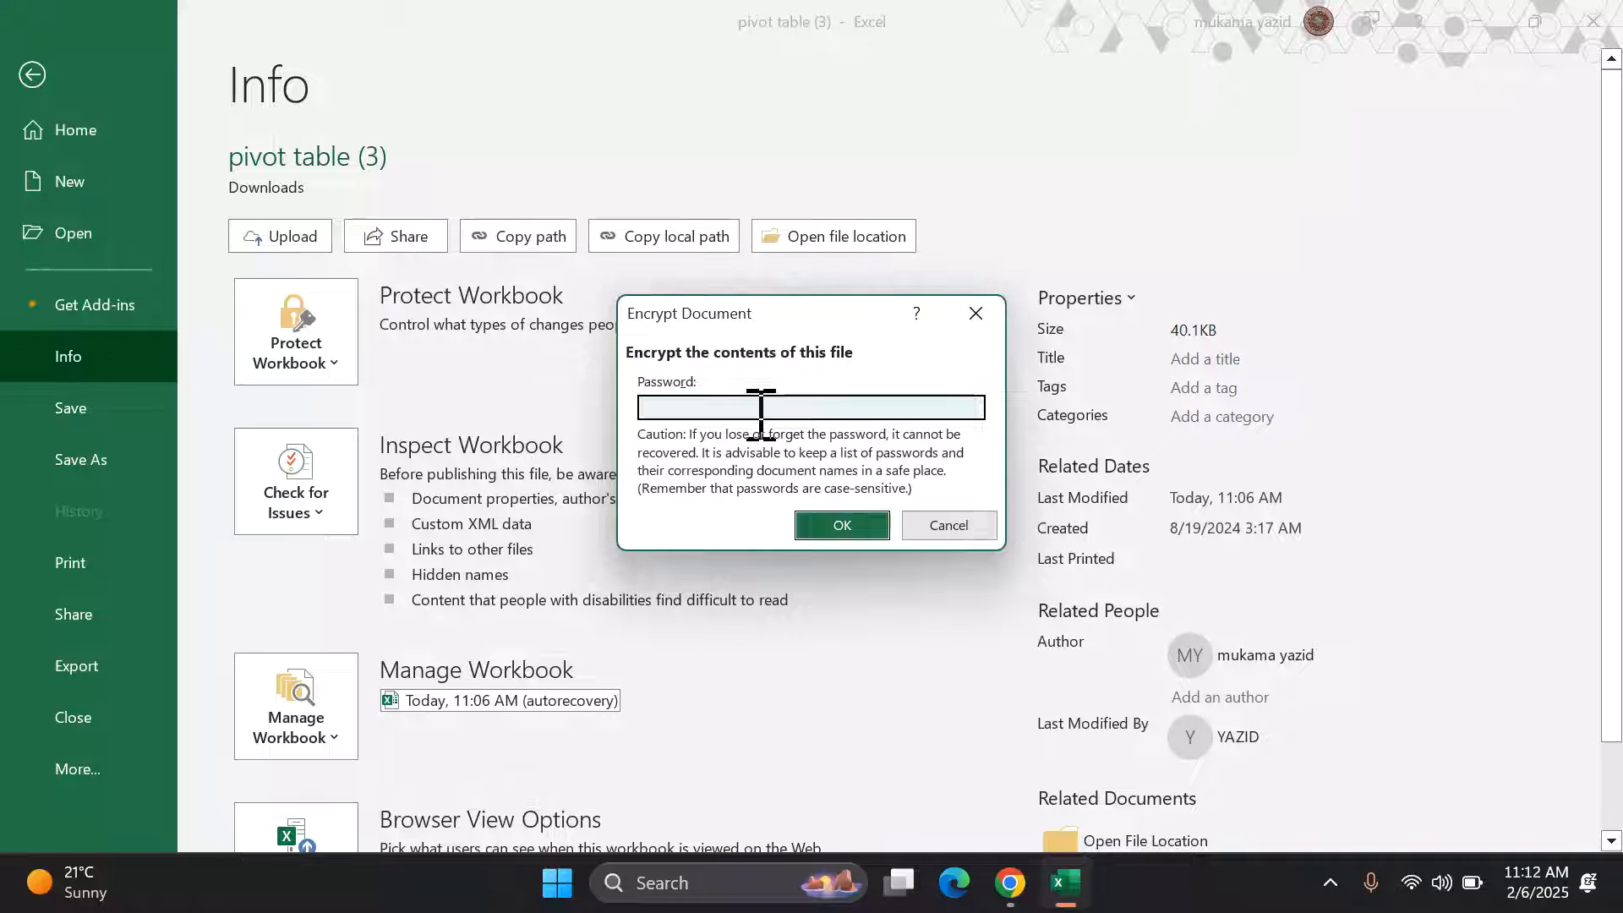
{"action": "left_click", "coordinate": [854, 529]}
{"action": "left_click", "coordinate": [338, 376]}
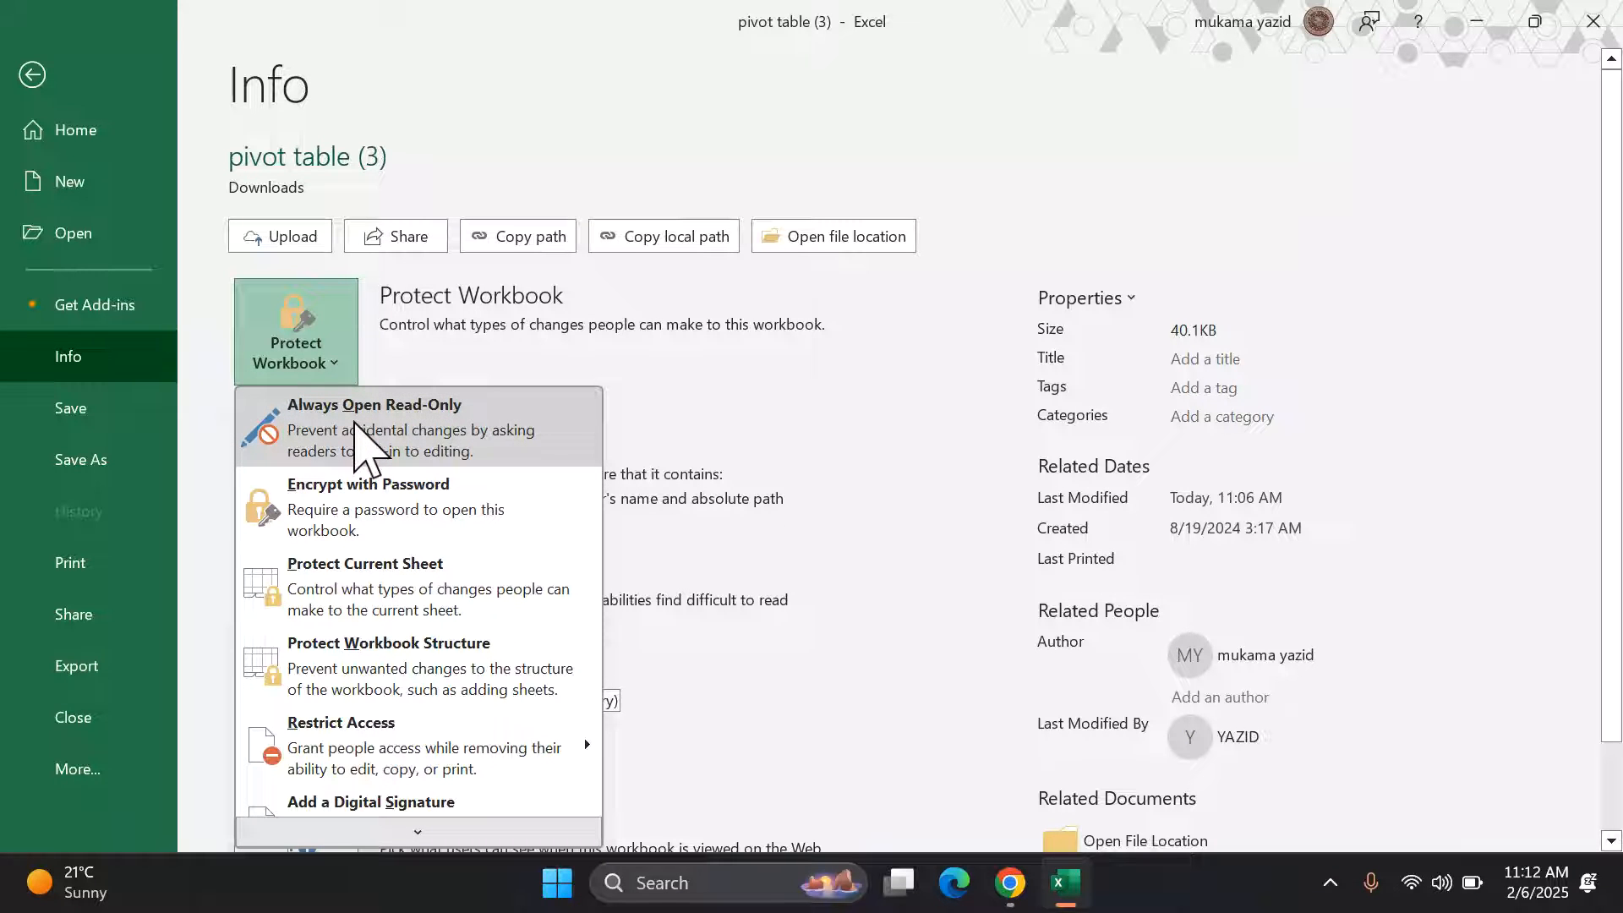
Step: Set the workbook to always open read-only, delete Macro1, and check the remaining sheets
{"action": "left_click", "coordinate": [437, 423]}
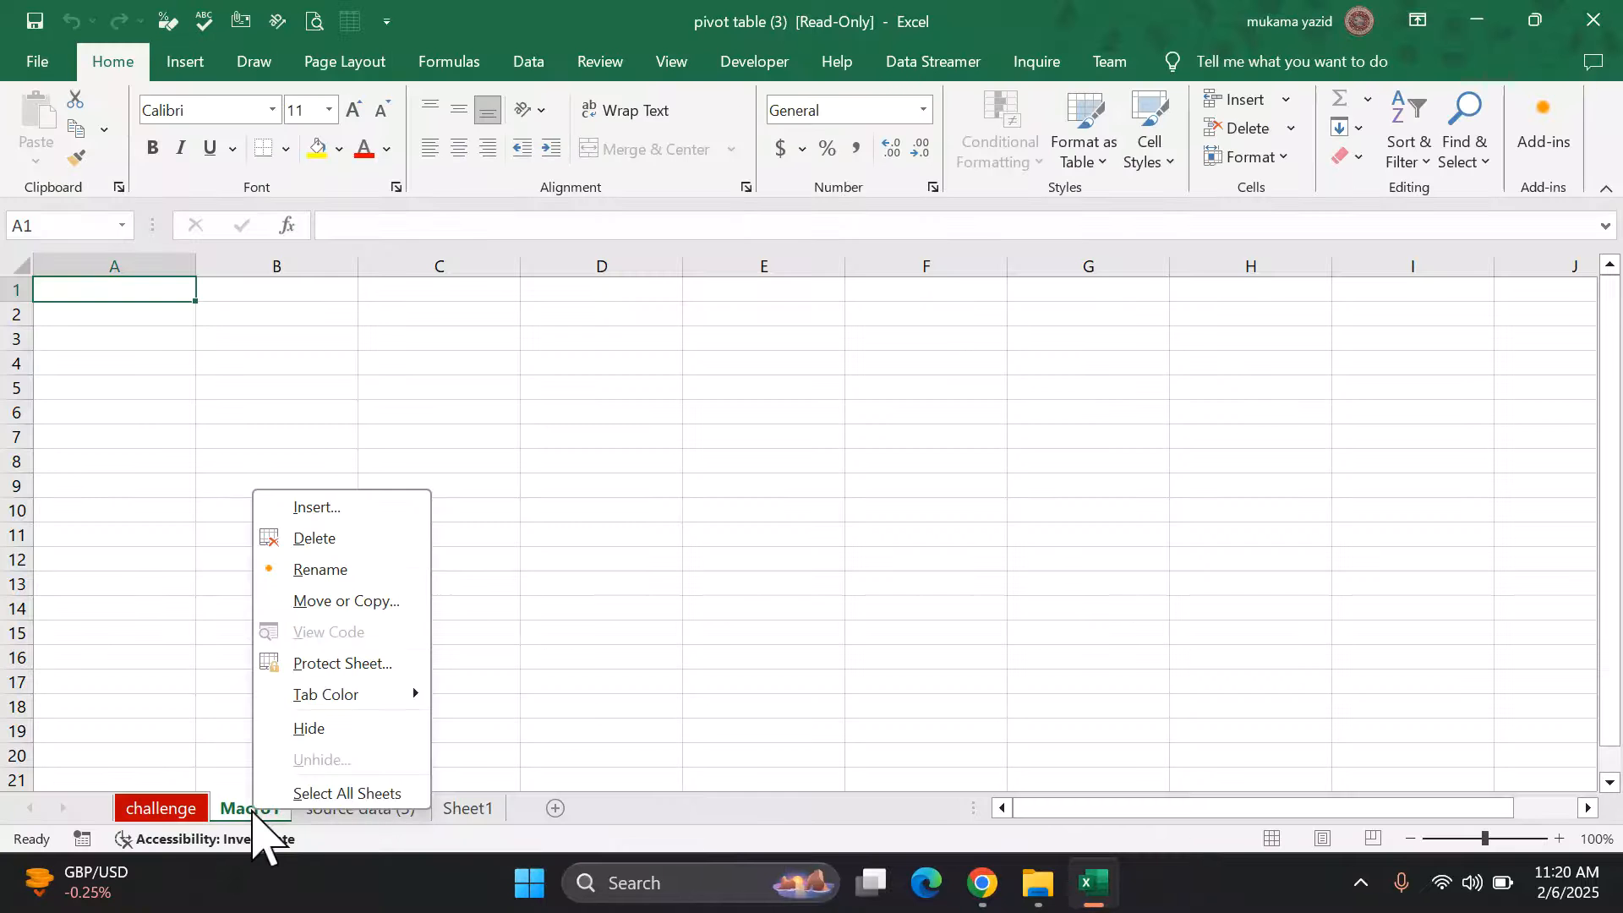
{"action": "left_click", "coordinate": [342, 541]}
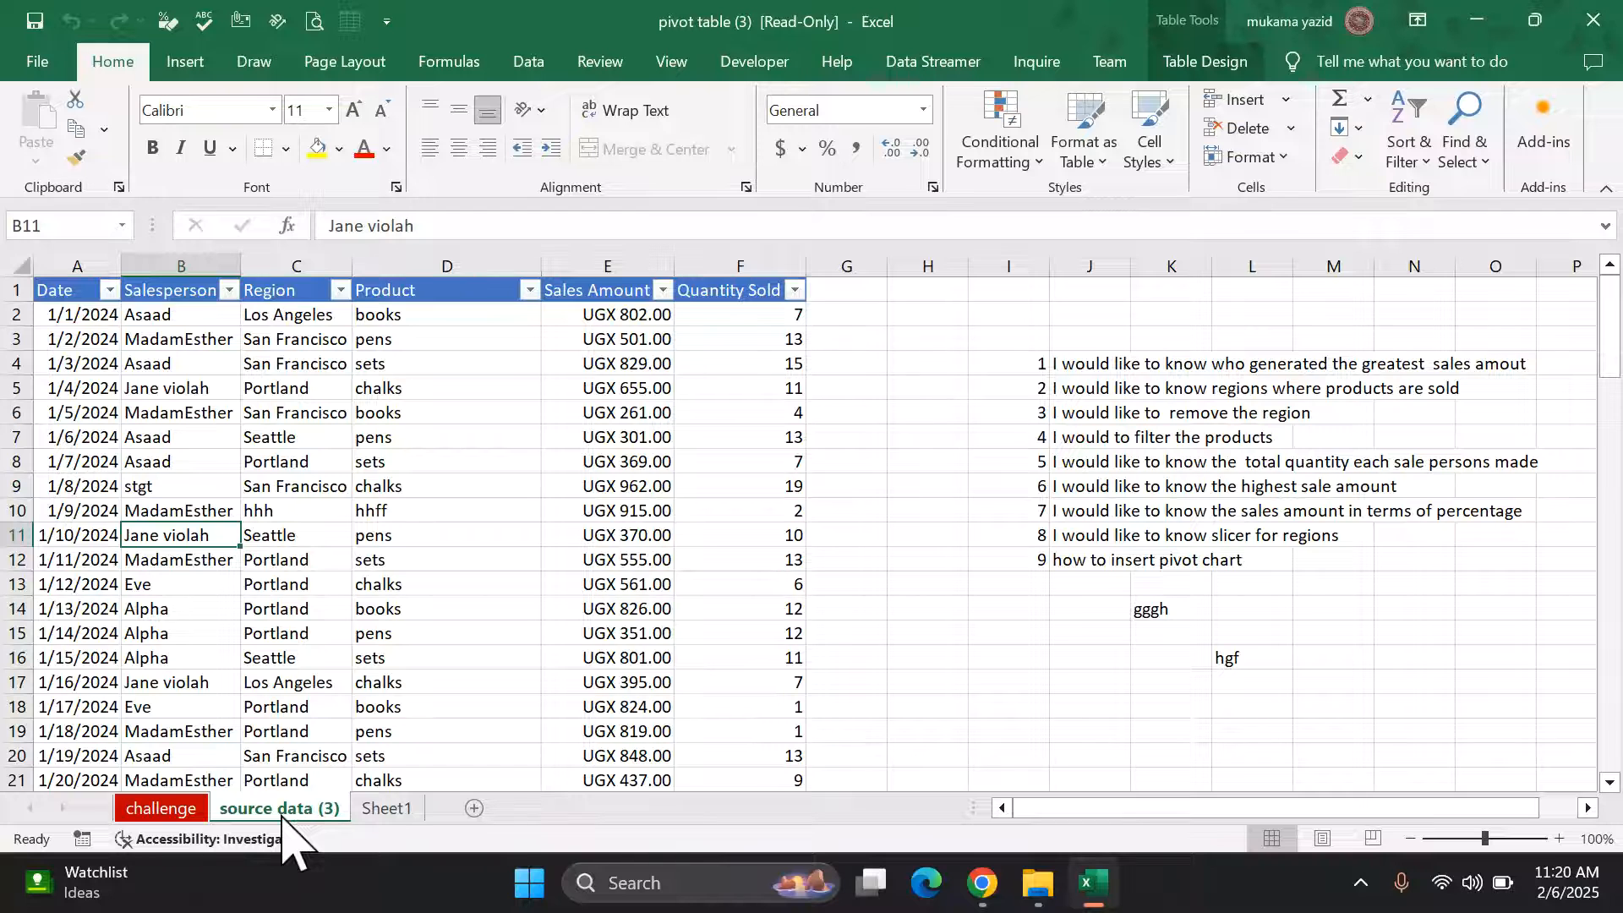
{"action": "left_click", "coordinate": [161, 808]}
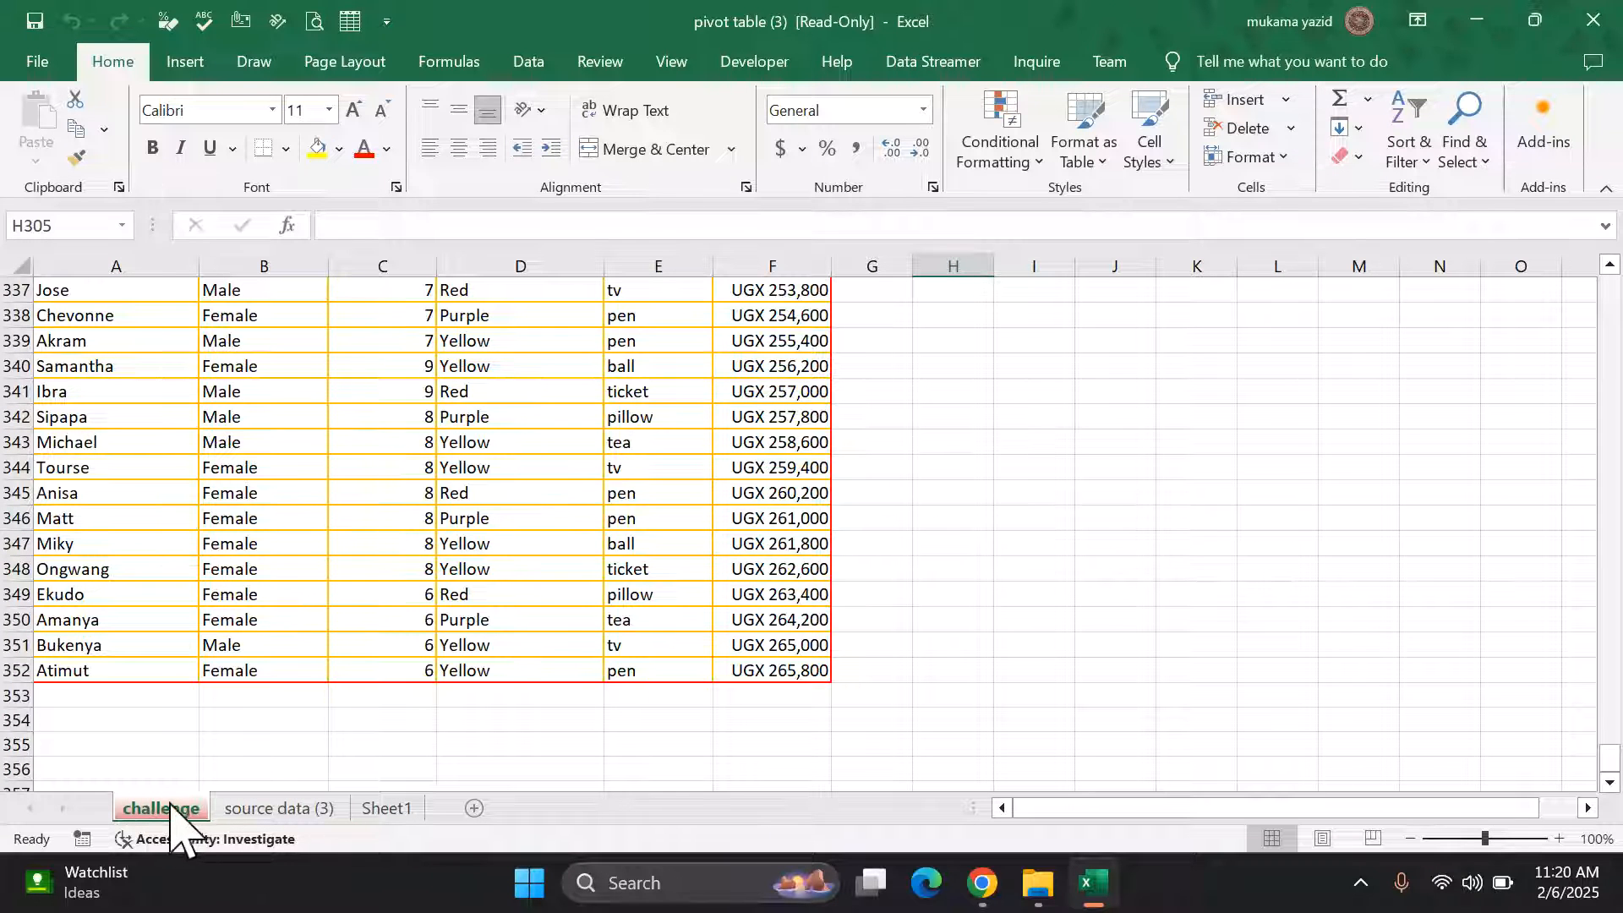
{"action": "left_click", "coordinate": [270, 810]}
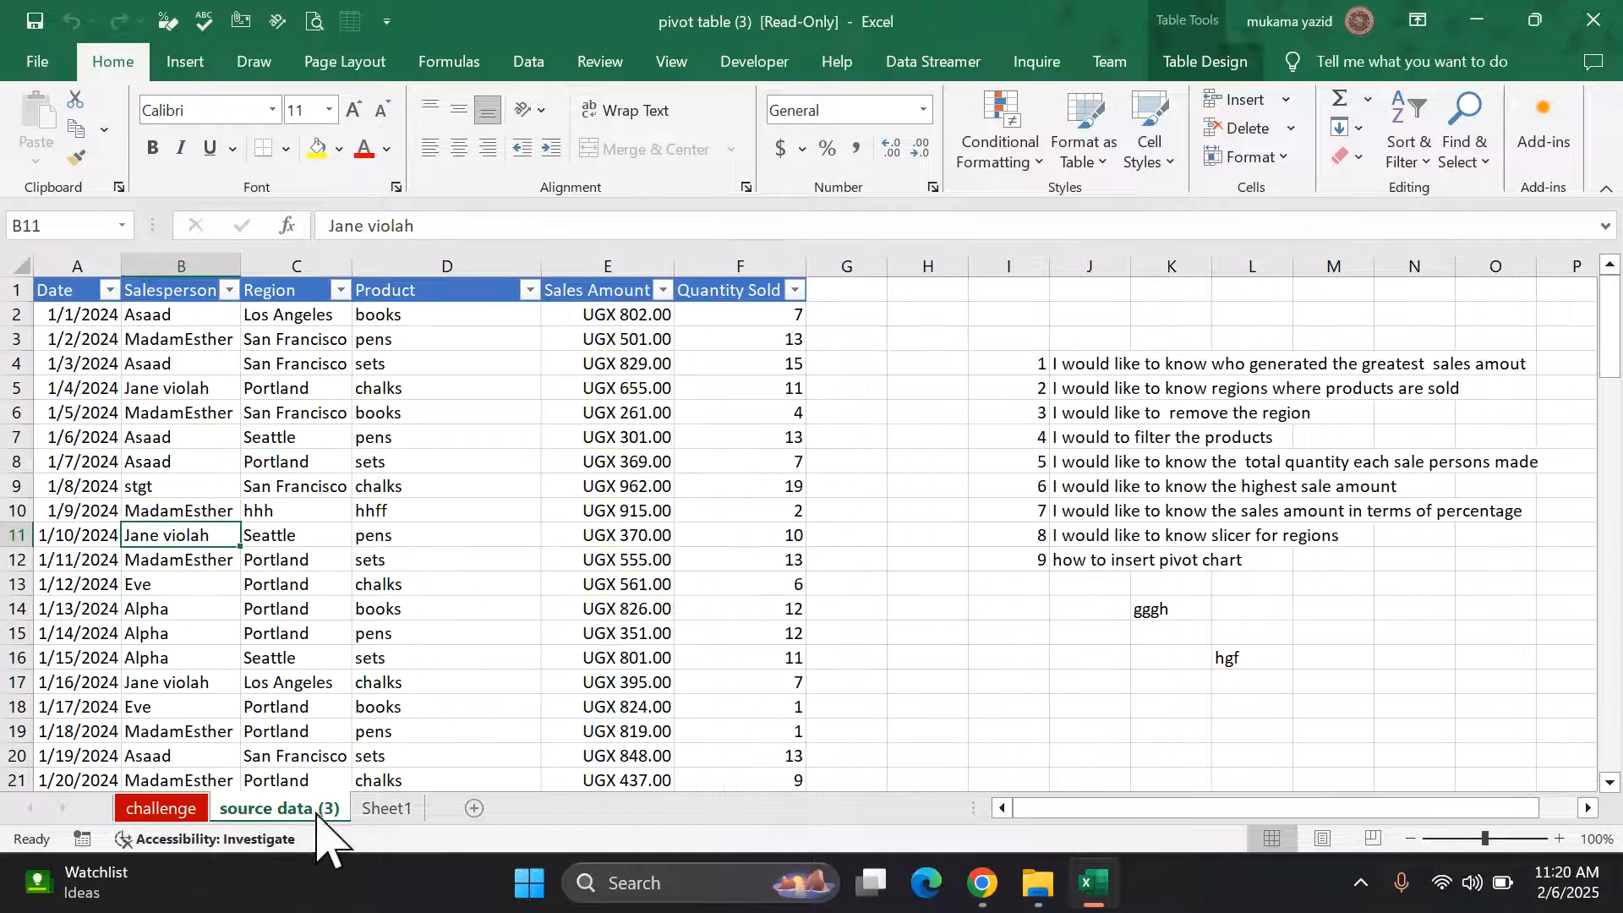
{"action": "left_click", "coordinate": [382, 810]}
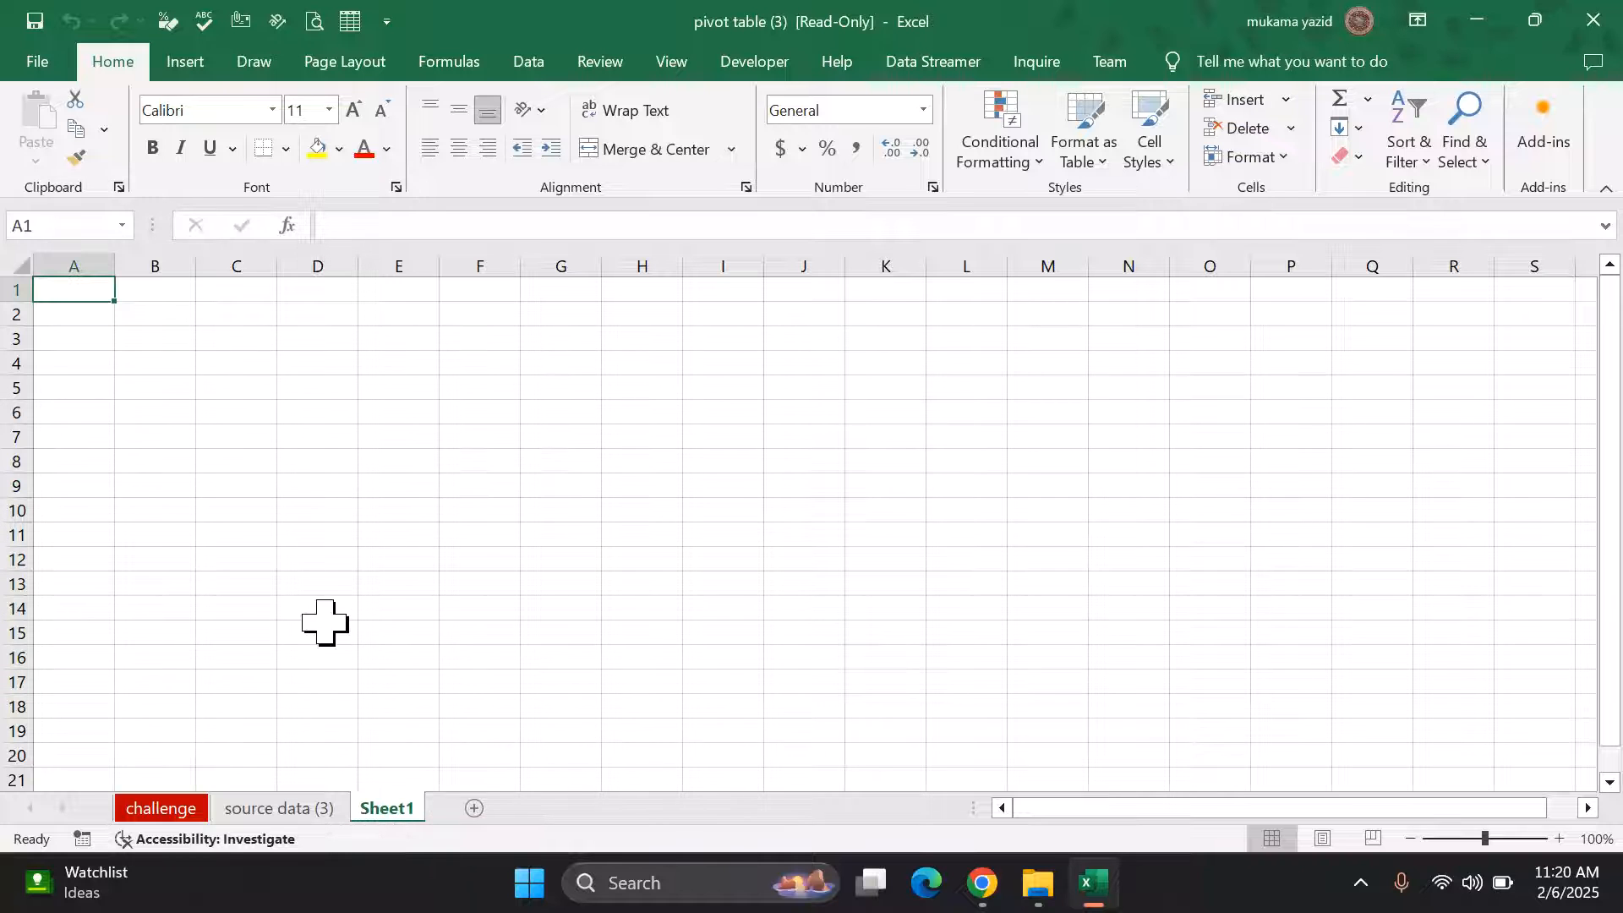
{"action": "scroll", "coordinate": [582, 504], "scroll_direction": "down", "scroll_amount": 1}
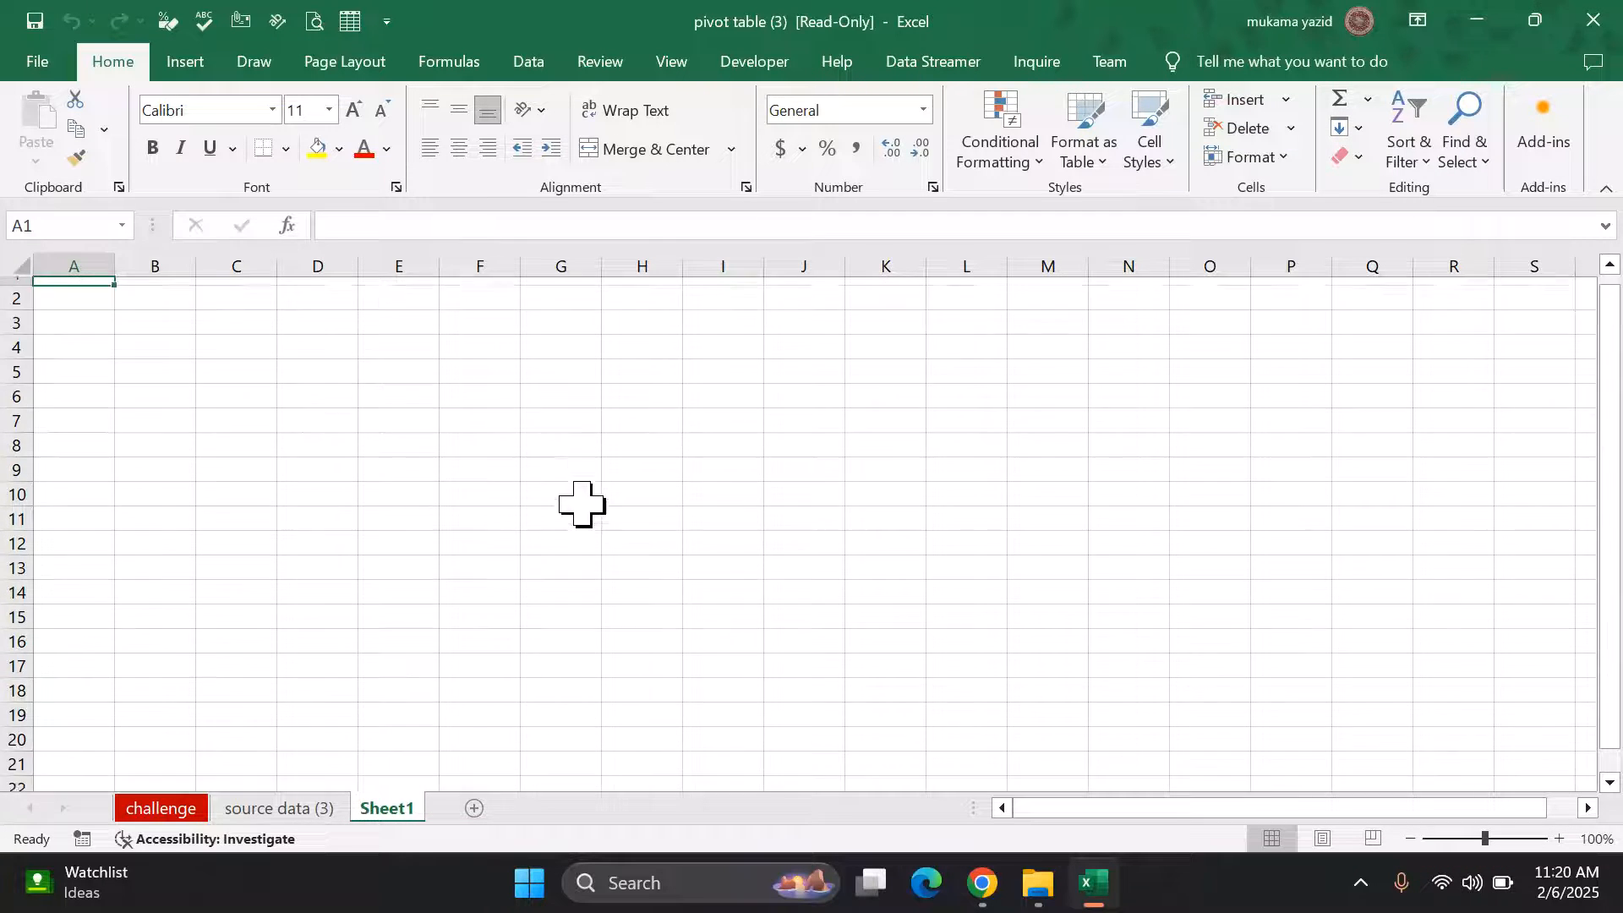
{"action": "scroll", "coordinate": [582, 504], "scroll_direction": "up", "scroll_amount": 1}
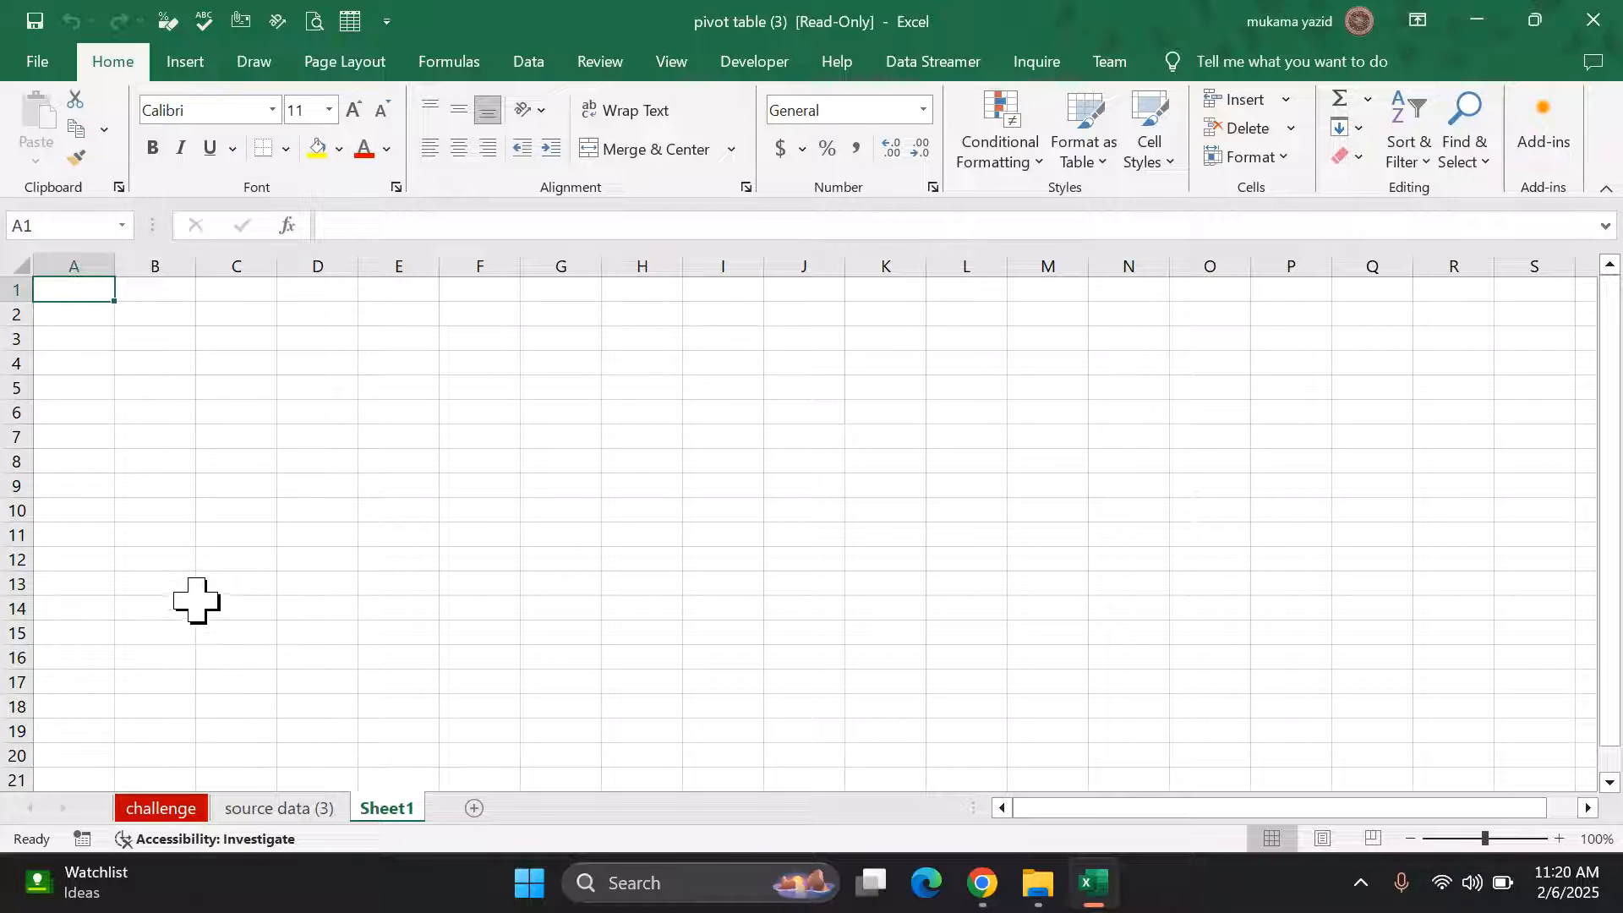
Step: Expand the Protect Workbook dropdown on the Info page of read-only pivot table (3)
{"action": "left_click", "coordinate": [37, 61]}
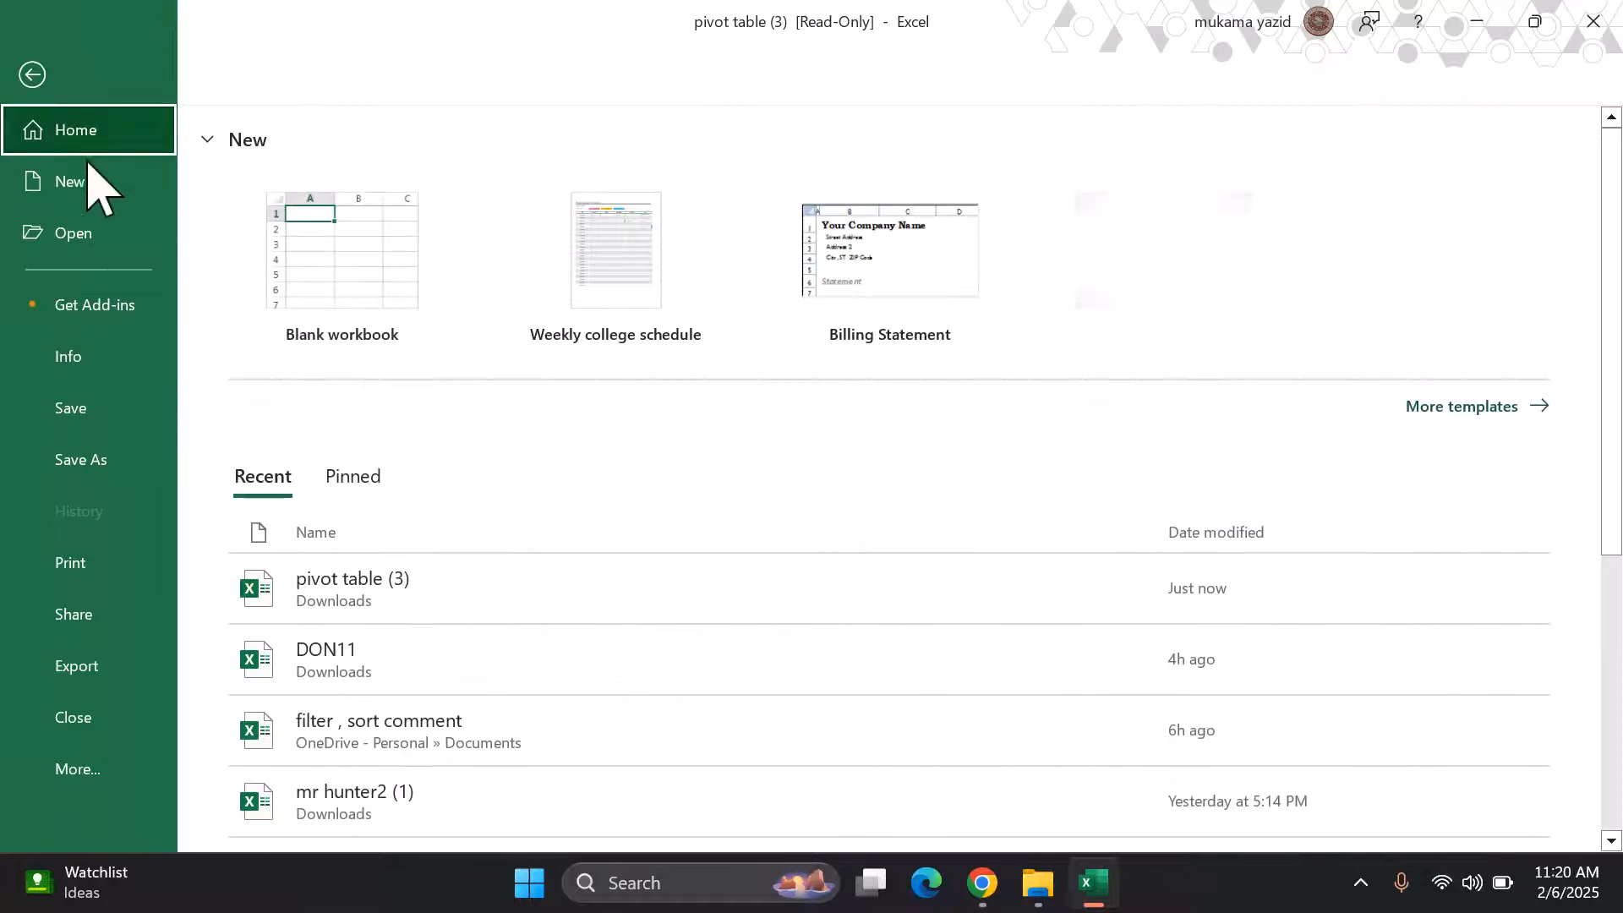
{"action": "left_click", "coordinate": [135, 384]}
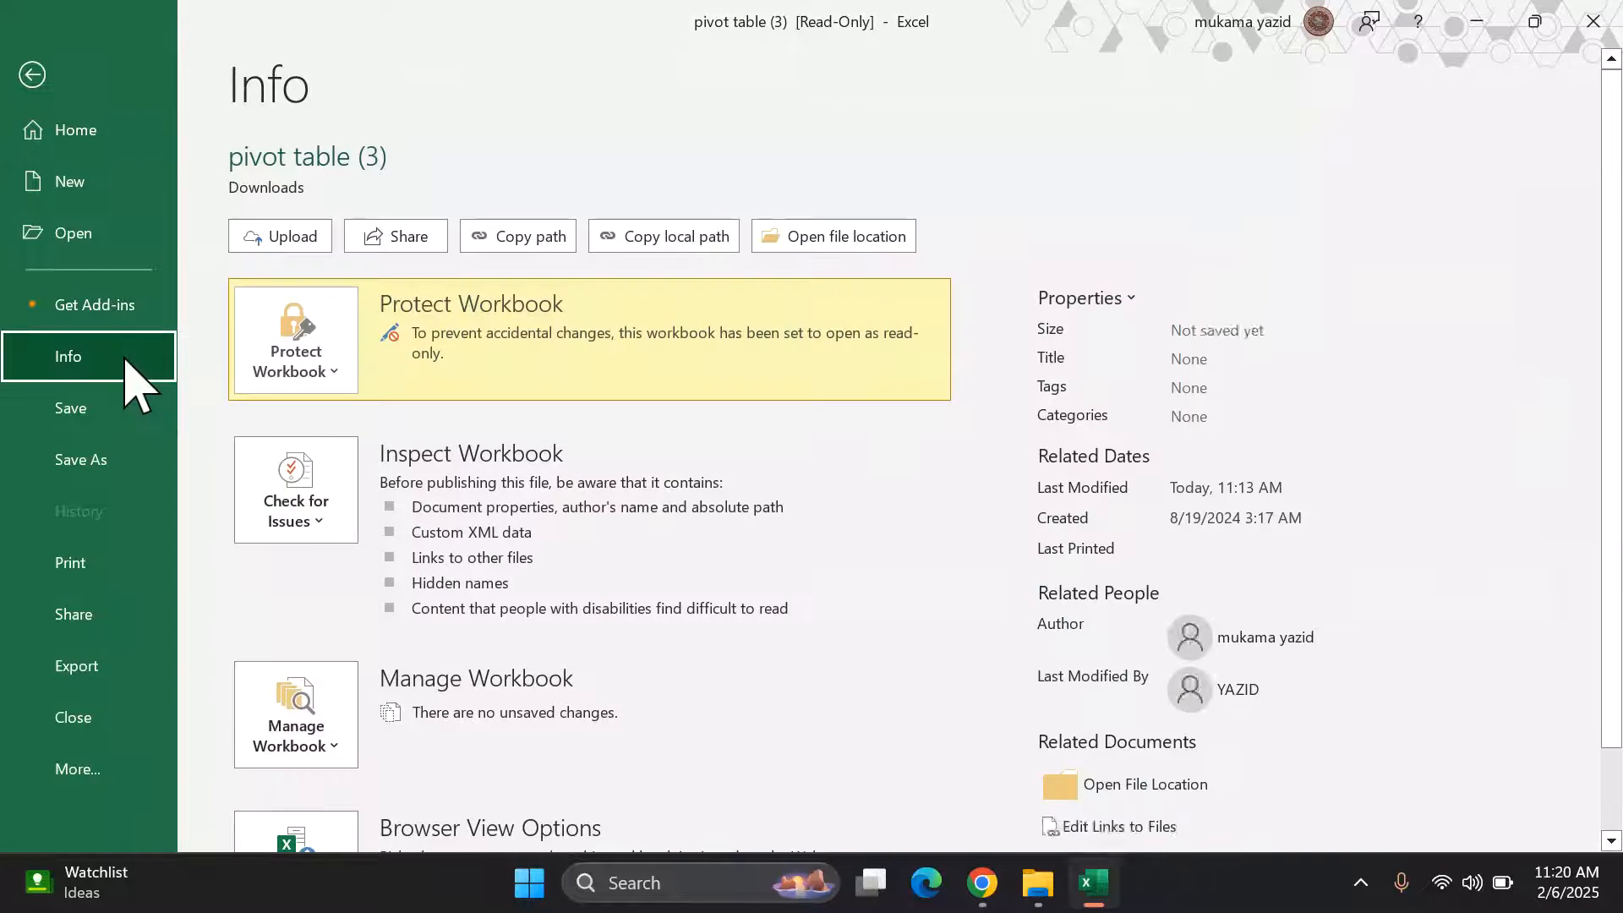
{"action": "left_click", "coordinate": [339, 385]}
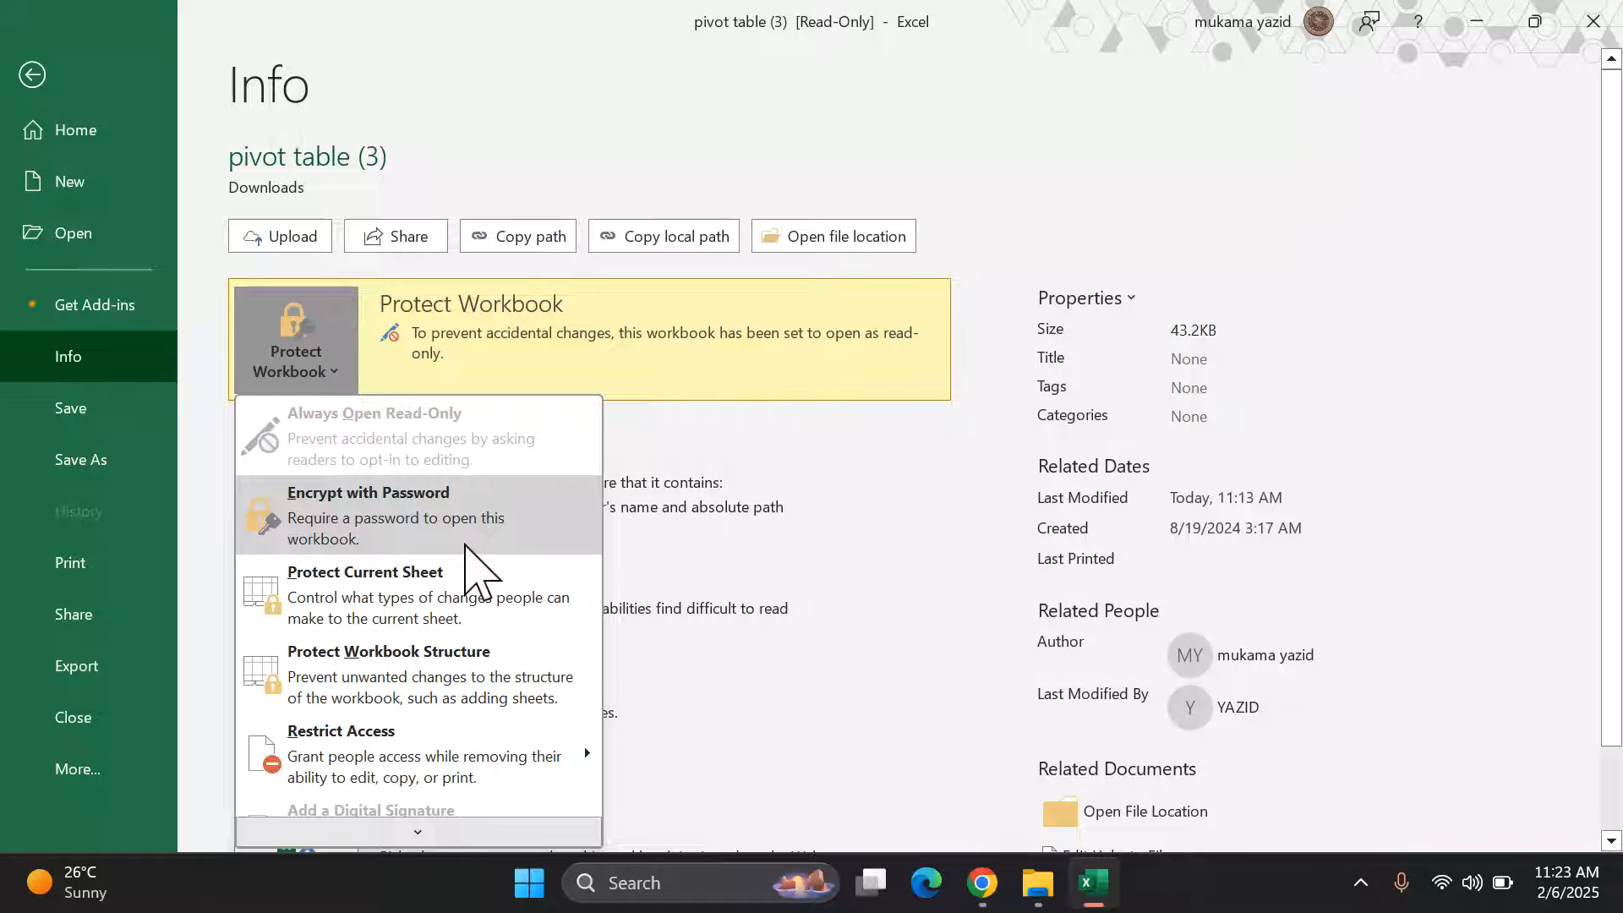
{"action": "left_click", "coordinate": [466, 545]}
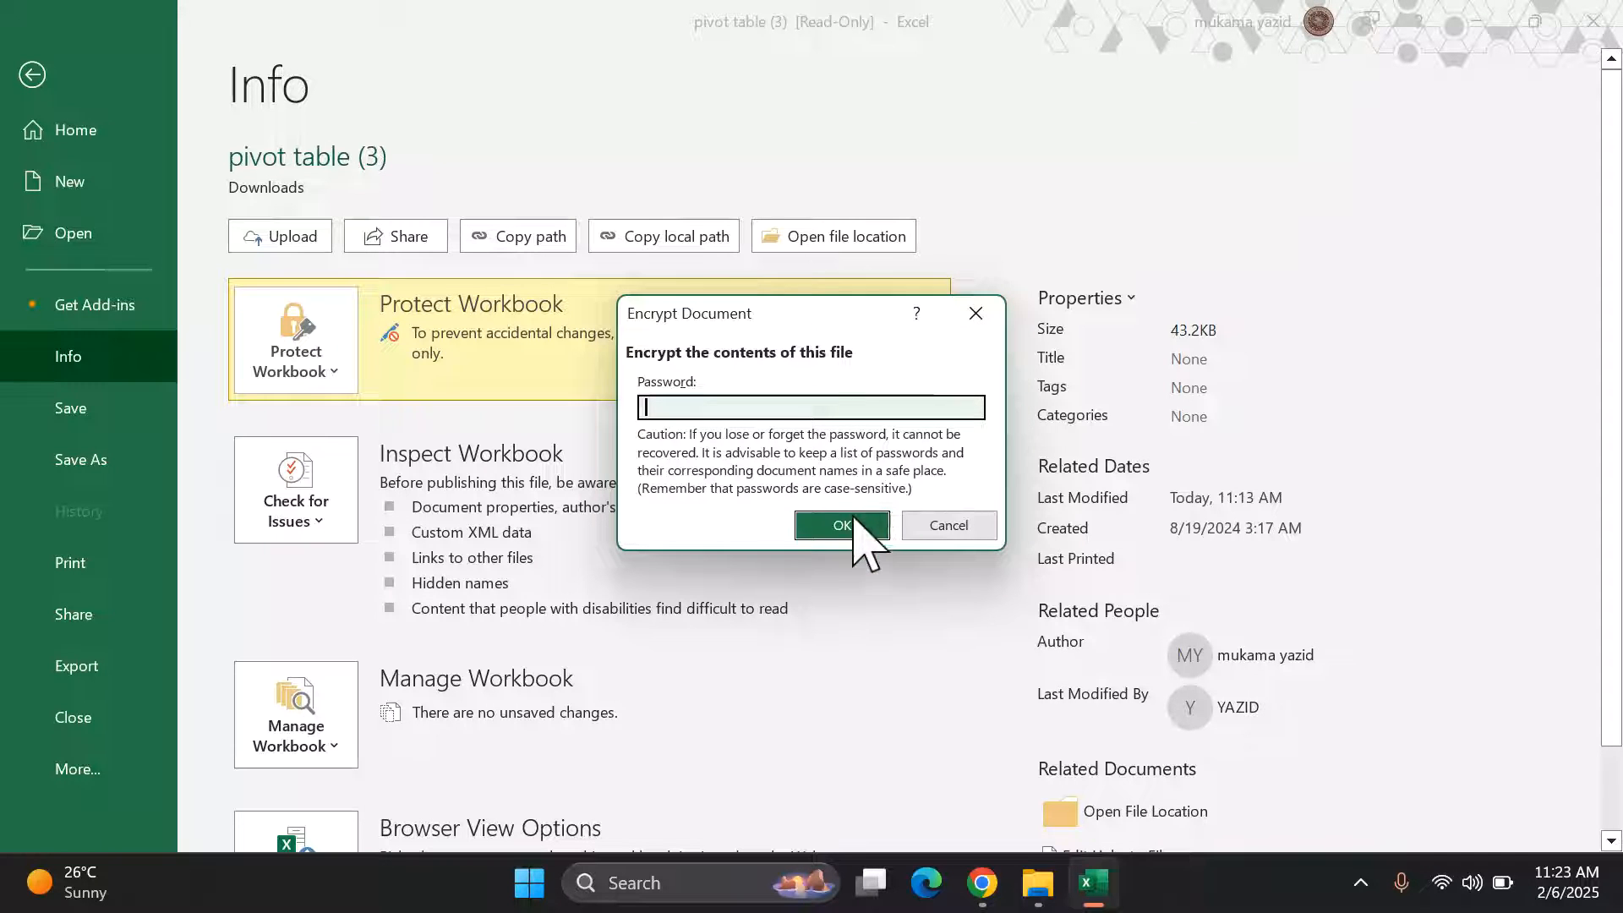
{"action": "left_click", "coordinate": [946, 528]}
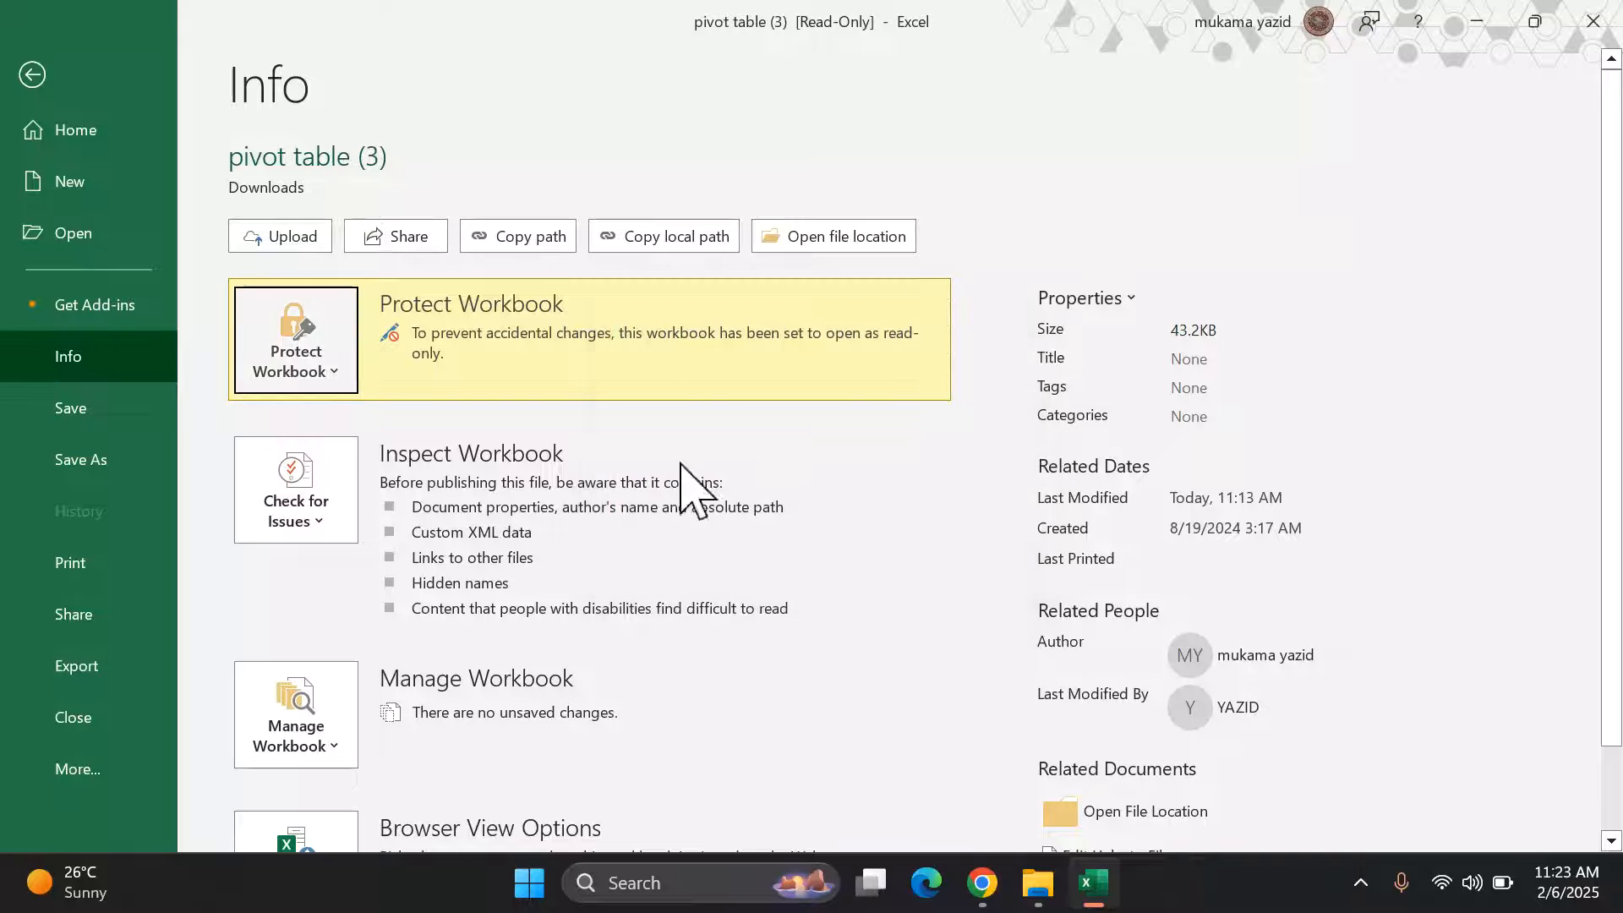
{"action": "left_click", "coordinate": [336, 372]}
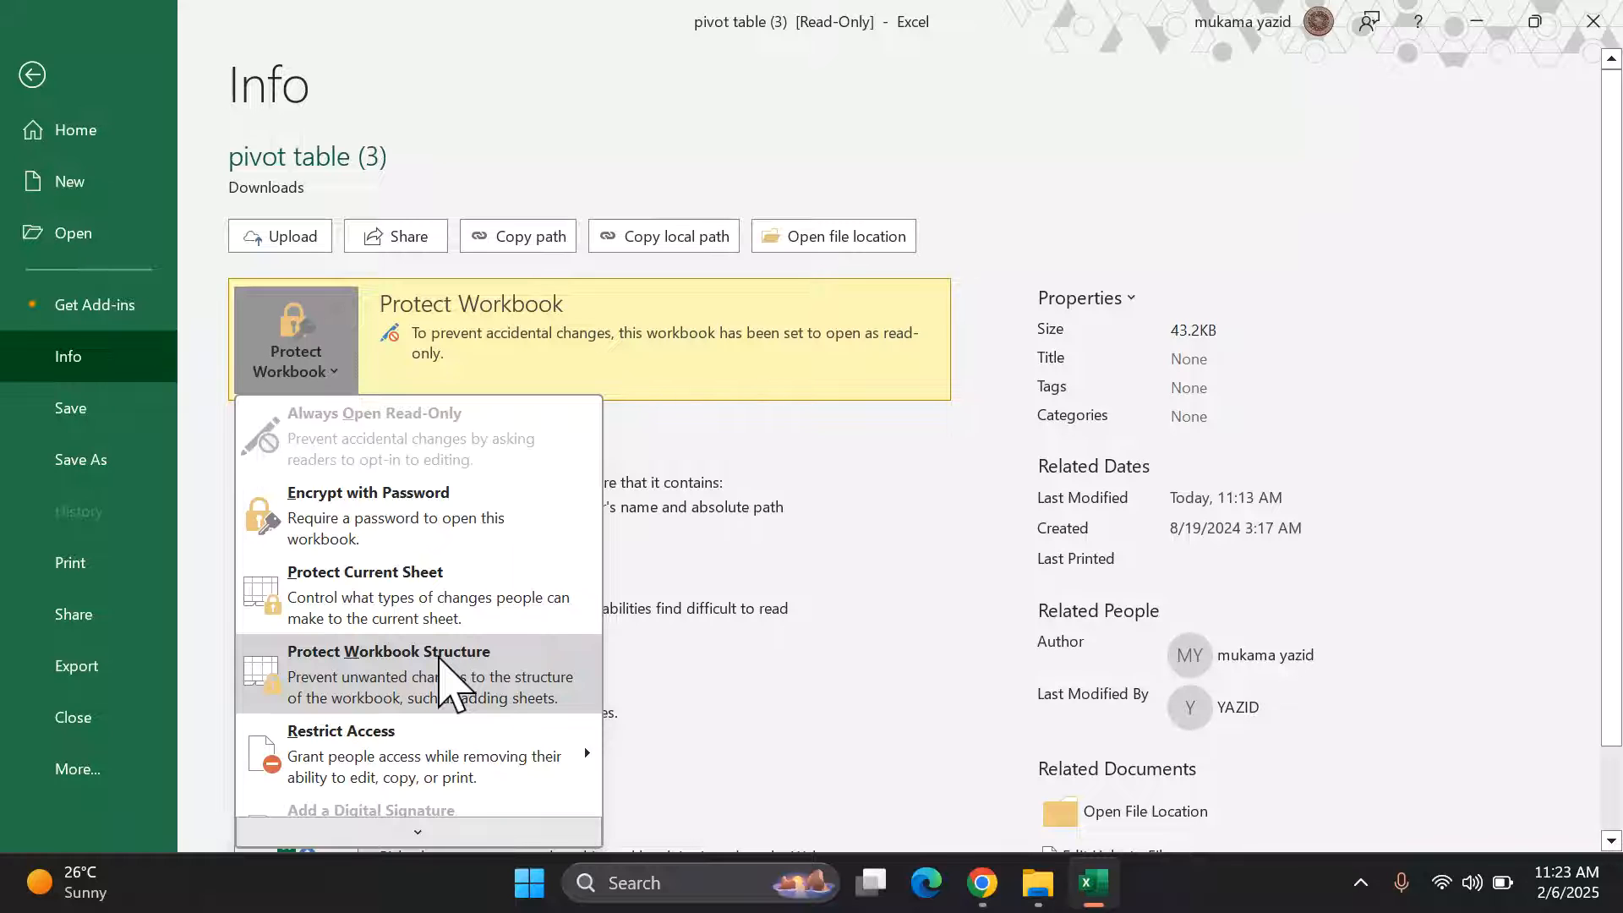
{"action": "mouse_move", "coordinate": [494, 761]}
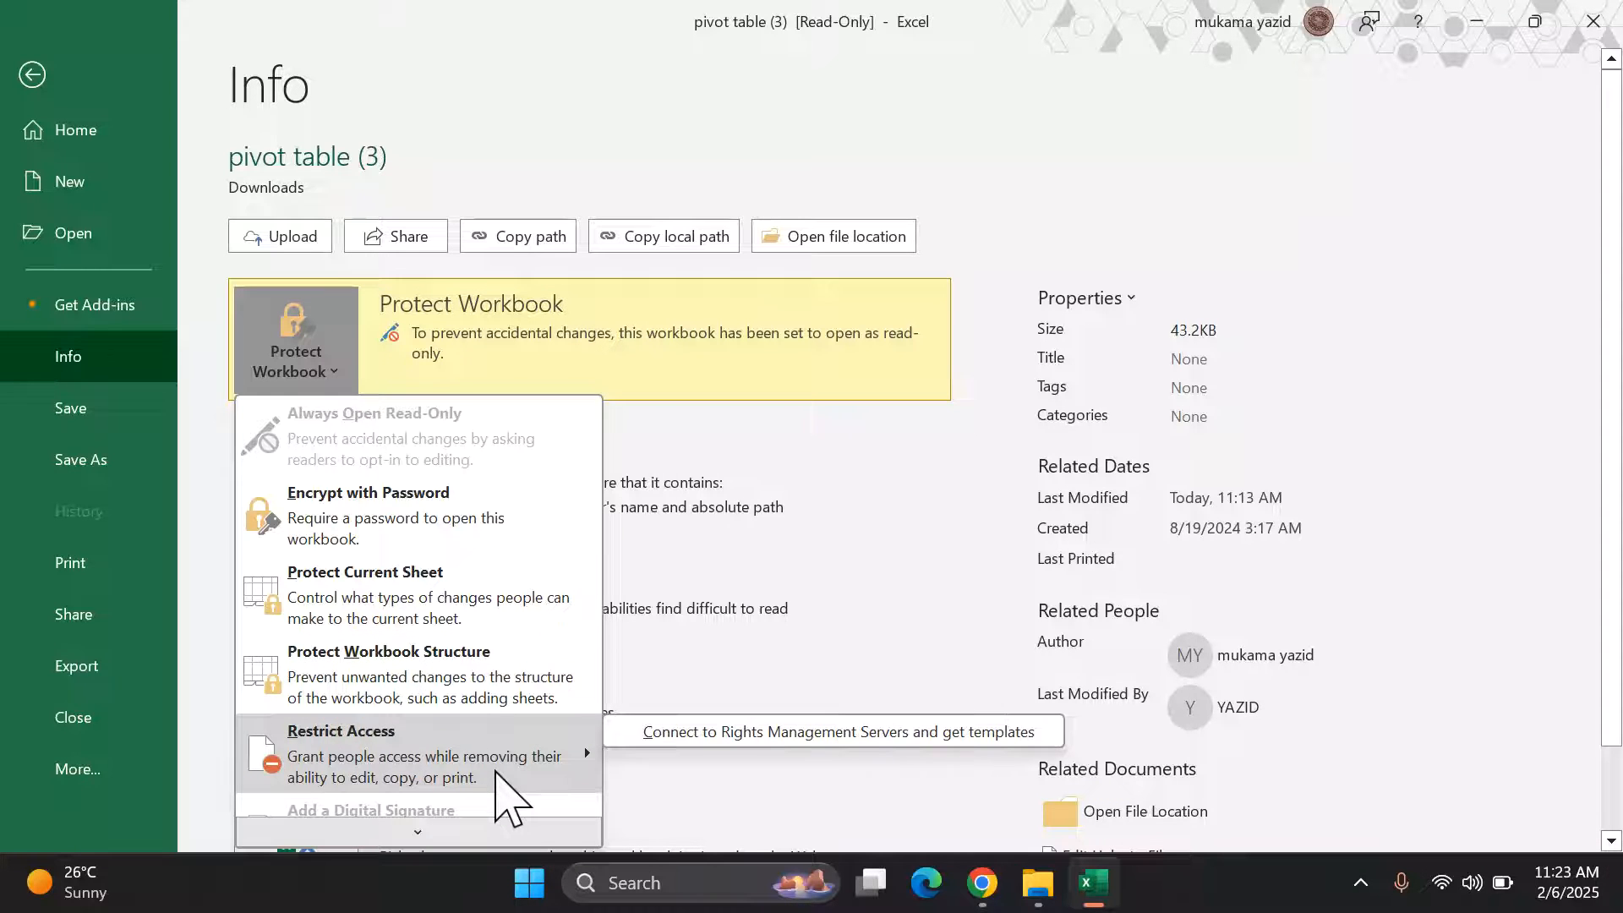
{"action": "scroll", "coordinate": [495, 761], "scroll_direction": "down", "scroll_amount": 1}
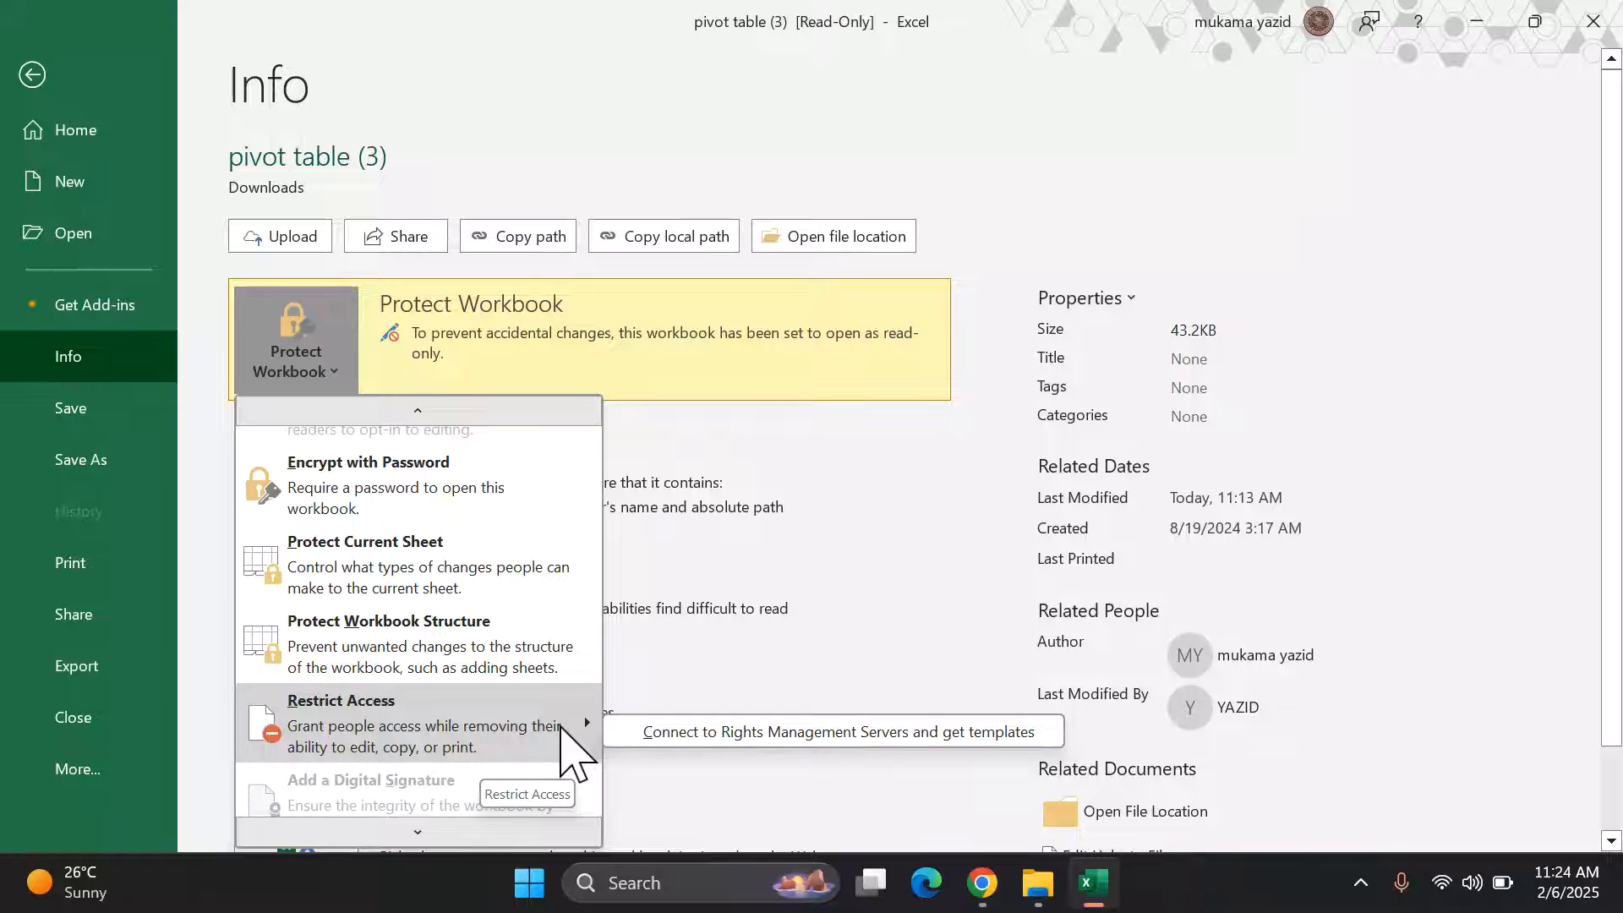
{"action": "scroll", "coordinate": [564, 729], "scroll_direction": "down", "scroll_amount": 1}
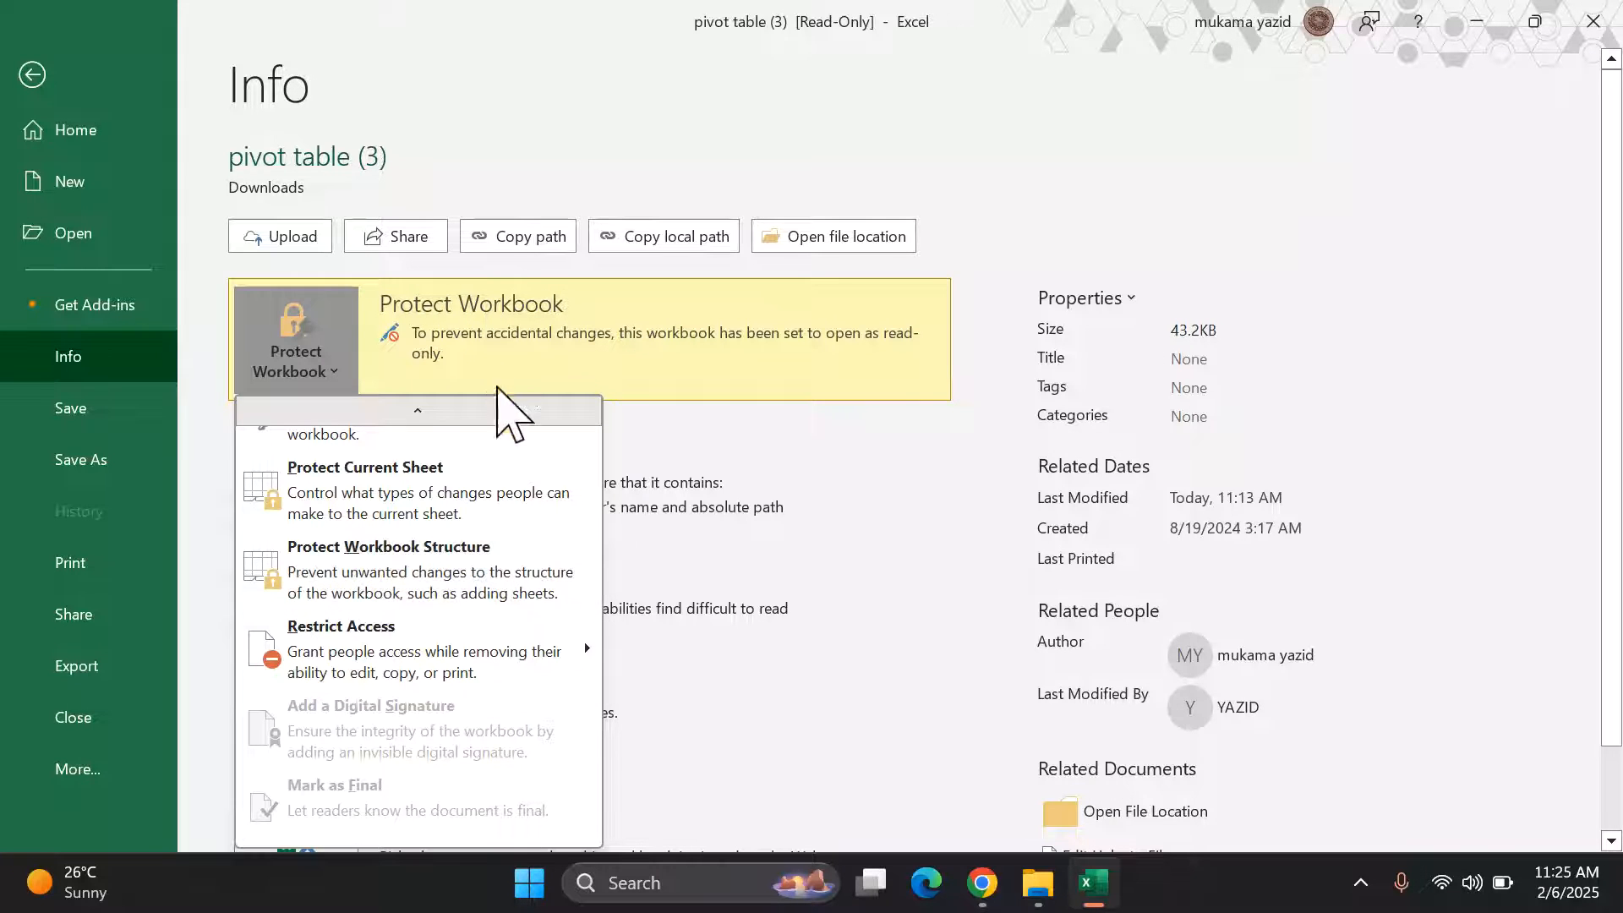
{"action": "left_click", "coordinate": [350, 380]}
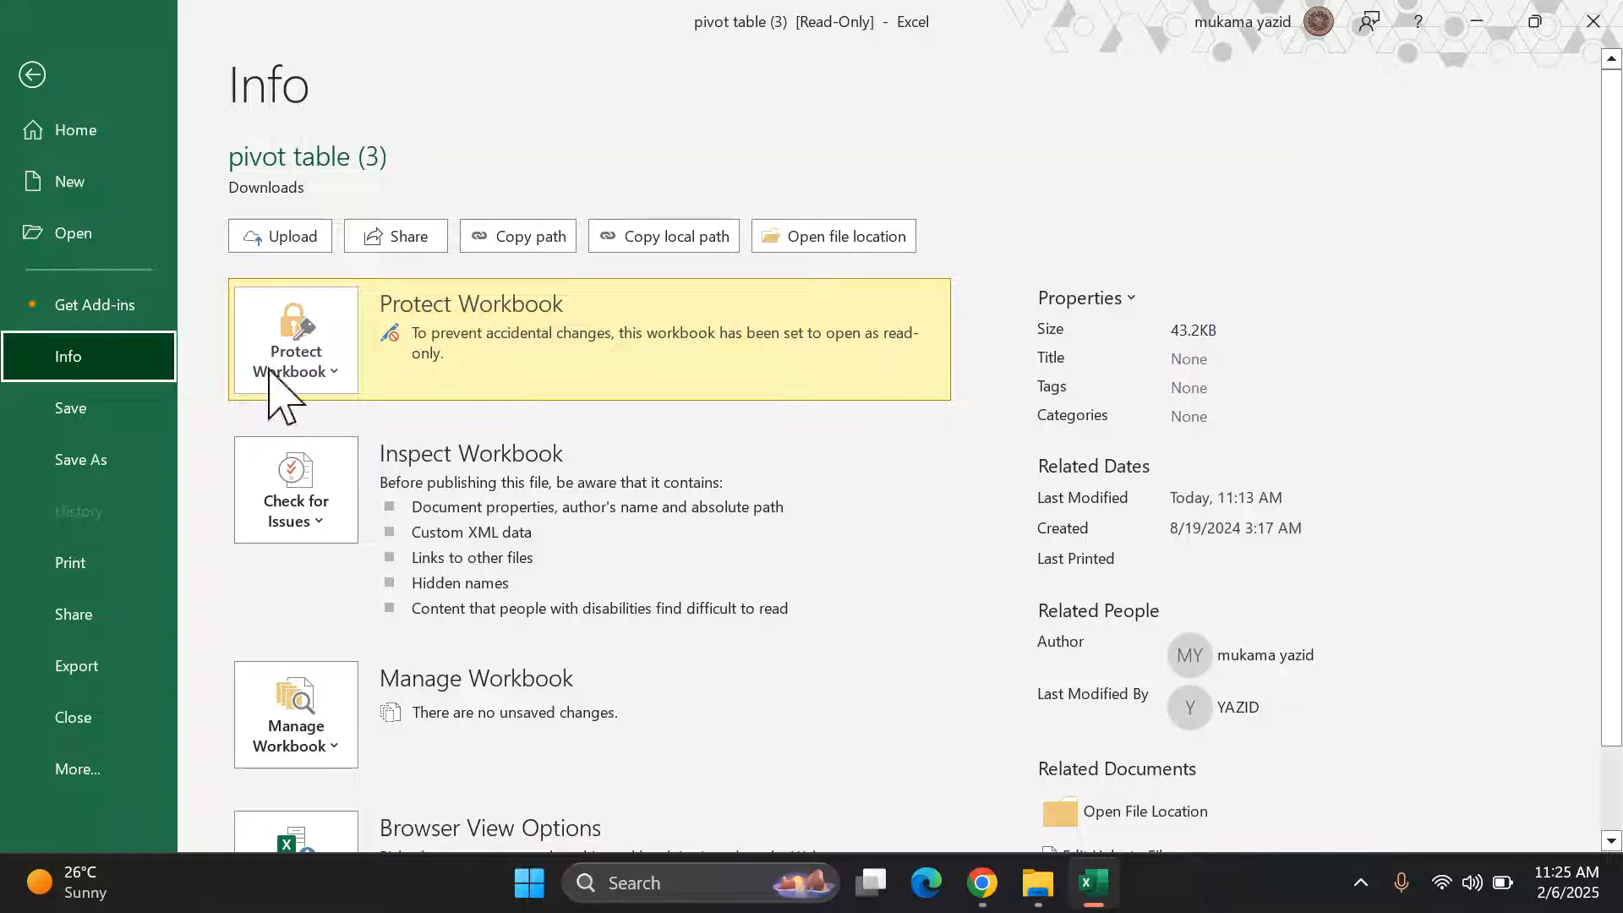
Step: Return to the spreadsheet and open the filter , sort comment workbook from Recent
{"action": "left_click", "coordinate": [32, 76]}
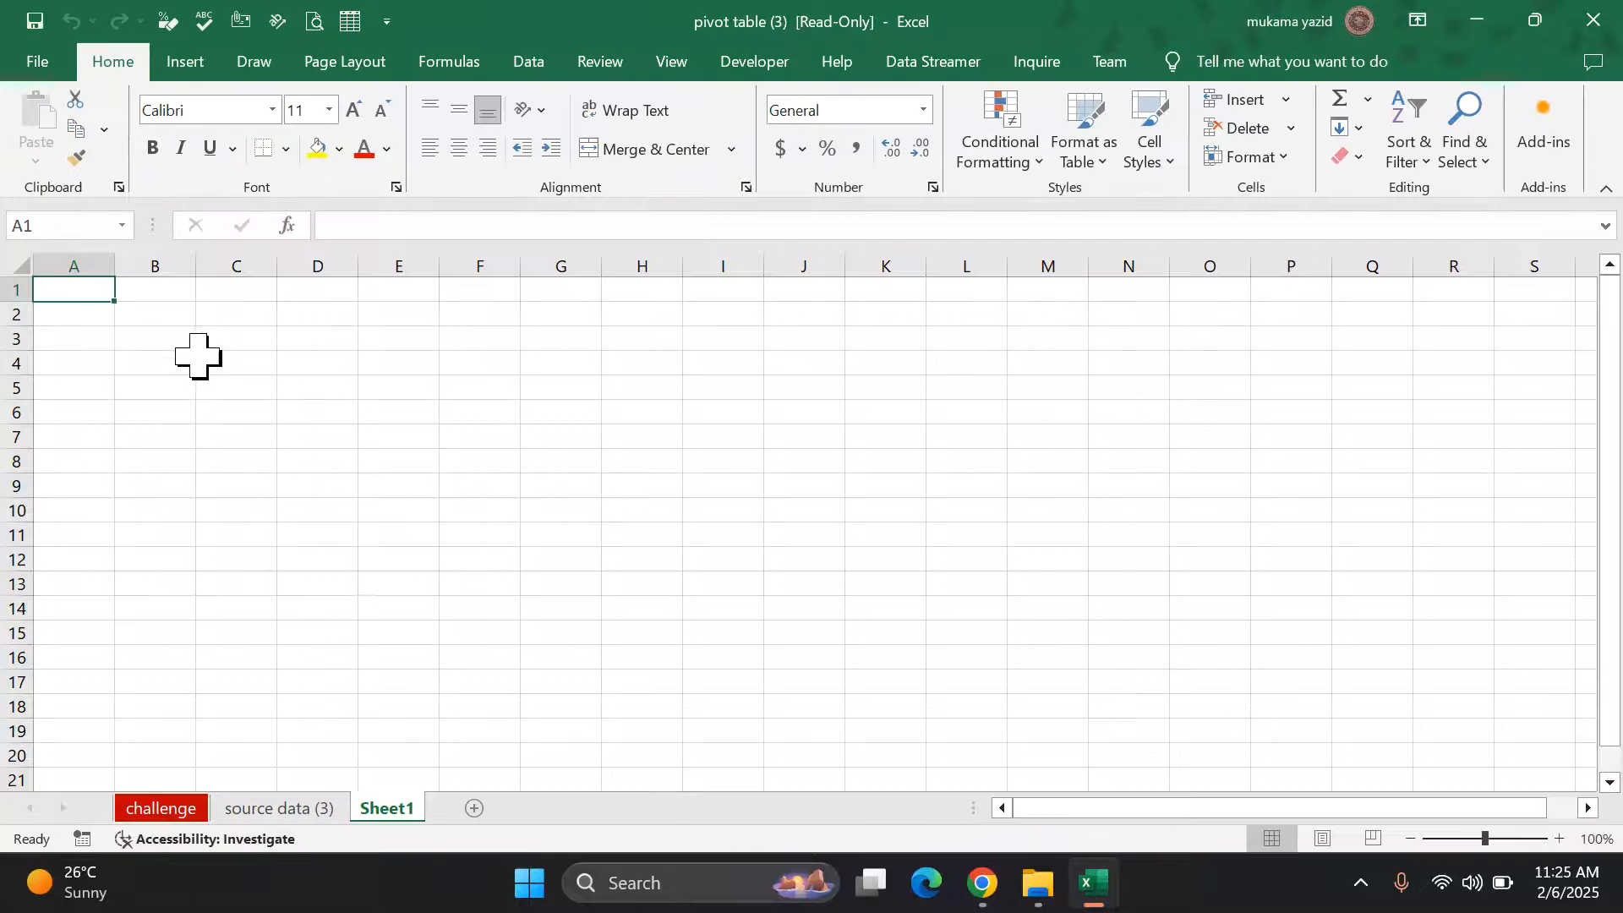
{"action": "left_click", "coordinate": [39, 56]}
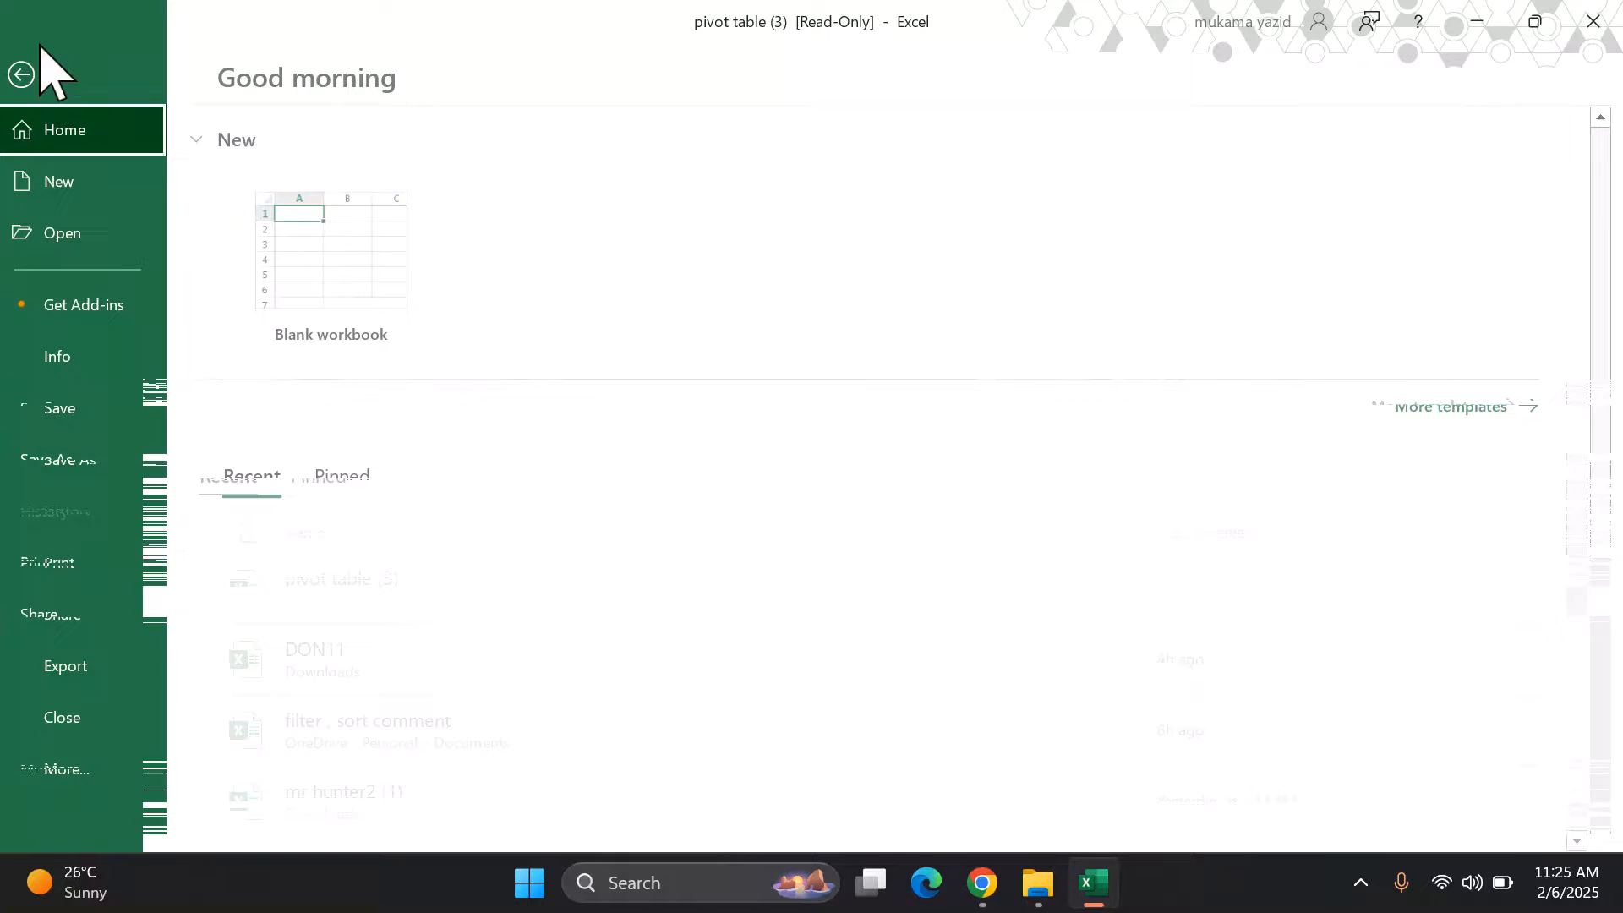
{"action": "key", "text": "Escape"}
{"action": "left_click", "coordinate": [538, 725]}
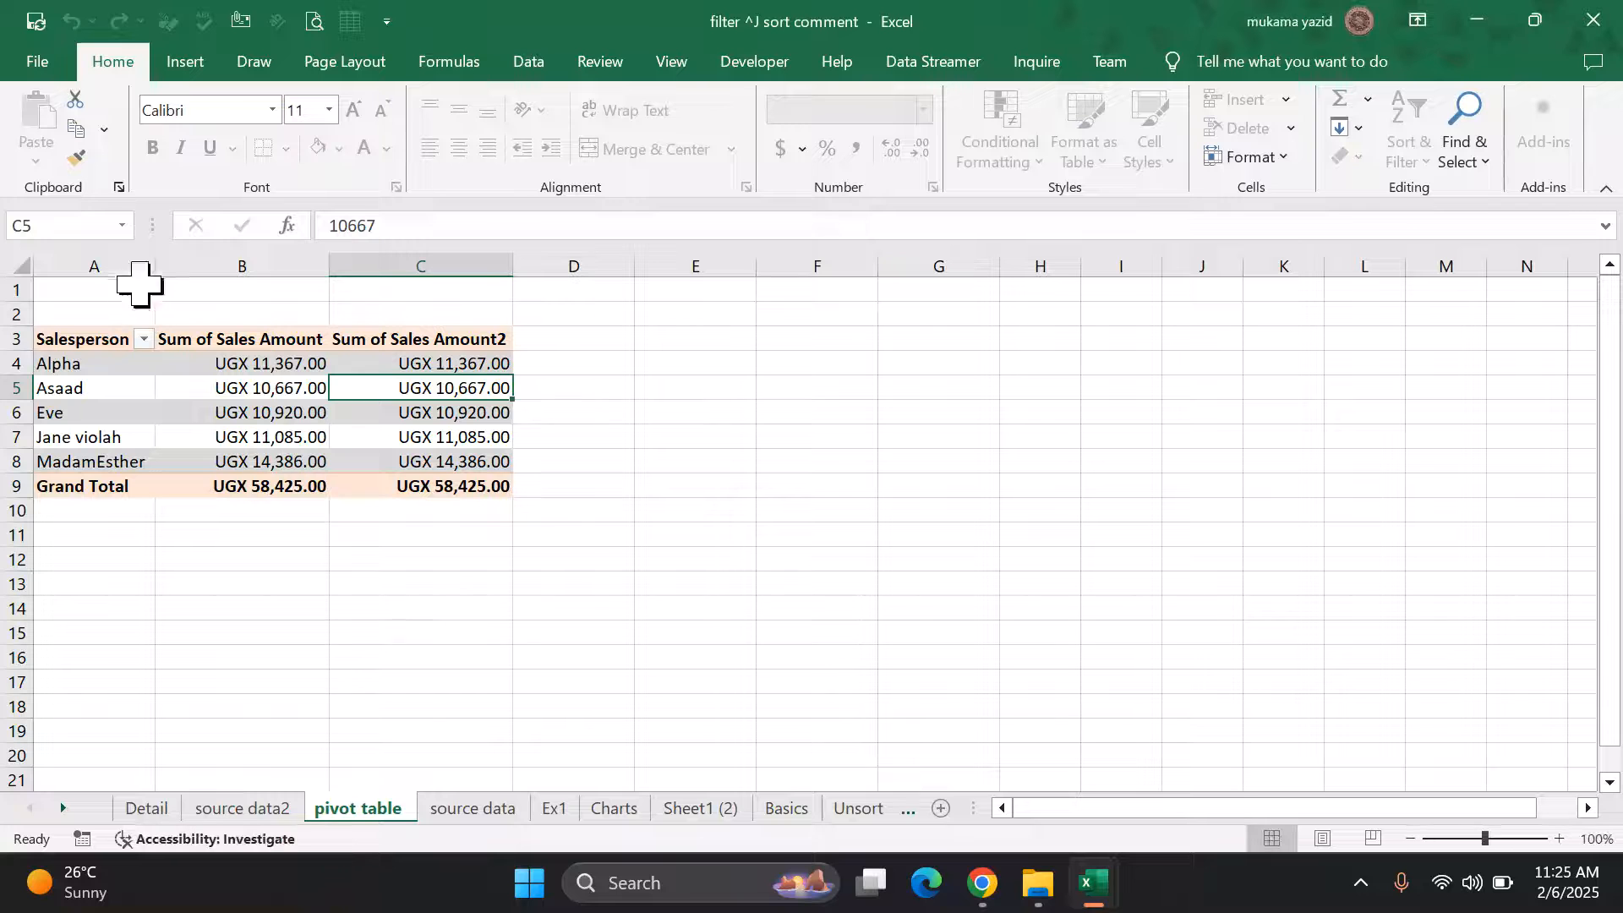
Step: Unprotect its pivot table sheet from the Info page by entering the password
{"action": "left_click", "coordinate": [38, 62]}
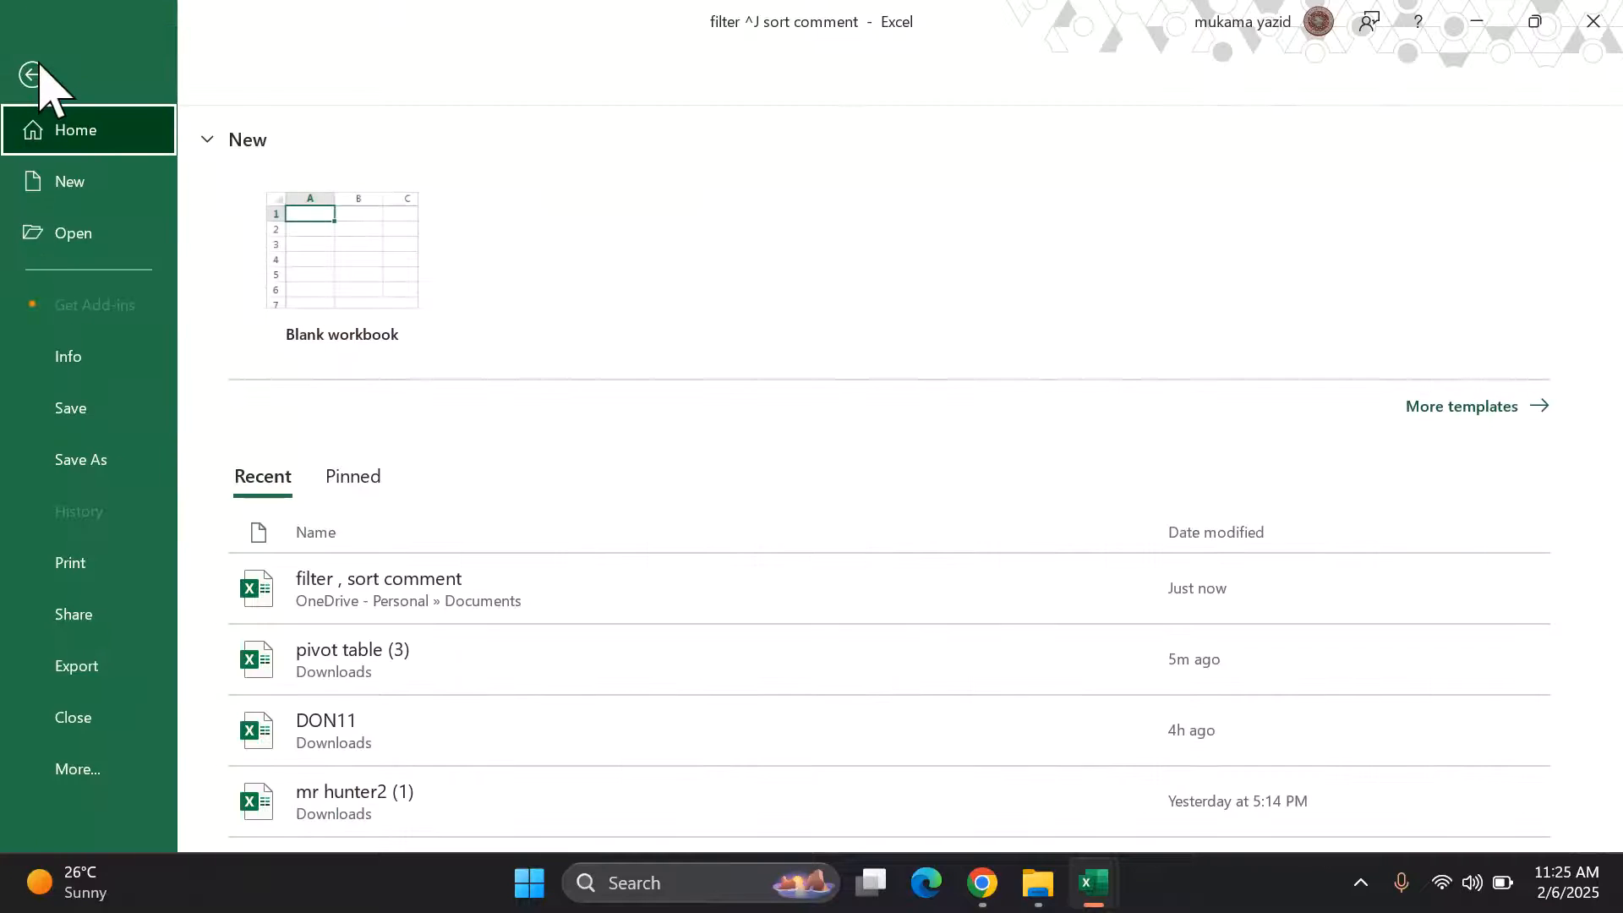
{"action": "left_click", "coordinate": [95, 368]}
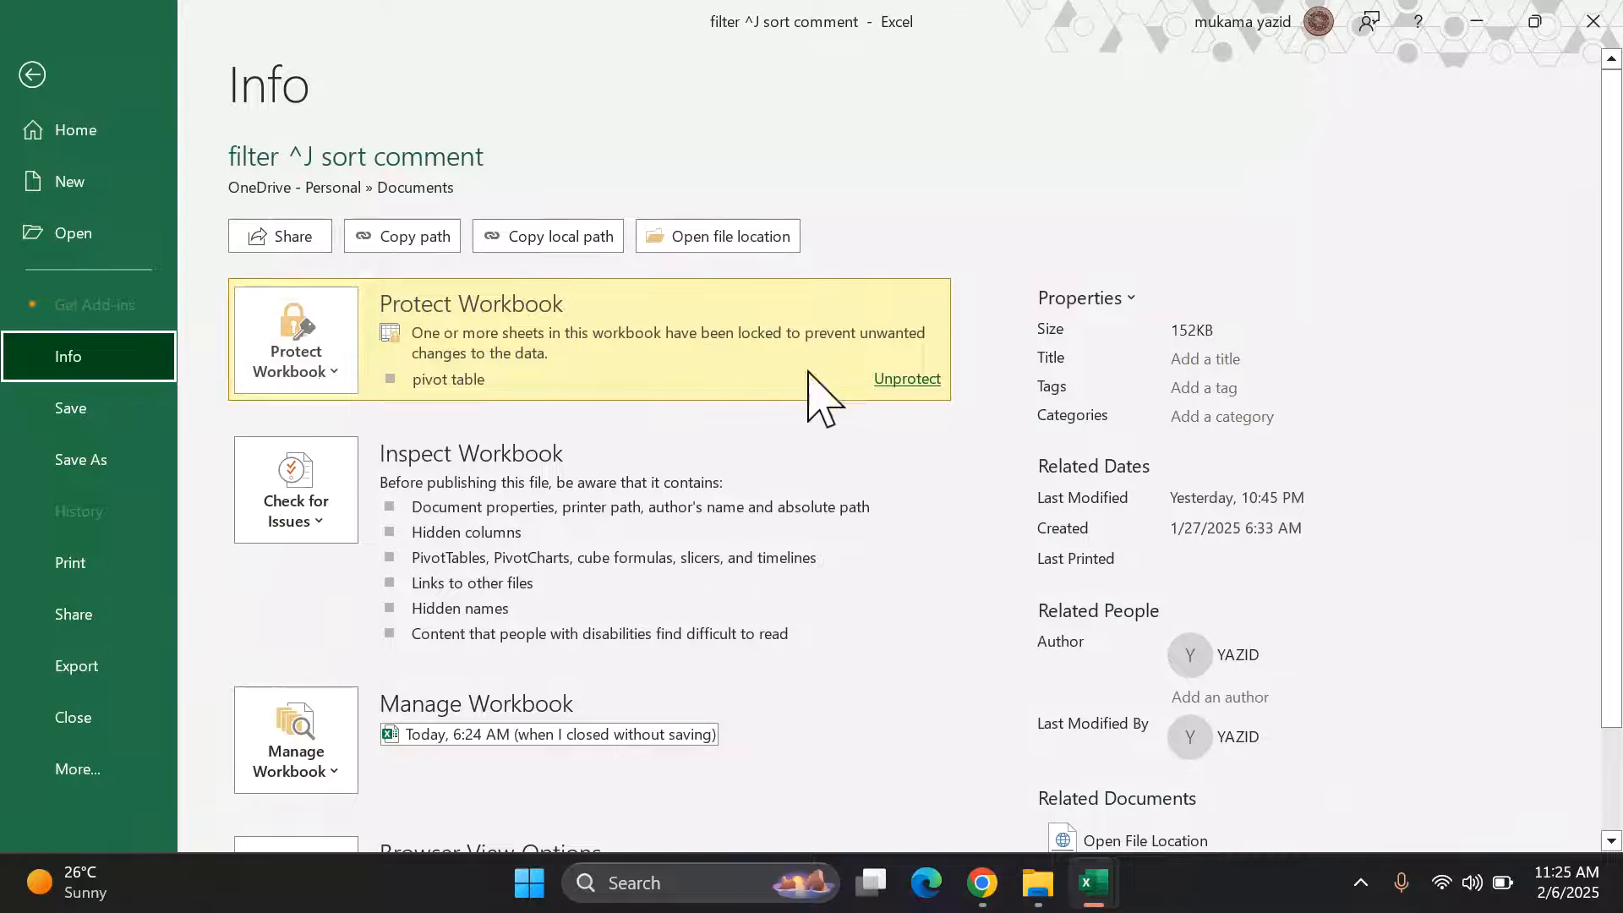
{"action": "left_click", "coordinate": [907, 381]}
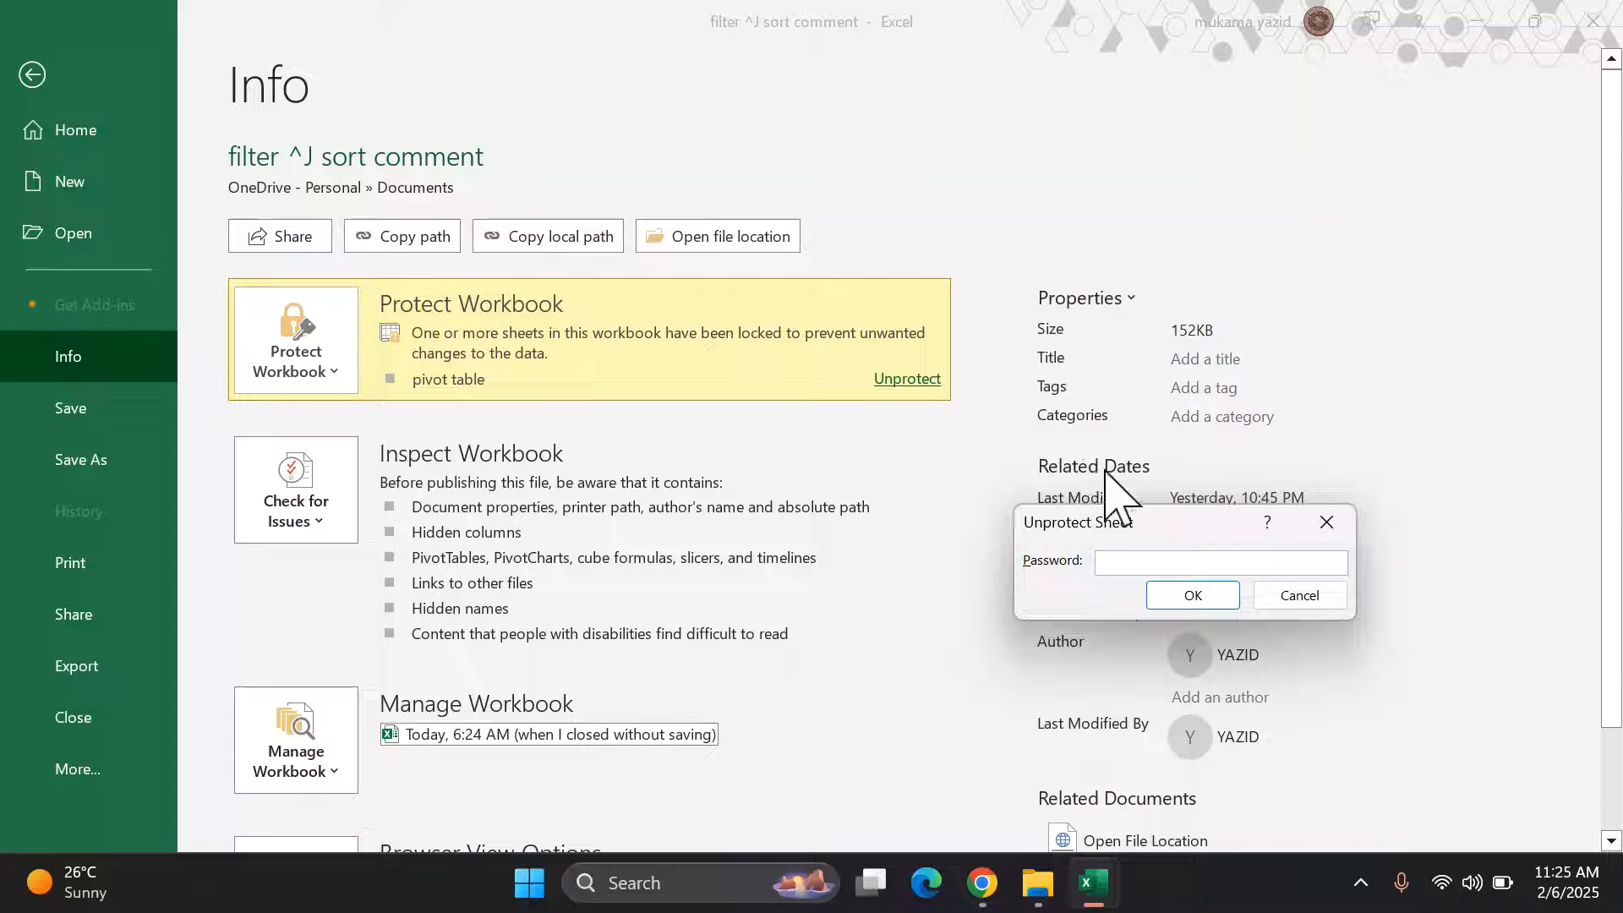
{"action": "type", "text": "••"}
{"action": "left_click", "coordinate": [1193, 596]}
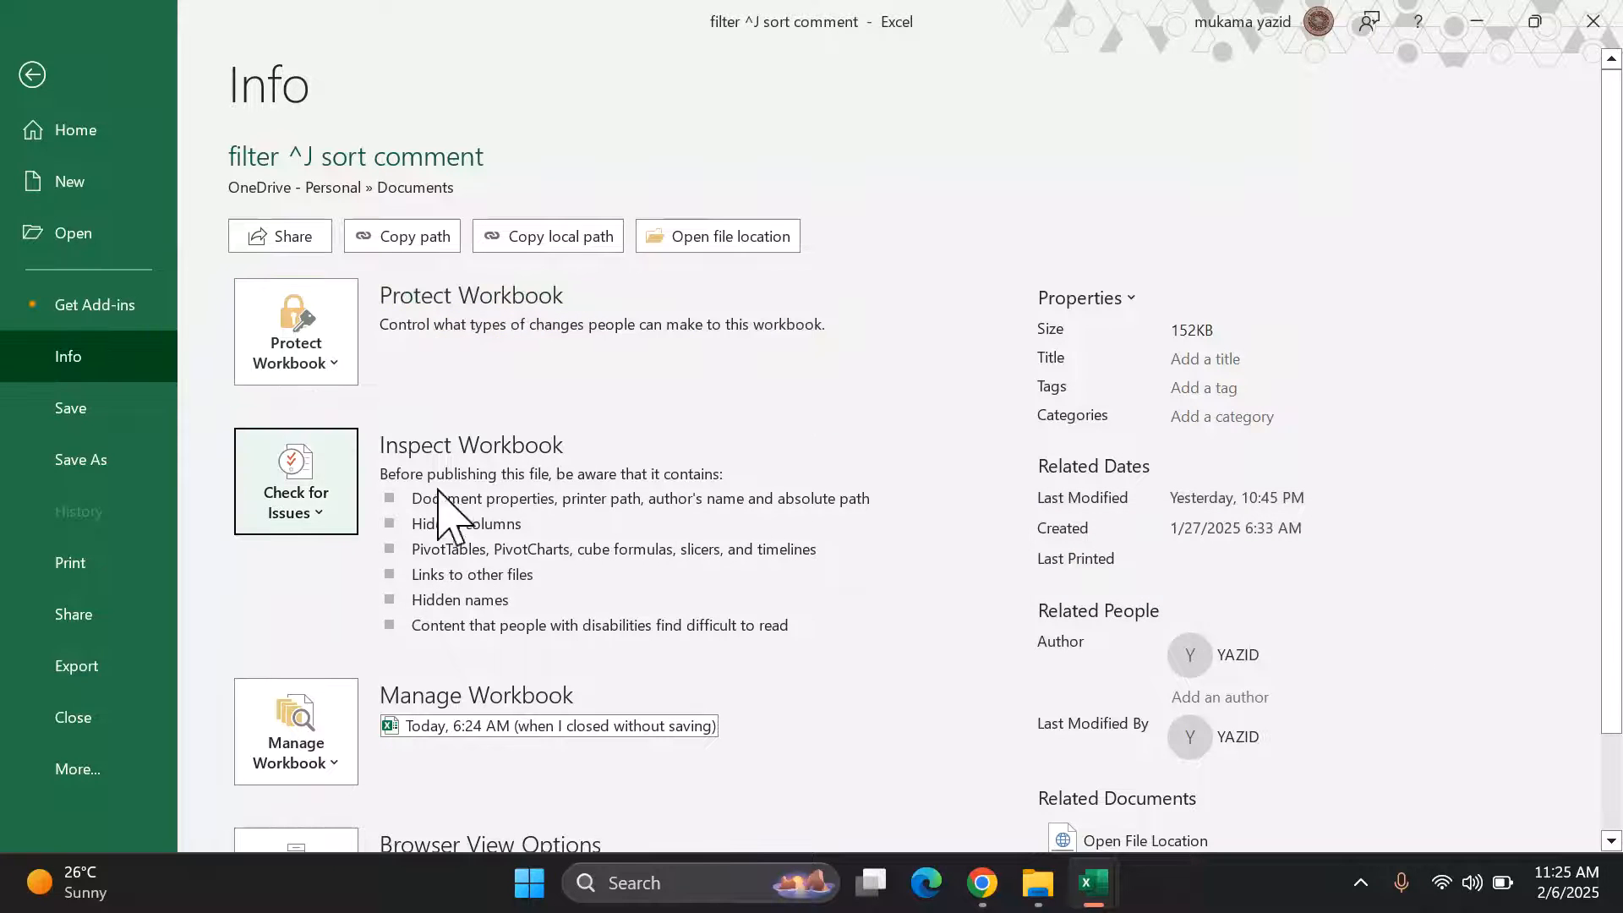
Step: Mark the filter , sort comment workbook as final and acknowledge the confirmation message
{"action": "left_click", "coordinate": [332, 368]}
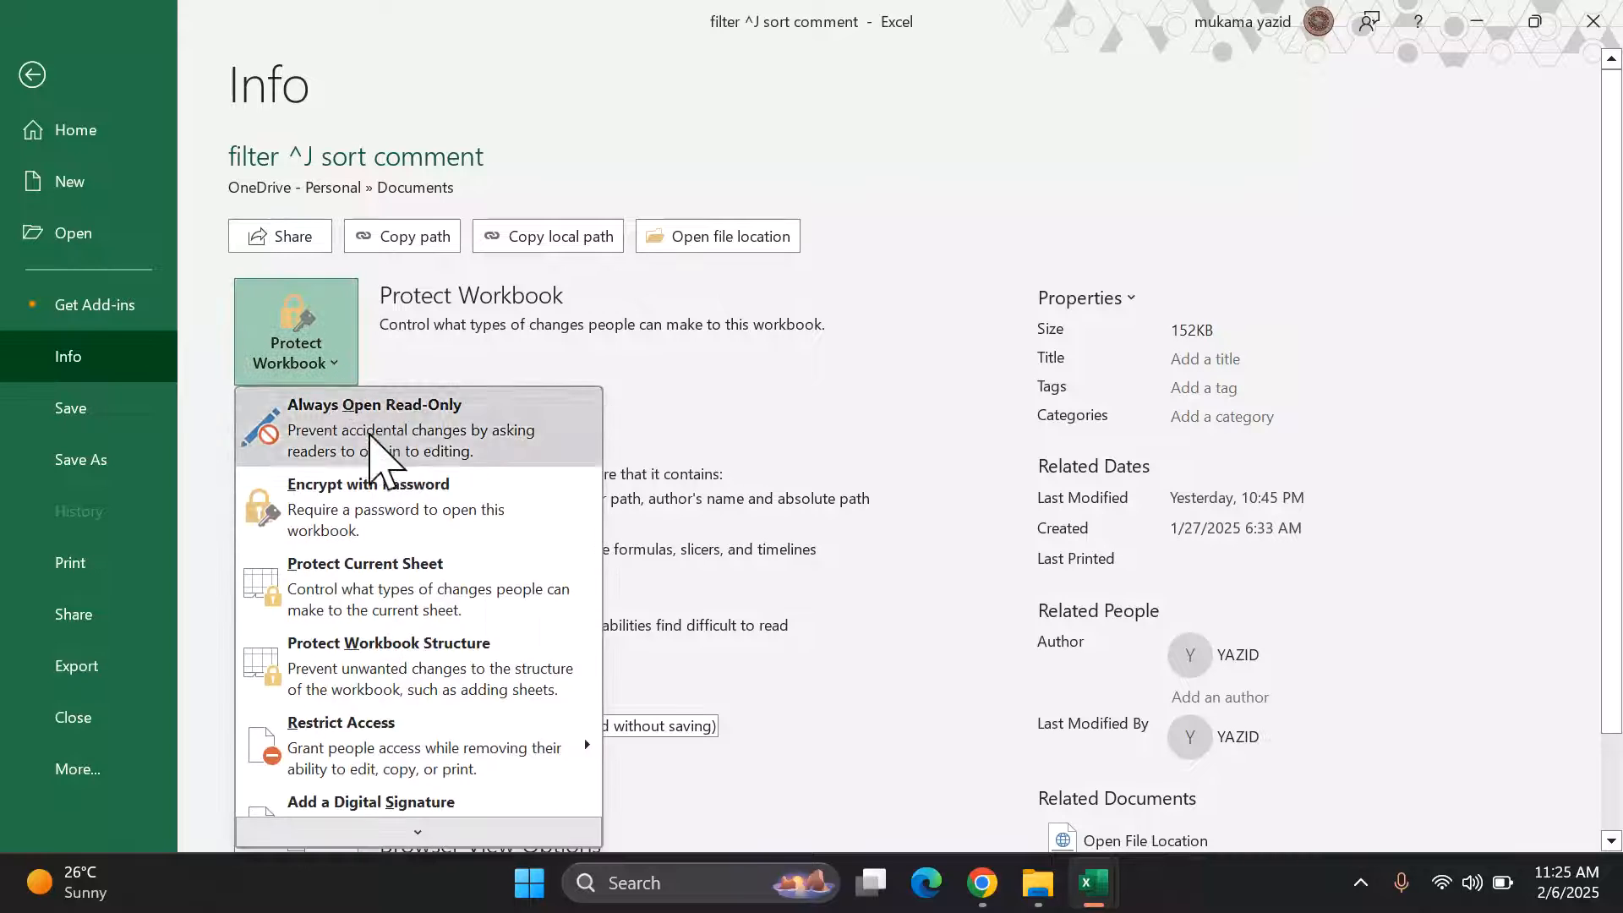
{"action": "scroll", "coordinate": [420, 565], "scroll_direction": "down", "scroll_amount": 2}
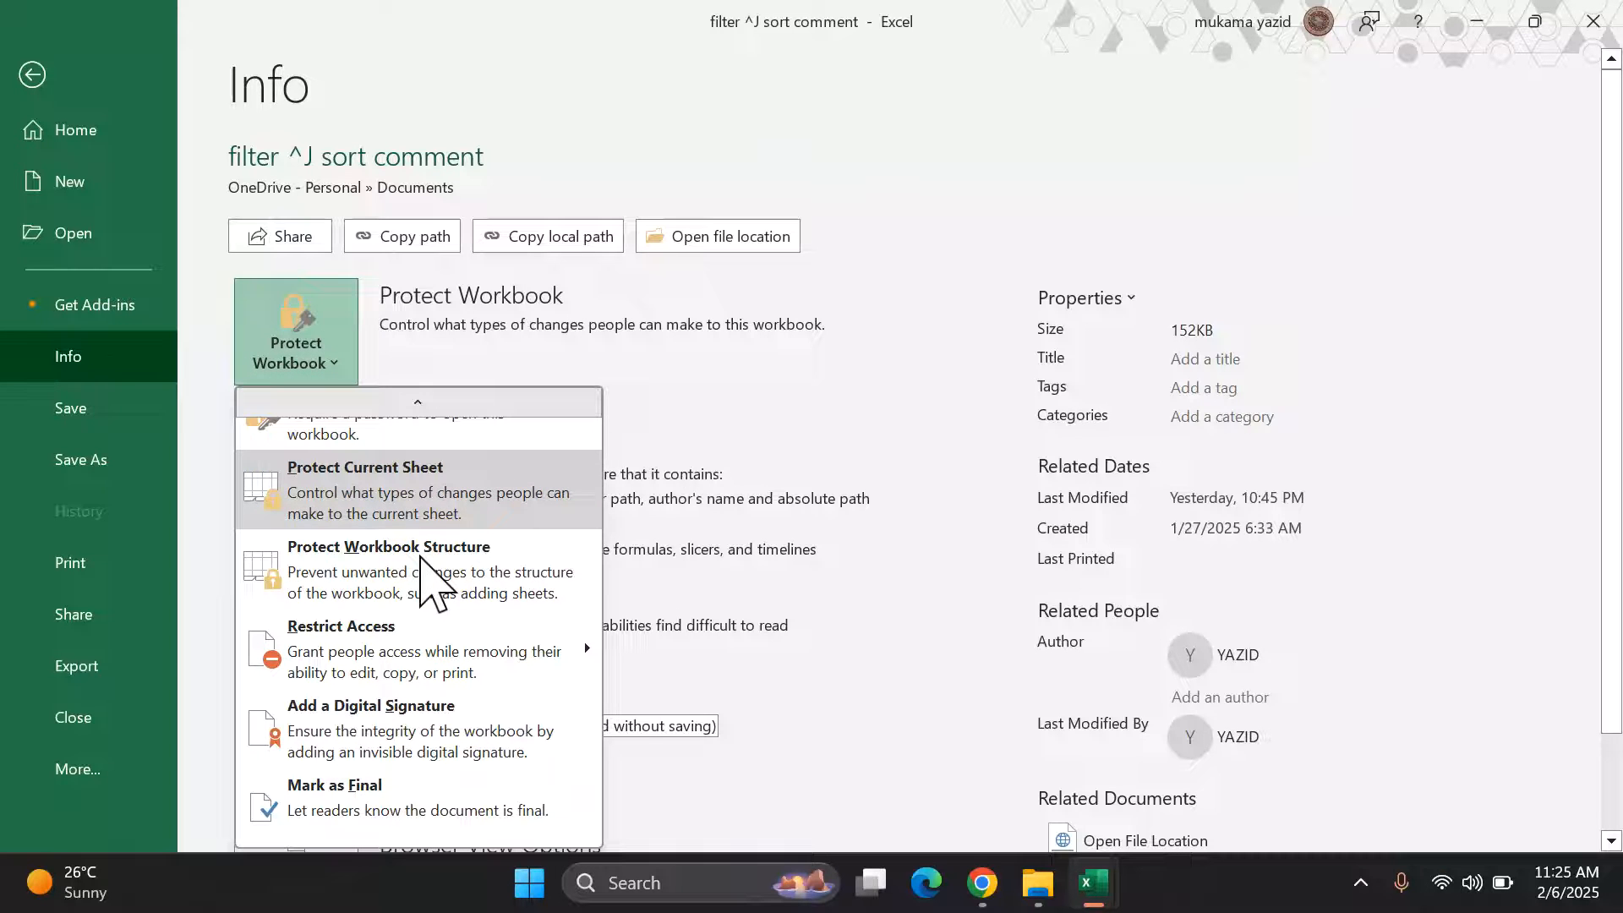
{"action": "mouse_move", "coordinate": [373, 663]}
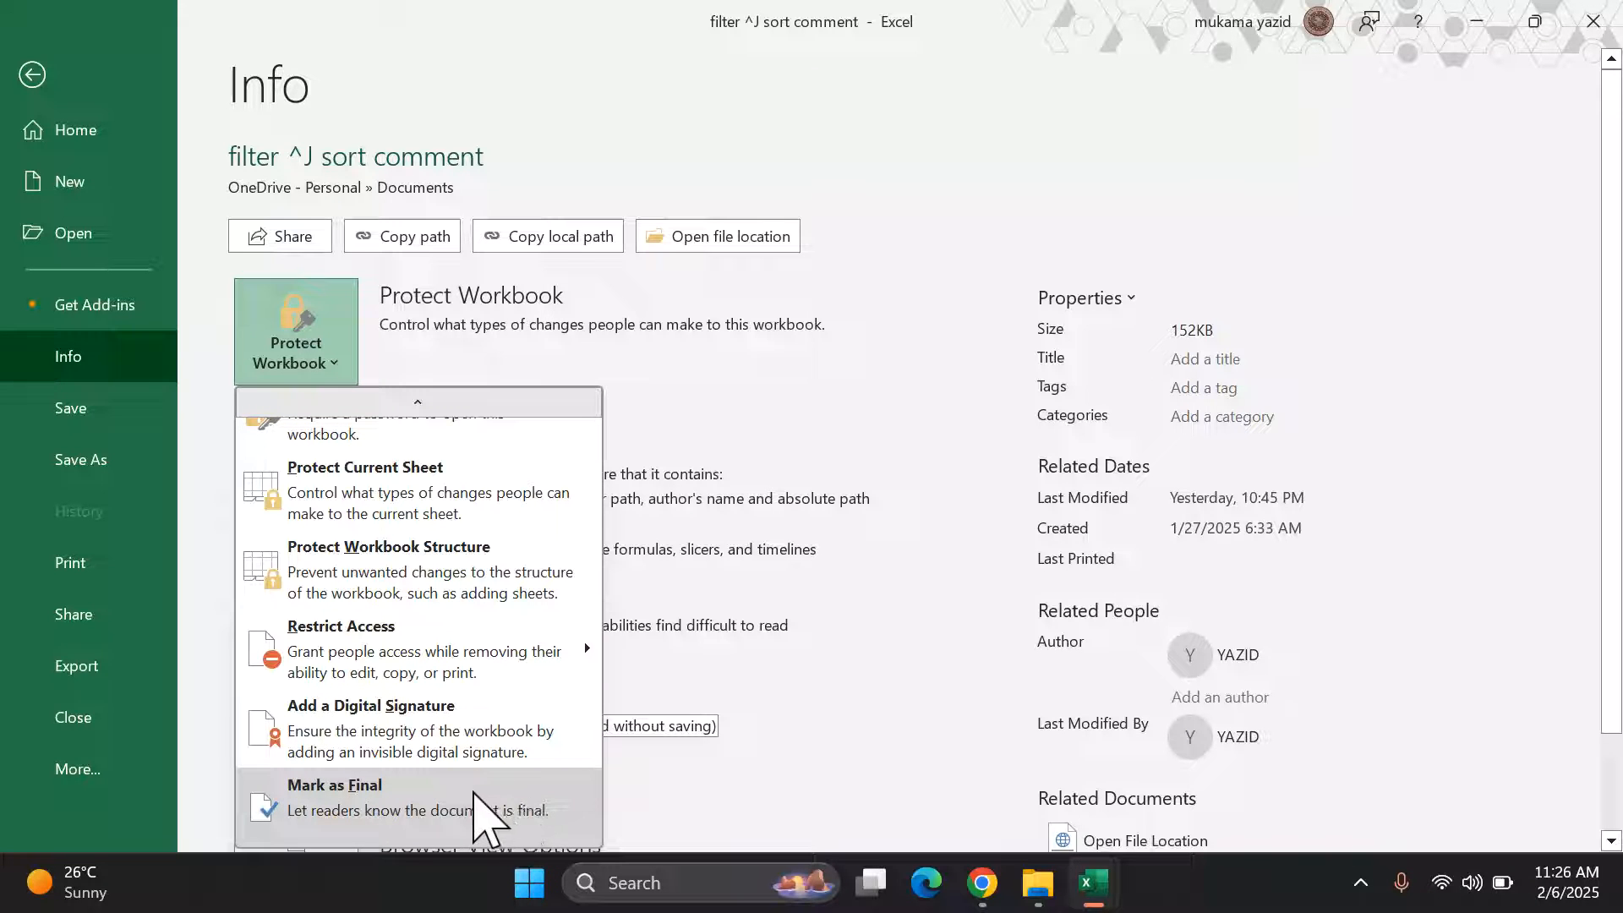
{"action": "left_click", "coordinate": [541, 794]}
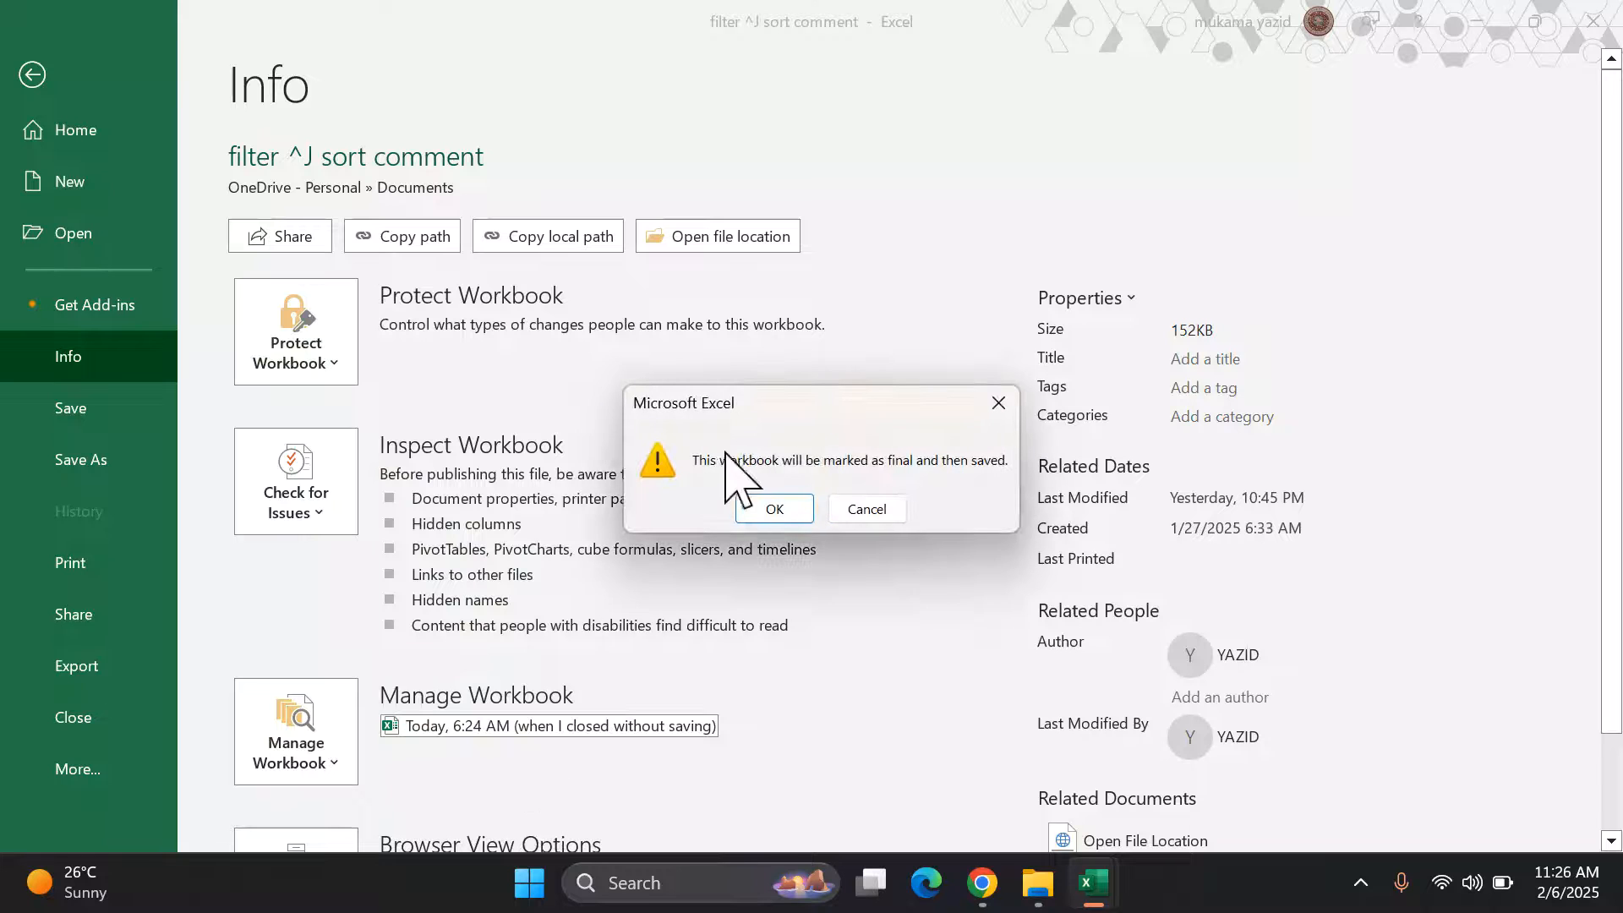
{"action": "left_click", "coordinate": [769, 510]}
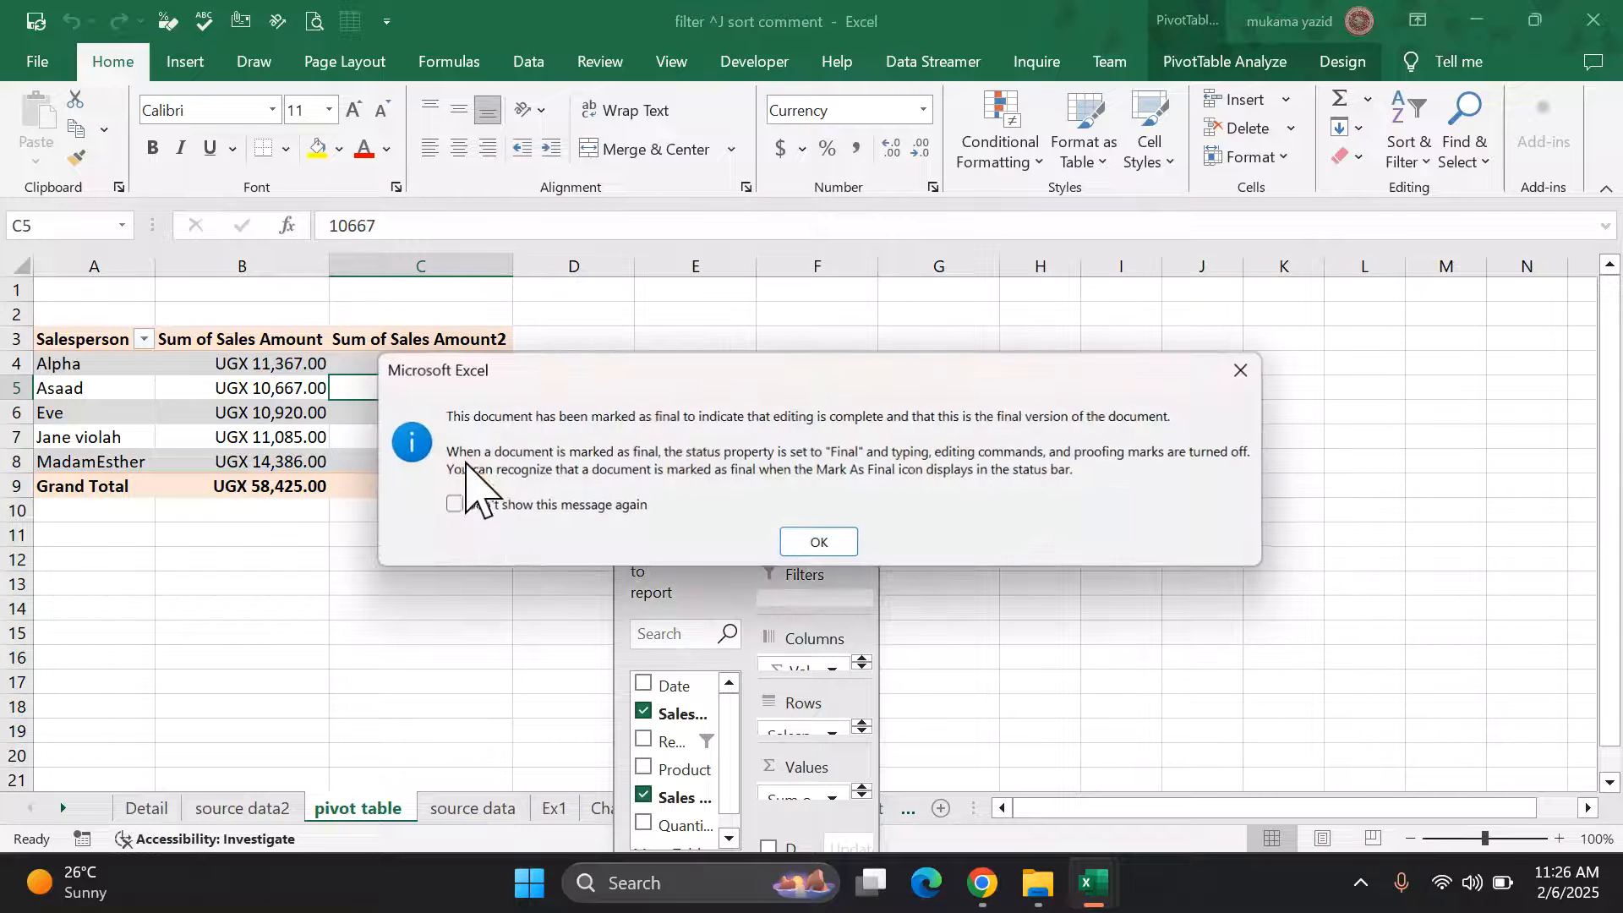
{"action": "left_click", "coordinate": [819, 544]}
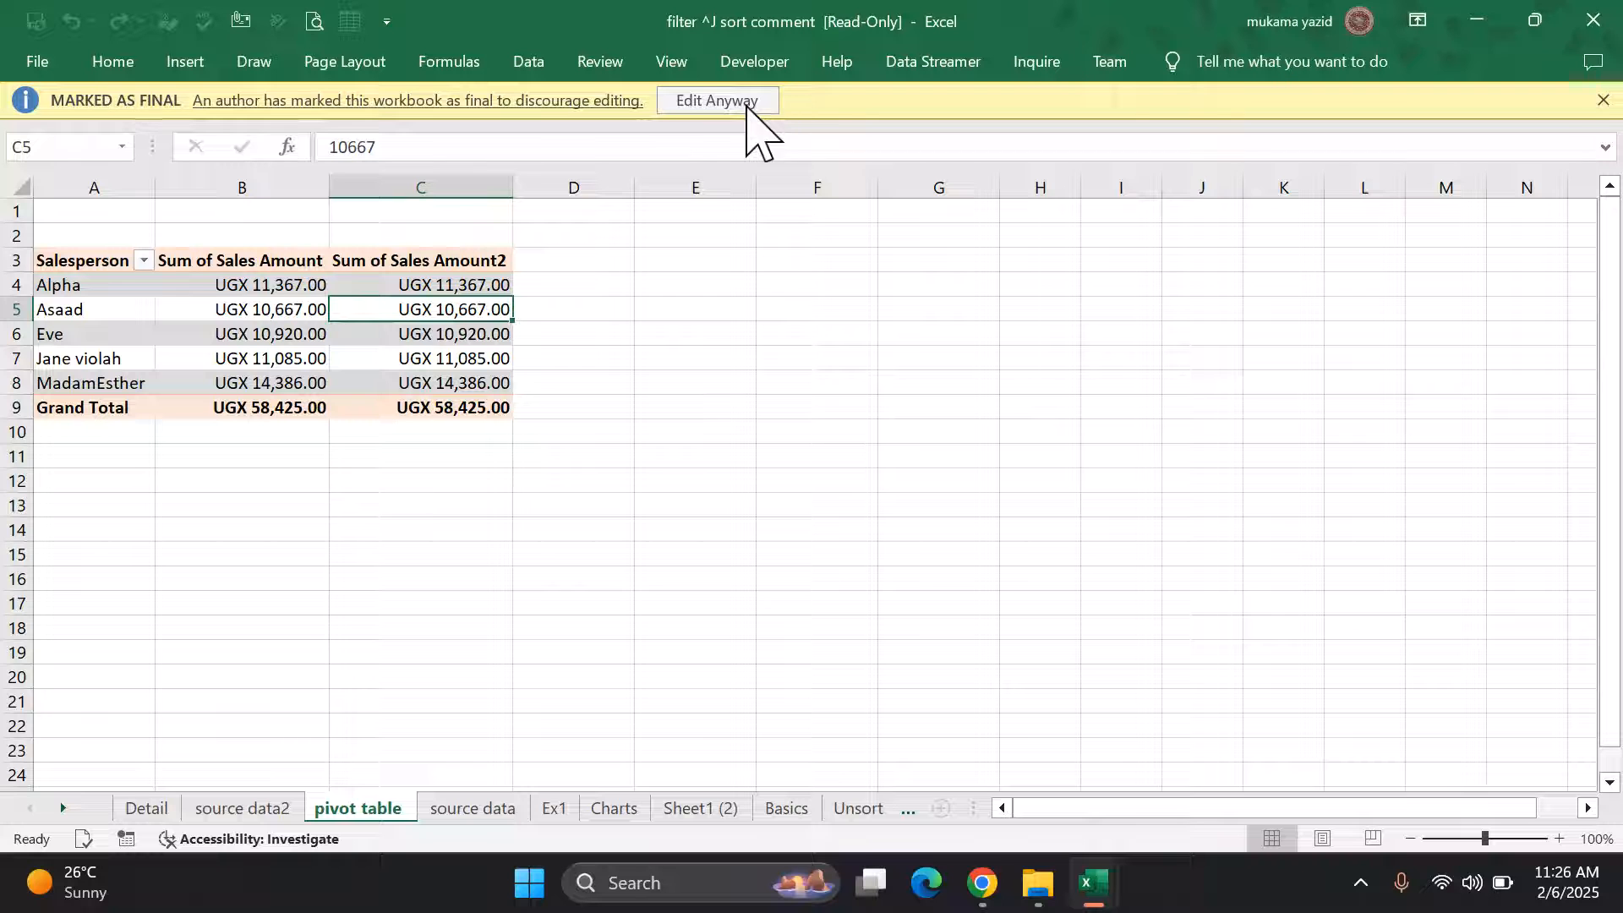
Step: Dismiss the Marked as Final bar, review the Info page and Check for Issues, then return to the pivot table
{"action": "left_click", "coordinate": [1609, 100]}
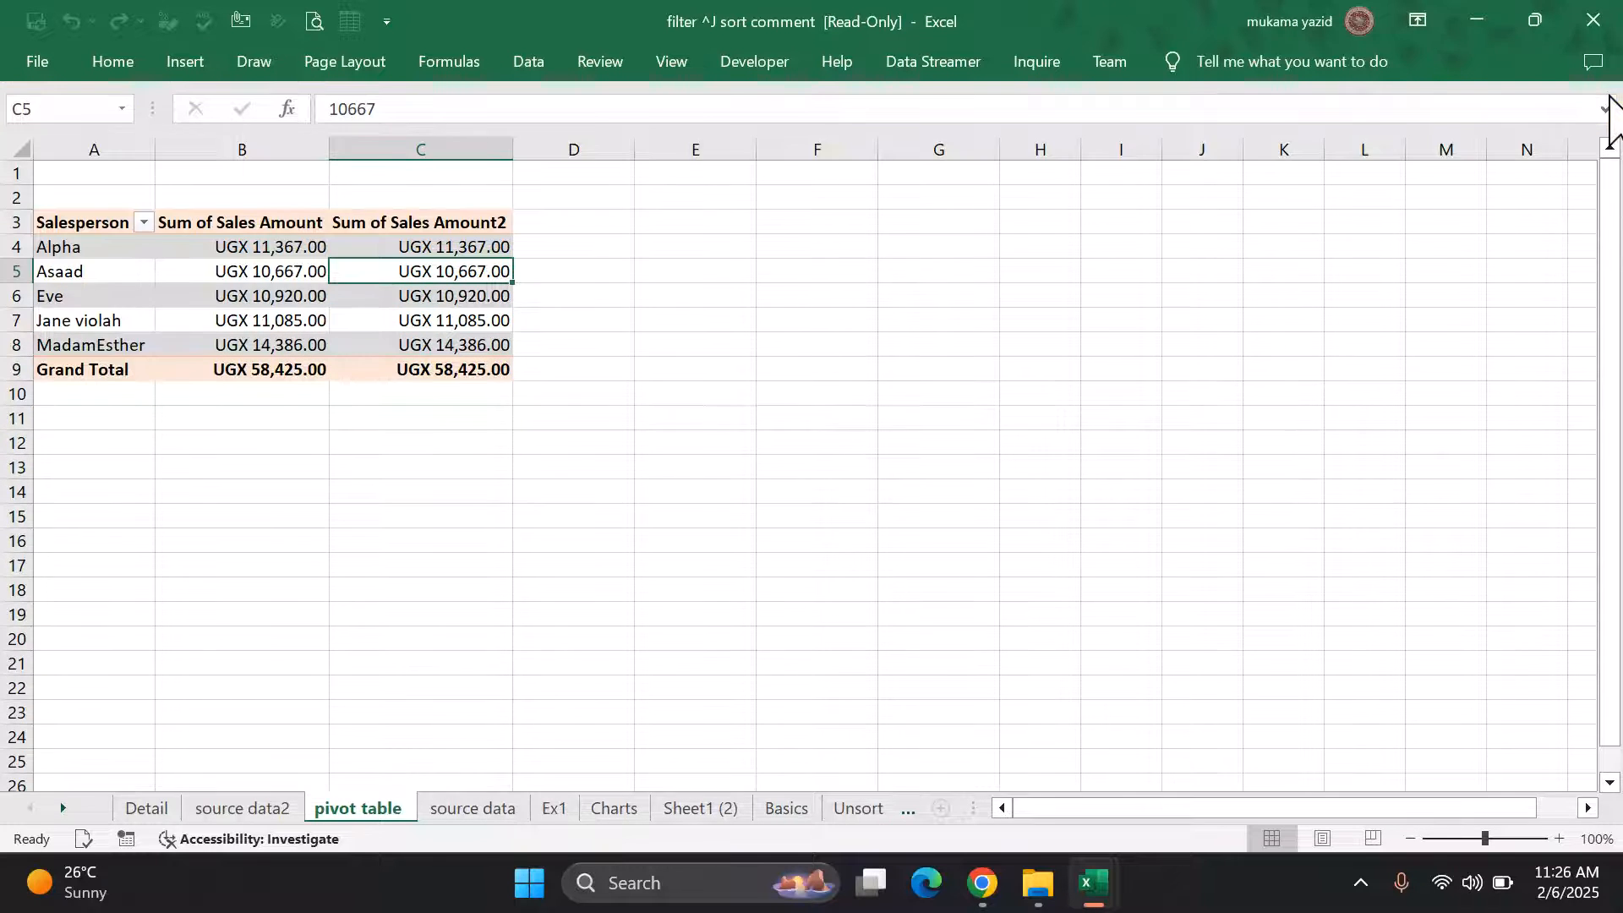
{"action": "left_click", "coordinate": [37, 61]}
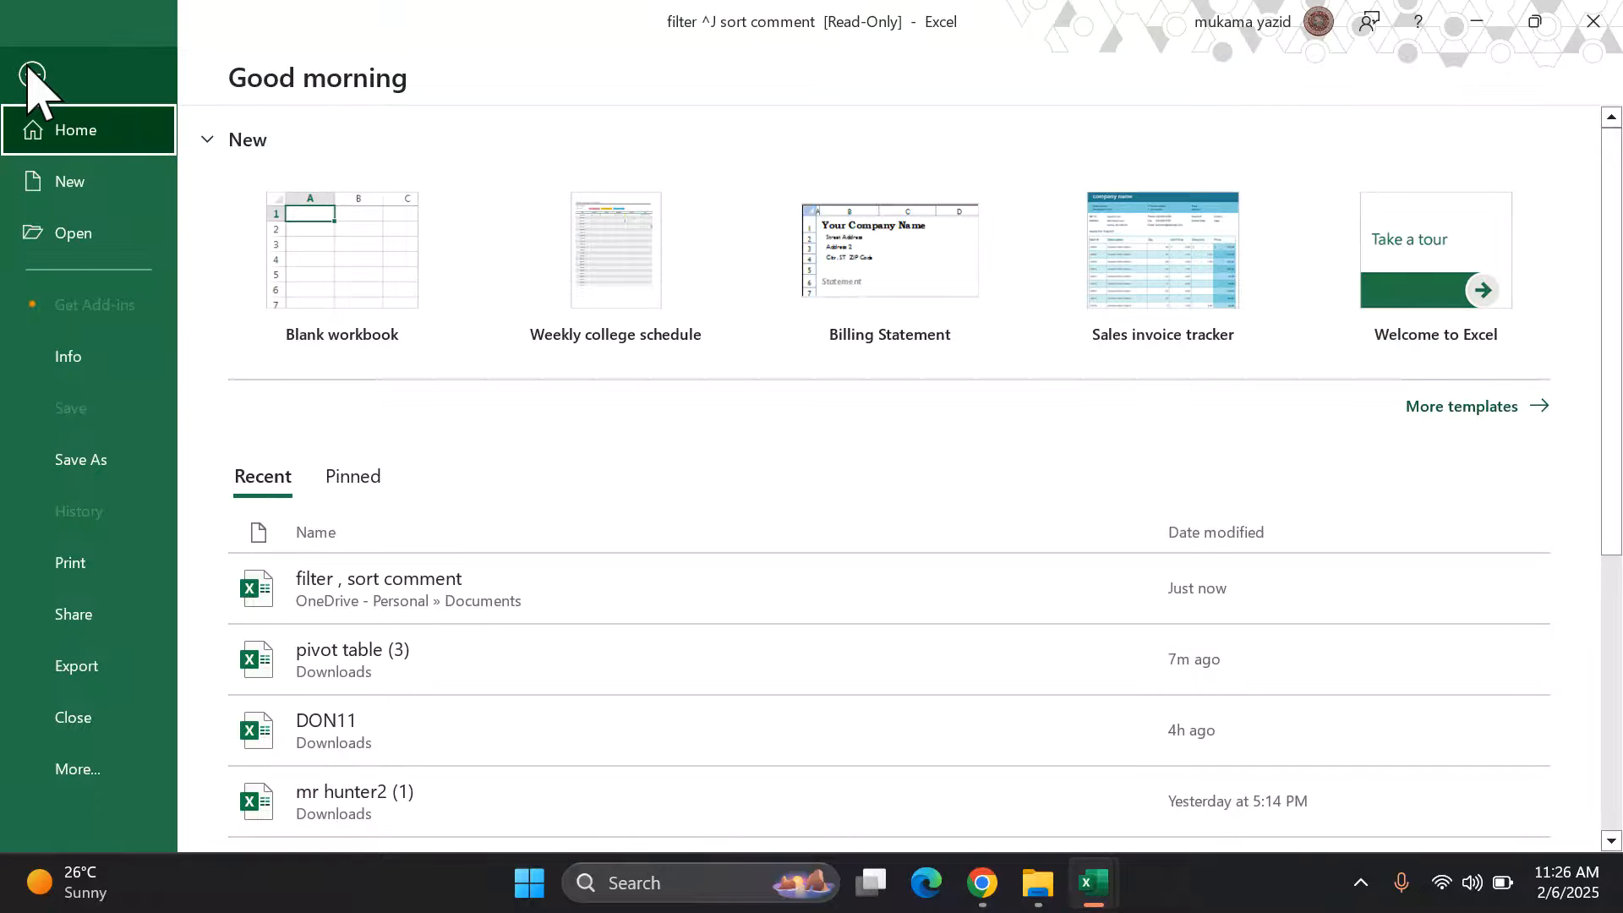
{"action": "left_click", "coordinate": [86, 362]}
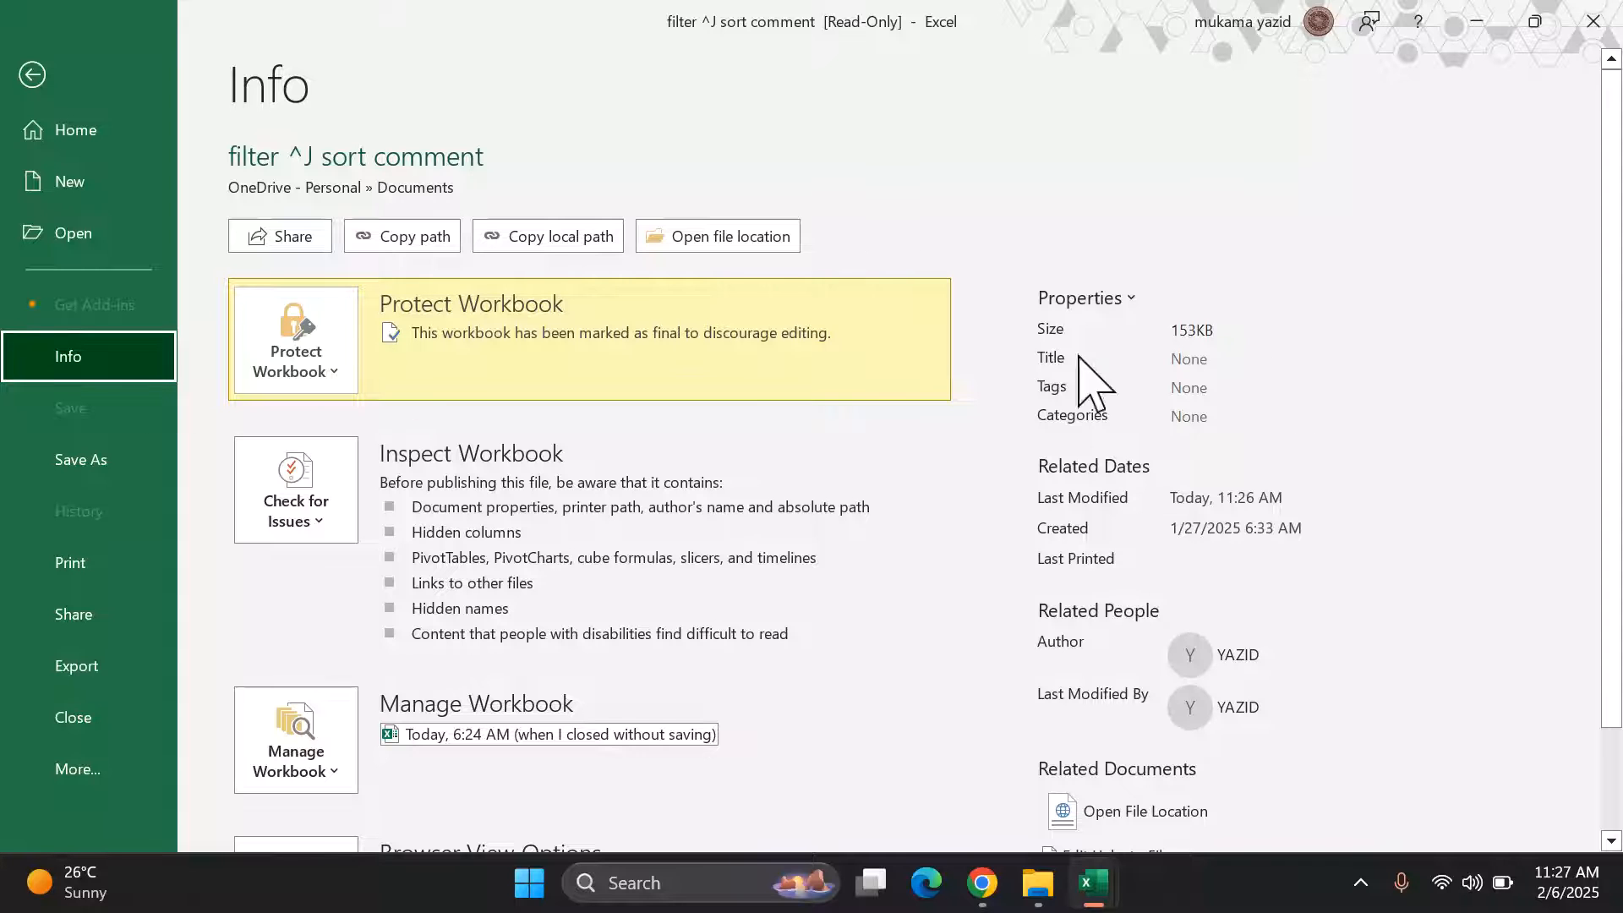
{"action": "scroll", "coordinate": [1082, 381], "scroll_direction": "down", "scroll_amount": 1}
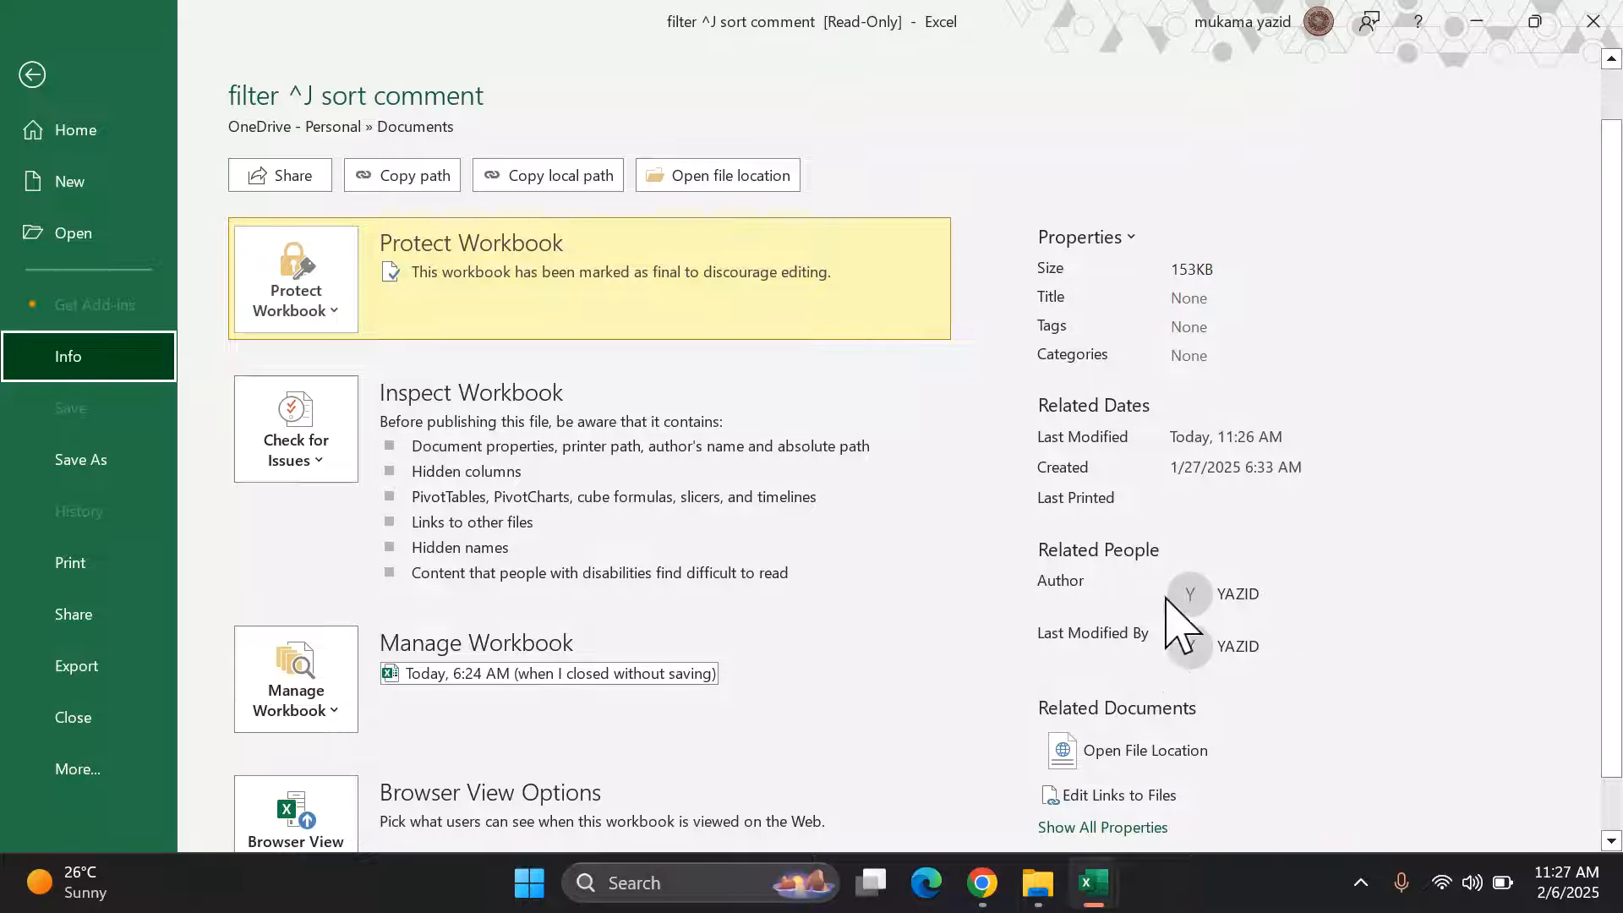
{"action": "scroll", "coordinate": [1158, 662], "scroll_direction": "down", "scroll_amount": 1}
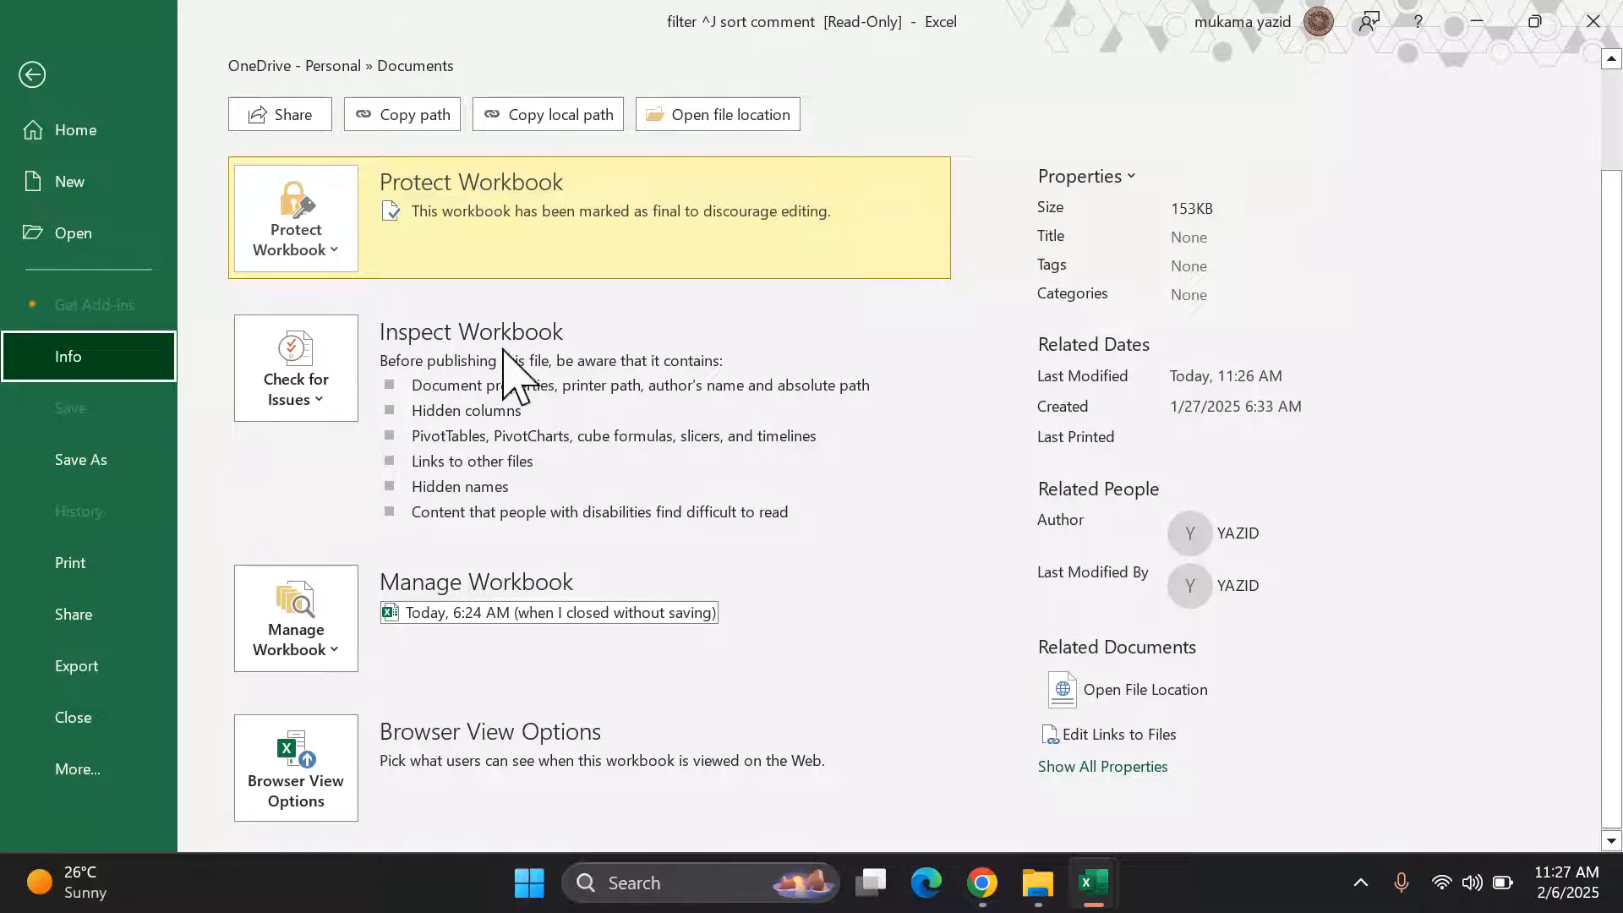
{"action": "left_click", "coordinate": [324, 402]}
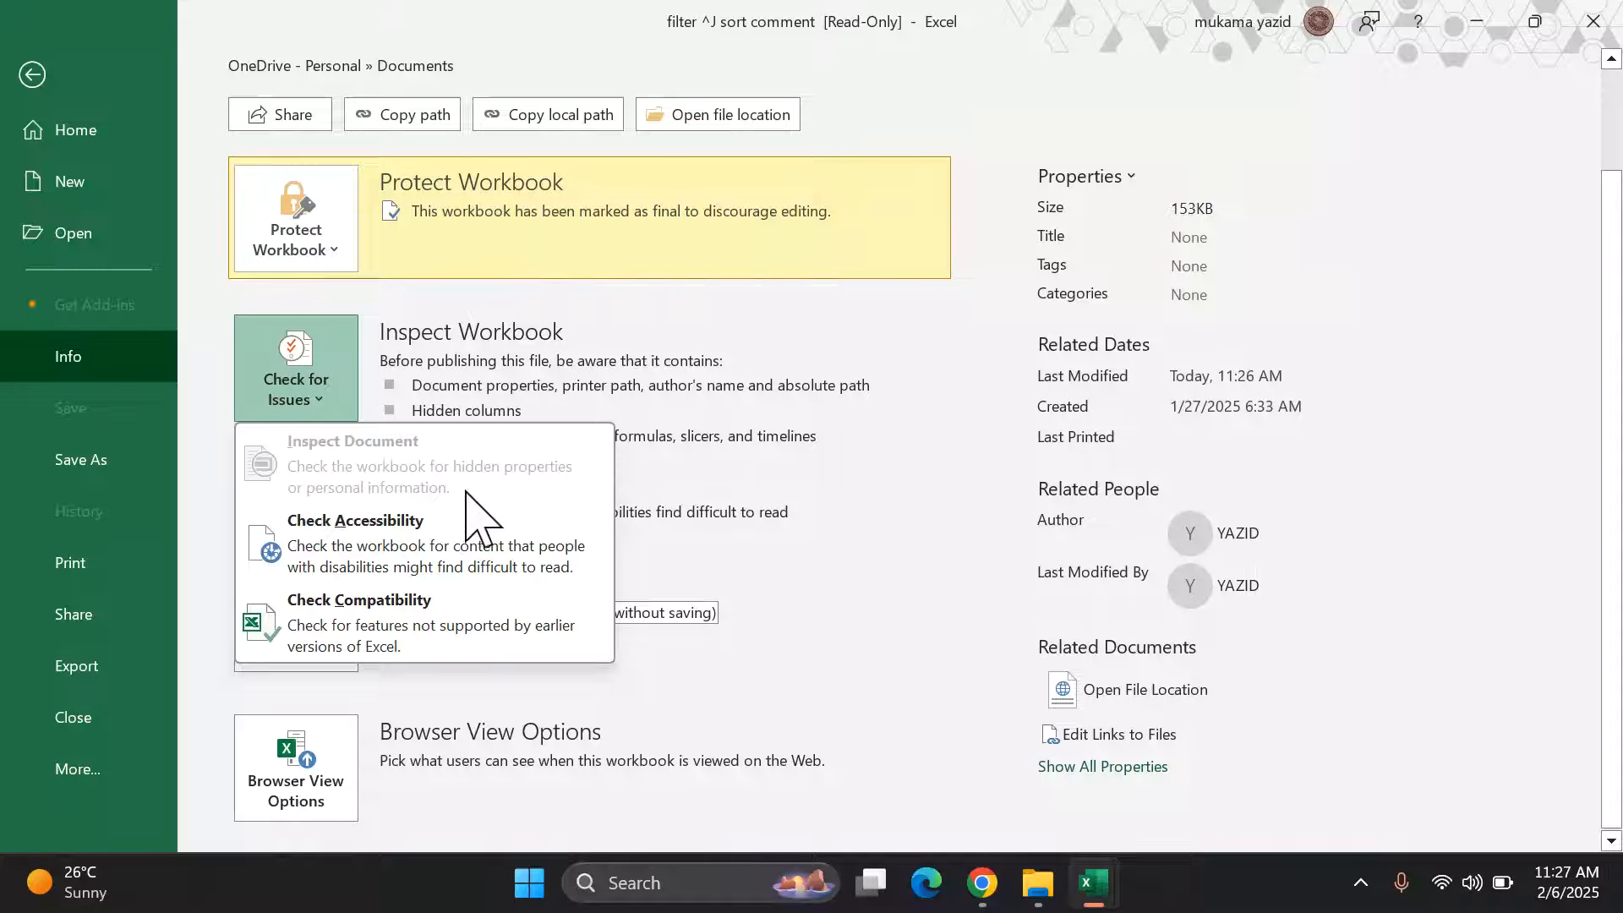
{"action": "left_click", "coordinate": [34, 75]}
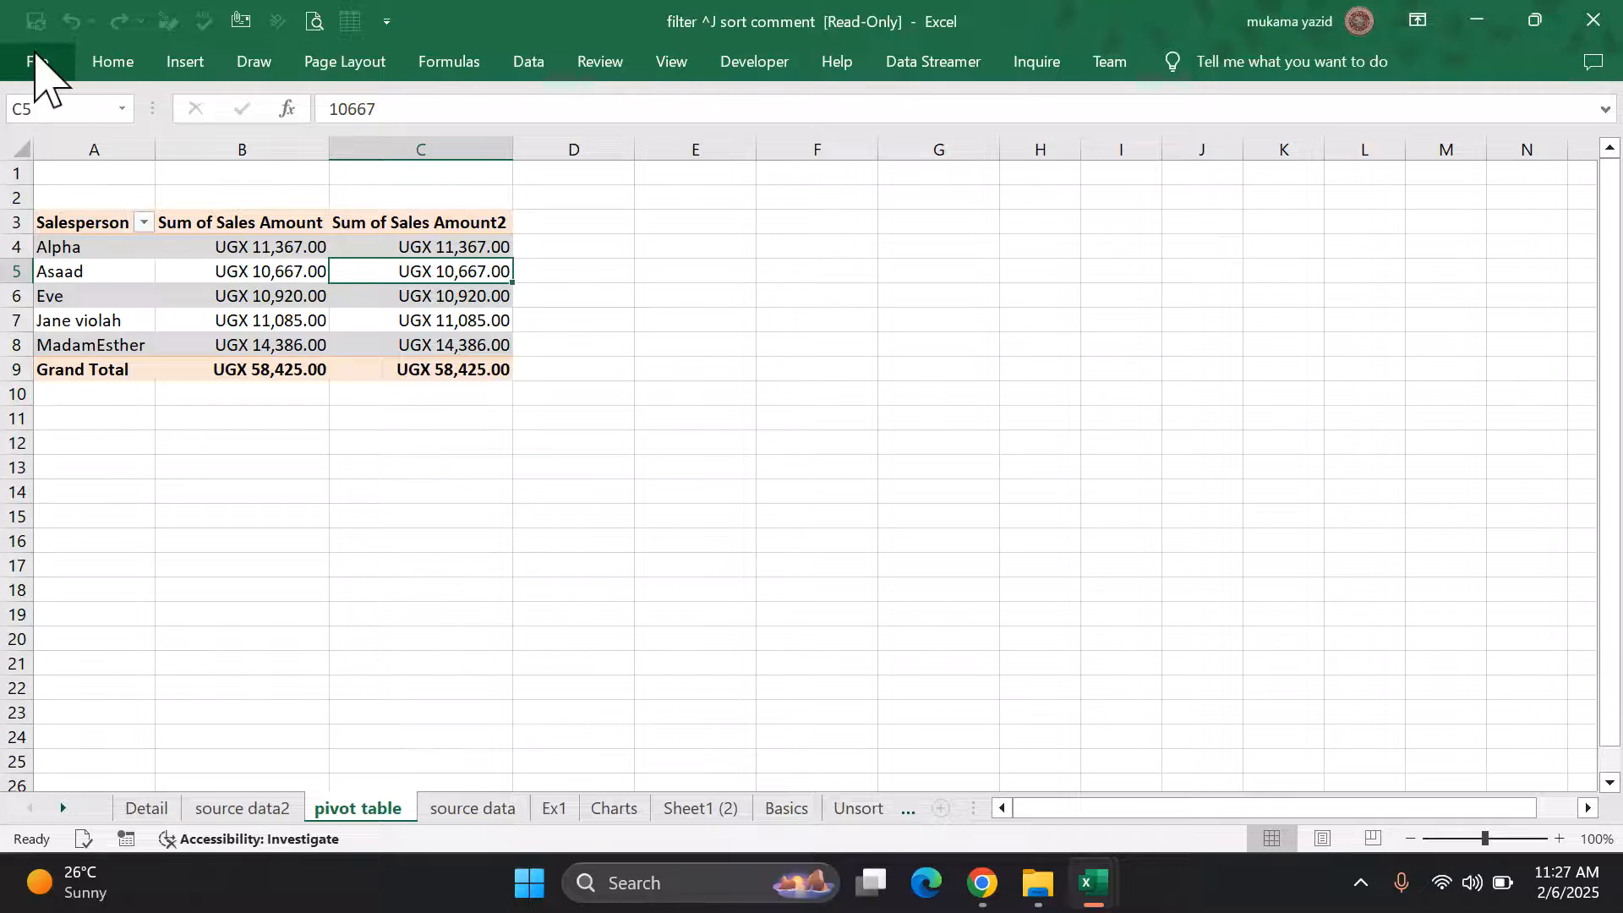
Step: Open PivotTablesForBeginners_download from the Recent list and view its Info page
{"action": "left_click", "coordinate": [39, 66]}
{"action": "scroll", "coordinate": [423, 565], "scroll_direction": "down", "scroll_amount": 1}
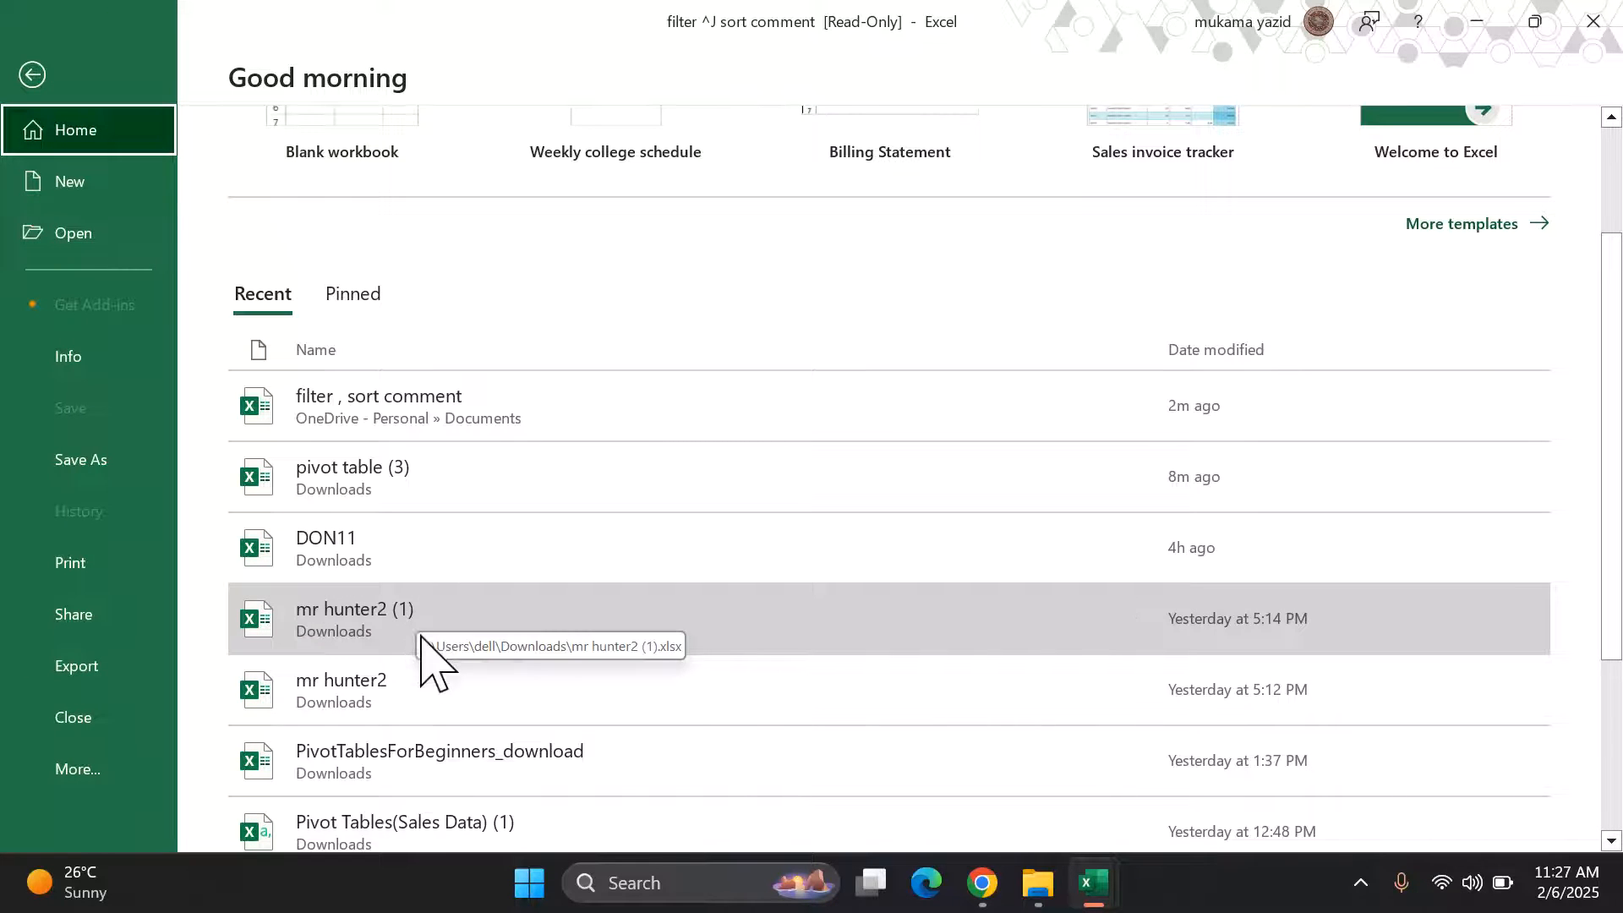
{"action": "left_click", "coordinate": [421, 742]}
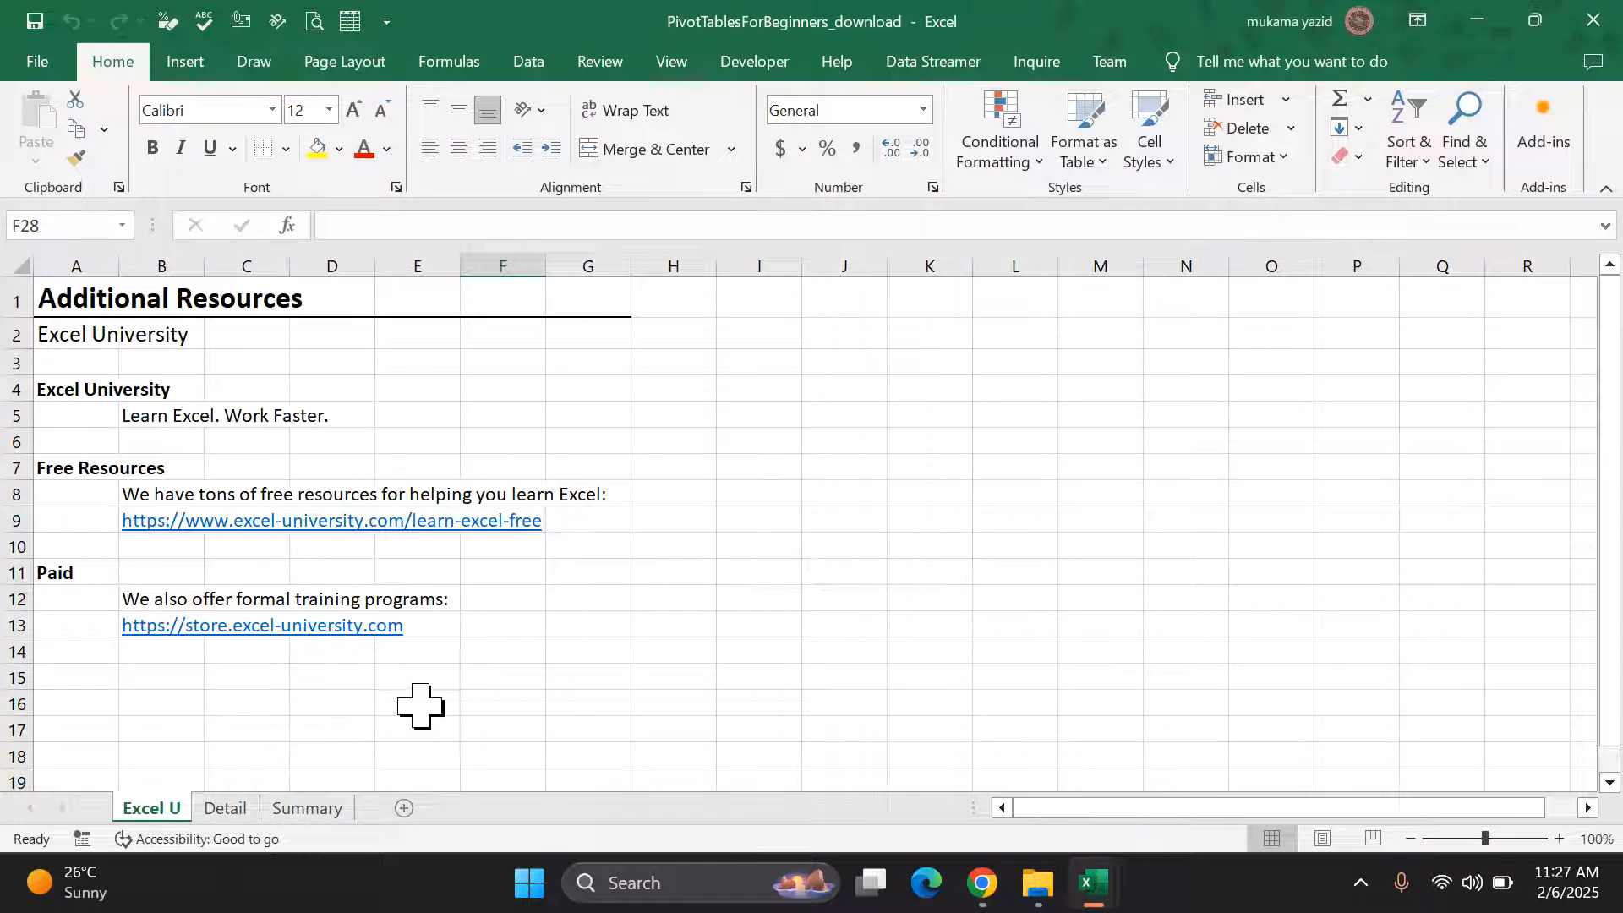
{"action": "left_click", "coordinate": [37, 61]}
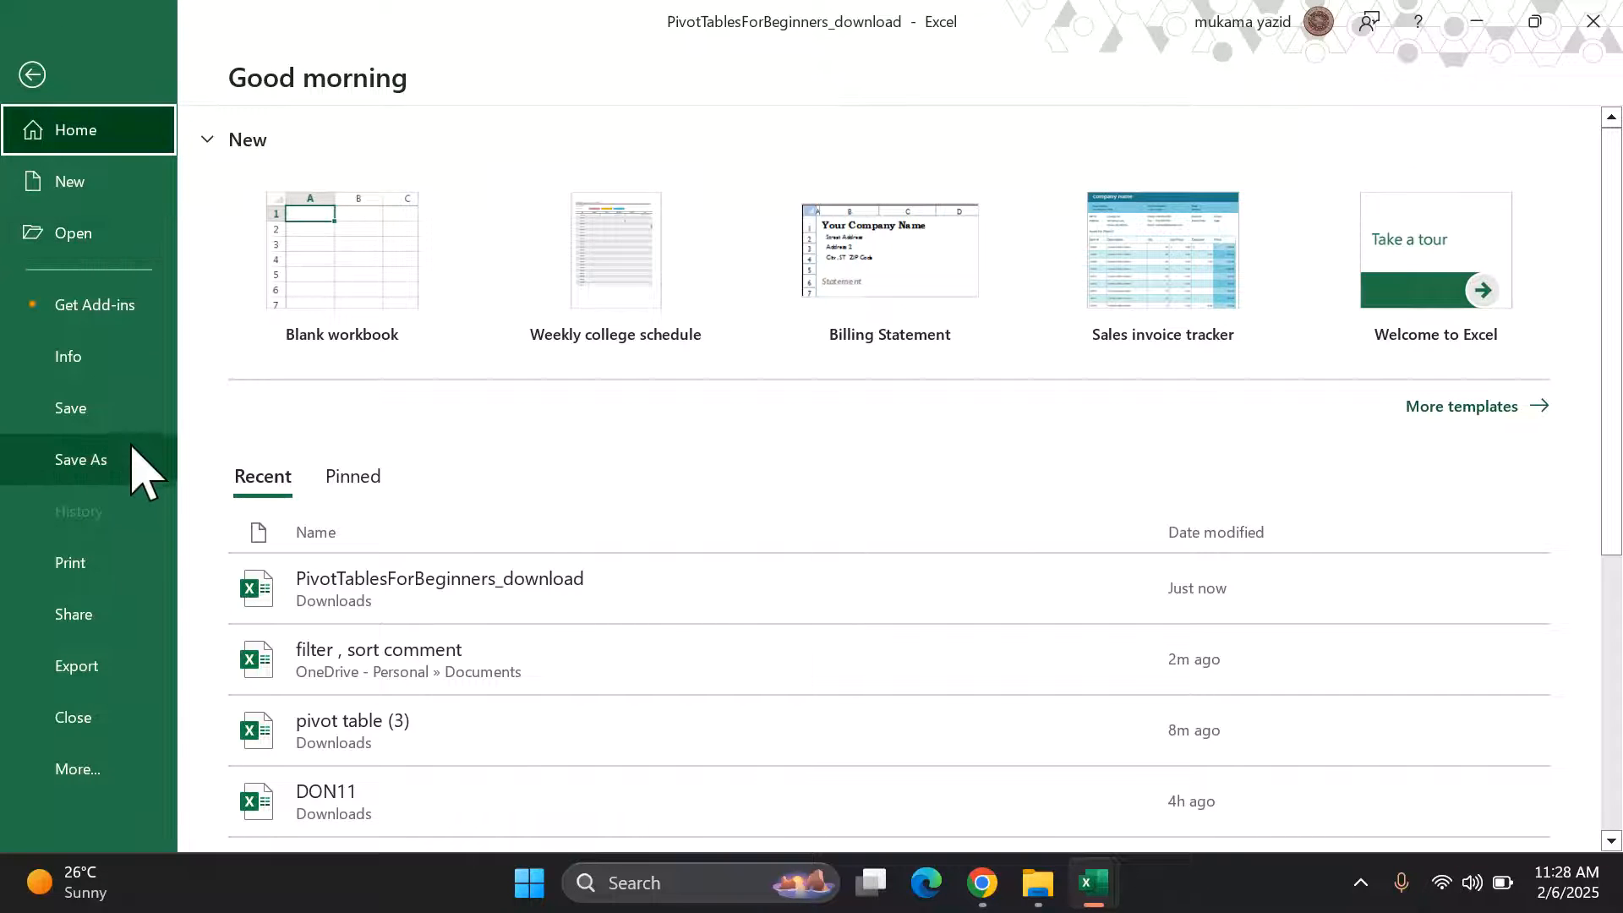
{"action": "left_click", "coordinate": [105, 359]}
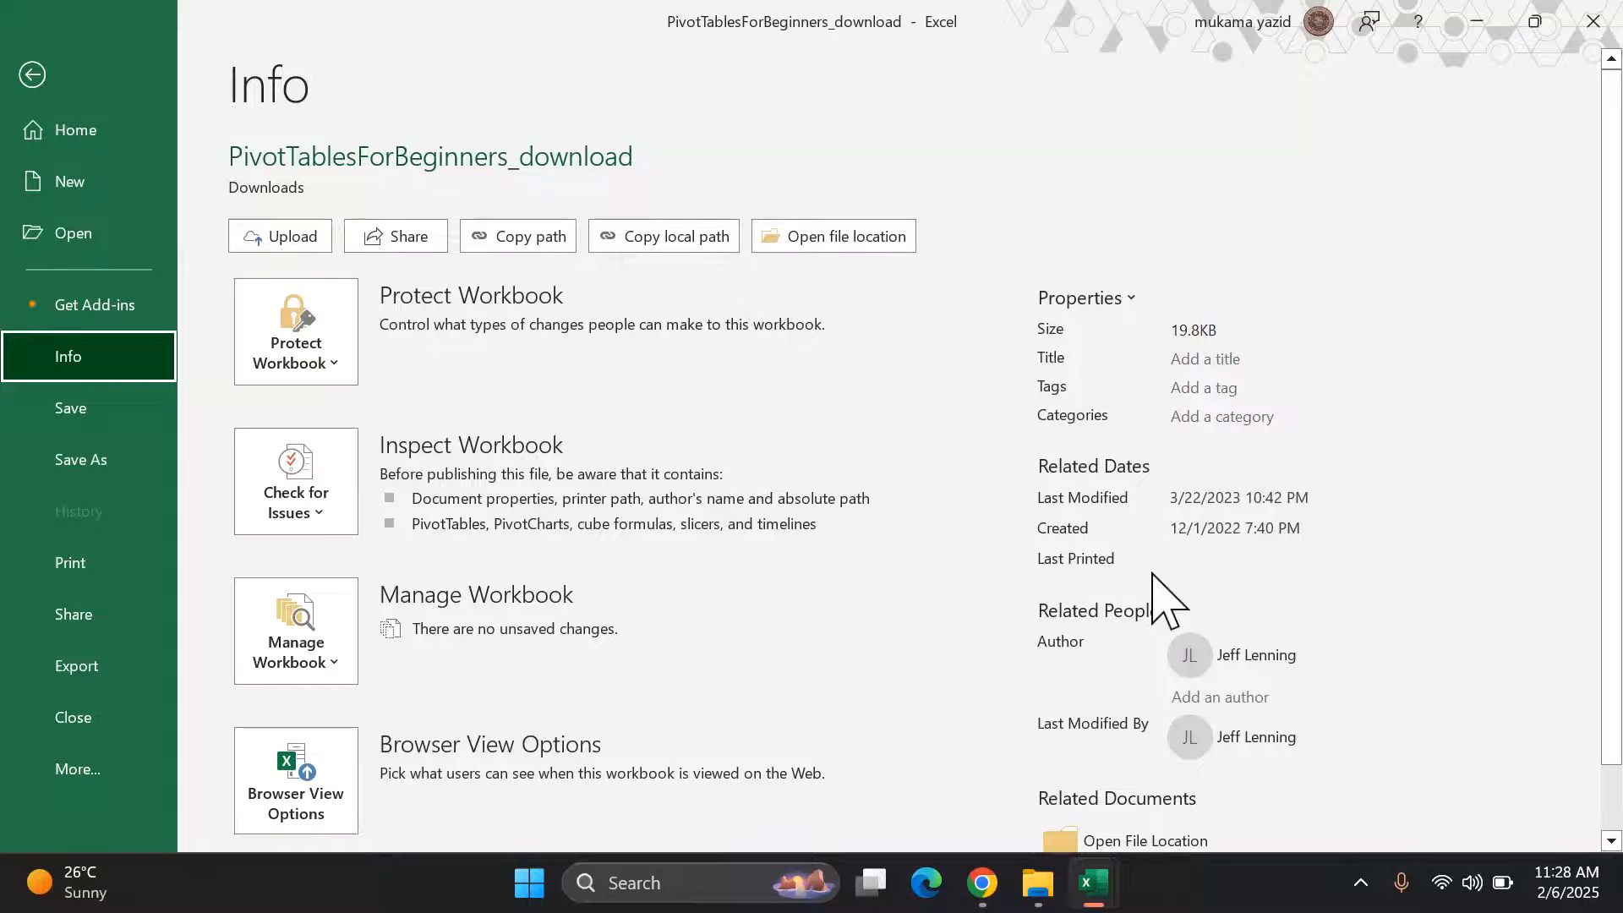
Step: Save the workbook and run the Document Inspector on it
{"action": "left_click", "coordinate": [330, 511]}
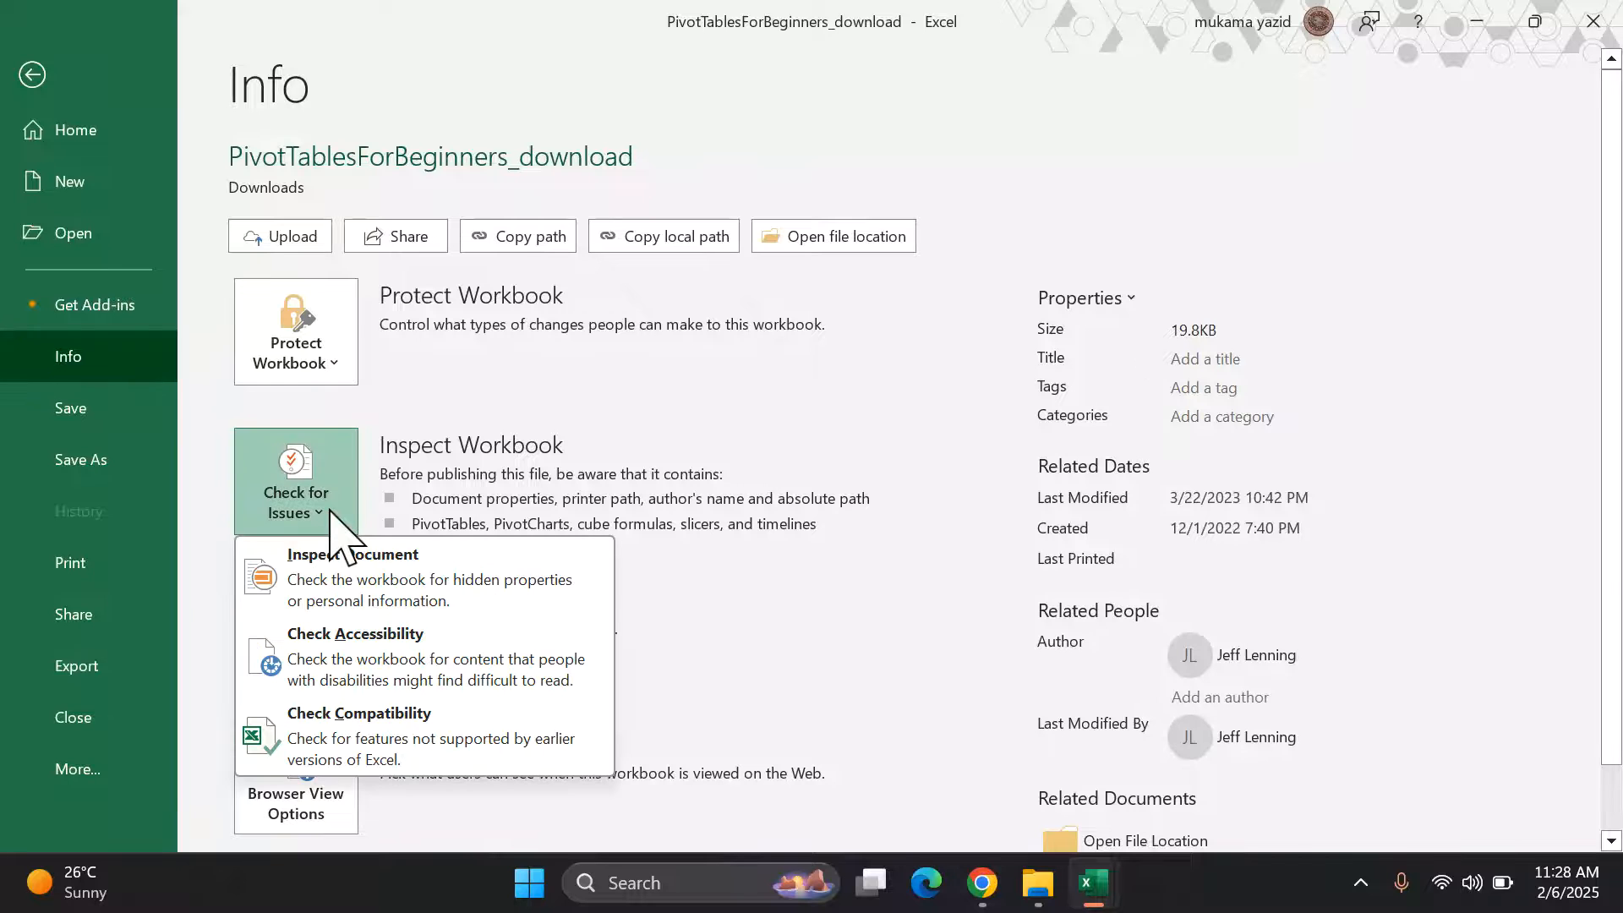
{"action": "left_click", "coordinate": [348, 592]}
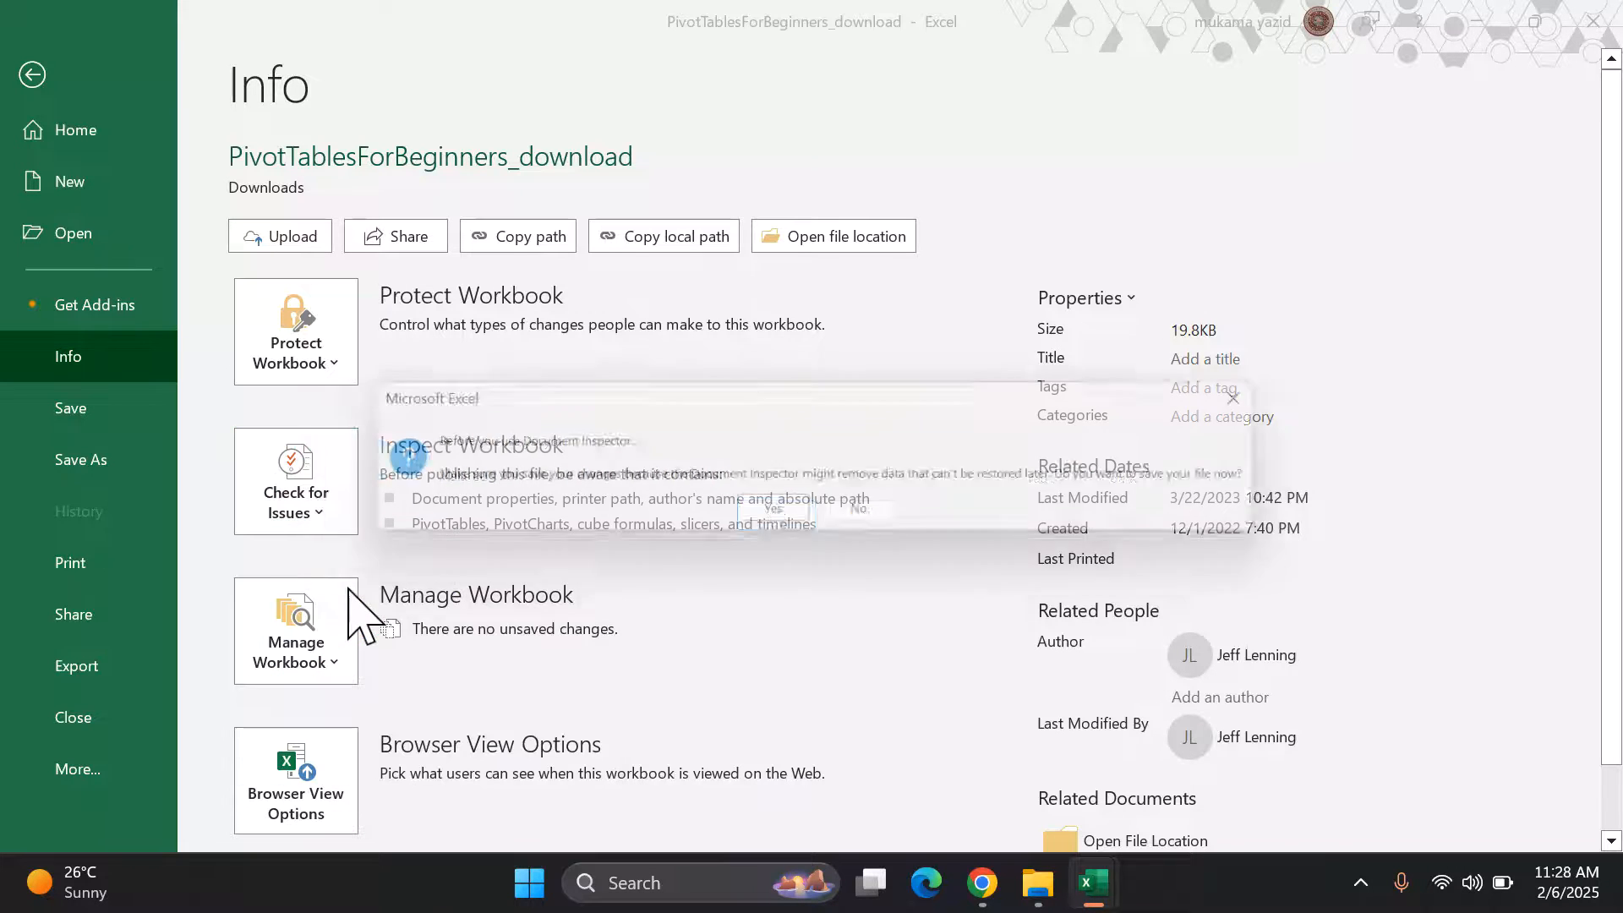
{"action": "left_click", "coordinate": [776, 517]}
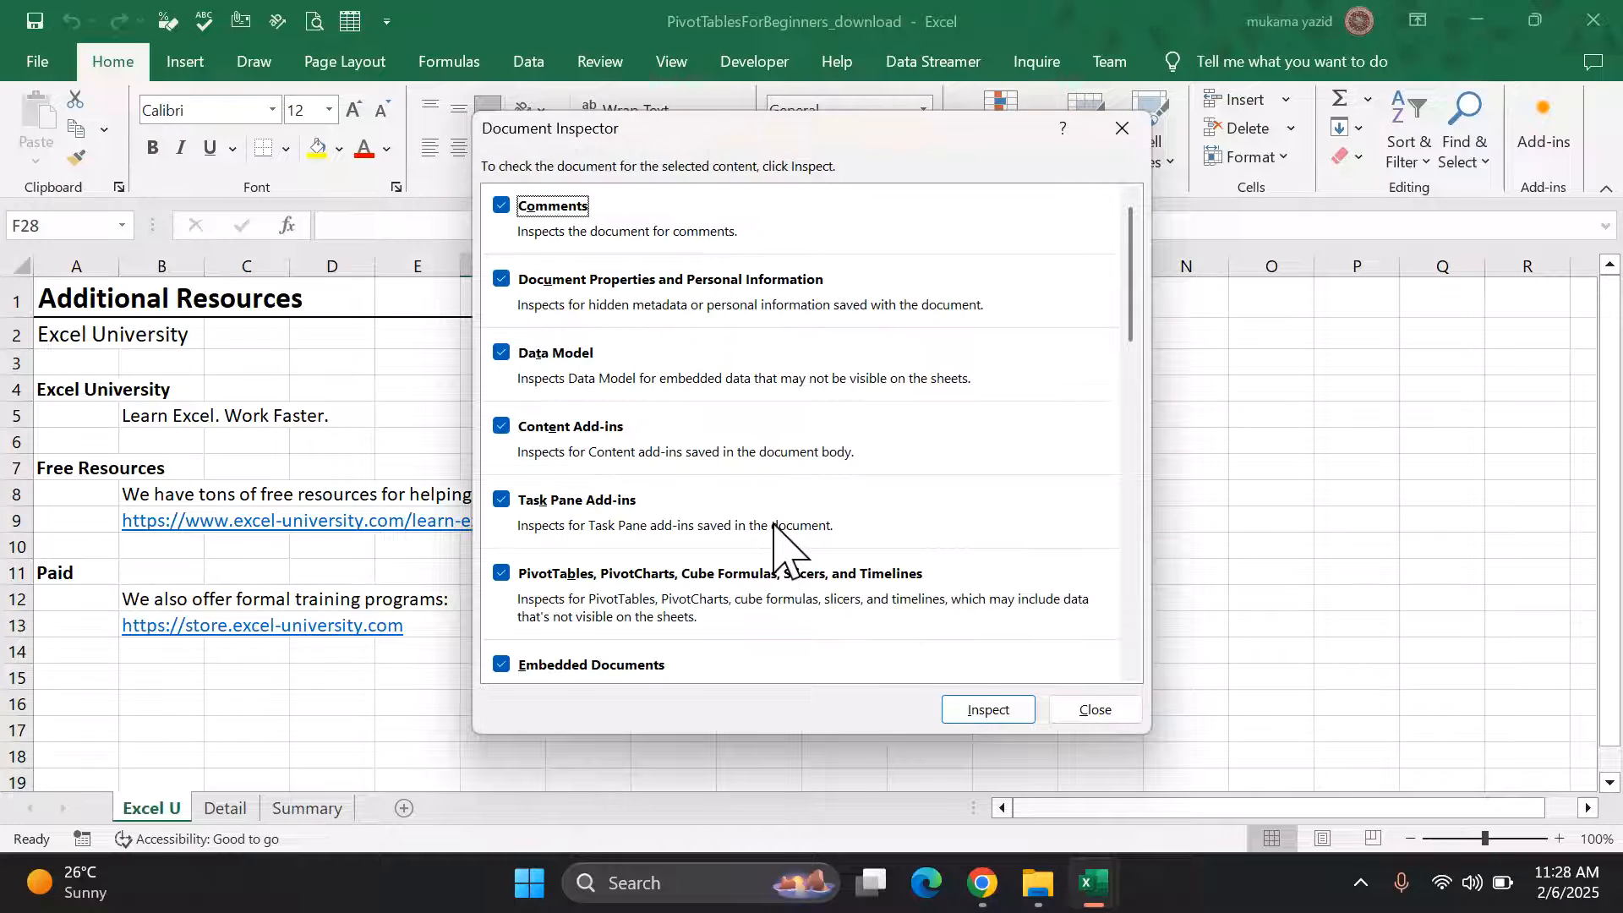
{"action": "left_click", "coordinate": [988, 708]}
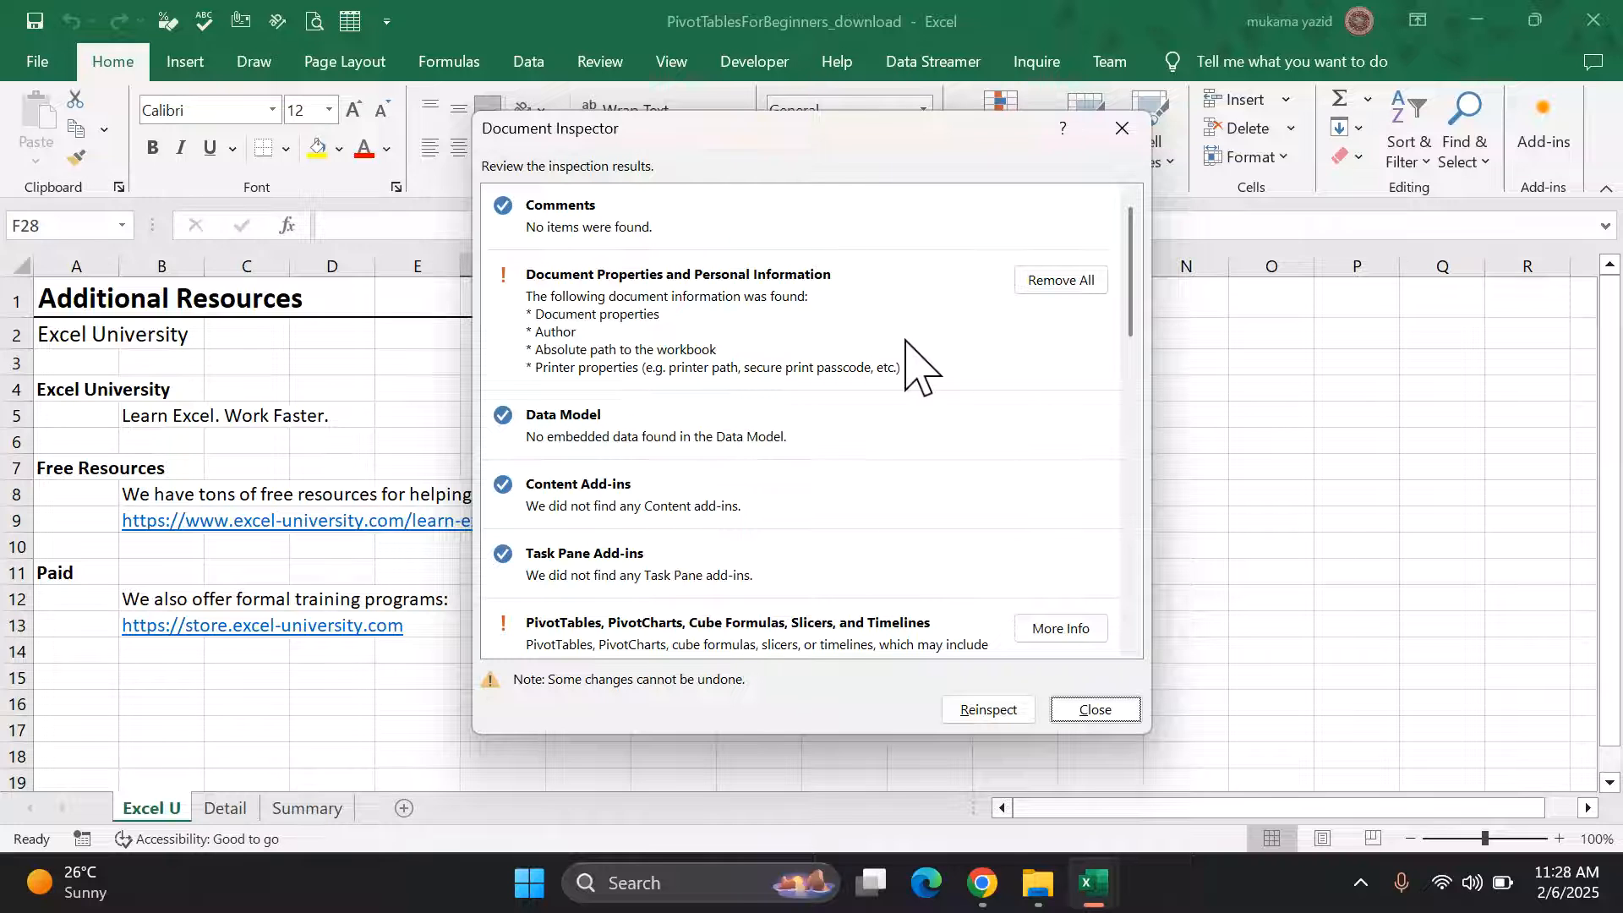
Step: Remove all Document Properties and Personal Information, close the inspector, and return to the start page
{"action": "left_click", "coordinate": [1067, 286]}
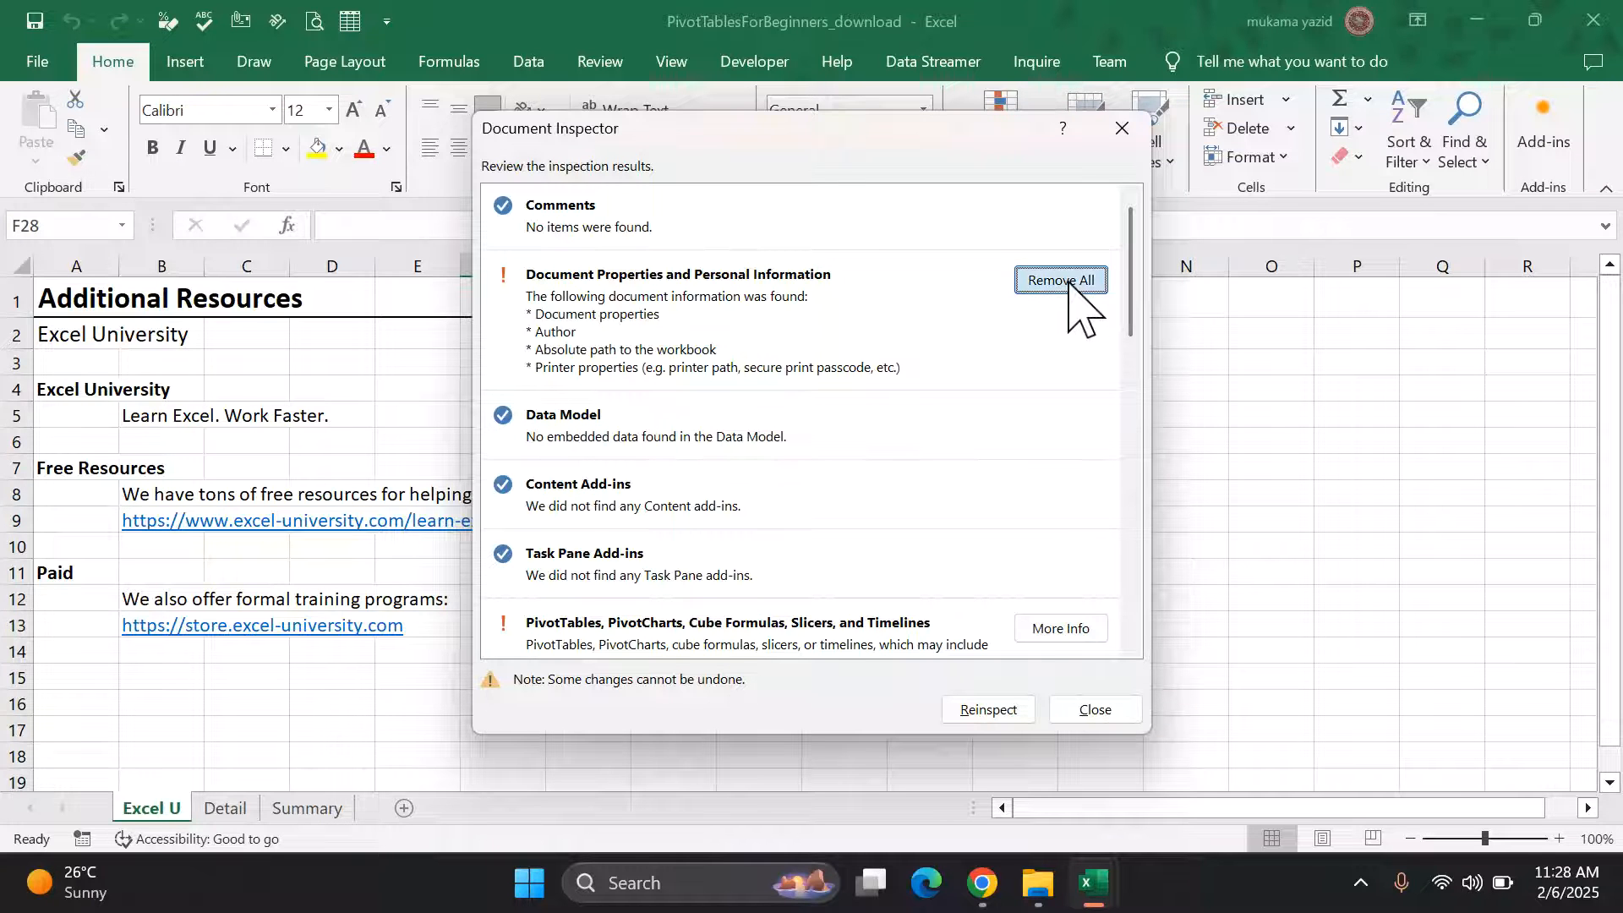
{"action": "left_click", "coordinate": [987, 710]}
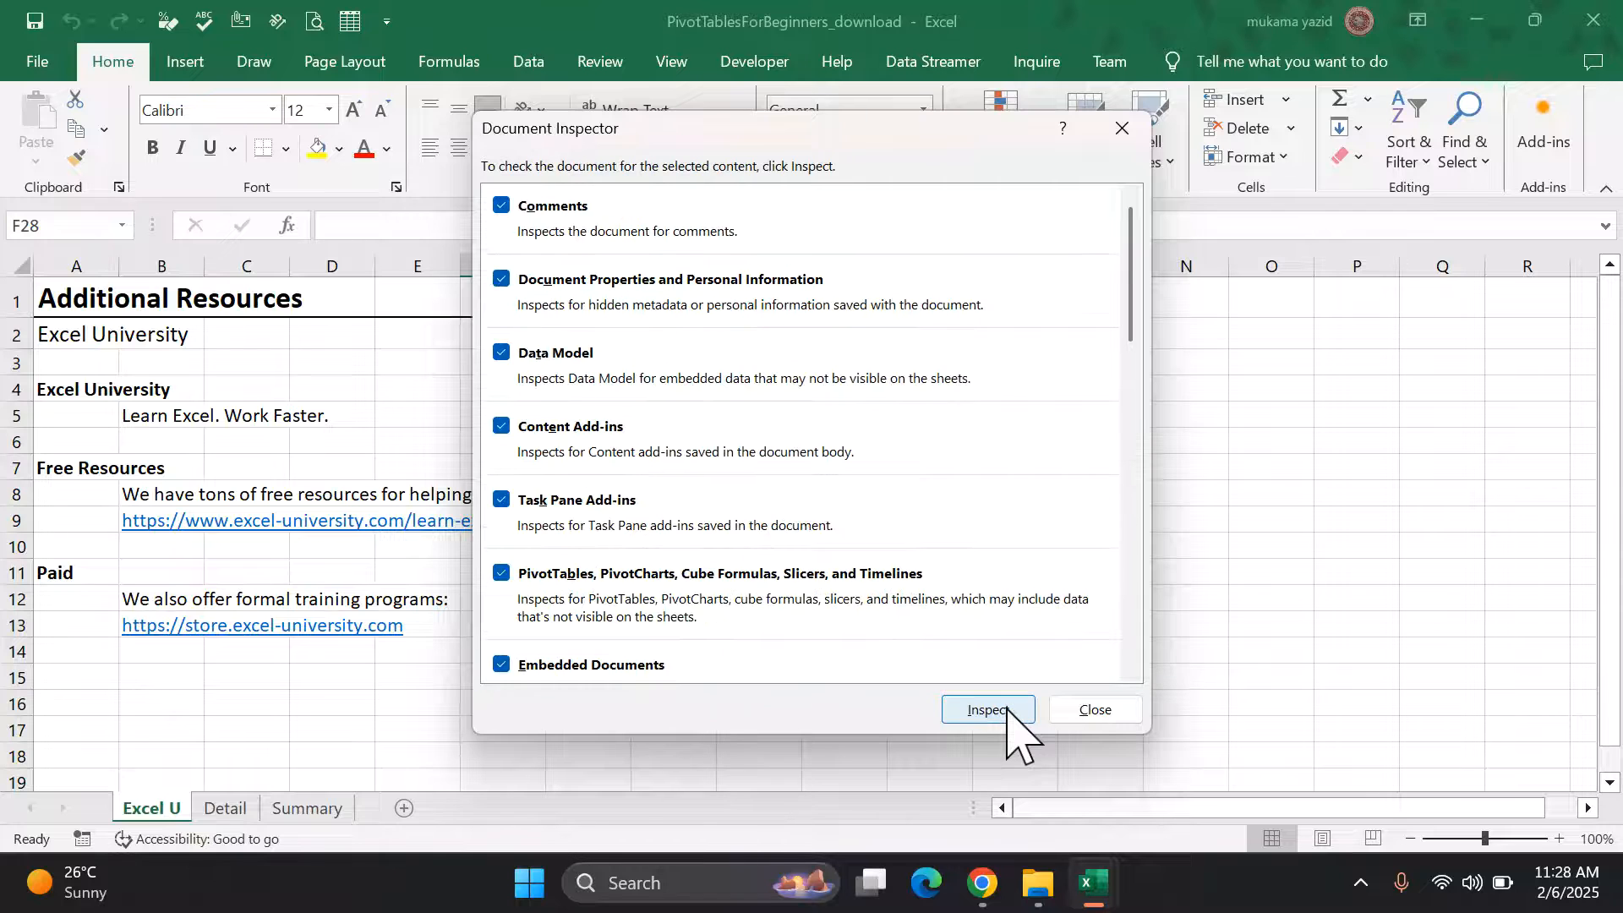
{"action": "scroll", "coordinate": [933, 595], "scroll_direction": "down", "scroll_amount": 2}
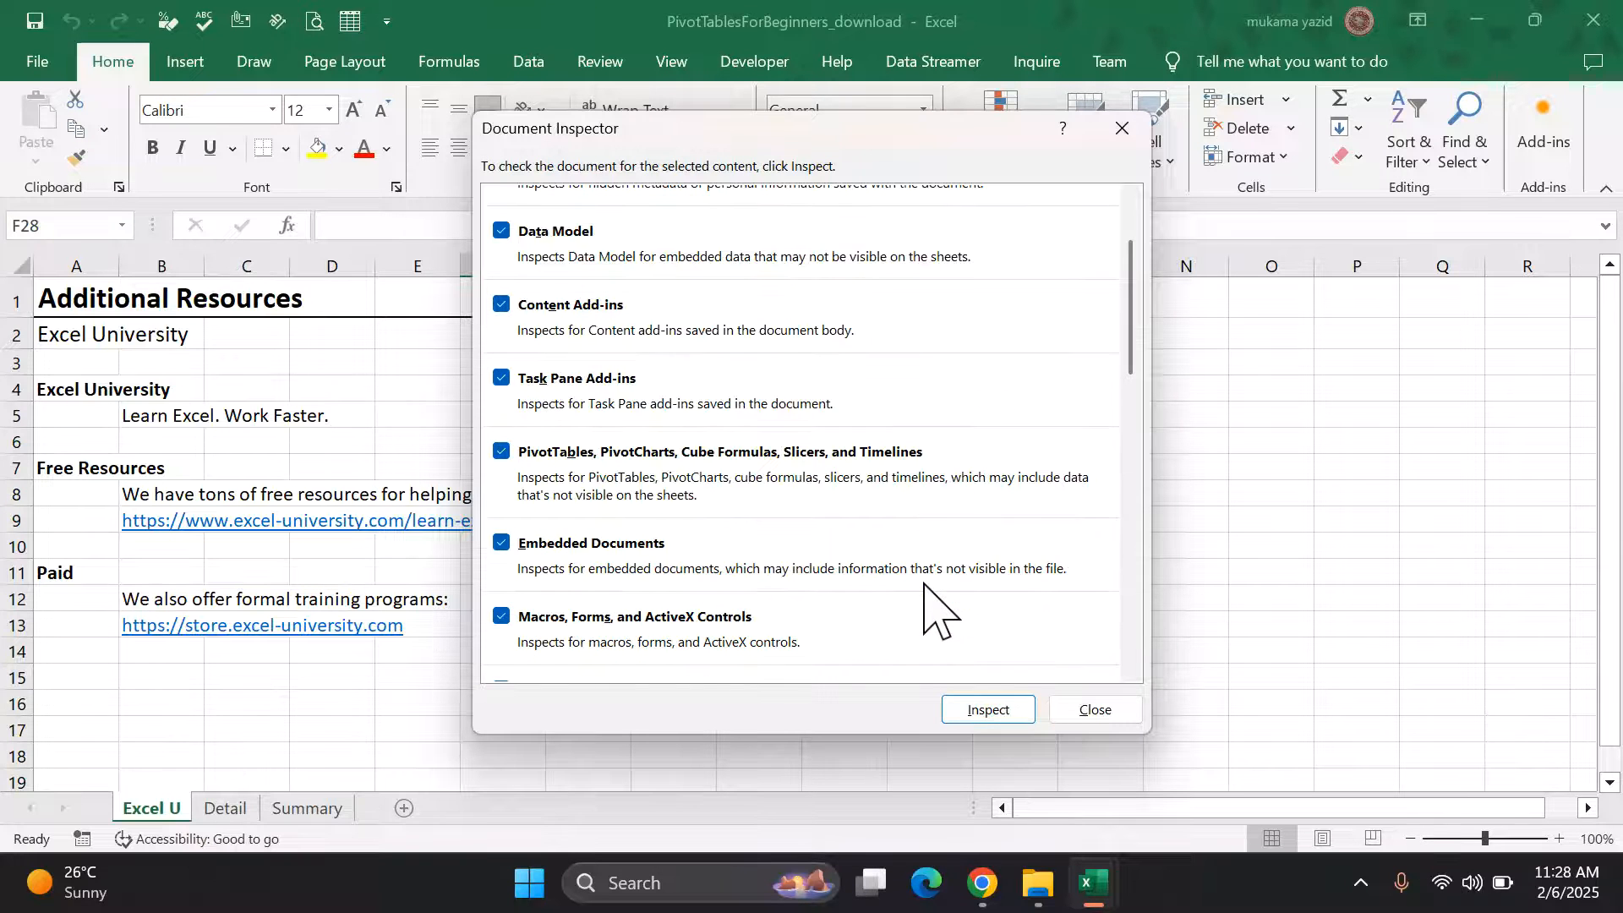
{"action": "scroll", "coordinate": [930, 587], "scroll_direction": "up", "scroll_amount": 2}
{"action": "scroll", "coordinate": [933, 595], "scroll_direction": "down", "scroll_amount": 3}
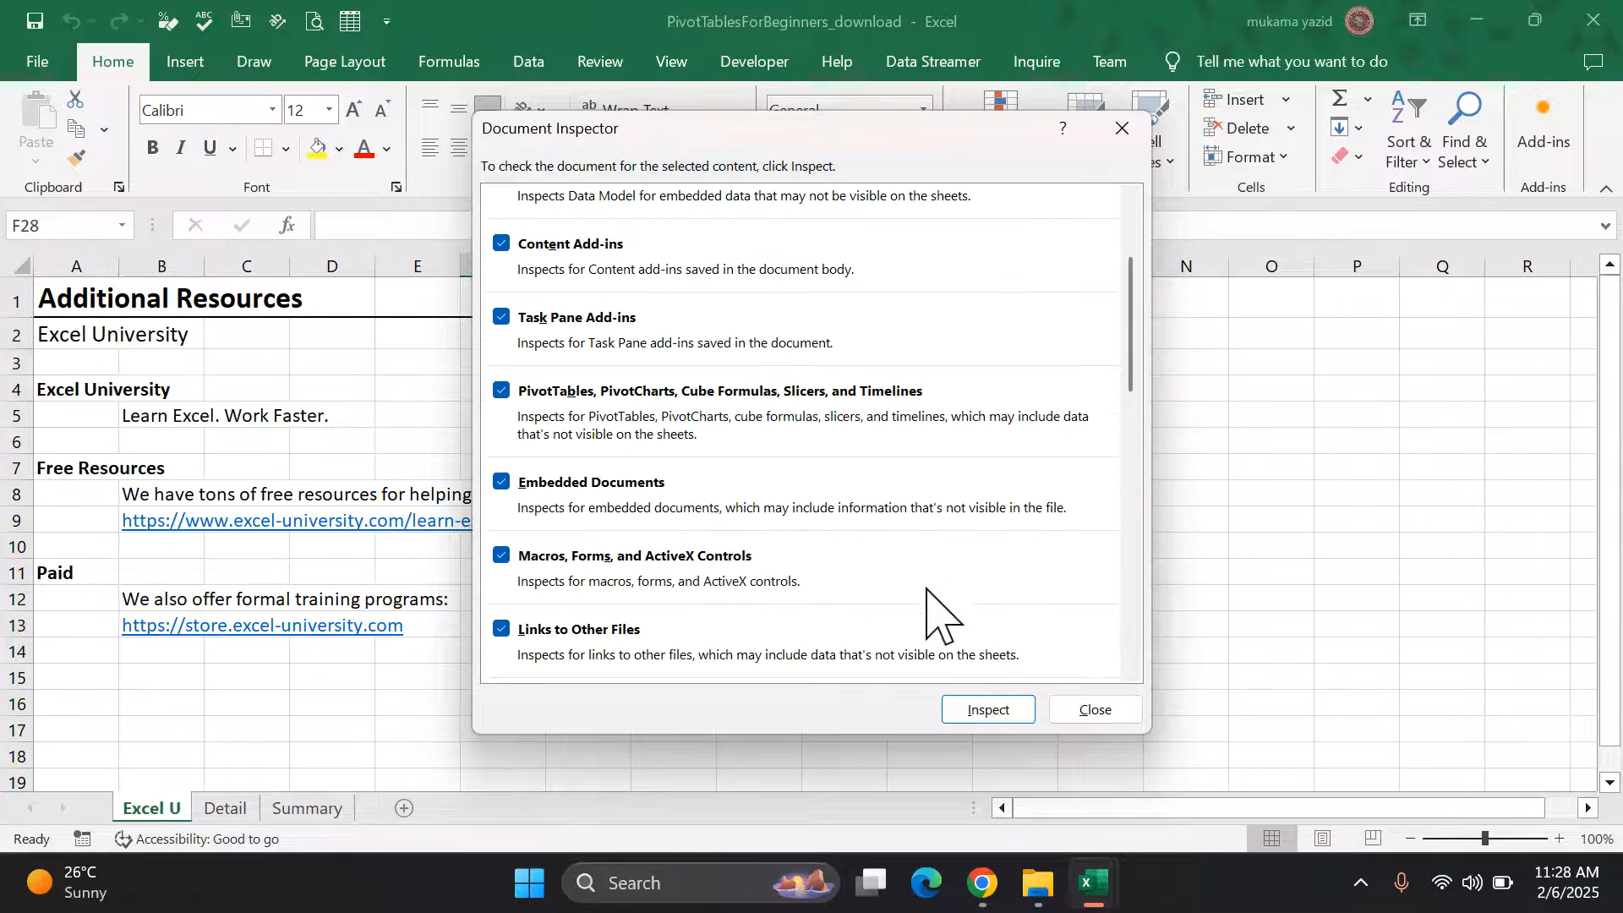
{"action": "left_click", "coordinate": [1099, 712]}
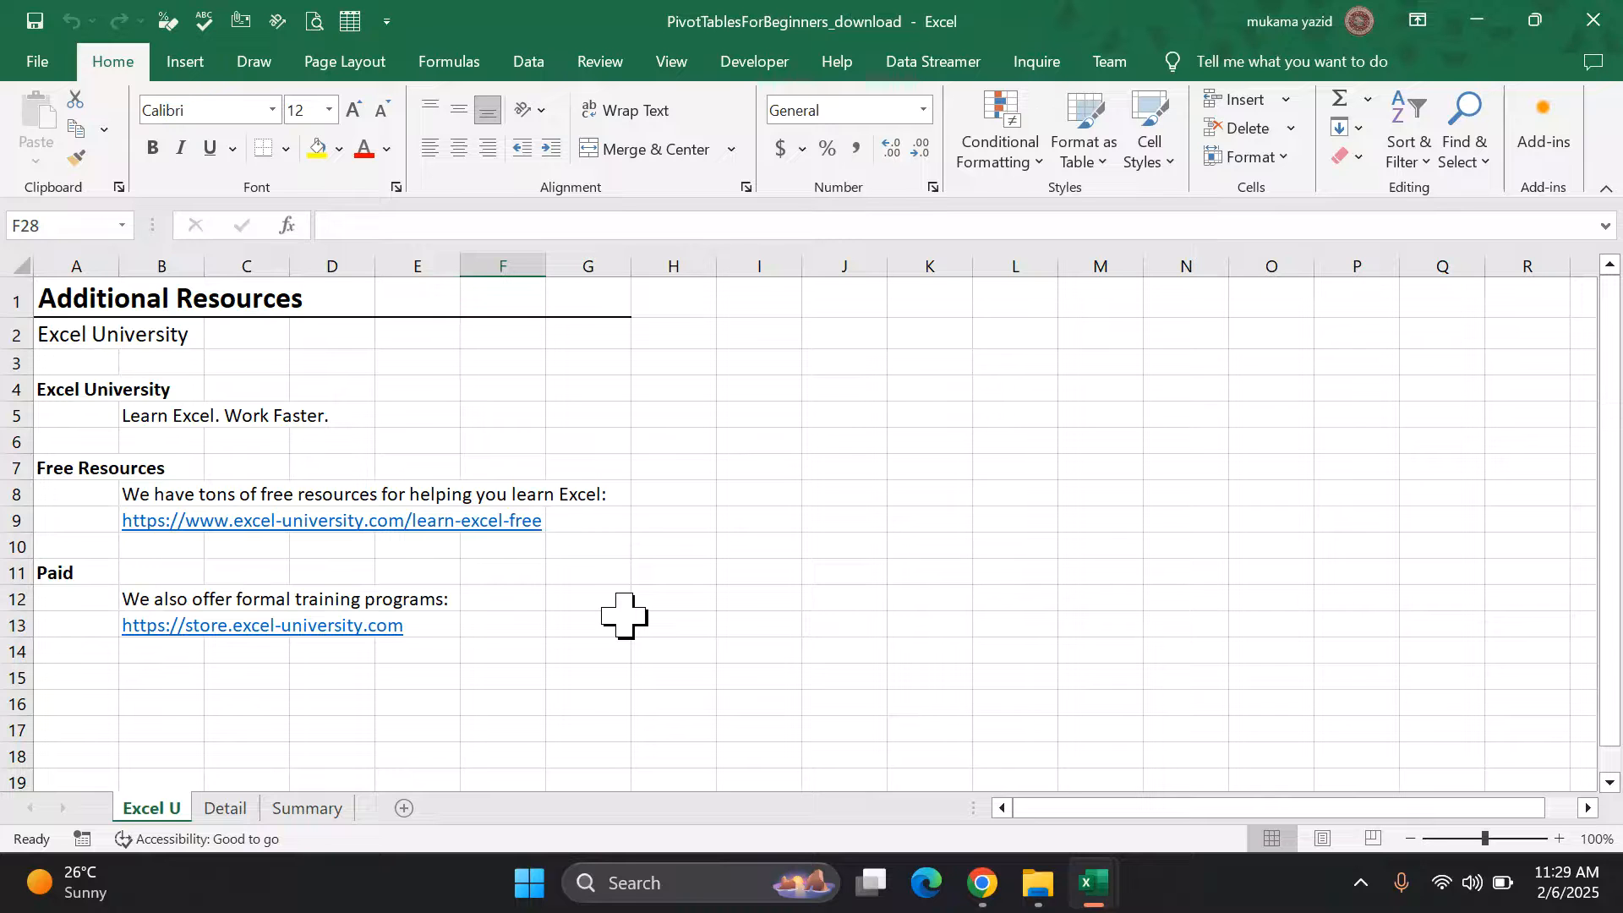
{"action": "left_click", "coordinate": [37, 63]}
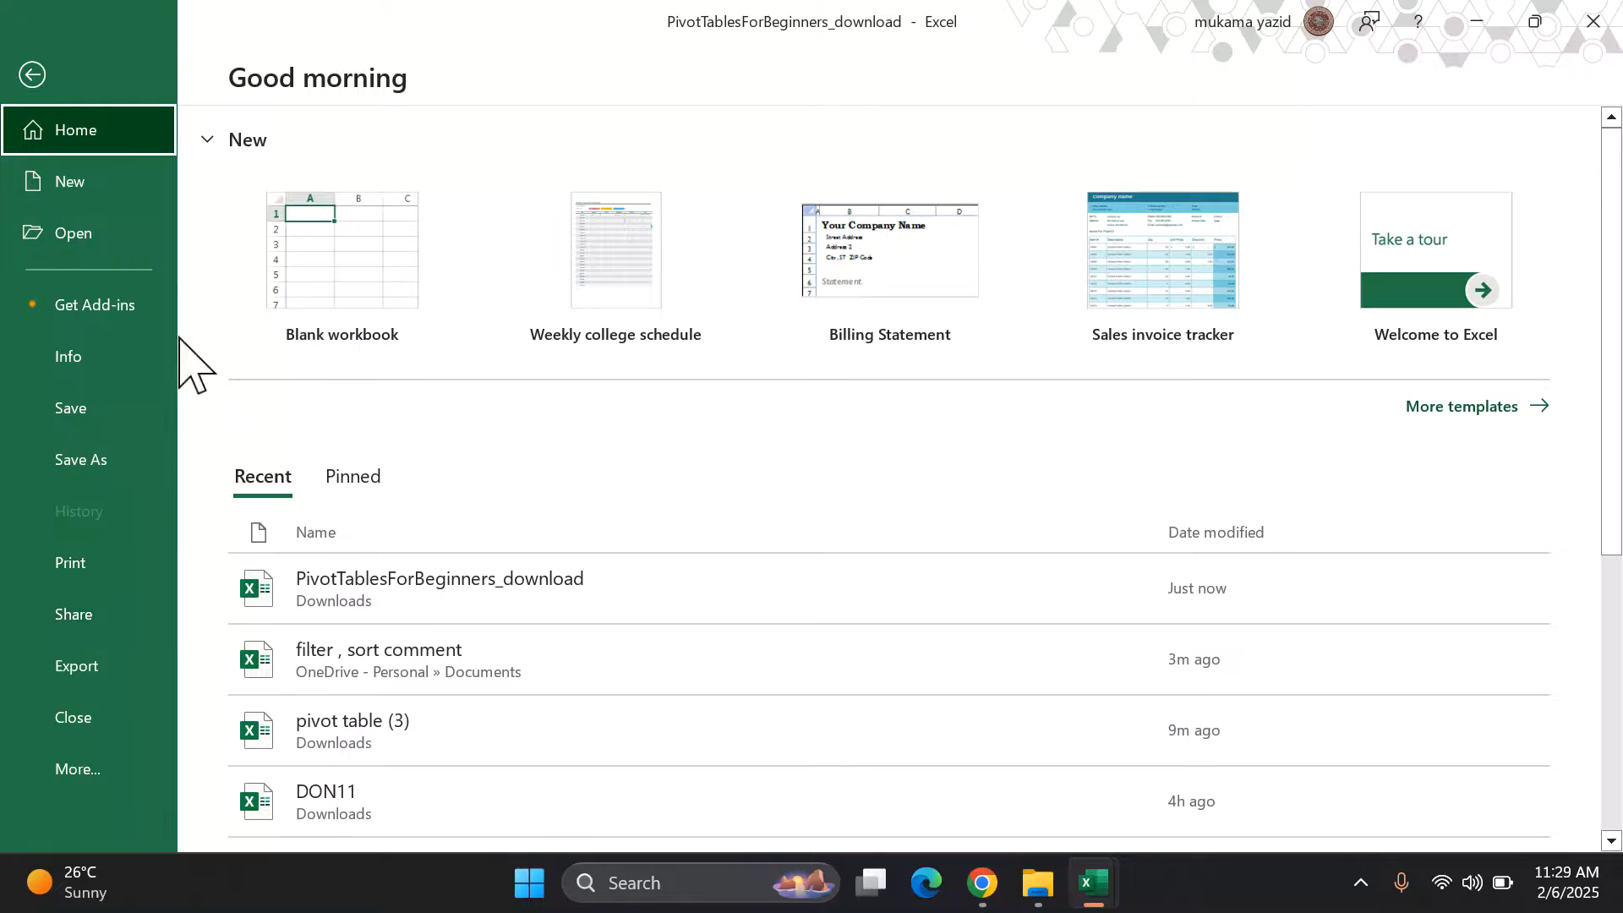